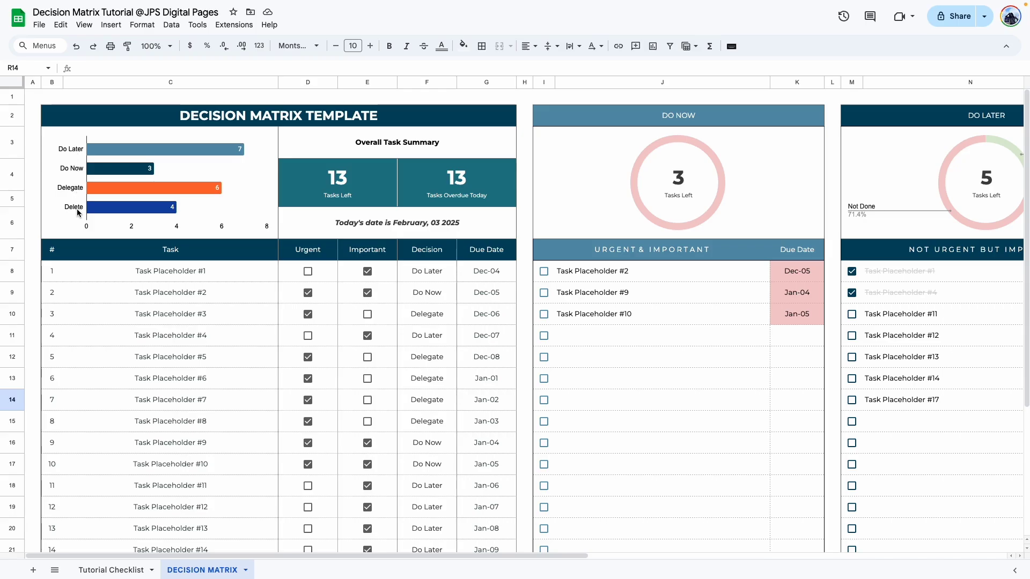
Examine the decision matrix task table and its Do Now, Do Later and Delegate sections
{"action": "scroll", "coordinate": [229, 304], "scroll_direction": "down", "scroll_amount": 5}
{"action": "scroll", "coordinate": [229, 304], "scroll_direction": "up", "scroll_amount": 5}
{"action": "scroll", "coordinate": [342, 563], "scroll_direction": "right", "scroll_amount": 5}
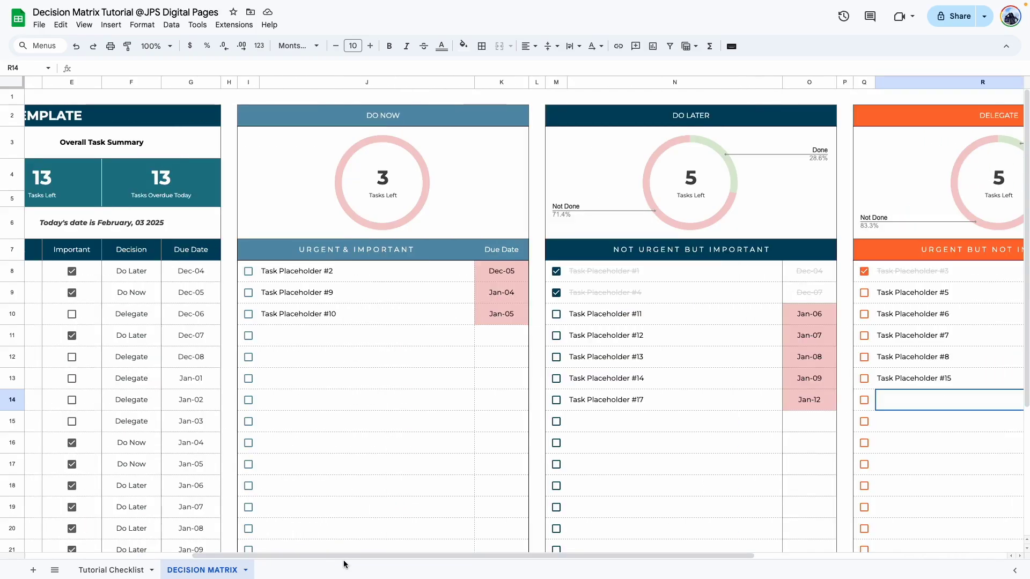
{"action": "left_click_drag", "start_coordinate": [624, 558], "coordinate": [586, 577]}
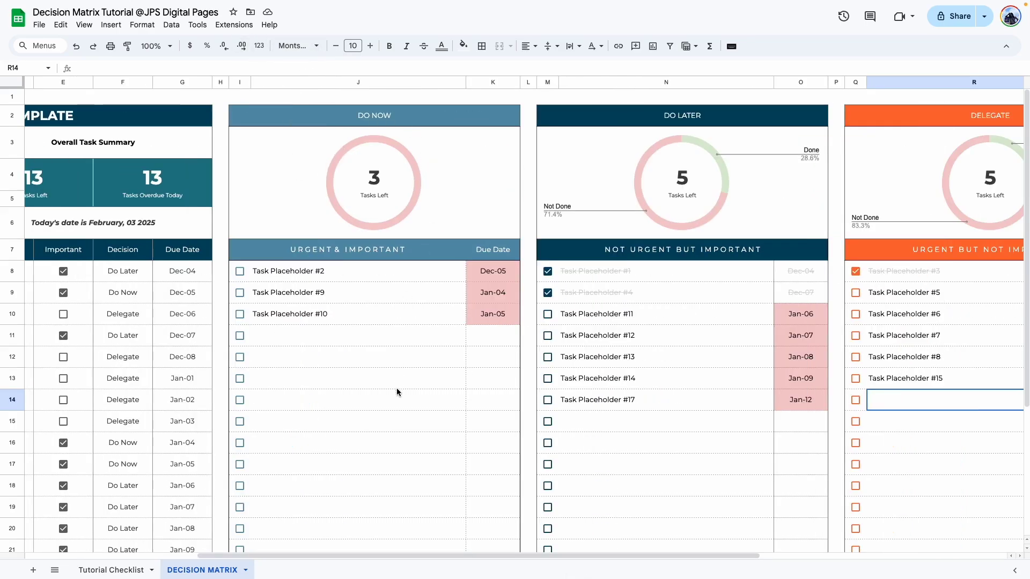
Try checking off the three Do Now tasks, and undo those checkbox changes
{"action": "left_click", "coordinate": [240, 271]}
{"action": "left_click", "coordinate": [239, 293]}
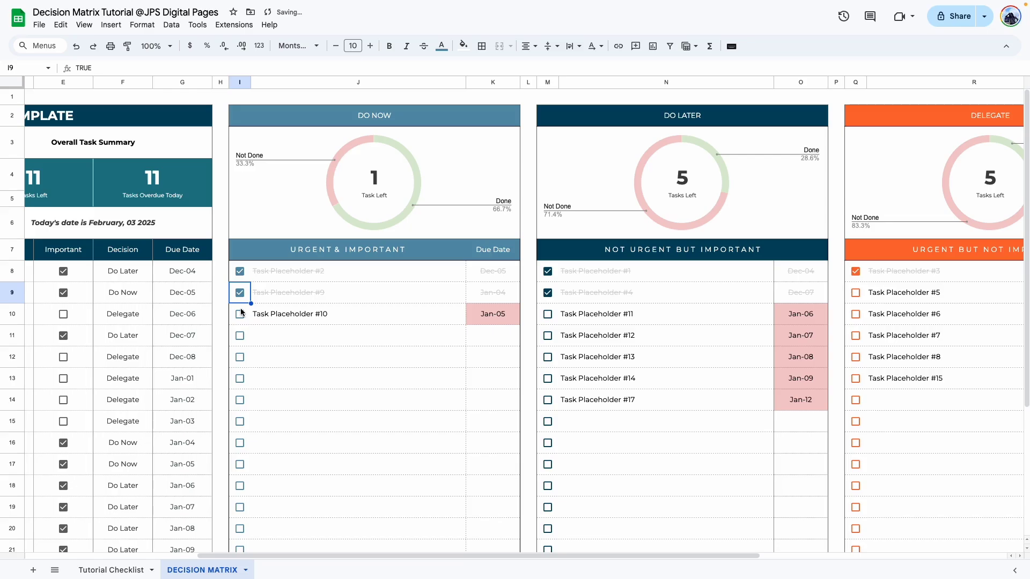
{"action": "left_click", "coordinate": [239, 315]}
{"action": "key", "text": "ctrl+z"}
{"action": "key", "text": "ctrl+z"}
{"action": "key", "text": "ctrl+z"}
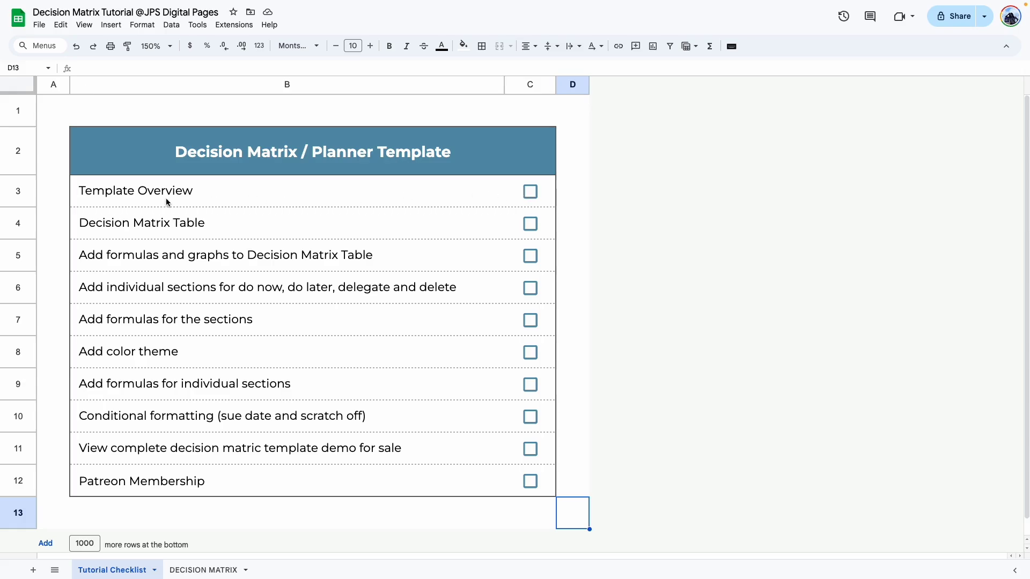
Mark Template Overview as done in the Tutorial Checklist and select the individual sections item in B6
{"action": "left_click", "coordinate": [529, 191]}
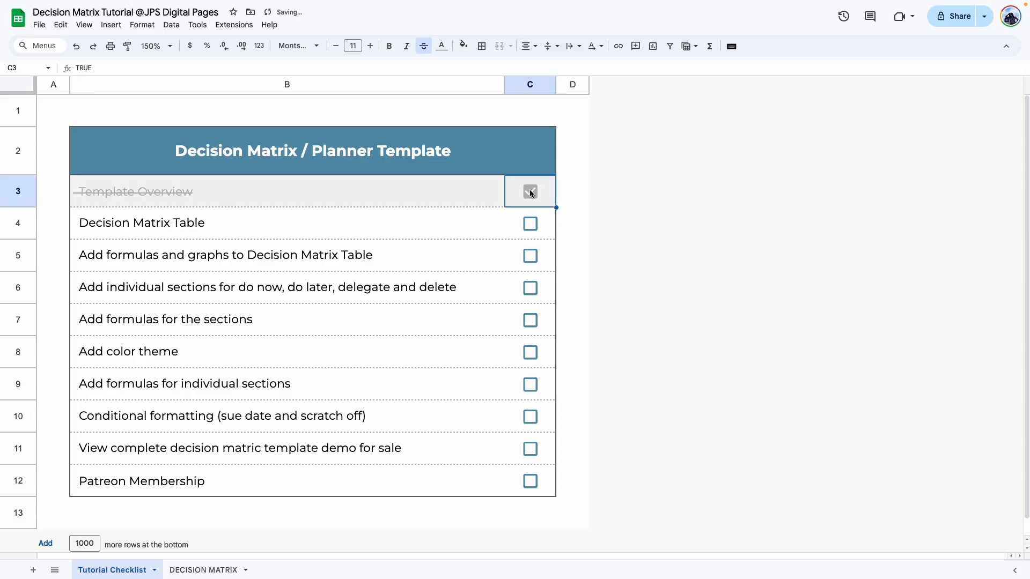
{"action": "key", "text": "Down"}
{"action": "key", "text": "Down"}
{"action": "key", "text": "Down"}
{"action": "key", "text": "Left"}
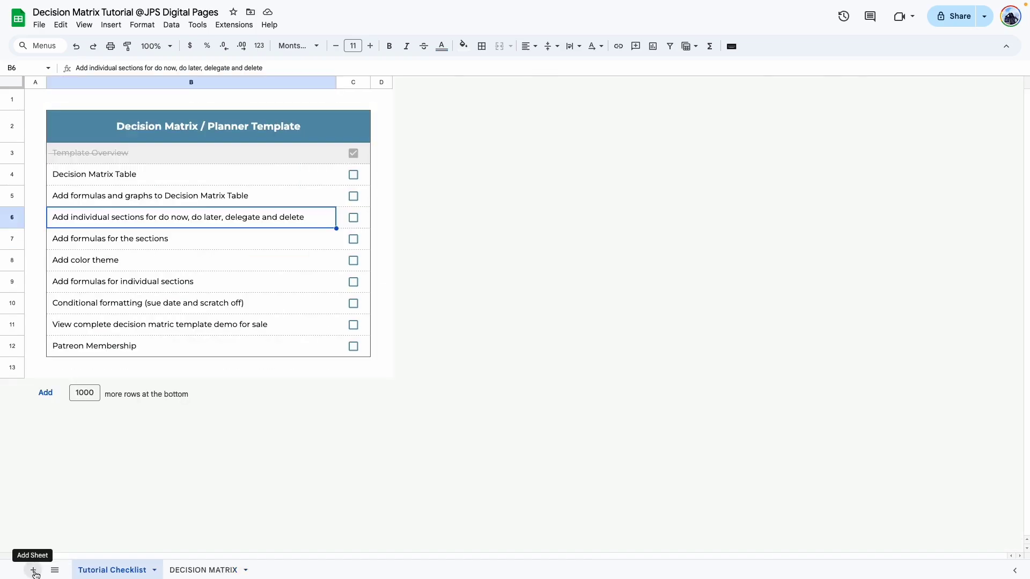
Add a new sheet named Matrix Template and set the font of all its cells to Montserrat
{"action": "left_click", "coordinate": [33, 570]}
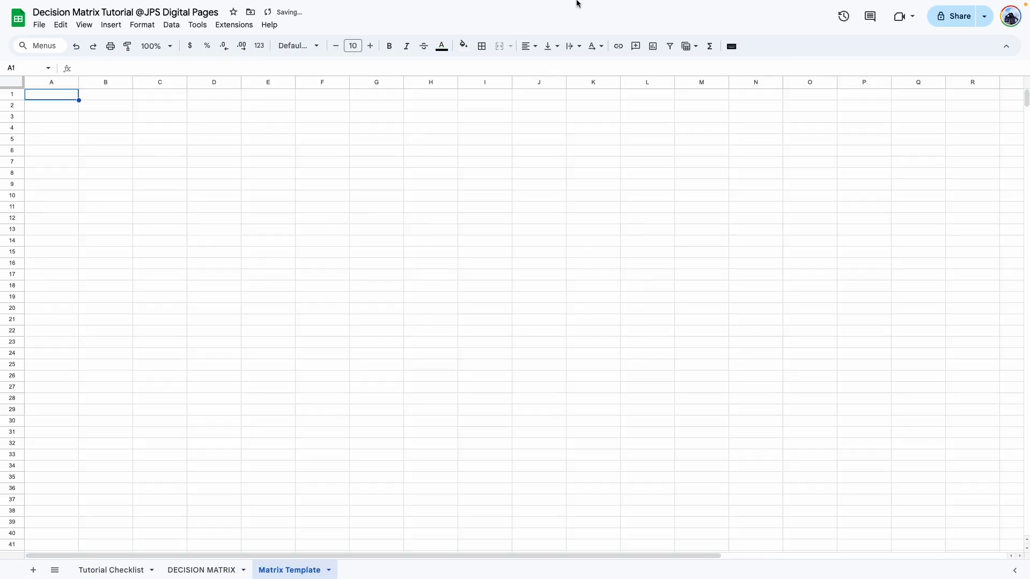
{"action": "left_click", "coordinate": [214, 173]}
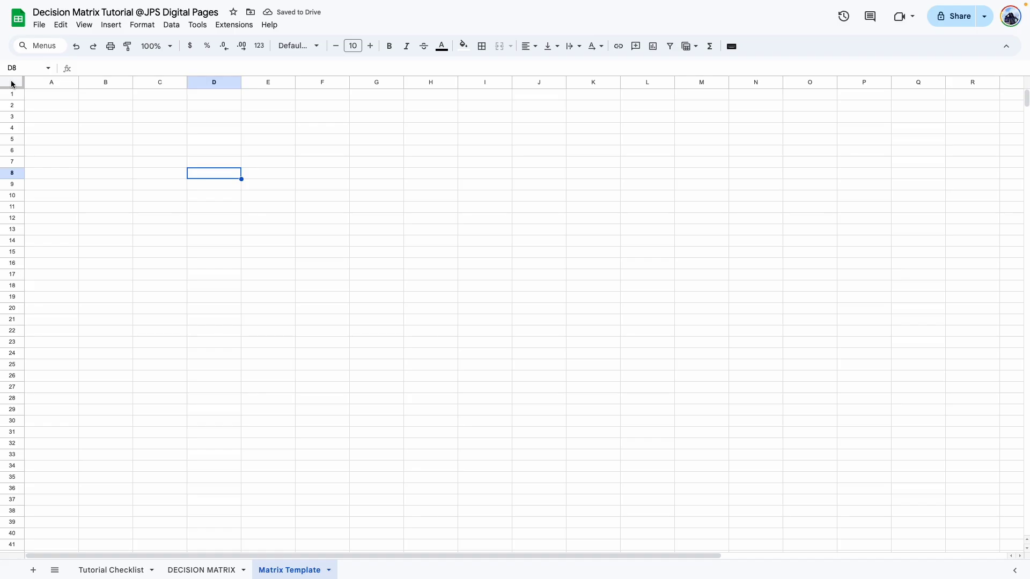
{"action": "left_click", "coordinate": [12, 83]}
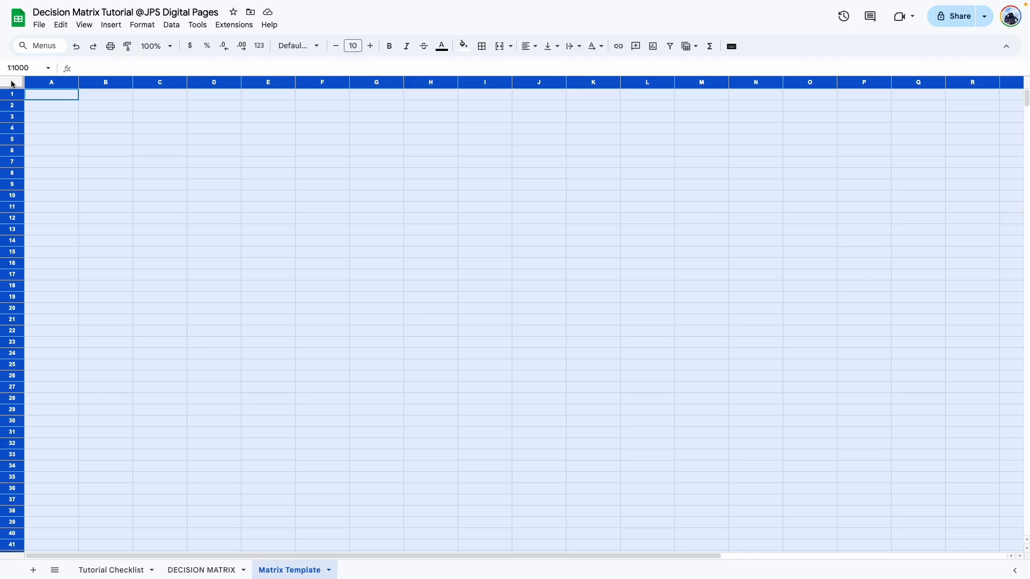
{"action": "left_click", "coordinate": [298, 46]}
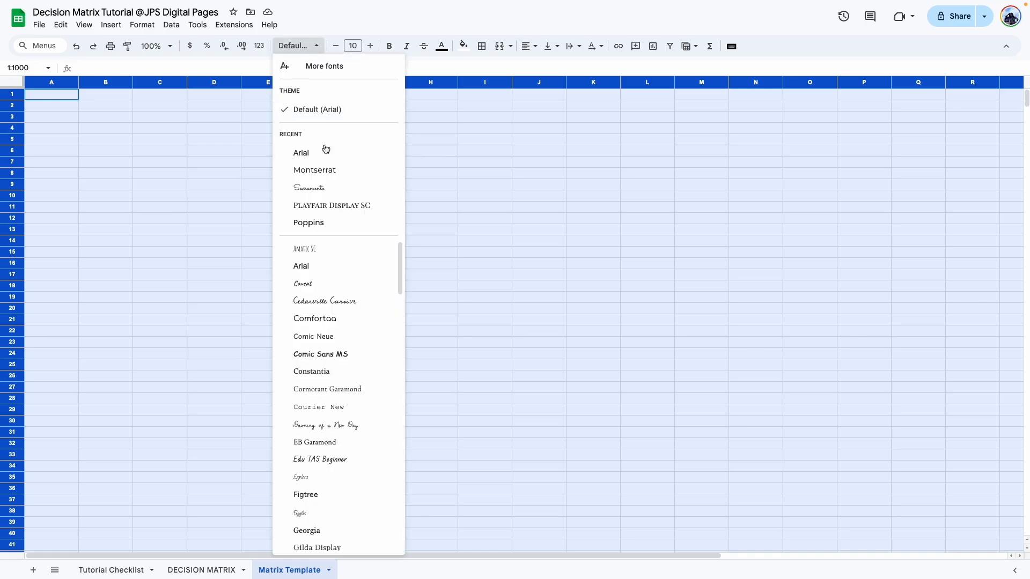
{"action": "left_click", "coordinate": [327, 174]}
Align all cells of the Matrix Template sheet to the center horizontally and the middle vertically
{"action": "left_click", "coordinate": [528, 46]}
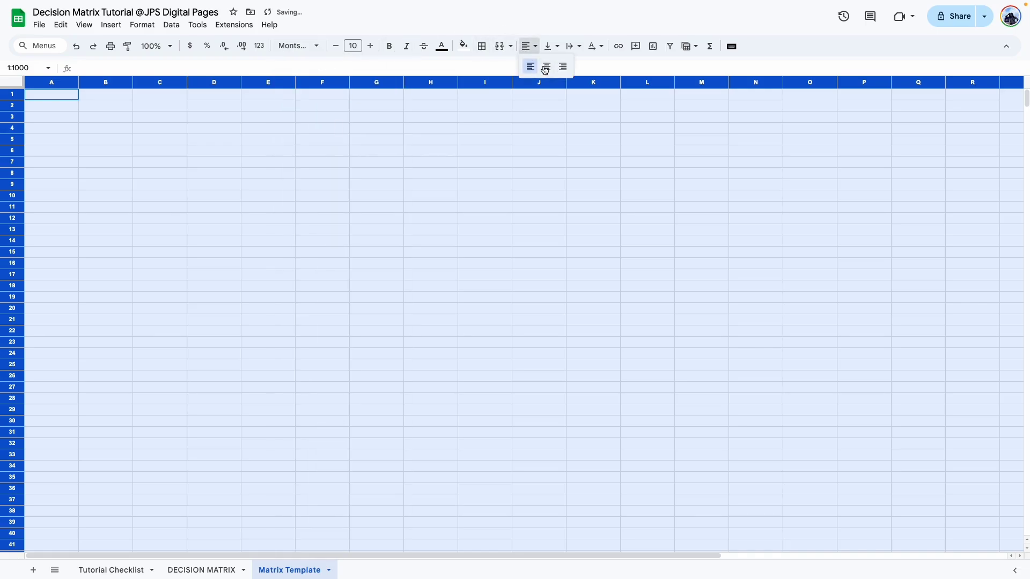
{"action": "left_click", "coordinate": [548, 68]}
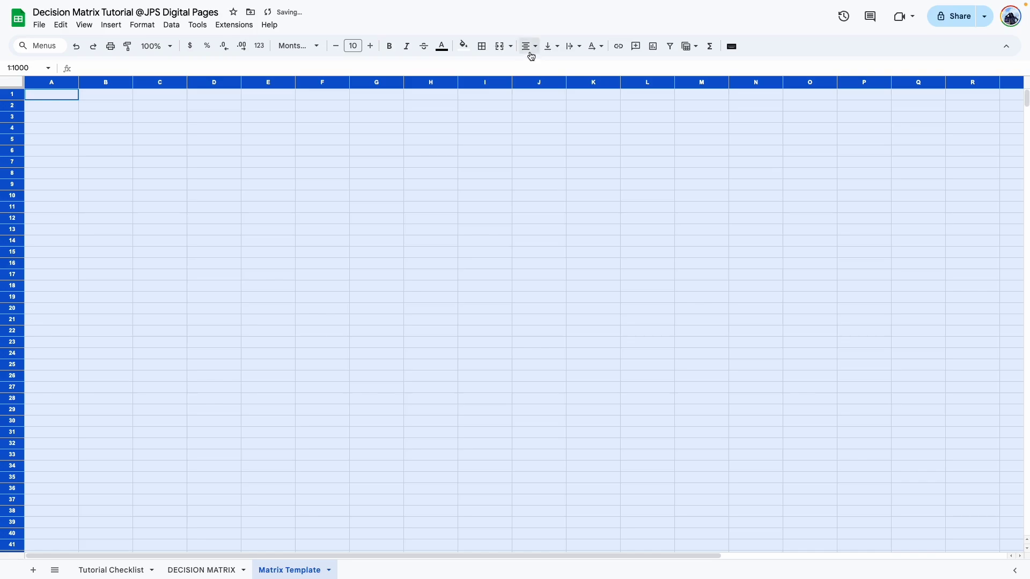
{"action": "left_click", "coordinate": [528, 46]}
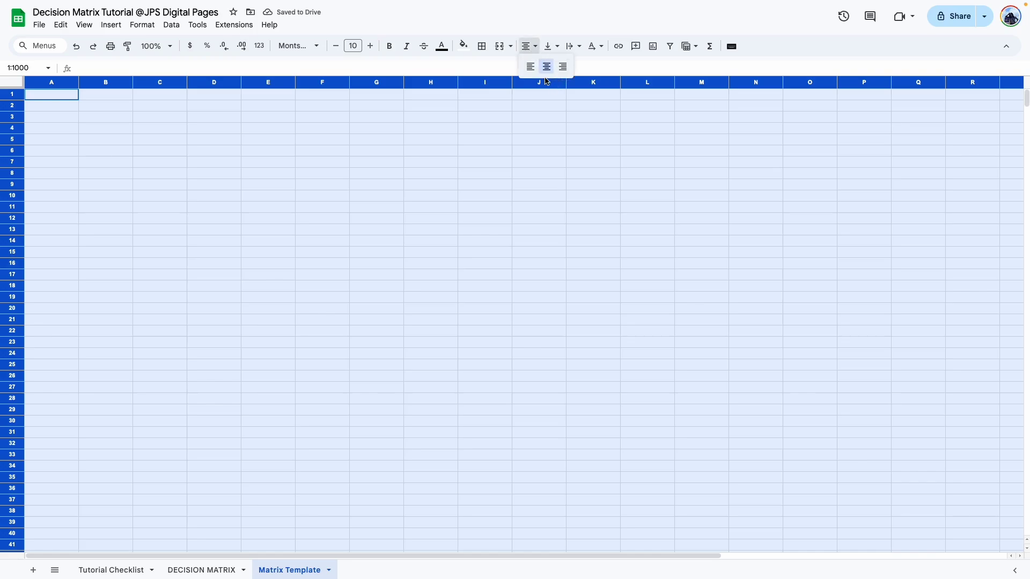
{"action": "left_click", "coordinate": [553, 46]}
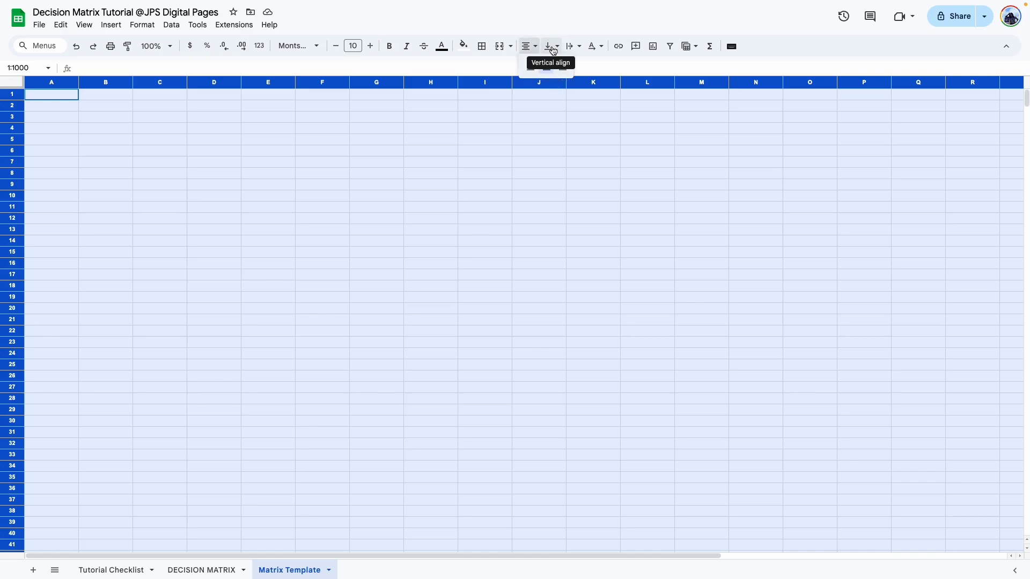
{"action": "left_click", "coordinate": [553, 48]}
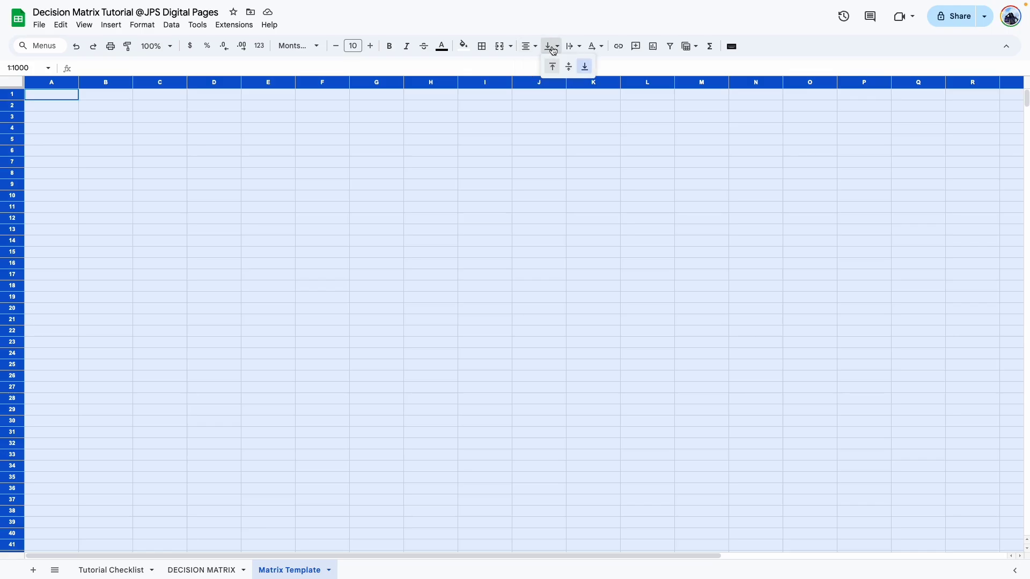
{"action": "left_click", "coordinate": [571, 67]}
{"action": "left_click", "coordinate": [473, 248]}
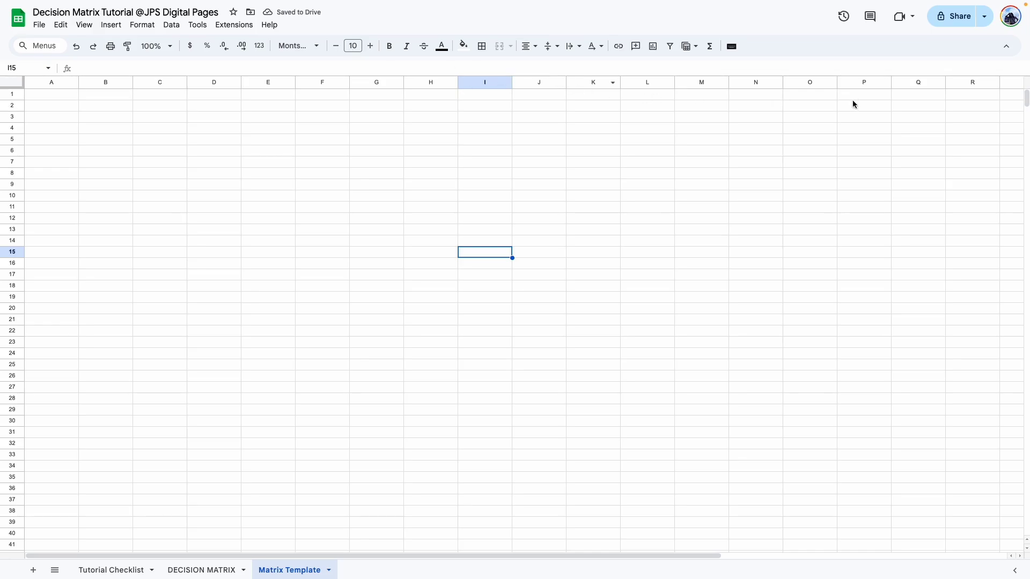
Delete every column after column I in the Matrix Template sheet
{"action": "scroll", "coordinate": [680, 456], "scroll_direction": "right", "scroll_amount": 3}
{"action": "left_click_drag", "start_coordinate": [416, 85], "coordinate": [1003, 82]}
{"action": "right_click", "coordinate": [550, 82]}
{"action": "left_click", "coordinate": [593, 205]}
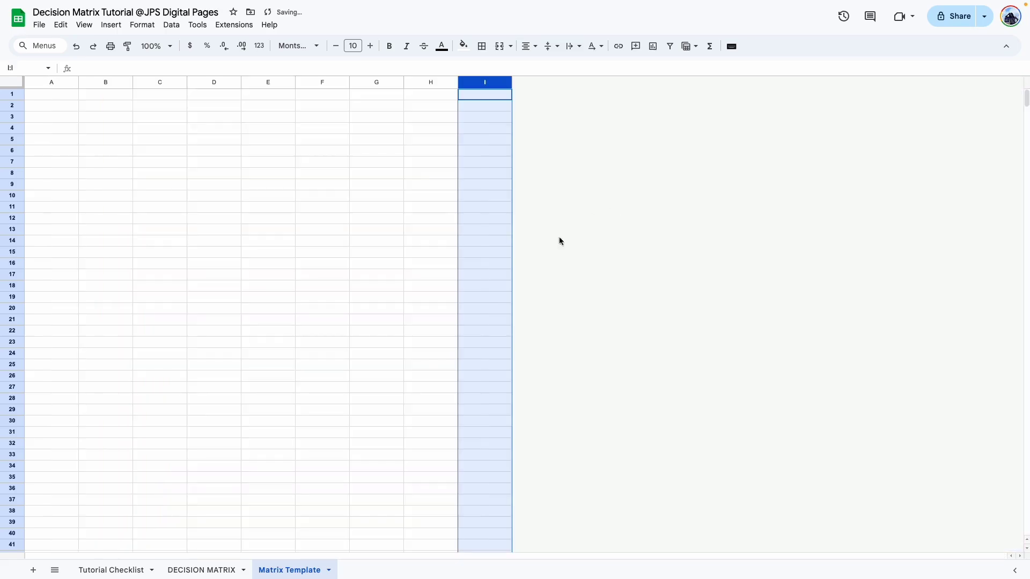
{"action": "left_click", "coordinate": [488, 319]}
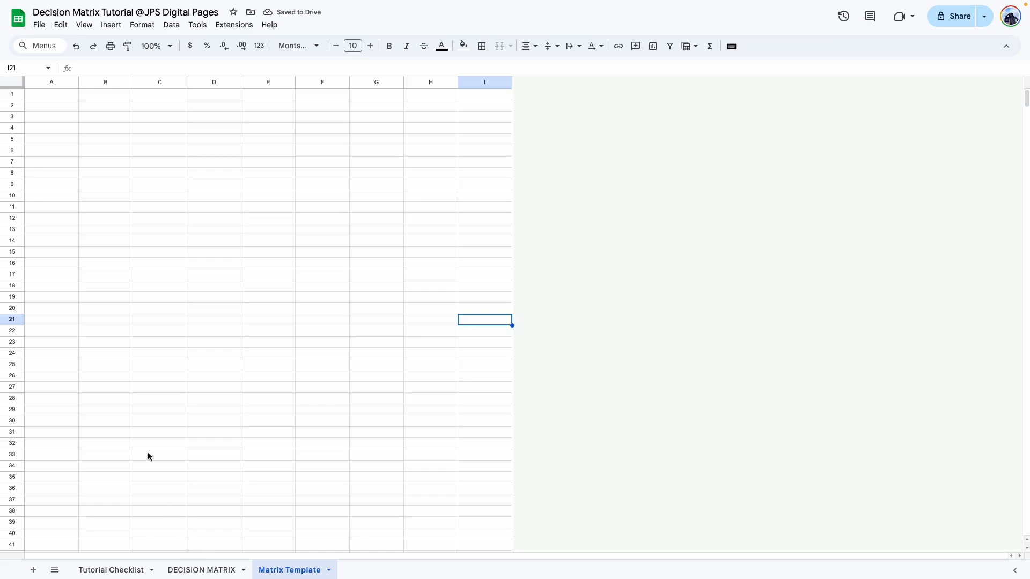
Delete rows 51 to 1000 from the Matrix Template sheet
{"action": "scroll", "coordinate": [150, 446], "scroll_direction": "down", "scroll_amount": 5}
{"action": "left_click", "coordinate": [14, 360]}
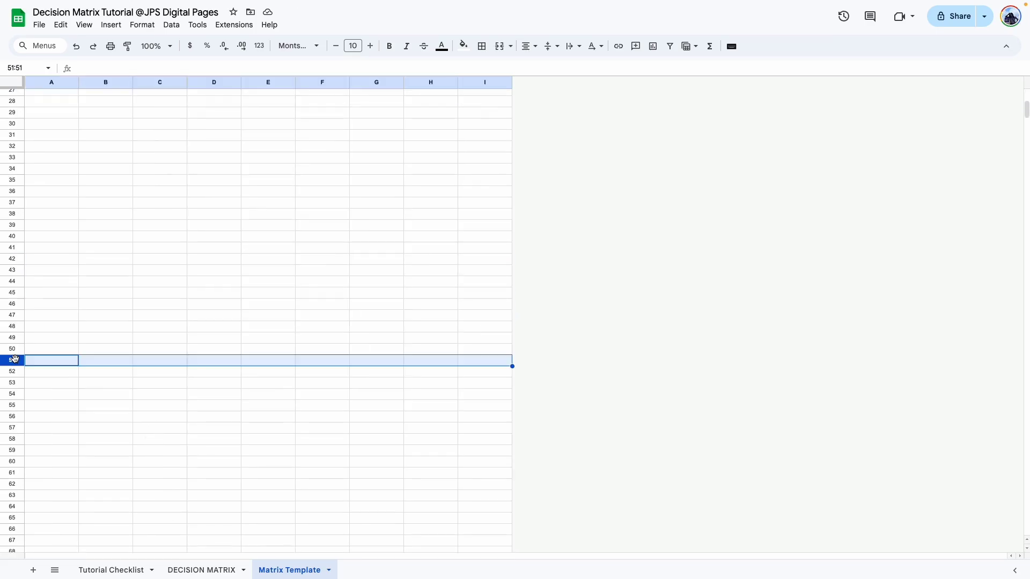
{"action": "key", "text": "ctrl+shift+Down"}
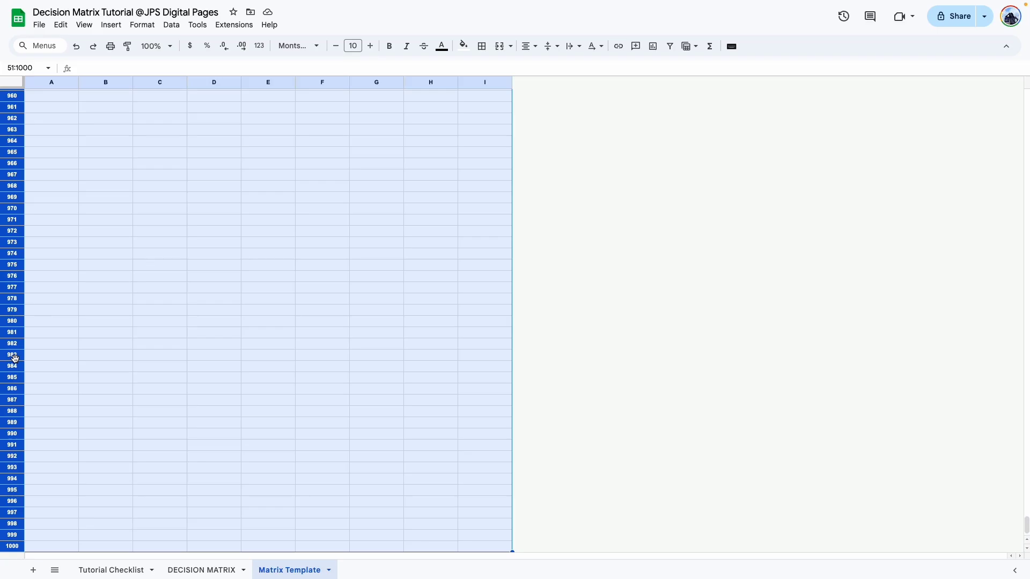
{"action": "right_click", "coordinate": [15, 359]}
{"action": "left_click", "coordinate": [137, 199]}
{"action": "left_click", "coordinate": [333, 305]}
{"action": "scroll", "coordinate": [262, 247], "scroll_direction": "up", "scroll_amount": 3}
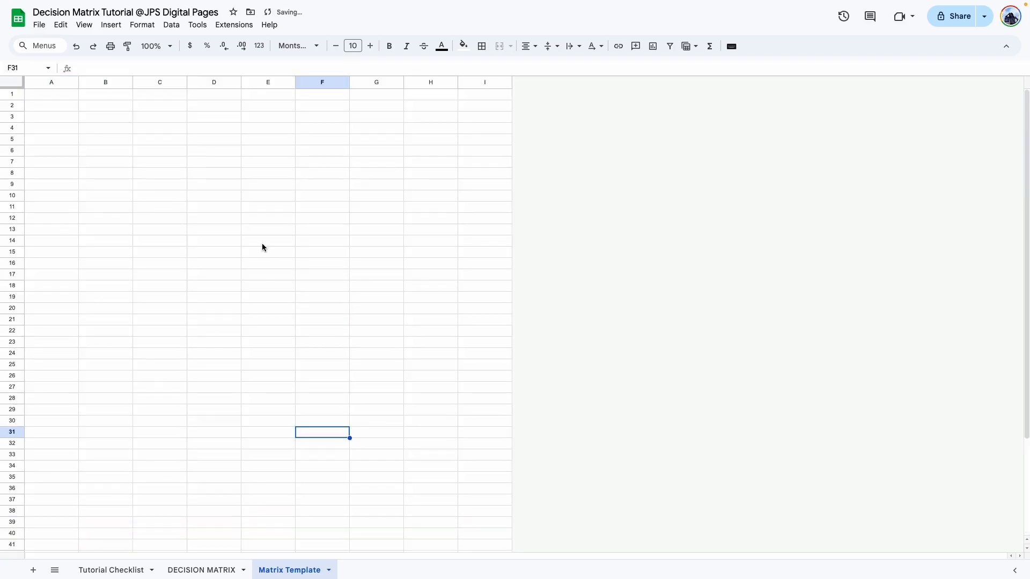
Resize rows 1 to 50 to a taller uniform height using a specified row height
{"action": "left_click_drag", "start_coordinate": [12, 94], "coordinate": [12, 519]}
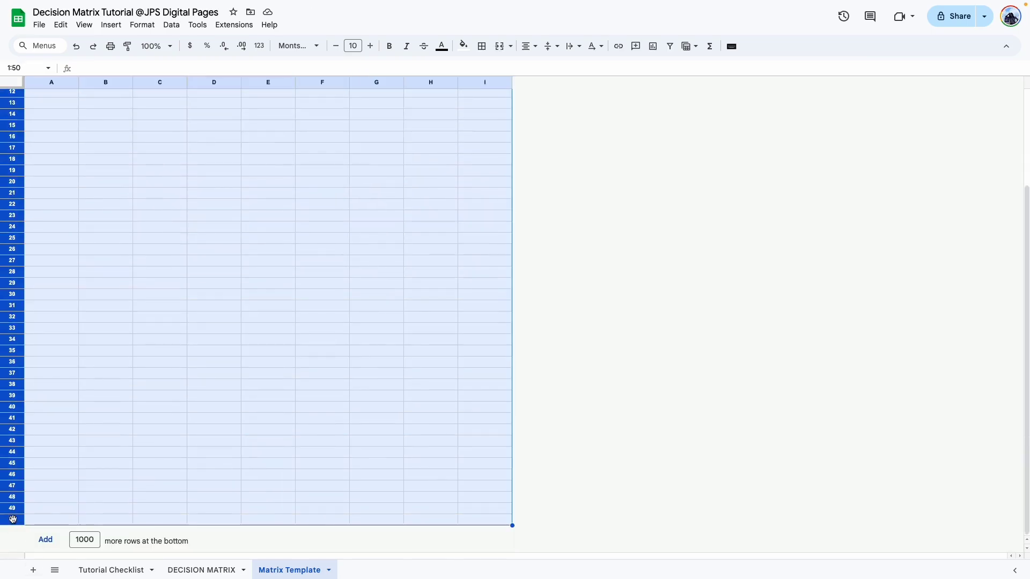
{"action": "right_click", "coordinate": [12, 519]}
{"action": "left_click", "coordinate": [83, 409]}
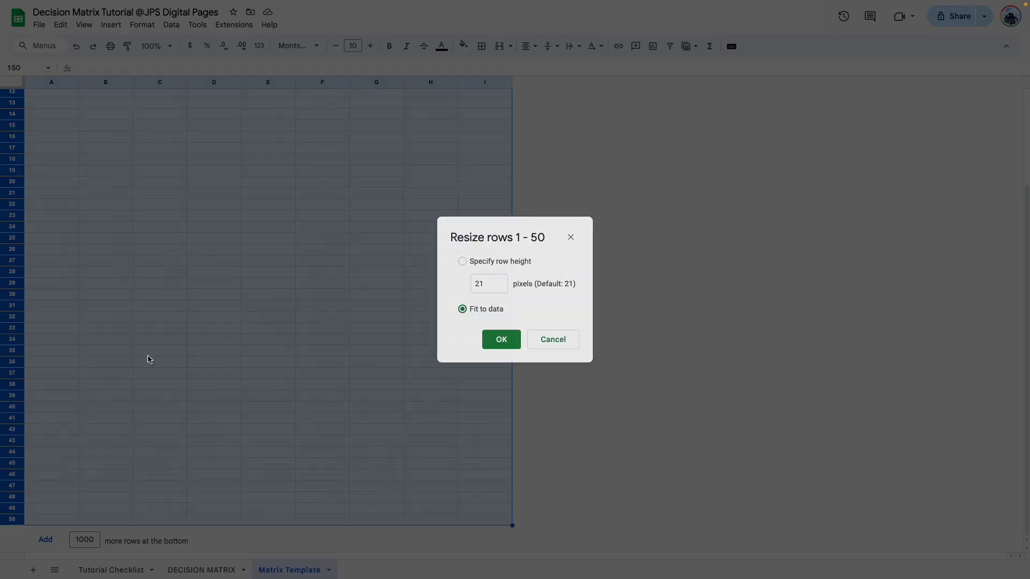
{"action": "left_click", "coordinate": [462, 261]}
{"action": "left_click", "coordinate": [491, 278]}
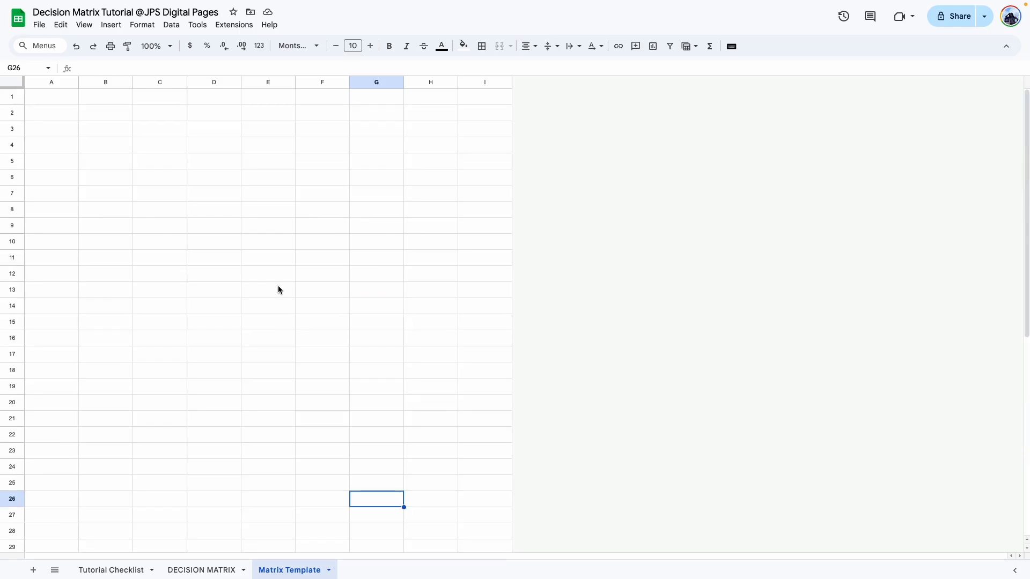
{"action": "left_click", "coordinate": [214, 145]}
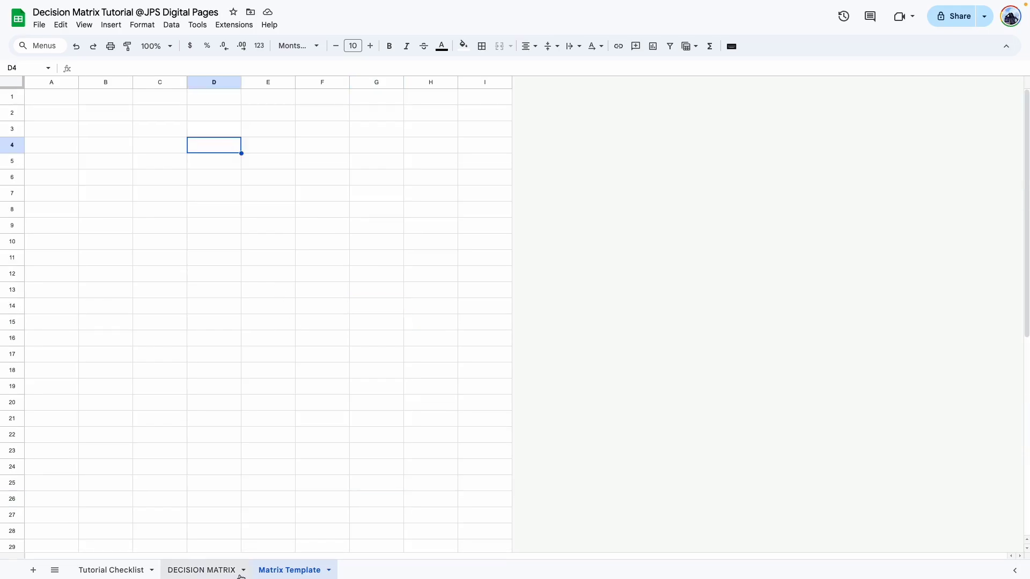
Check the column layout on the DECISION MATRIX sheet and return to the Matrix Template sheet
{"action": "left_click", "coordinate": [187, 571]}
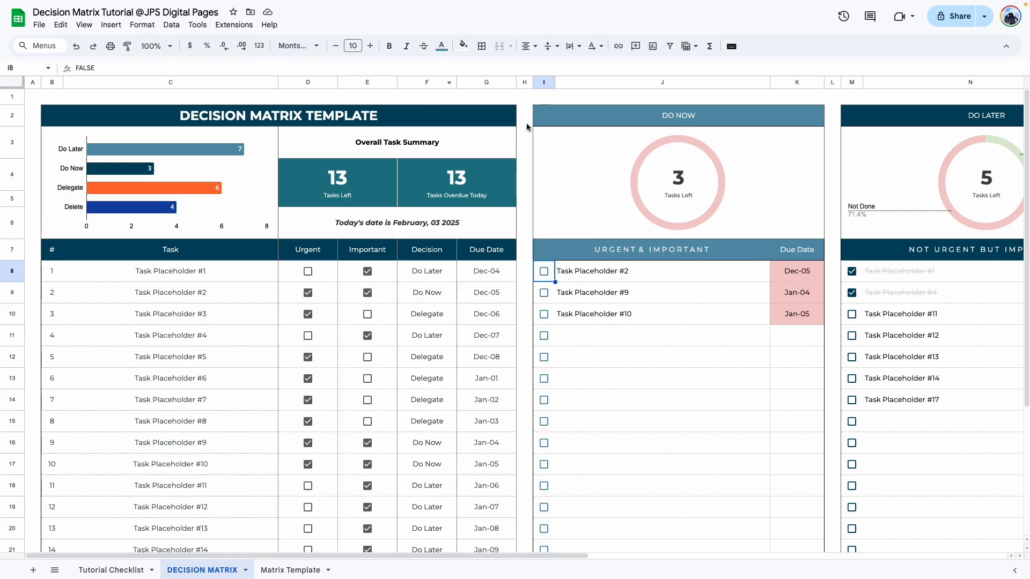
{"action": "left_click", "coordinate": [265, 570]}
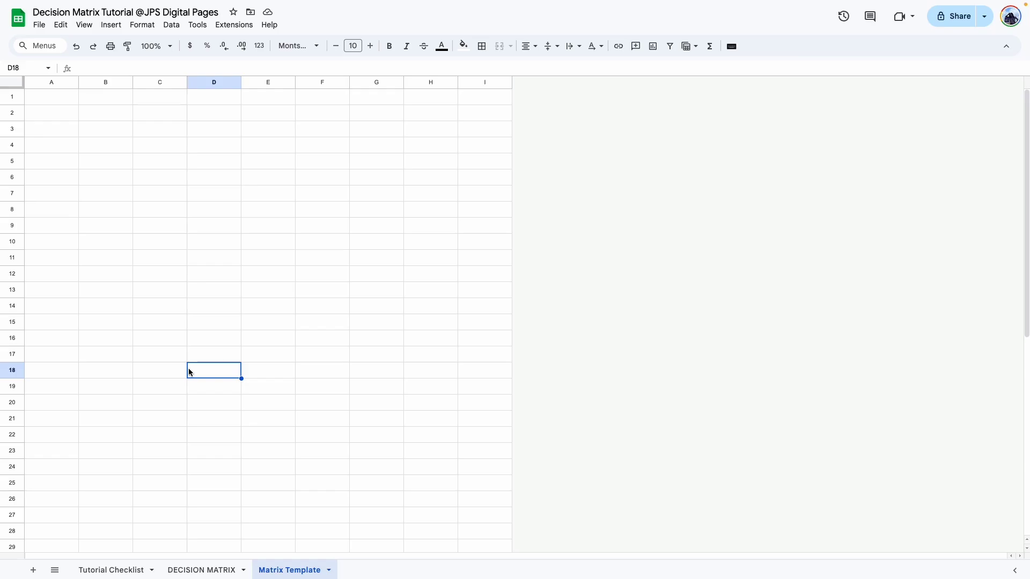
{"action": "left_click", "coordinate": [164, 377]}
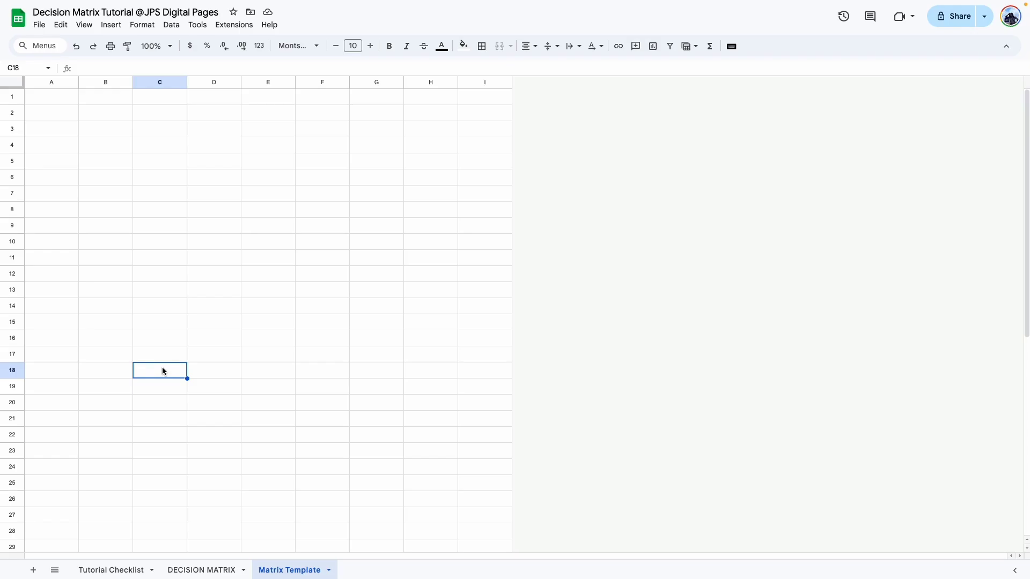
Set the width of columns A and H to 30 pixels
{"action": "left_click", "coordinate": [53, 82]}
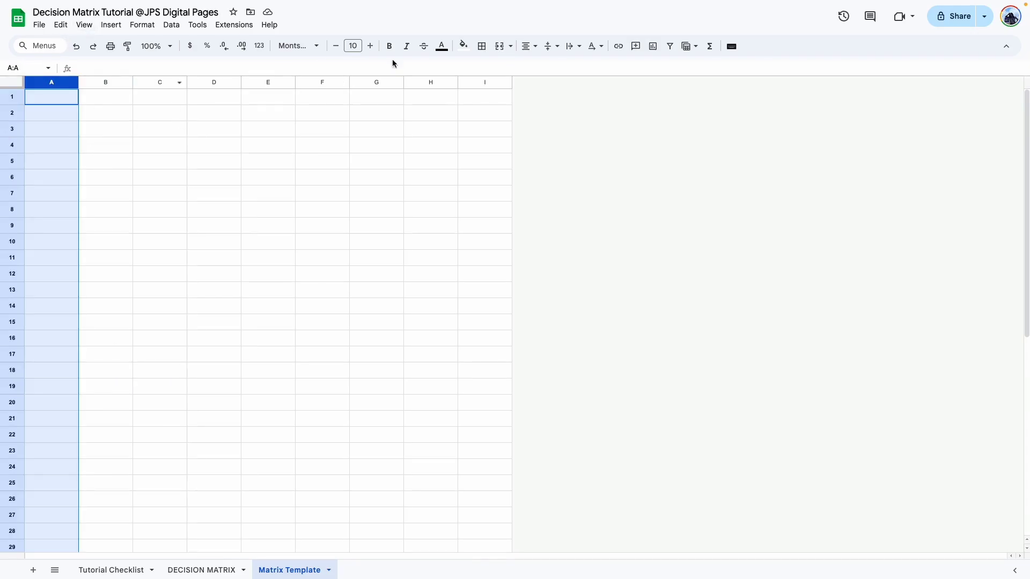
{"action": "left_click", "coordinate": [420, 82], "text": "ctrl"}
{"action": "right_click", "coordinate": [419, 81]}
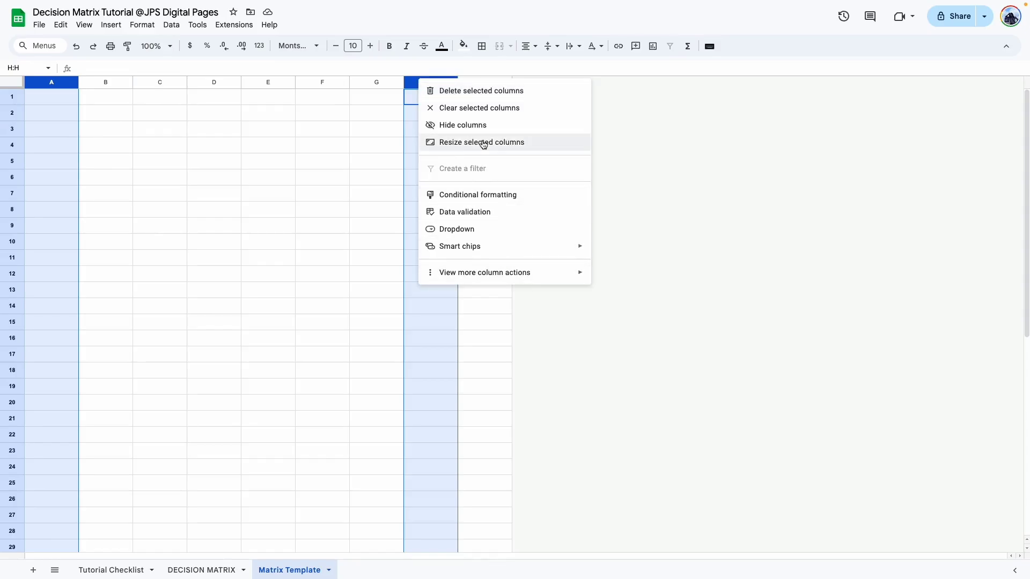
{"action": "left_click", "coordinate": [483, 142]}
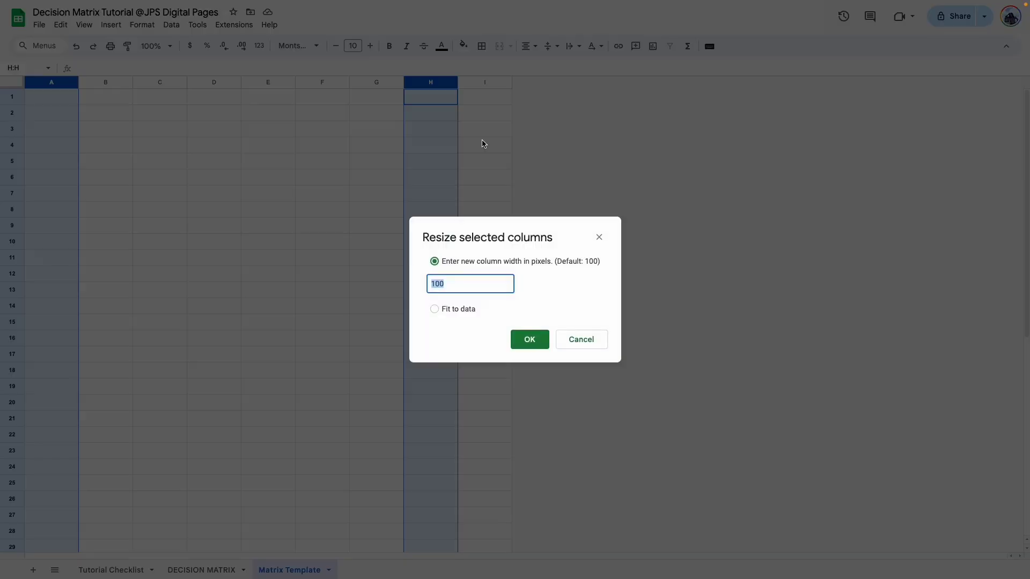
{"action": "type", "text": "30"}
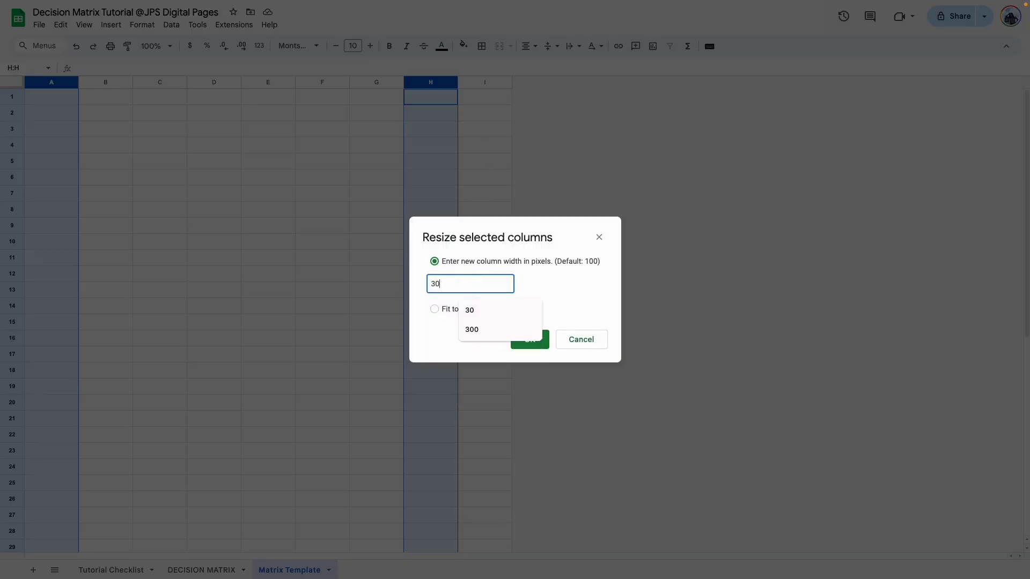
{"action": "key", "text": "Return"}
{"action": "left_click", "coordinate": [409, 145]}
Set the width of column B to 30 pixels
{"action": "left_click", "coordinate": [57, 83]}
{"action": "right_click", "coordinate": [58, 85]}
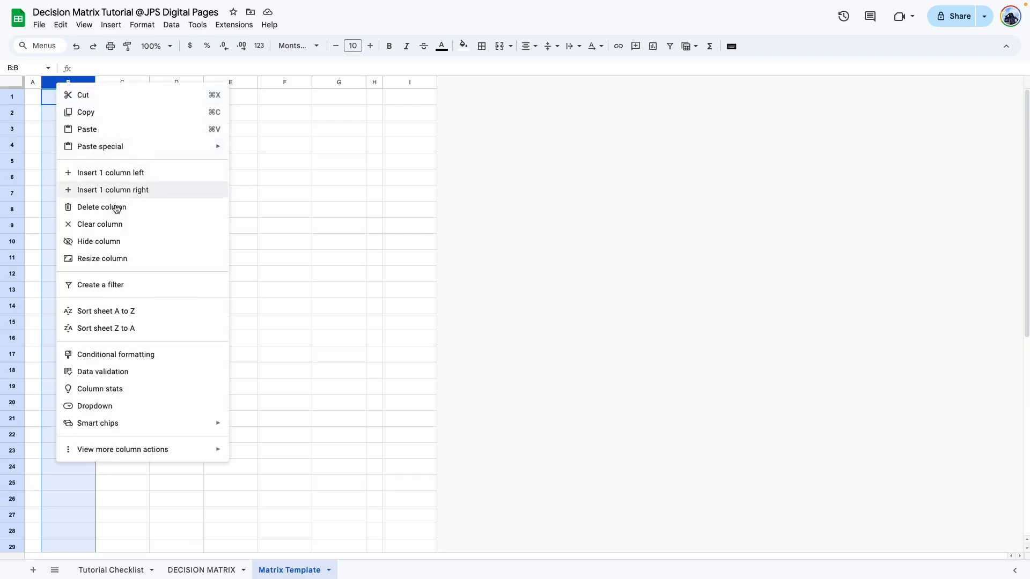
{"action": "left_click", "coordinate": [103, 258]}
{"action": "type", "text": "30"}
{"action": "key", "text": "Return"}
{"action": "left_click", "coordinate": [138, 306]}
Widen column C to about 376 pixels
{"action": "left_click", "coordinate": [75, 82]}
{"action": "left_click_drag", "start_coordinate": [76, 82], "coordinate": [239, 94]}
{"action": "left_click", "coordinate": [342, 167]}
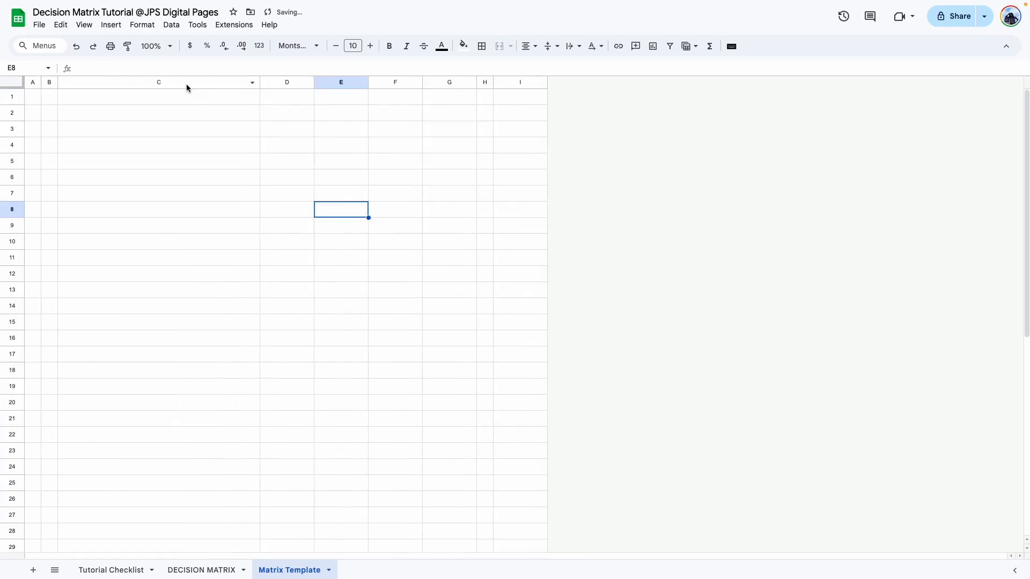
Set the width of column C to 400 pixels
{"action": "right_click", "coordinate": [186, 83]}
{"action": "left_click", "coordinate": [246, 258]}
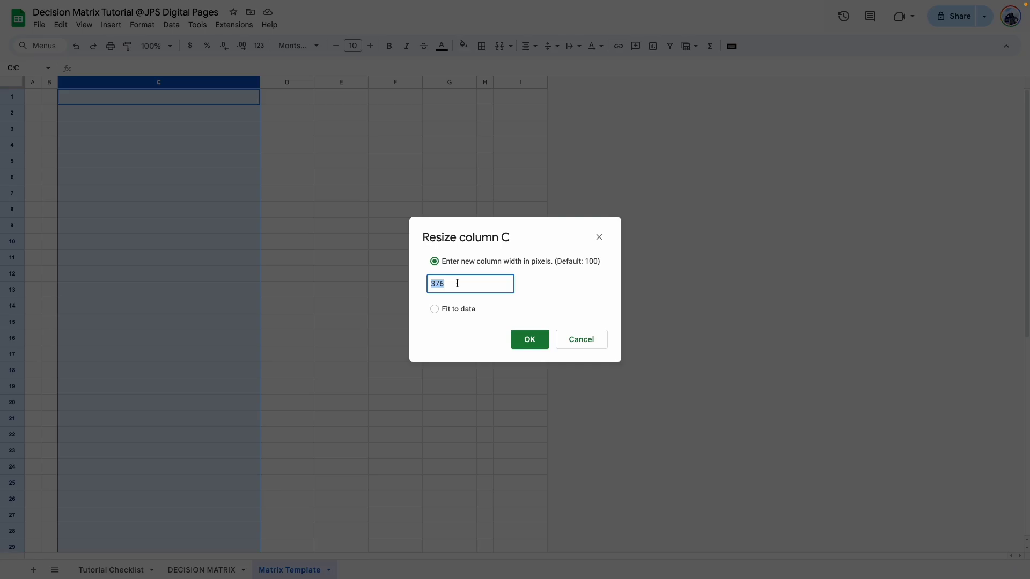
{"action": "type", "text": "400"}
{"action": "key", "text": "Return"}
{"action": "left_click", "coordinate": [306, 161]}
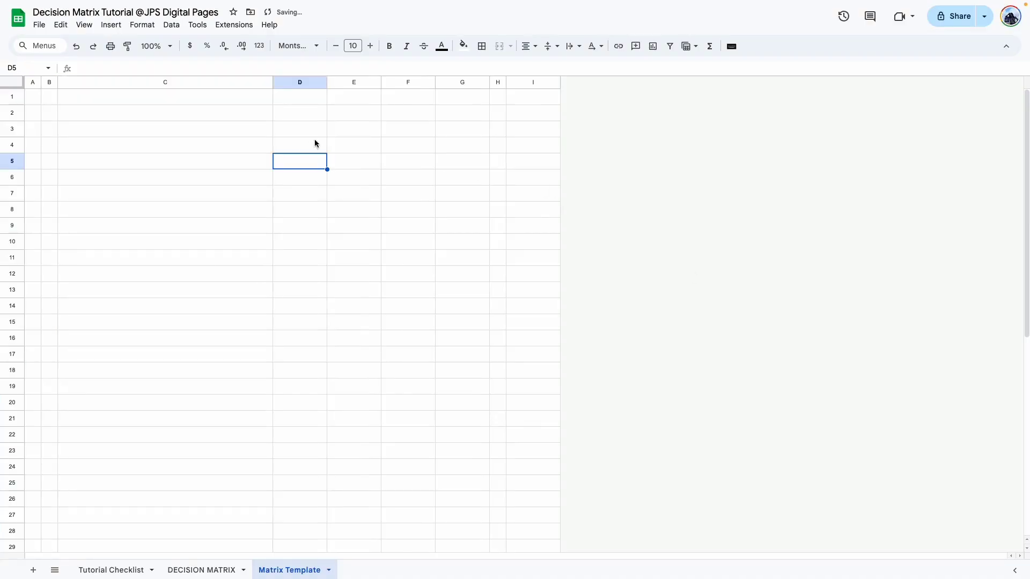
Compare columns D to G with the layout on the DECISION MATRIX sheet and return to the Matrix Template sheet
{"action": "left_click_drag", "start_coordinate": [288, 86], "coordinate": [458, 89]}
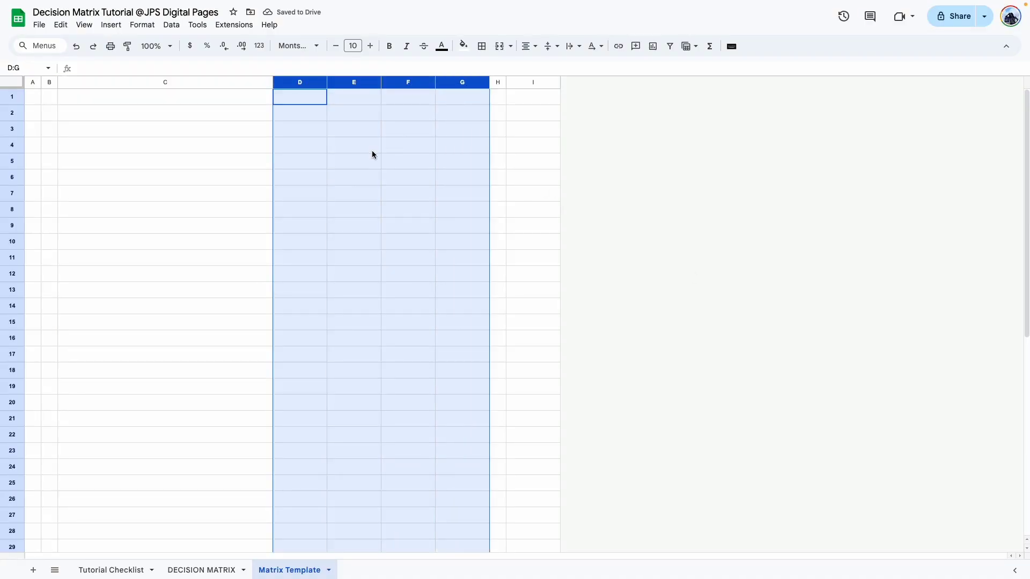
{"action": "left_click", "coordinate": [183, 569]}
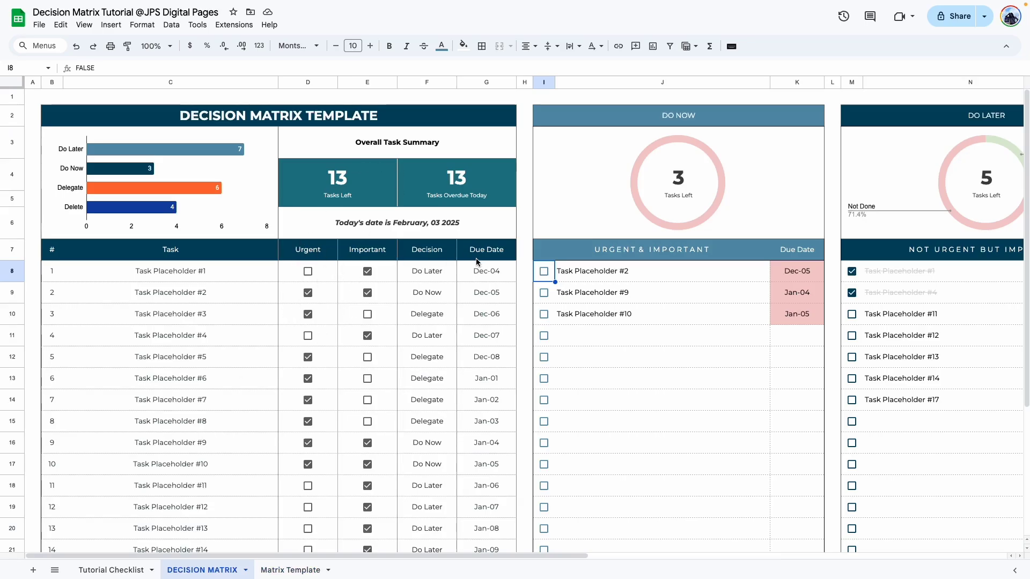
{"action": "left_click", "coordinate": [291, 573]}
Merge cells B2:G2 and put a dark gray outer border around the merged cell
{"action": "left_click_drag", "start_coordinate": [47, 113], "coordinate": [472, 114]}
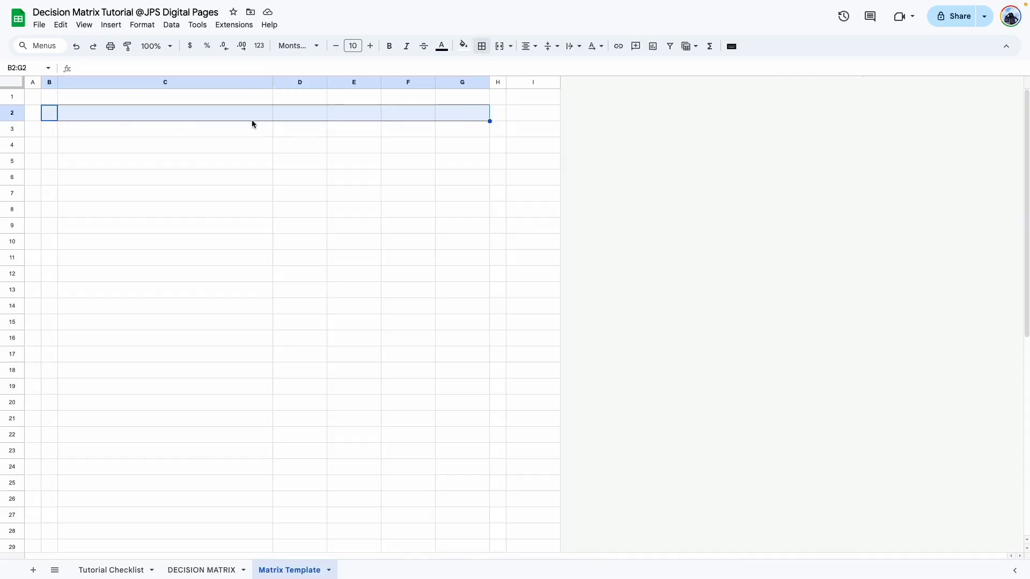
{"action": "left_click", "coordinate": [502, 47]}
{"action": "left_click", "coordinate": [485, 49]}
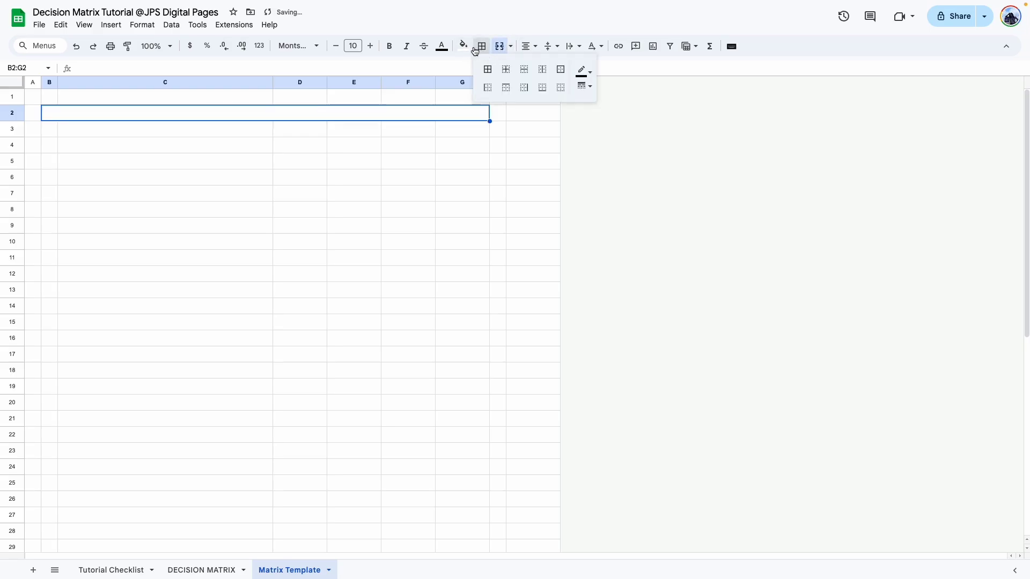
{"action": "left_click", "coordinate": [586, 72]}
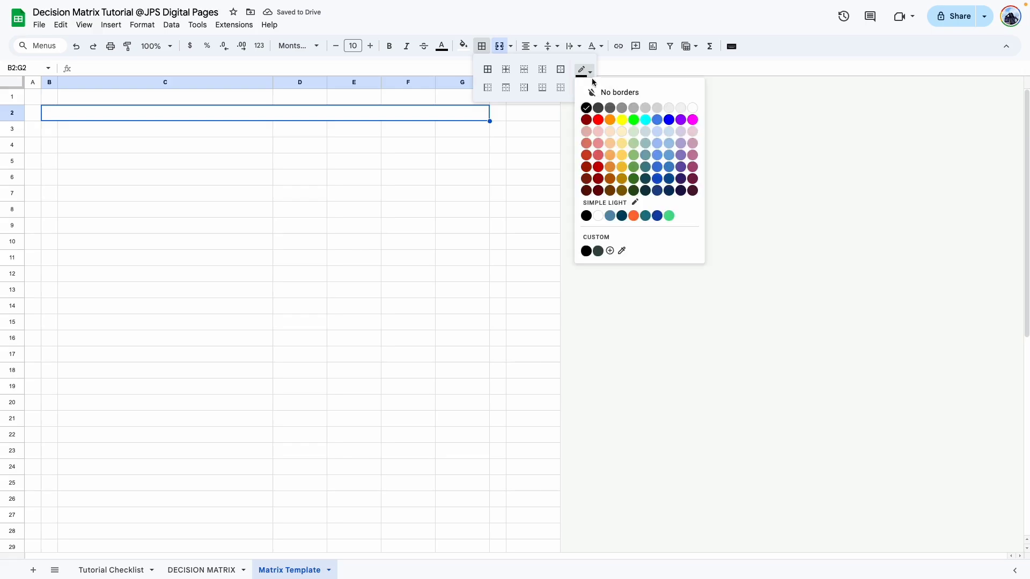
{"action": "left_click", "coordinate": [611, 109]}
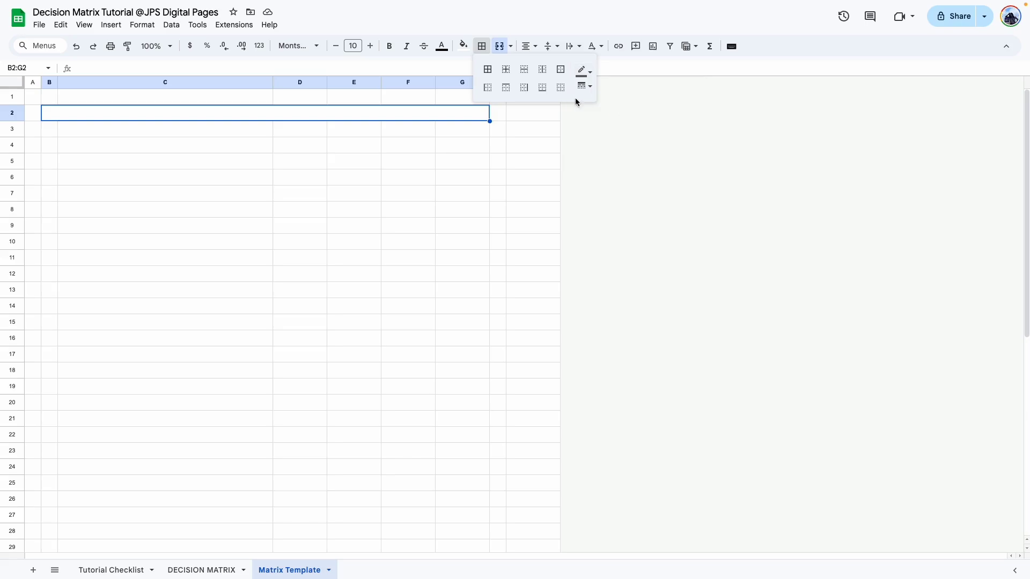
{"action": "left_click", "coordinate": [561, 73]}
{"action": "left_click", "coordinate": [343, 288]}
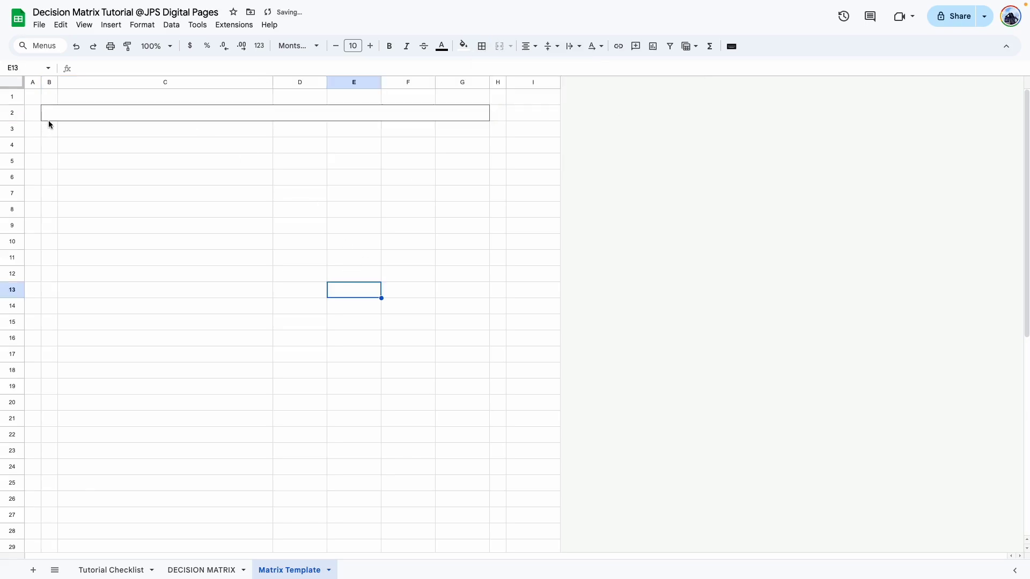
Add an outer border around the range B3:G49
{"action": "left_click_drag", "start_coordinate": [49, 124], "coordinate": [476, 504]}
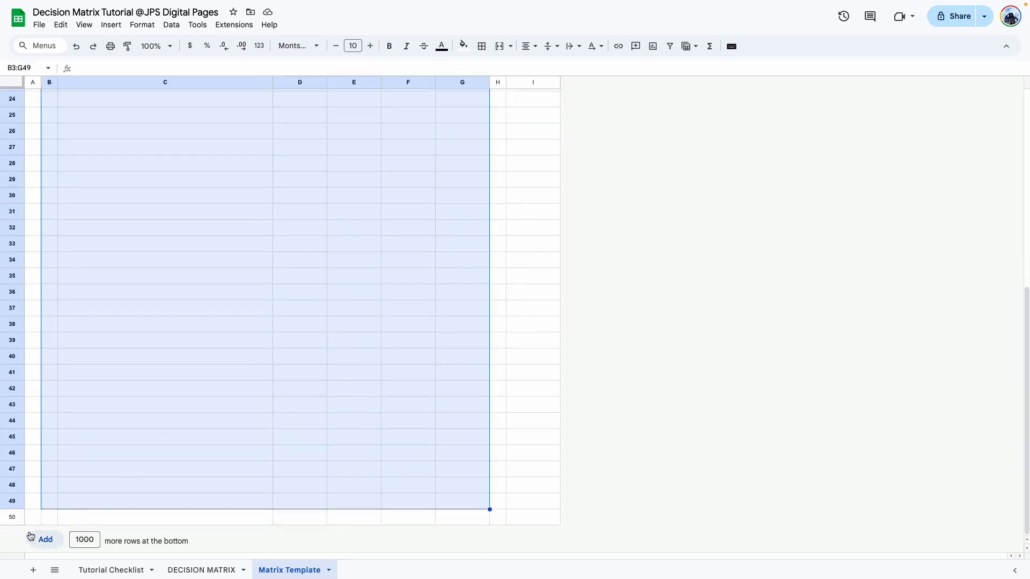
{"action": "scroll", "coordinate": [35, 400], "scroll_direction": "up", "scroll_amount": 7}
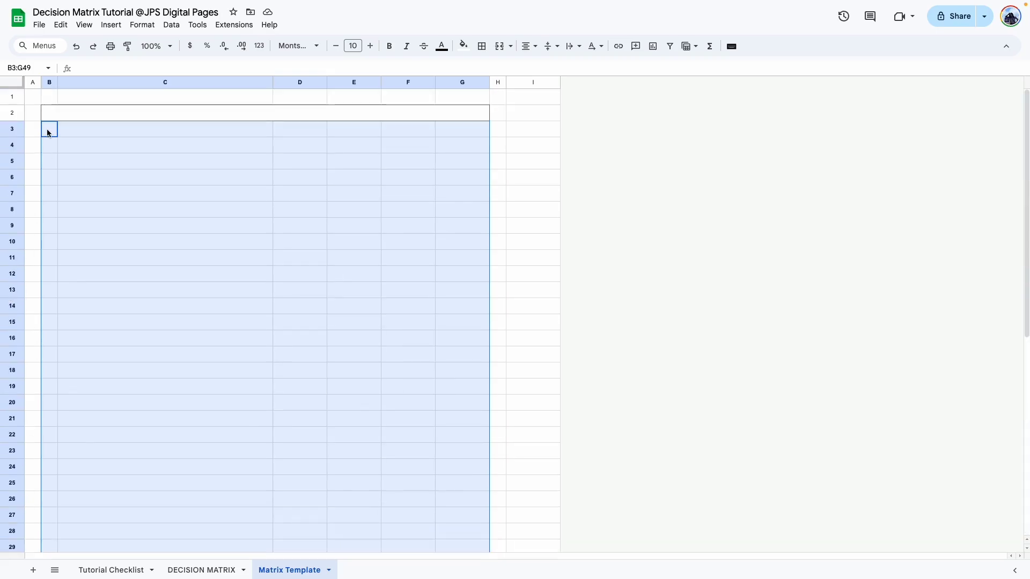
{"action": "scroll", "coordinate": [494, 269], "scroll_direction": "down", "scroll_amount": 7}
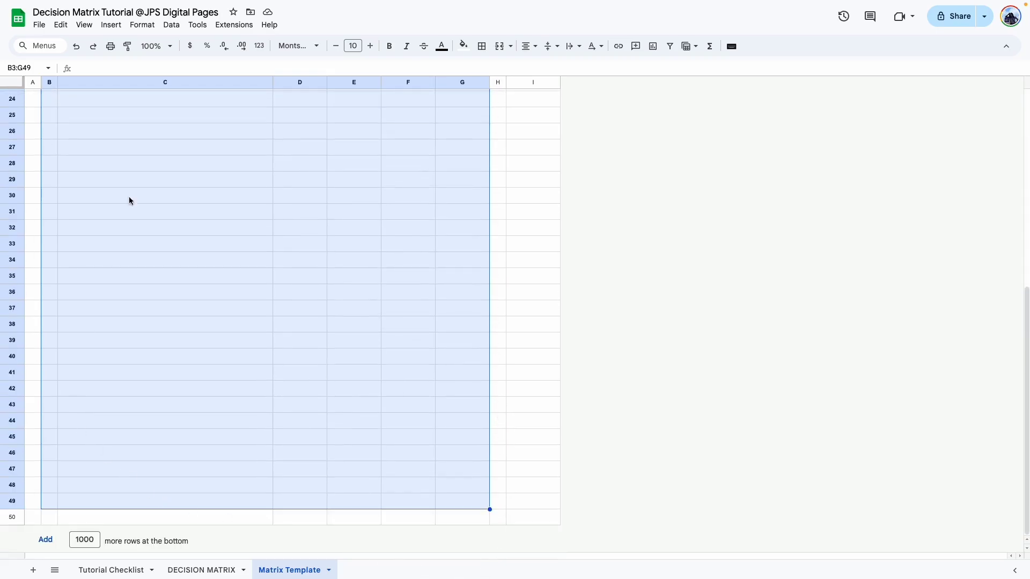
{"action": "scroll", "coordinate": [106, 260], "scroll_direction": "up", "scroll_amount": 7}
{"action": "left_click", "coordinate": [482, 46]}
{"action": "left_click", "coordinate": [561, 71]}
Add a left border to the range D3:G49
{"action": "left_click_drag", "start_coordinate": [300, 129], "coordinate": [460, 577]}
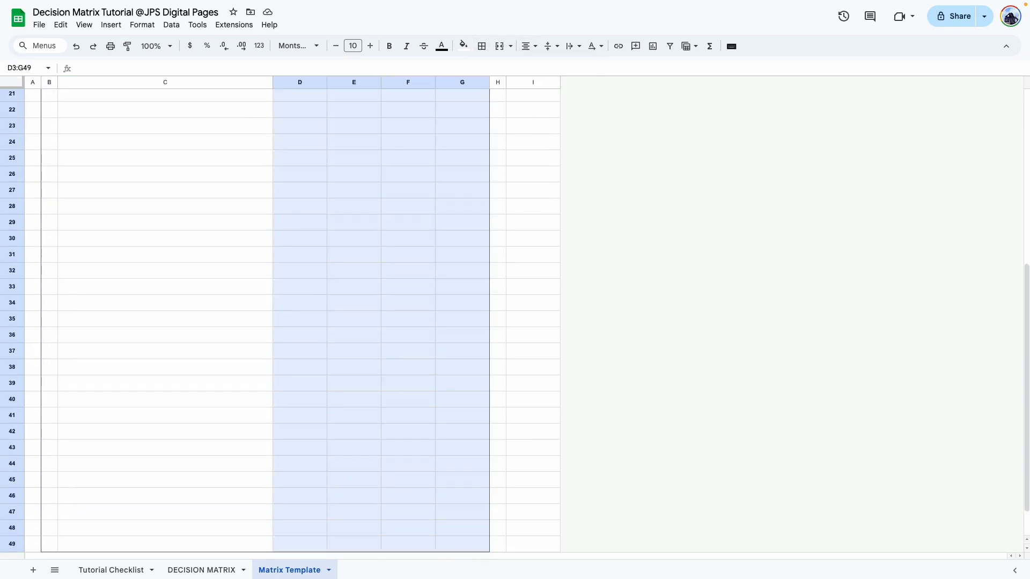
{"action": "scroll", "coordinate": [472, 507], "scroll_direction": "down", "scroll_amount": 2}
{"action": "scroll", "coordinate": [395, 298], "scroll_direction": "up", "scroll_amount": 8}
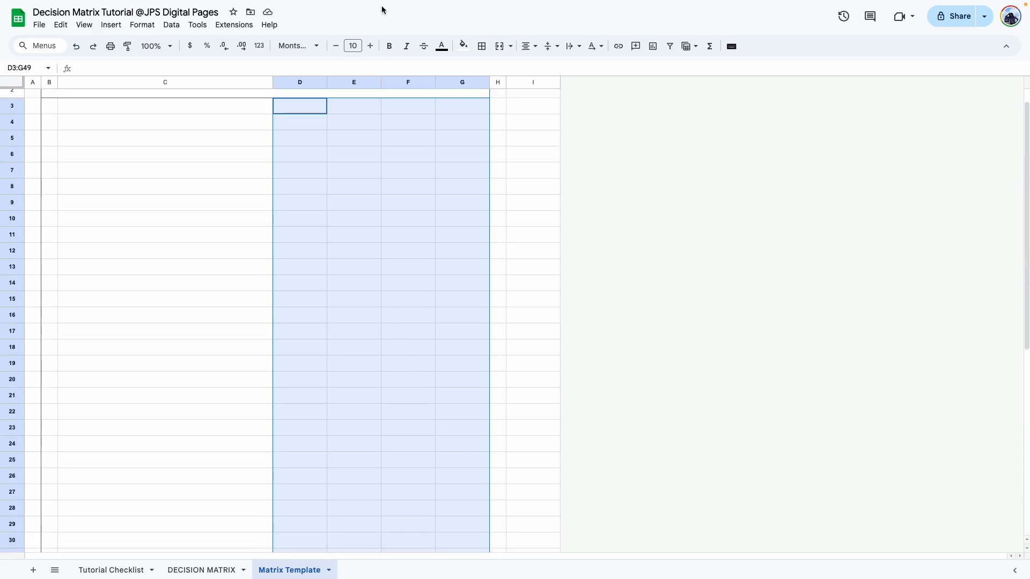
{"action": "left_click", "coordinate": [482, 47]}
{"action": "left_click", "coordinate": [488, 88]}
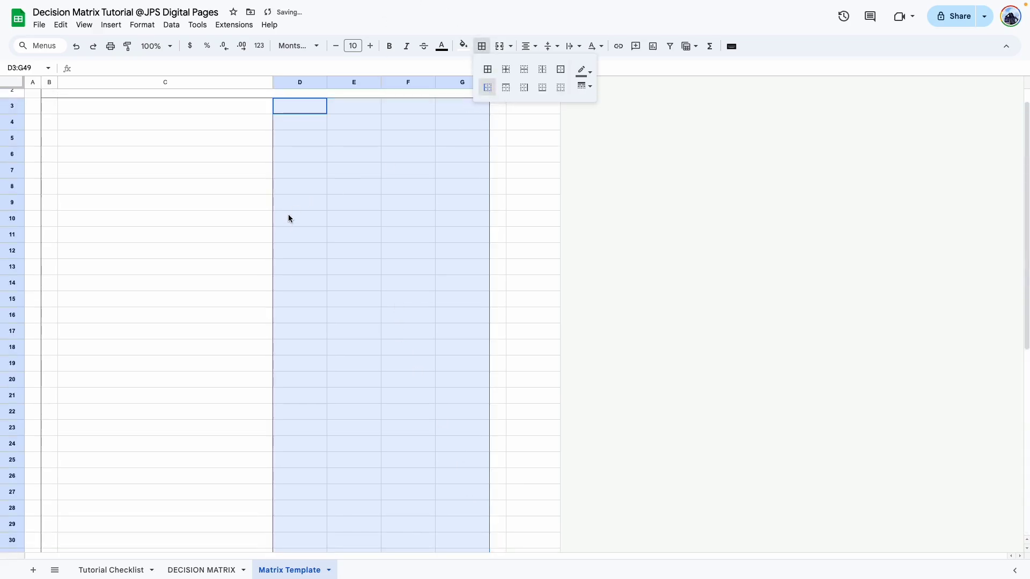
Change the border color to a lighter gray and add inner vertical borders to D3:G49
{"action": "left_click", "coordinate": [583, 70]}
{"action": "left_click", "coordinate": [613, 105]}
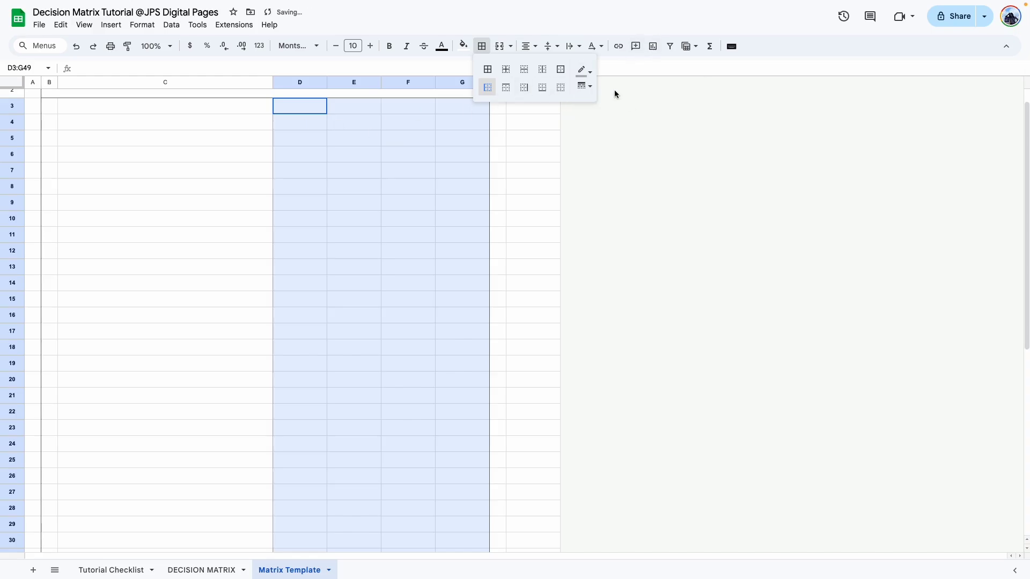
{"action": "left_click", "coordinate": [542, 70]}
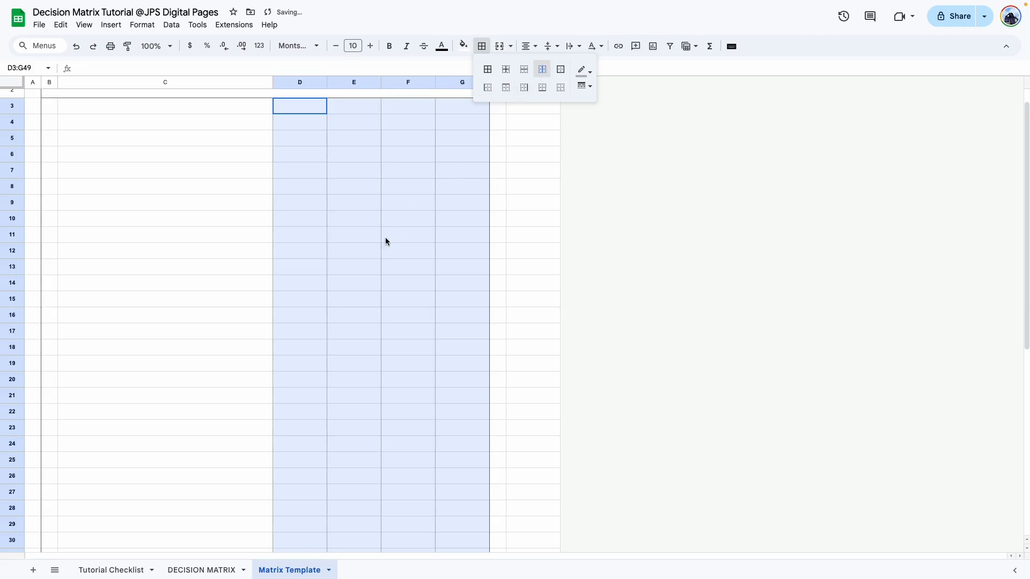
{"action": "left_click", "coordinate": [354, 235]}
{"action": "scroll", "coordinate": [446, 428], "scroll_direction": "down", "scroll_amount": 10}
{"action": "scroll", "coordinate": [444, 390], "scroll_direction": "up", "scroll_amount": 10}
Add inner horizontal borders to B3:G49 in a fine dotted line style
{"action": "left_click_drag", "start_coordinate": [50, 128], "coordinate": [462, 542]}
{"action": "scroll", "coordinate": [462, 541], "scroll_direction": "up", "scroll_amount": 10}
{"action": "left_click", "coordinate": [481, 46]}
{"action": "left_click", "coordinate": [524, 71]}
{"action": "left_click", "coordinate": [584, 86]}
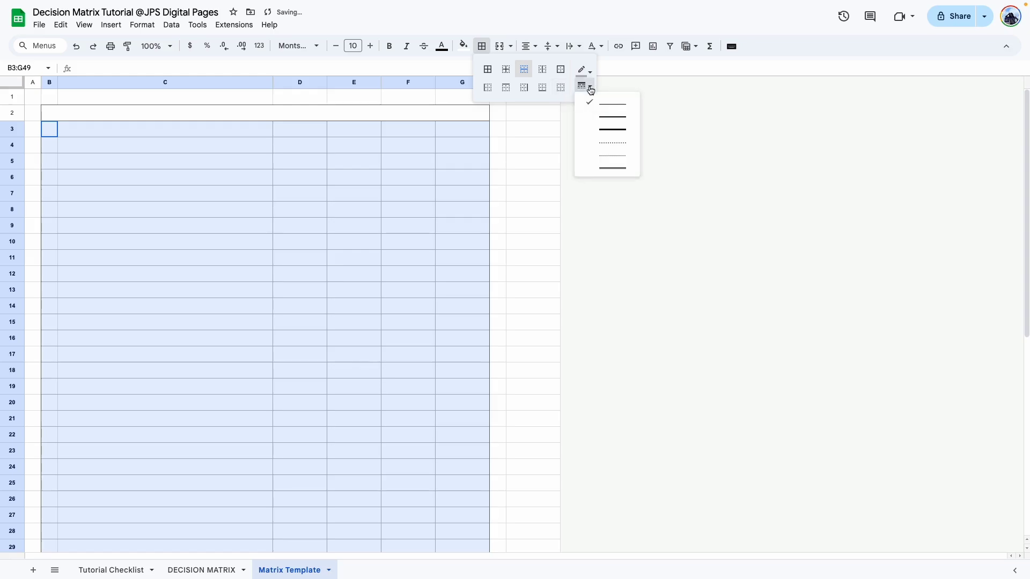
{"action": "left_click", "coordinate": [616, 155]}
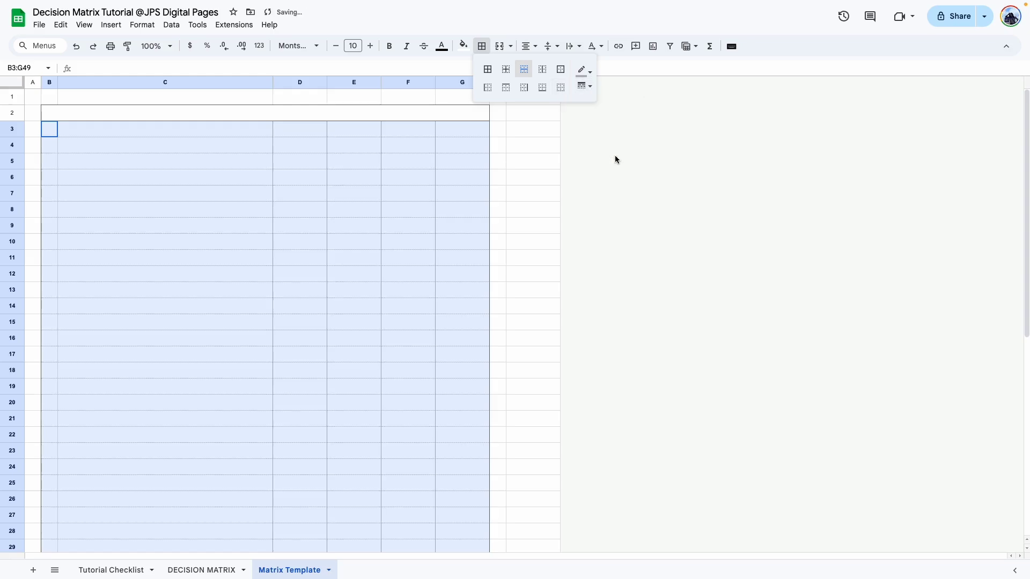
{"action": "left_click", "coordinate": [534, 230]}
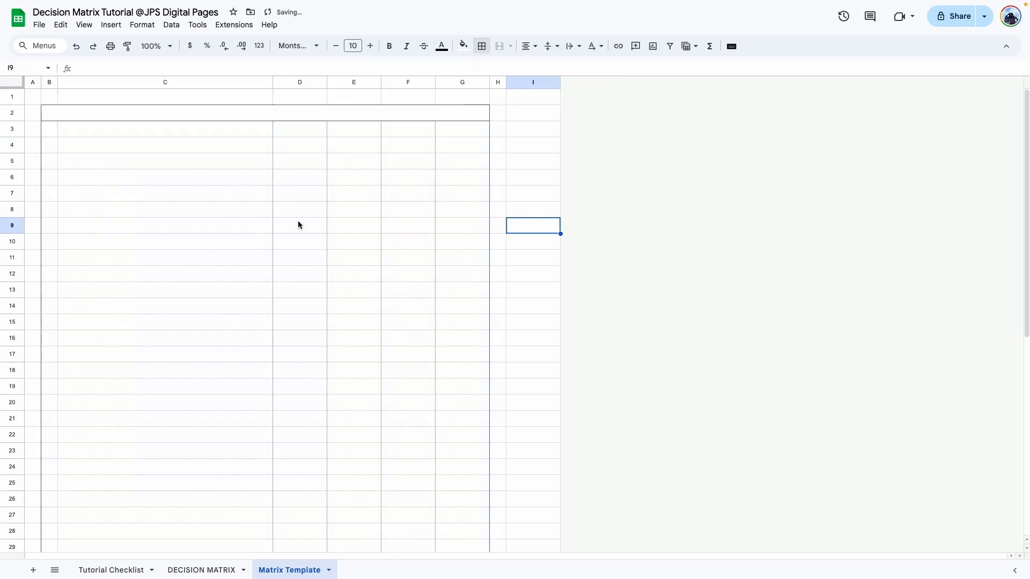
Hide the sheet's gridlines and look over the bordered table
{"action": "left_click", "coordinate": [84, 25]}
{"action": "mouse_move", "coordinate": [94, 43]}
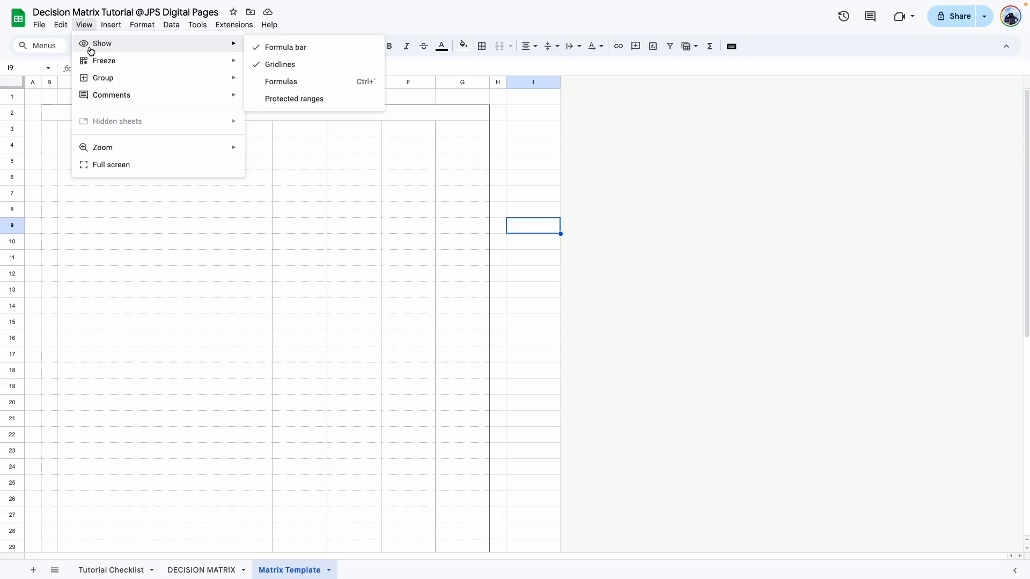
{"action": "left_click", "coordinate": [292, 65]}
{"action": "left_click", "coordinate": [533, 335]}
{"action": "scroll", "coordinate": [528, 310], "scroll_direction": "down", "scroll_amount": 5}
{"action": "scroll", "coordinate": [531, 301], "scroll_direction": "up", "scroll_amount": 5}
{"action": "left_click", "coordinate": [215, 193]}
Show the sheet's gridlines again
{"action": "left_click", "coordinate": [84, 25]}
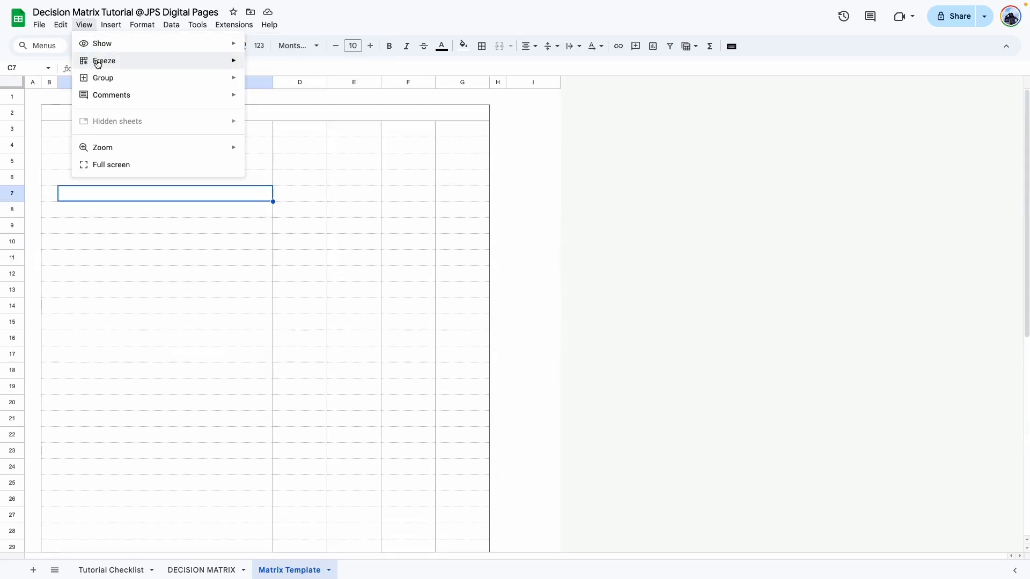
{"action": "left_click", "coordinate": [568, 287]}
{"action": "left_click", "coordinate": [517, 278]}
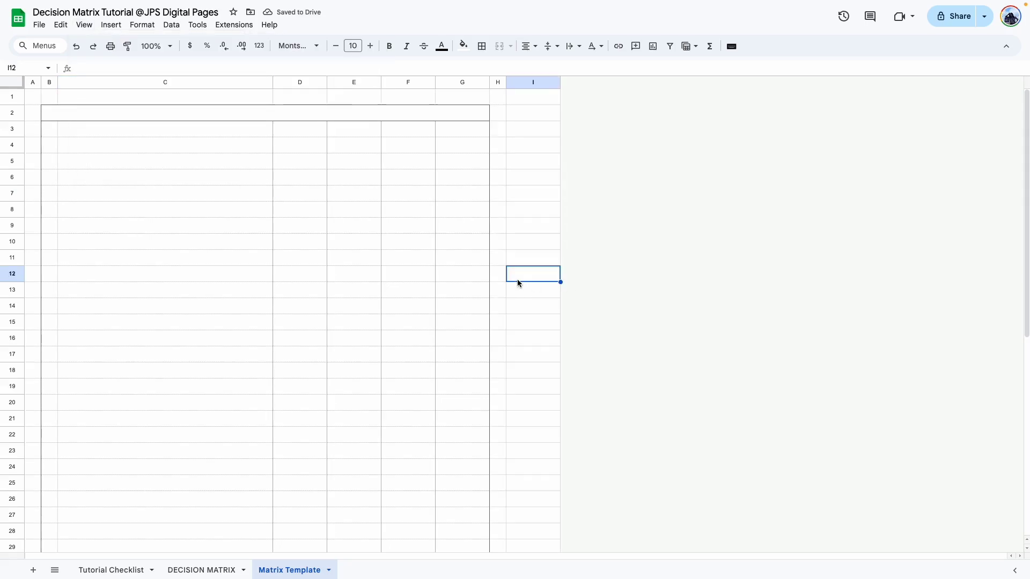
{"action": "left_click", "coordinate": [214, 274]}
Enter the title DECISION MATRIX TEMPLATE in the merged cell B2:G2
{"action": "left_click", "coordinate": [84, 118]}
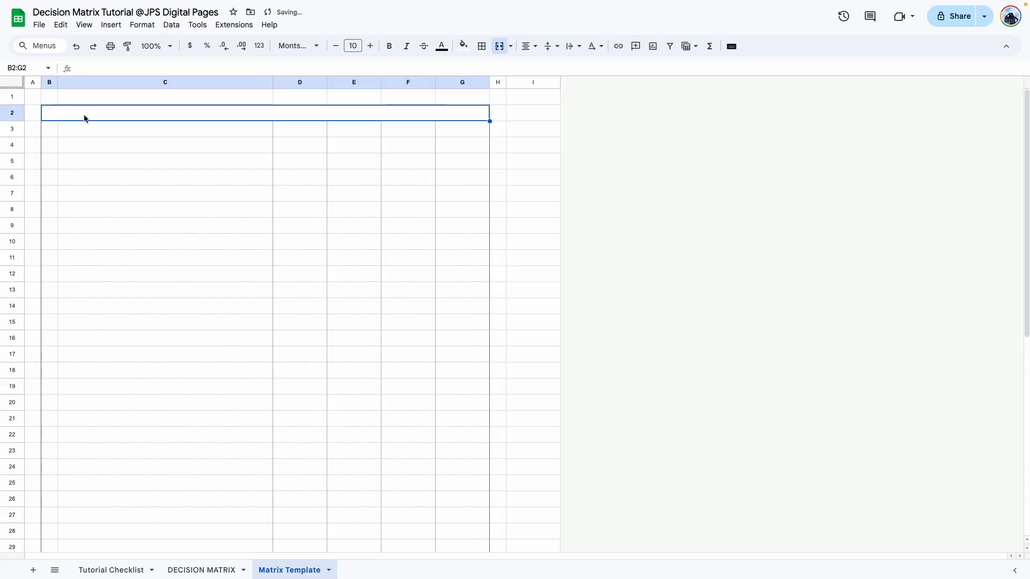
{"action": "type", "text": "DECISION MATRIX TEMPLATE"}
{"action": "left_click", "coordinate": [167, 273]}
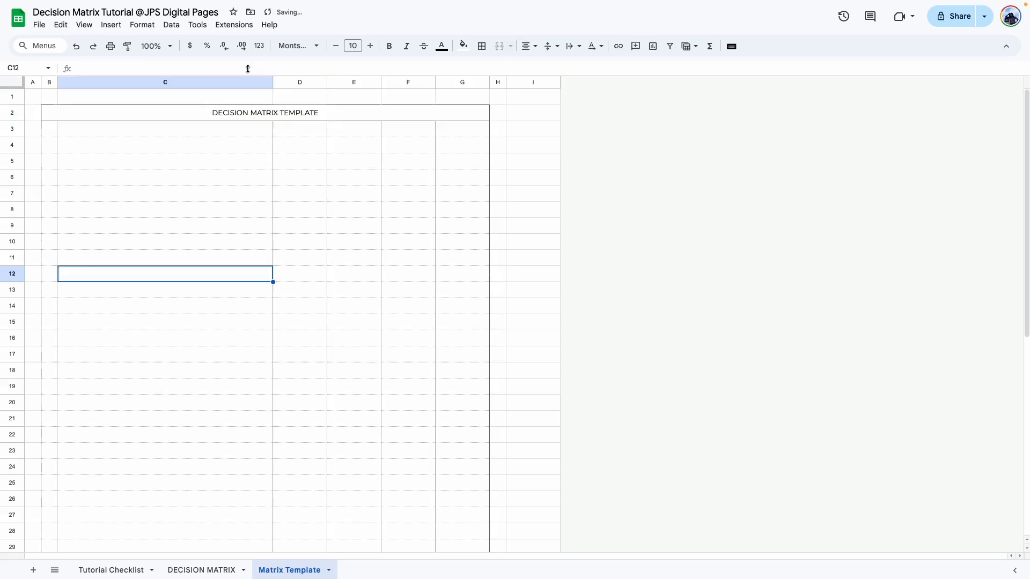
Make the title in B2:G2 bold with a font size of 11
{"action": "left_click", "coordinate": [294, 115]}
{"action": "left_click", "coordinate": [370, 46]}
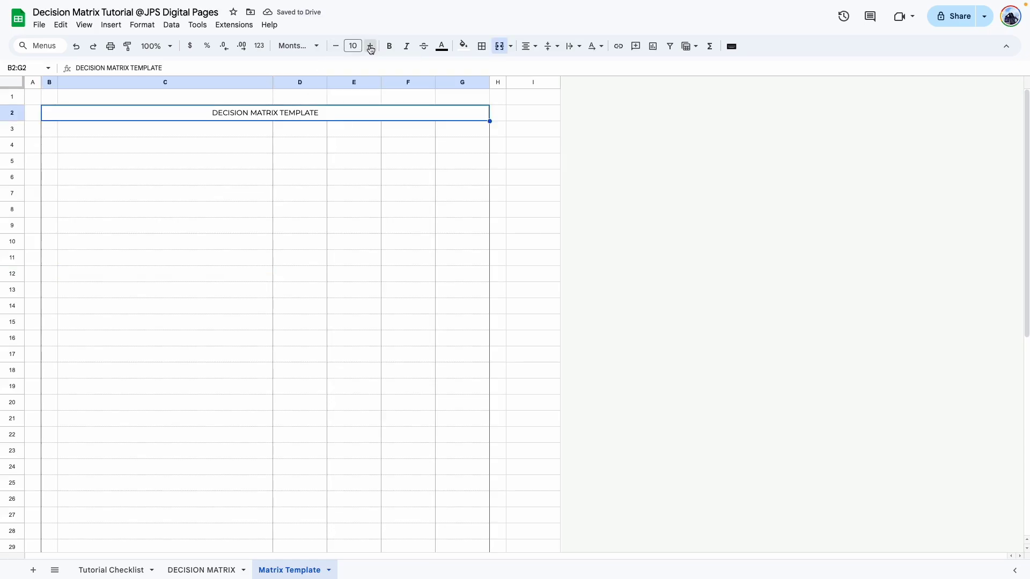
{"action": "left_click", "coordinate": [389, 46]}
{"action": "left_click", "coordinate": [107, 273]}
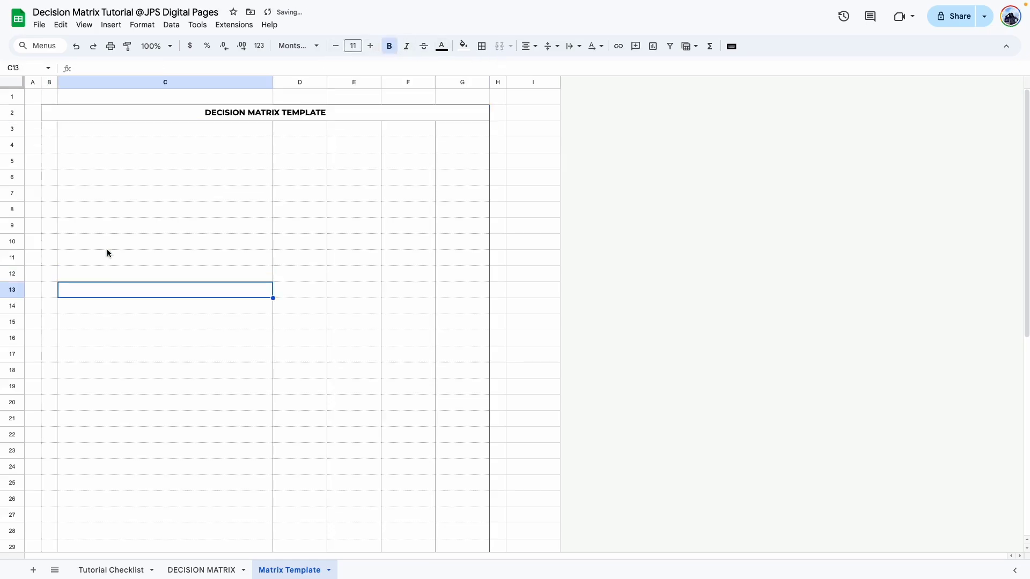
Set the height of row 2 to 35 pixels
{"action": "left_click", "coordinate": [103, 118]}
{"action": "left_click", "coordinate": [11, 112]}
{"action": "right_click", "coordinate": [11, 113]}
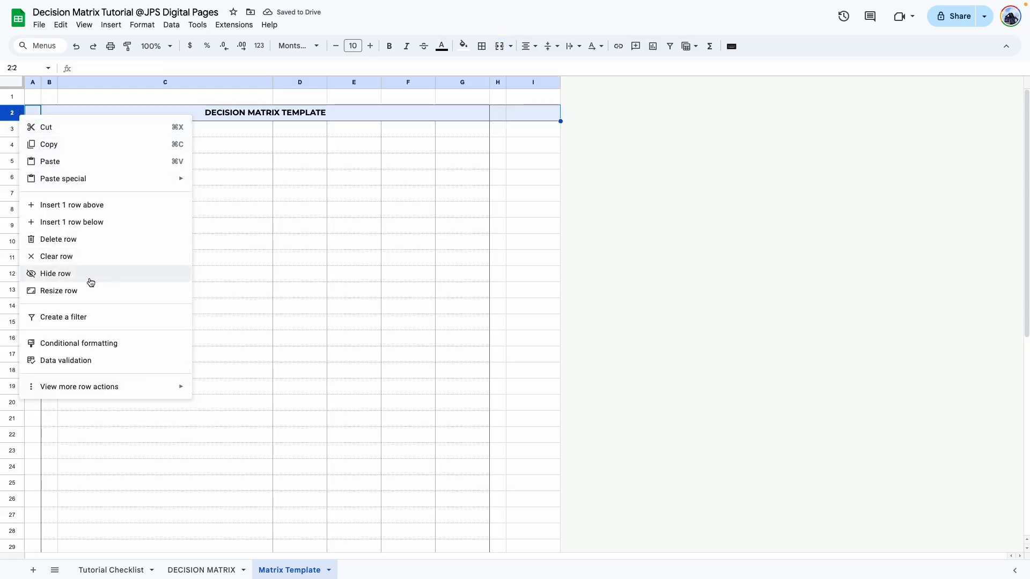
{"action": "left_click", "coordinate": [90, 289]}
{"action": "type", "text": "35"}
{"action": "key", "text": "Return"}
{"action": "left_click", "coordinate": [145, 276]}
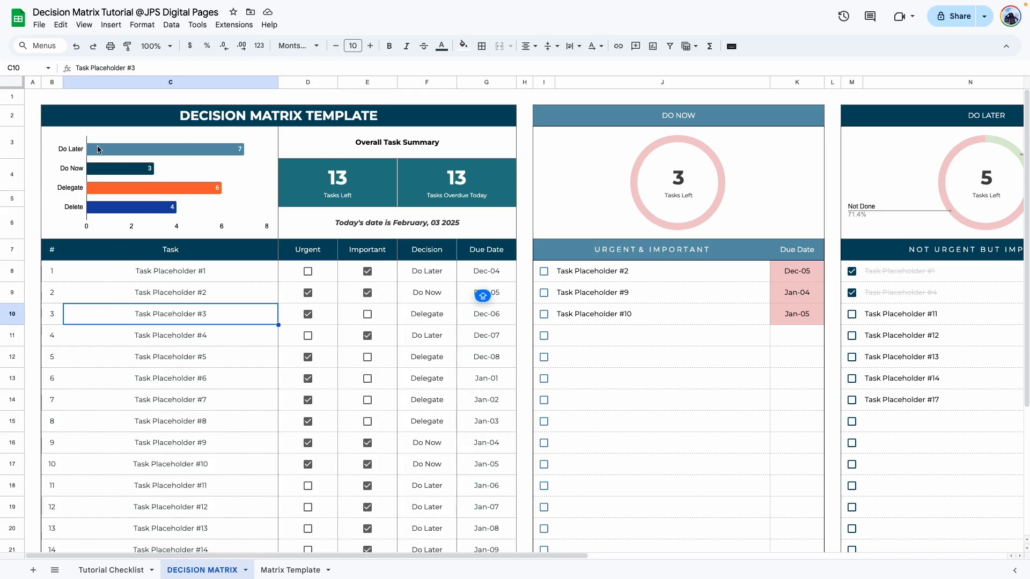
Check the chart area on the DECISION MATRIX sheet and set rows 3 to 6 of Matrix Template to 50 pixels high
{"action": "left_click", "coordinate": [157, 168]}
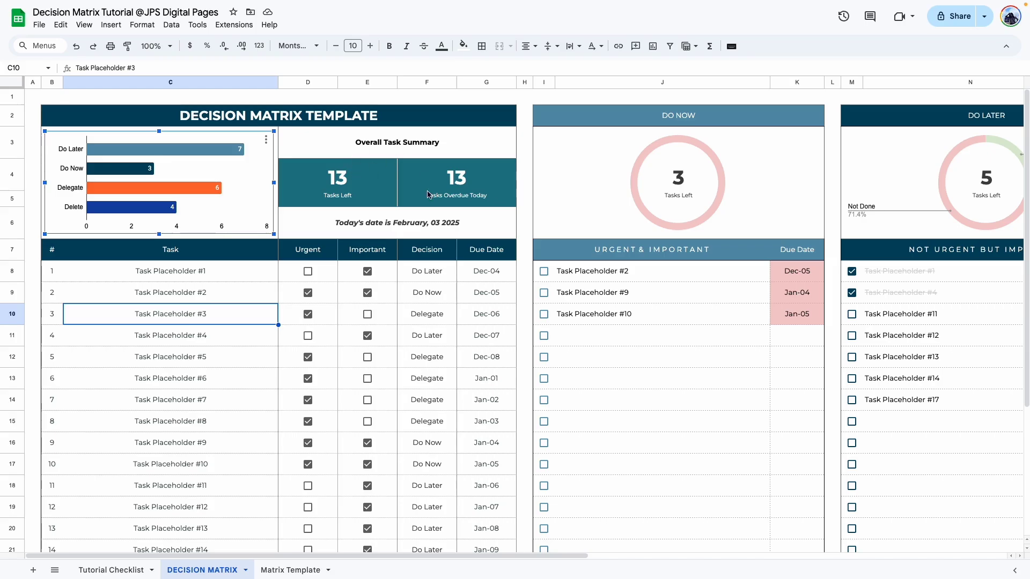
{"action": "left_click_drag", "start_coordinate": [11, 132], "coordinate": [12, 179]}
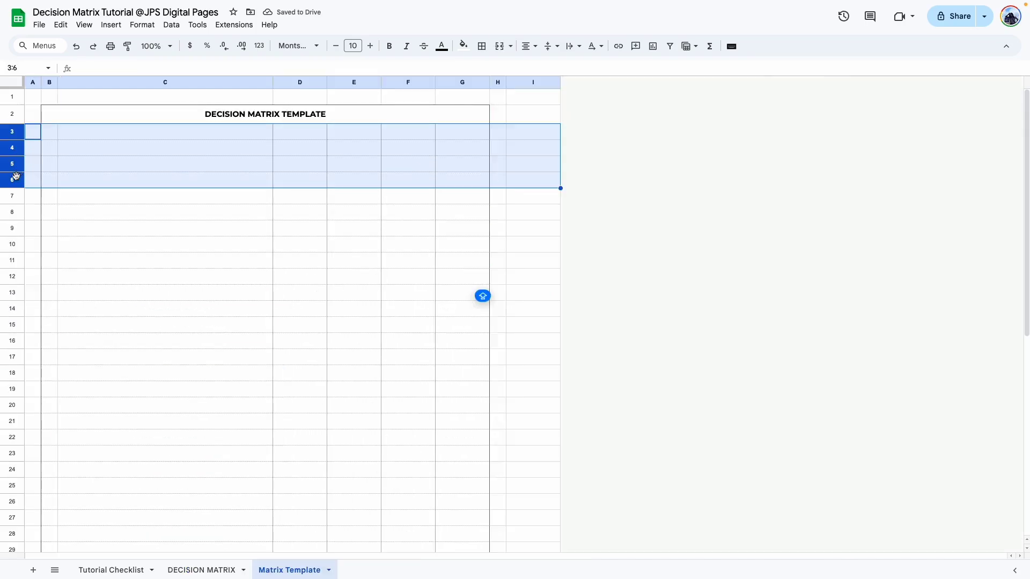
{"action": "right_click", "coordinate": [12, 179]}
{"action": "left_click", "coordinate": [61, 358]}
{"action": "type", "text": "50"}
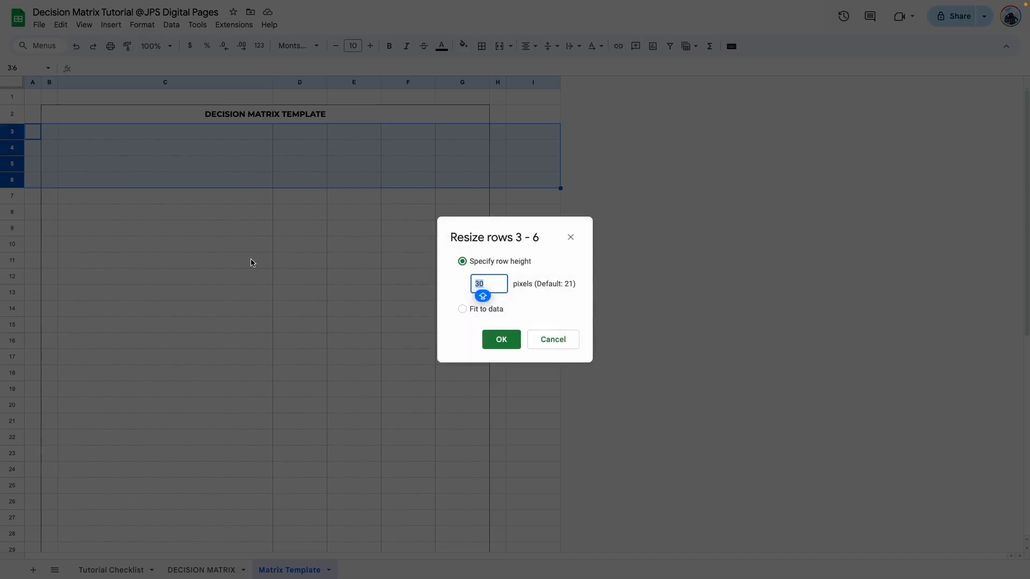
{"action": "key", "text": "Return"}
{"action": "left_click", "coordinate": [188, 285]}
Merge cells B3:C6 into one block below the title
{"action": "left_click_drag", "start_coordinate": [56, 140], "coordinate": [205, 217]}
{"action": "left_click", "coordinate": [100, 192]}
{"action": "left_click_drag", "start_coordinate": [56, 140], "coordinate": [214, 212]}
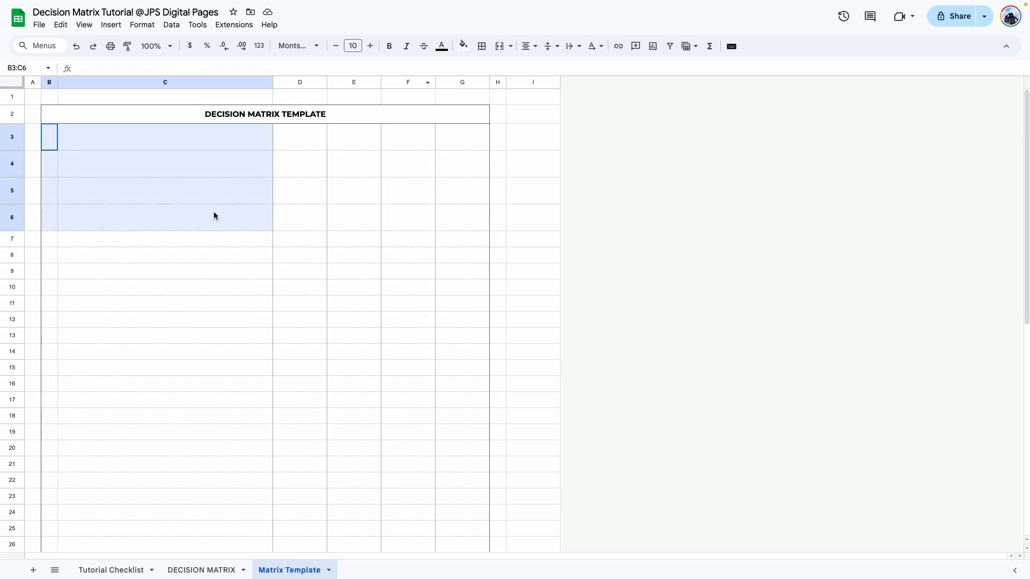
{"action": "left_click", "coordinate": [499, 45]}
{"action": "left_click", "coordinate": [212, 335]}
Merge cells D3:G3 and, separately, cells D6:G6
{"action": "left_click_drag", "start_coordinate": [300, 136], "coordinate": [469, 138]}
{"action": "left_click", "coordinate": [498, 47]}
{"action": "left_click_drag", "start_coordinate": [288, 220], "coordinate": [458, 217]}
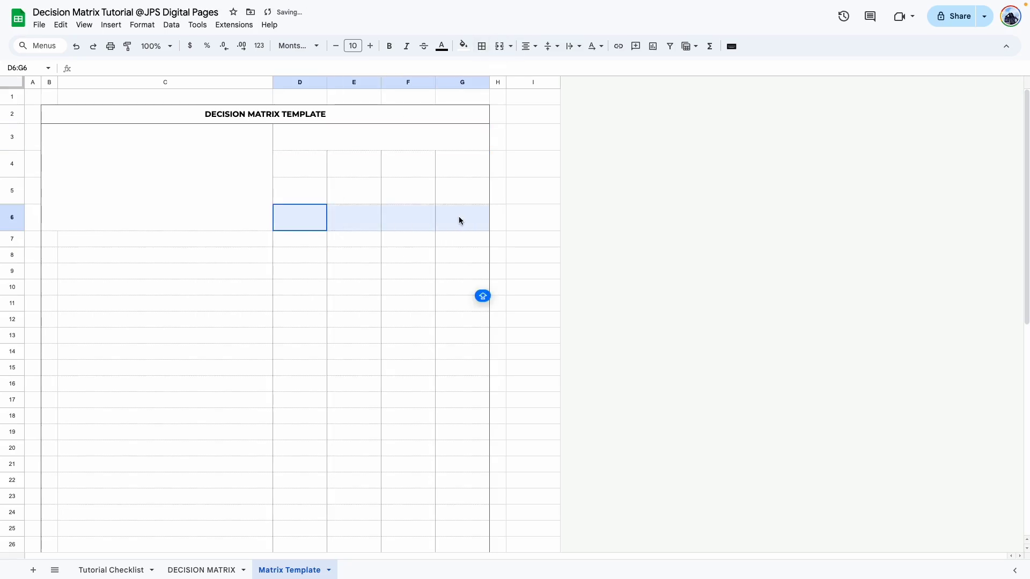
{"action": "left_click", "coordinate": [500, 47]}
{"action": "left_click", "coordinate": [299, 287]}
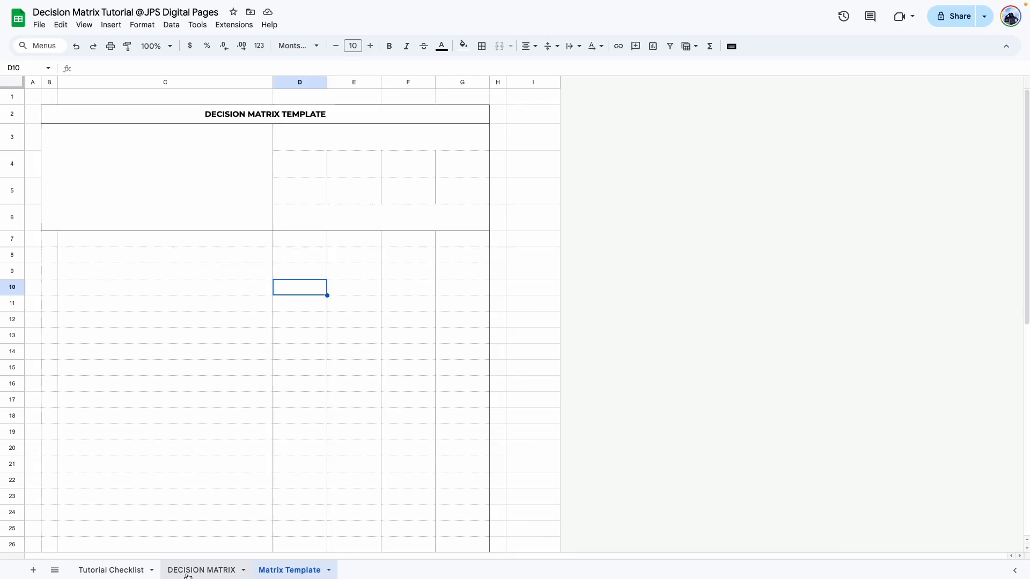
Check the task summary rows on the DECISION MATRIX sheet and set row 5 of Matrix Template to 25 pixels high
{"action": "left_click", "coordinate": [199, 571]}
{"action": "left_click", "coordinate": [315, 173]}
{"action": "left_click", "coordinate": [429, 174]}
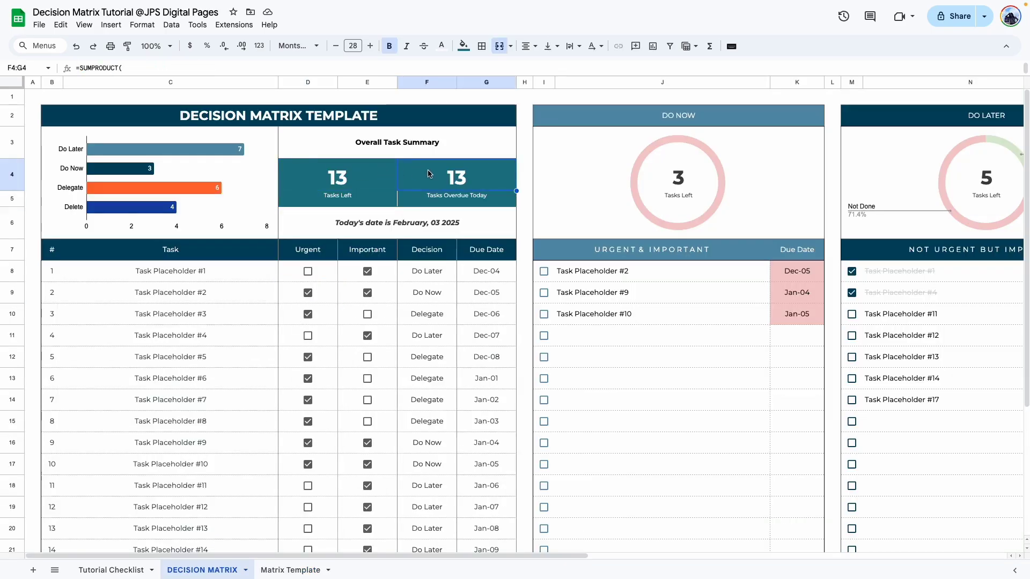
{"action": "left_click", "coordinate": [11, 199]}
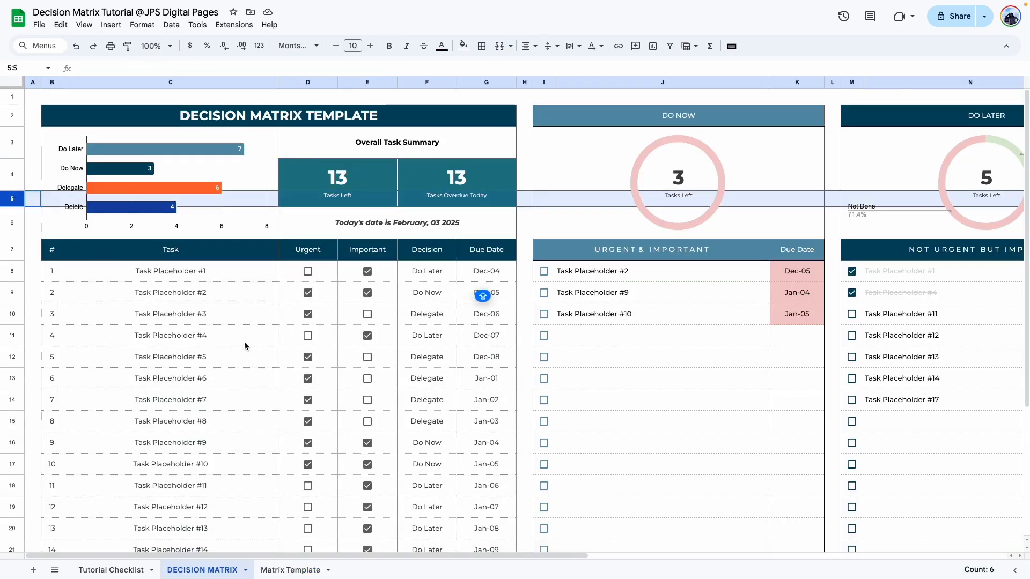
{"action": "left_click", "coordinate": [279, 567]}
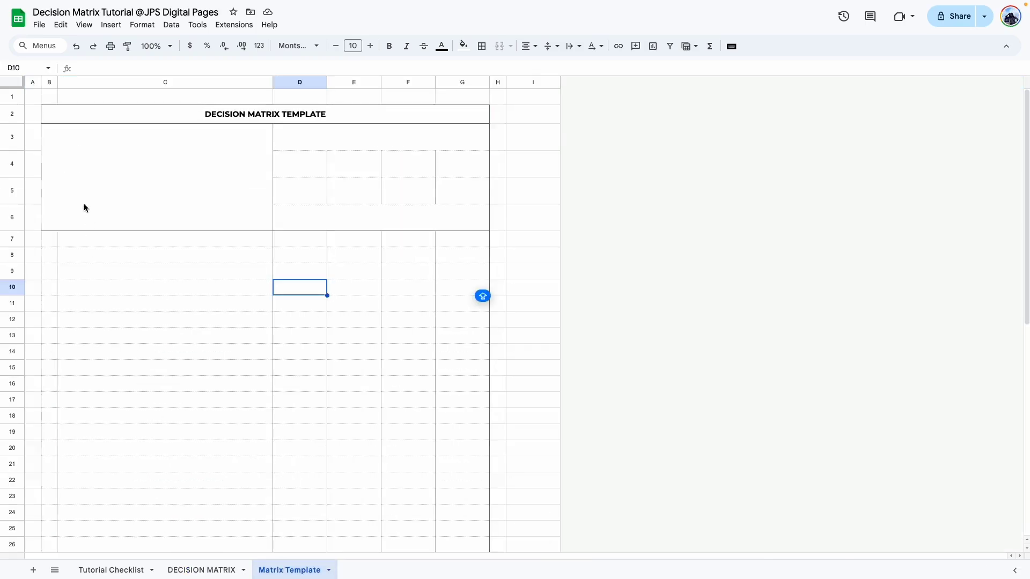
{"action": "right_click", "coordinate": [7, 185]}
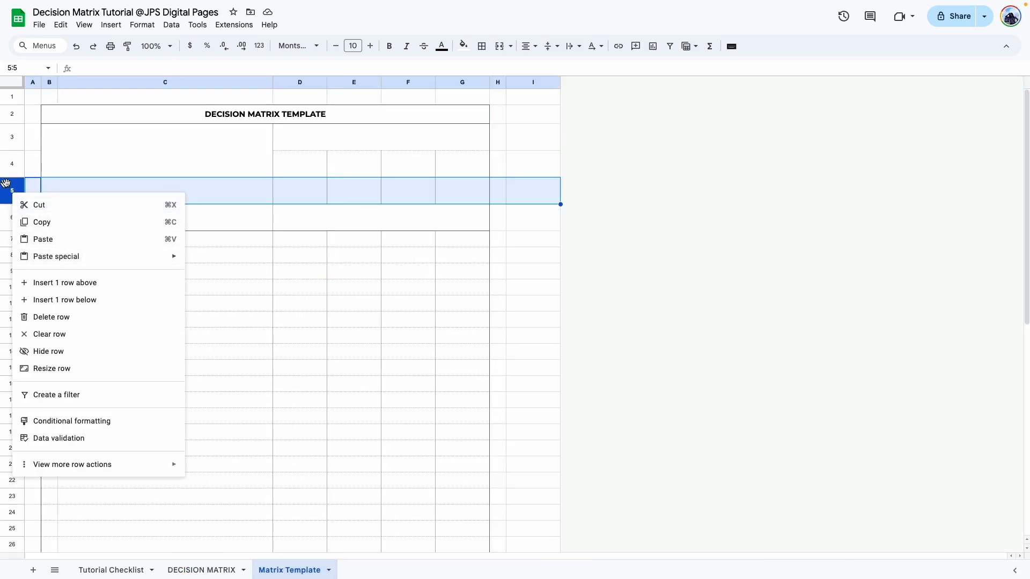
{"action": "left_click", "coordinate": [87, 370]}
{"action": "type", "text": "25"}
{"action": "key", "text": "Return"}
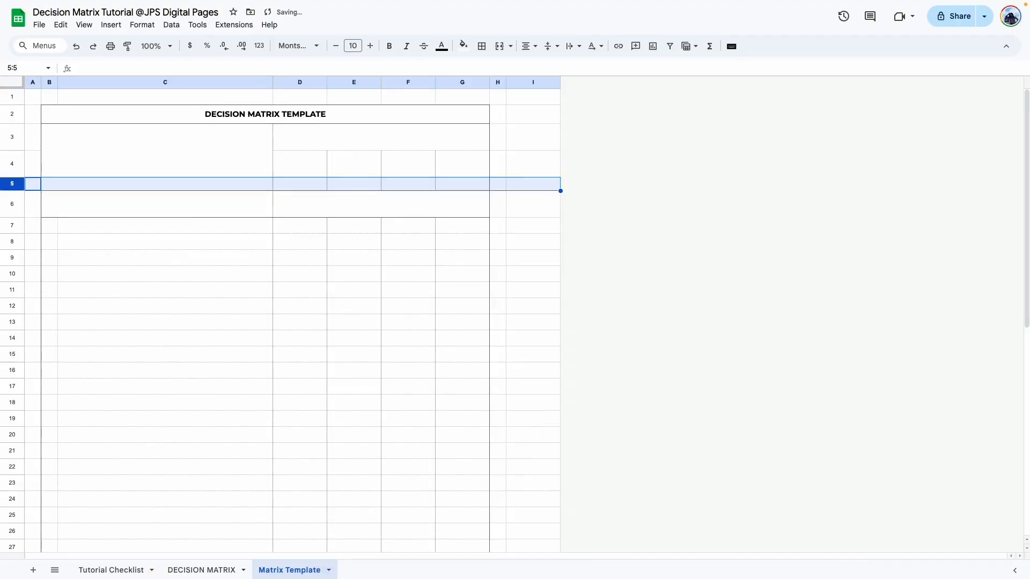
Merge D4:E4, D5:E5, F4:G4 and F5:G5 into four separate summary cells
{"action": "left_click_drag", "start_coordinate": [300, 163], "coordinate": [354, 163]}
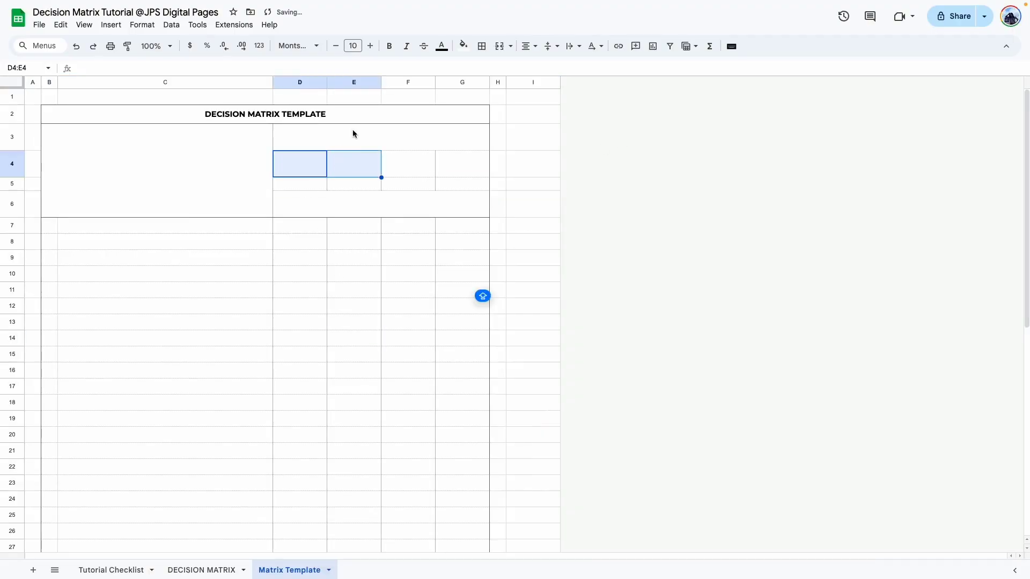
{"action": "left_click", "coordinate": [500, 45]}
{"action": "key", "text": "Down"}
{"action": "left_click", "coordinate": [500, 46]}
{"action": "left_click_drag", "start_coordinate": [407, 184], "coordinate": [462, 184]}
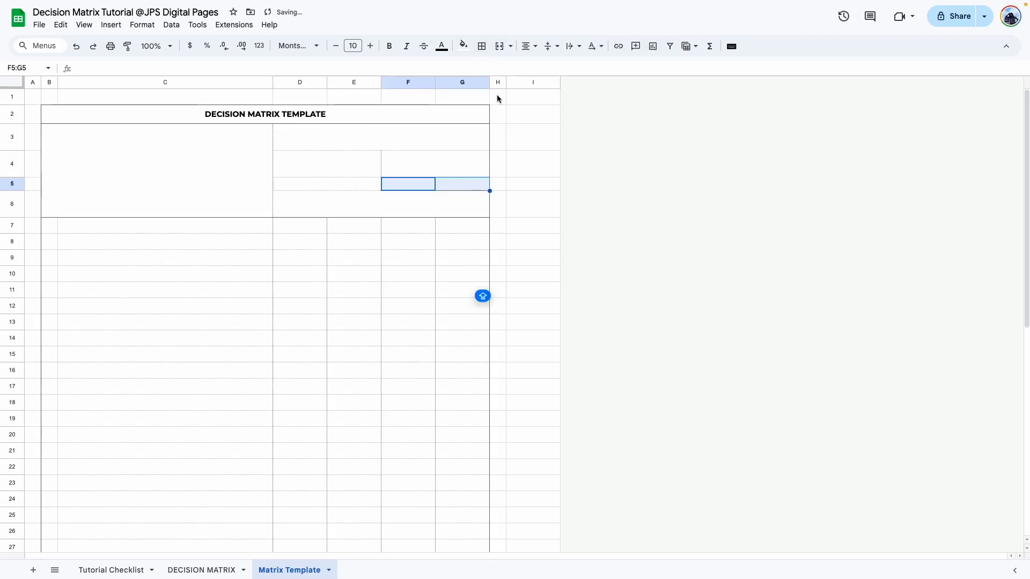
{"action": "left_click", "coordinate": [500, 46]}
{"action": "left_click", "coordinate": [300, 386]}
Add an outer border around the summary block D3:G6 and around the header row B7:G7
{"action": "left_click_drag", "start_coordinate": [322, 137], "coordinate": [443, 209]}
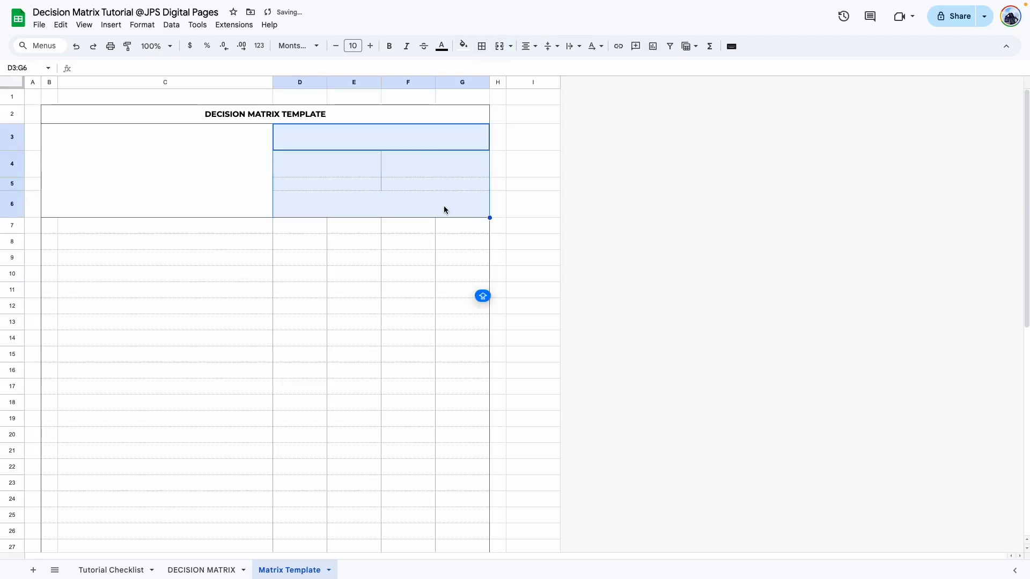
{"action": "left_click", "coordinate": [481, 52]}
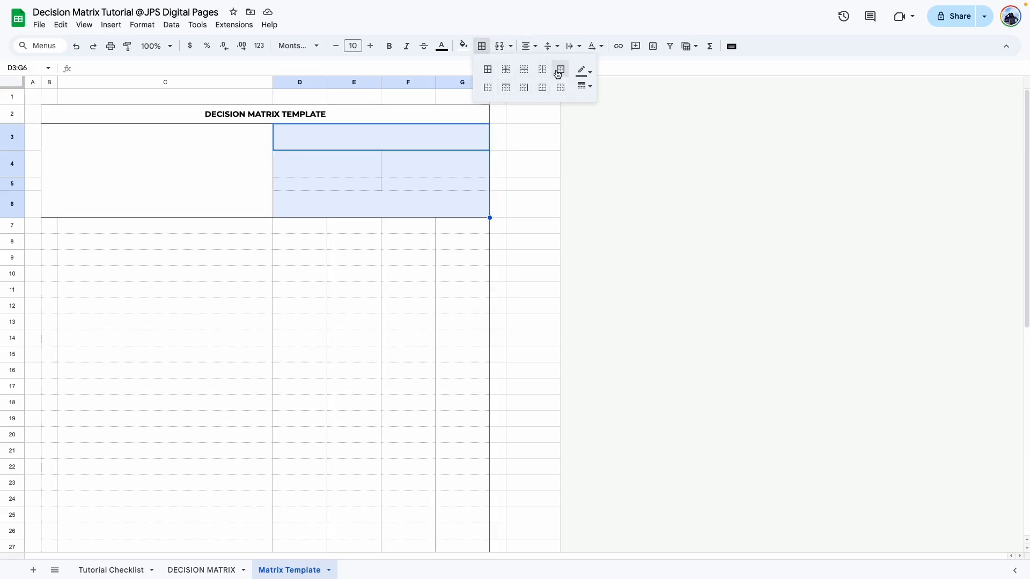
{"action": "left_click", "coordinate": [560, 69]}
{"action": "left_click_drag", "start_coordinate": [51, 225], "coordinate": [438, 225]}
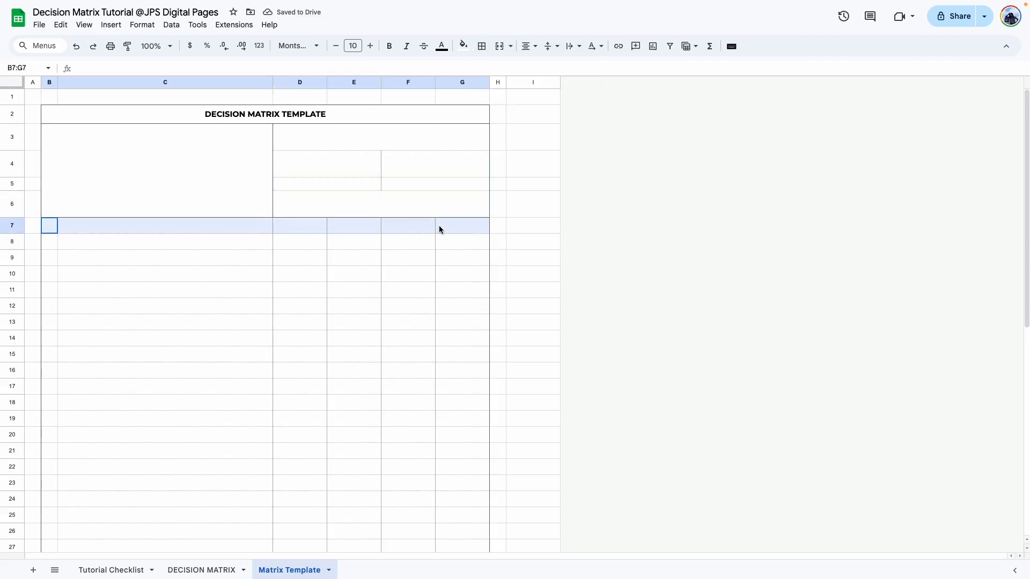
{"action": "left_click", "coordinate": [482, 46]}
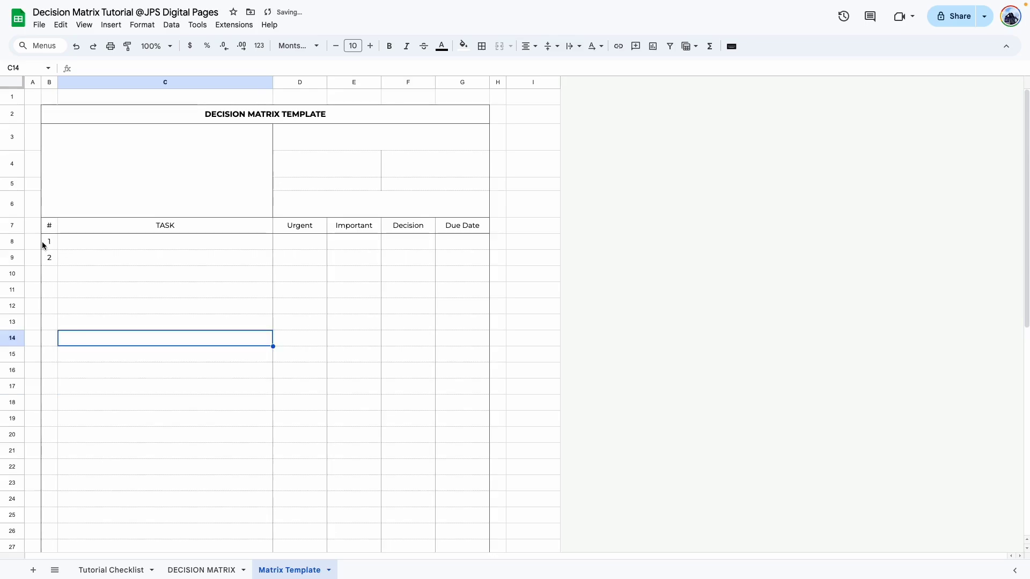
Extend the task numbering in column B from 1 and 2 down to 42 in row 49
{"action": "left_click_drag", "start_coordinate": [47, 242], "coordinate": [55, 504]}
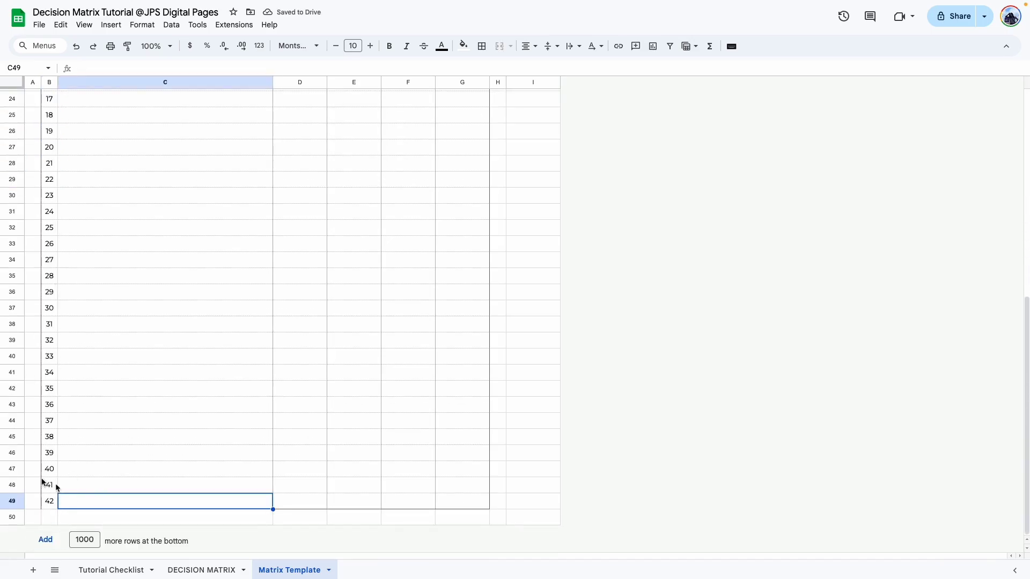
{"action": "key", "text": "Down"}
{"action": "key", "text": "Up"}
{"action": "key", "text": "Up"}
{"action": "key", "text": "Up"}
{"action": "key", "text": "Up"}
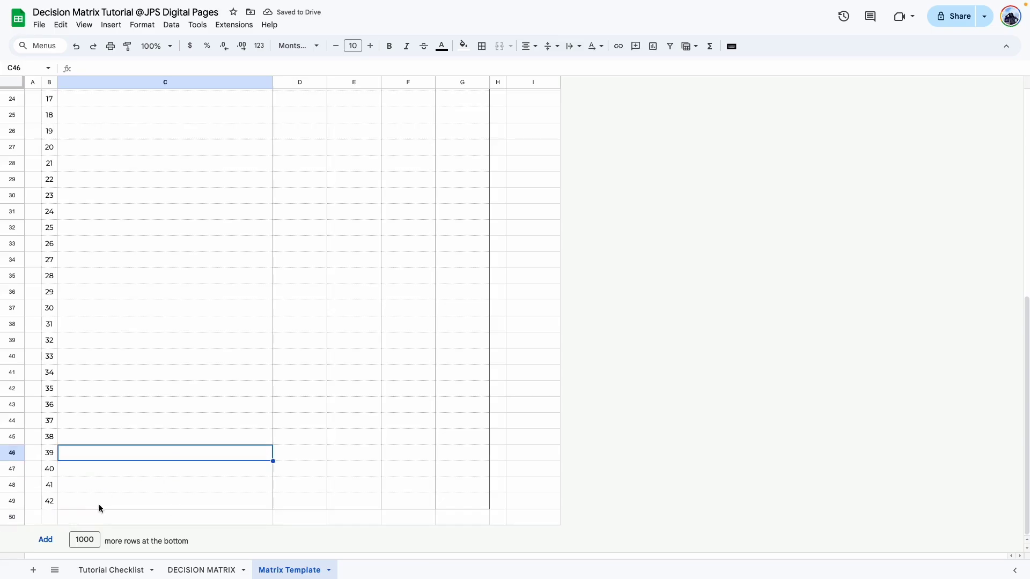
Try to apply a gray bottom border to the last task row, B49:G49
{"action": "left_click_drag", "start_coordinate": [46, 501], "coordinate": [478, 496]}
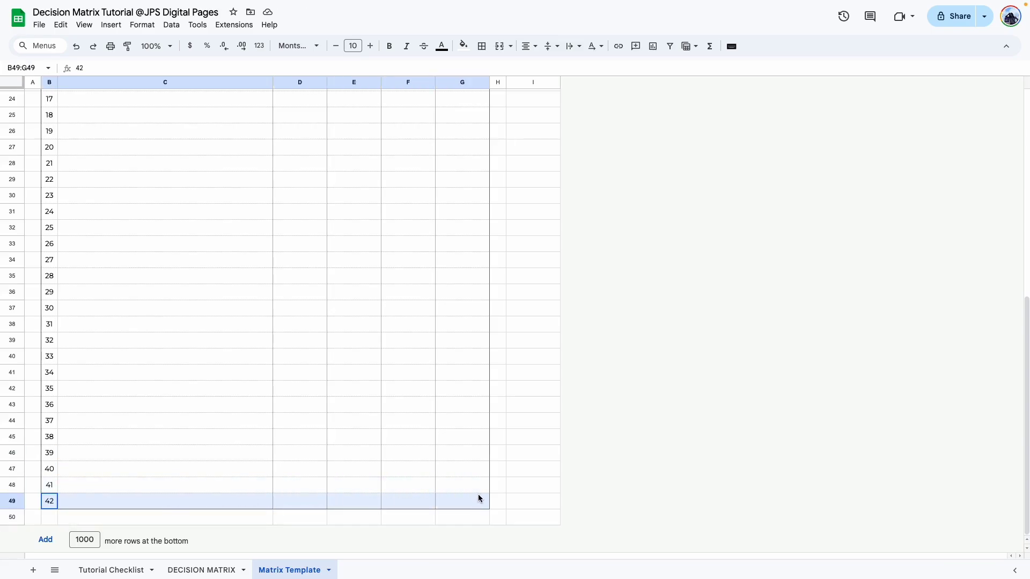
{"action": "left_click", "coordinate": [482, 45]}
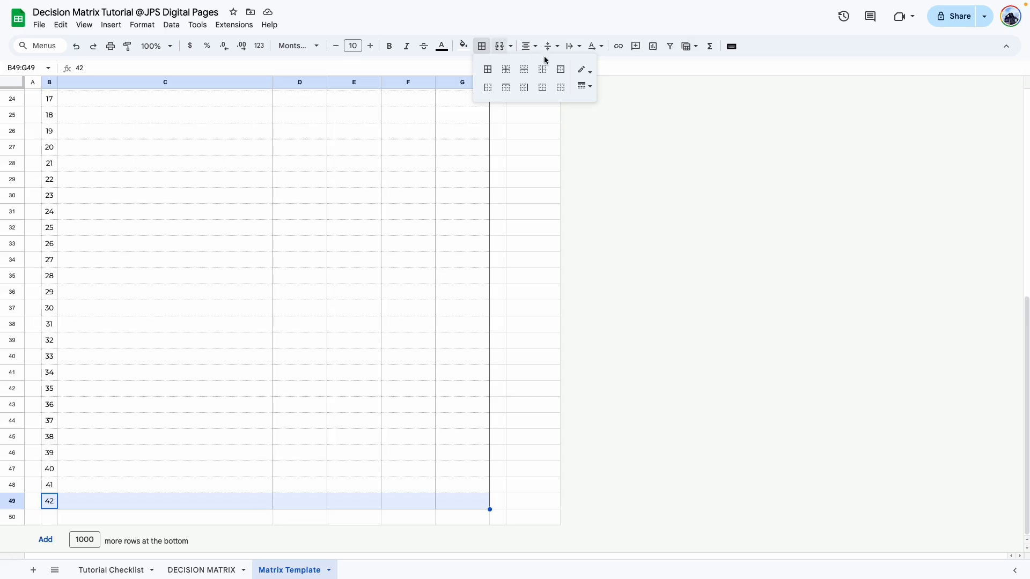
{"action": "left_click", "coordinate": [584, 70]}
{"action": "left_click", "coordinate": [621, 108]}
{"action": "left_click", "coordinate": [545, 93]}
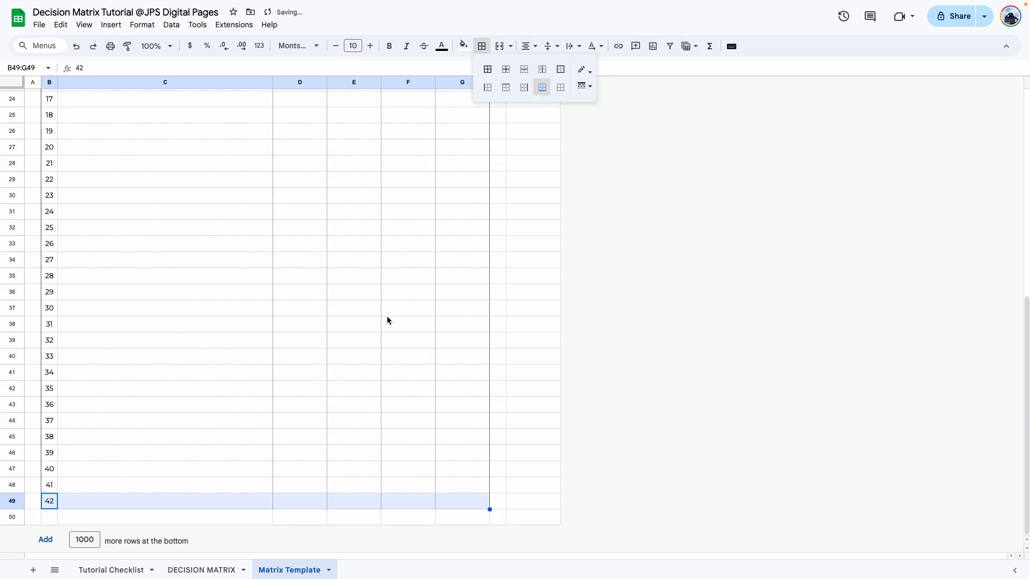
{"action": "left_click", "coordinate": [387, 319]}
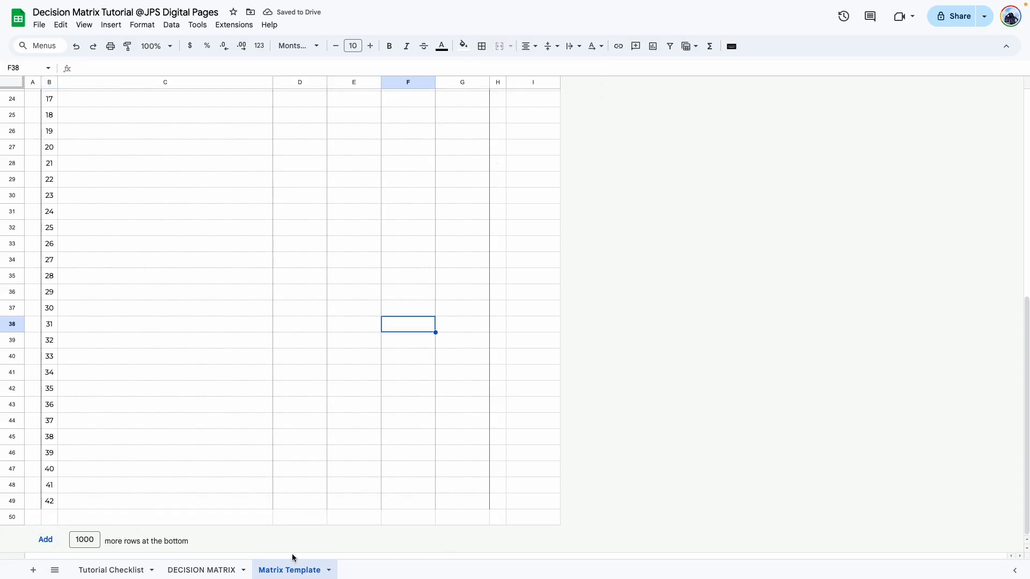
Close off the table with a dark gray 3 top border on B50:G50
{"action": "left_click_drag", "start_coordinate": [47, 515], "coordinate": [472, 521]}
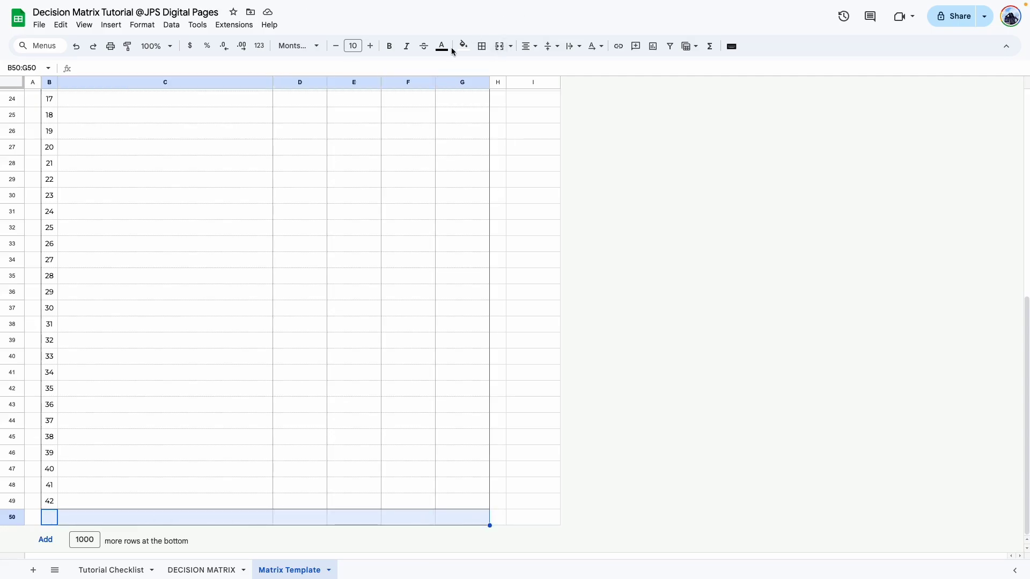
{"action": "left_click", "coordinate": [486, 52]}
{"action": "left_click", "coordinate": [585, 70]}
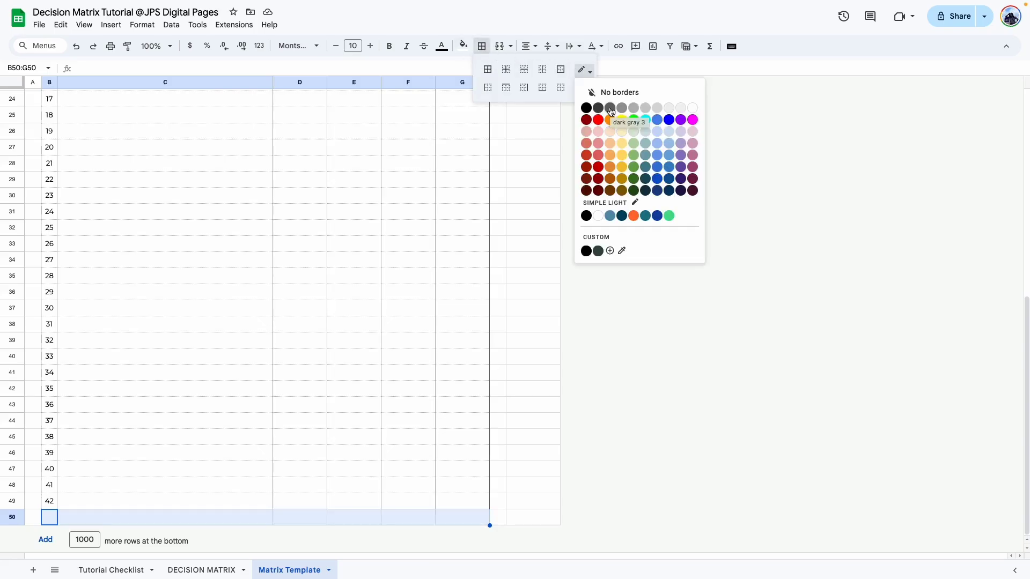
{"action": "left_click", "coordinate": [610, 109]}
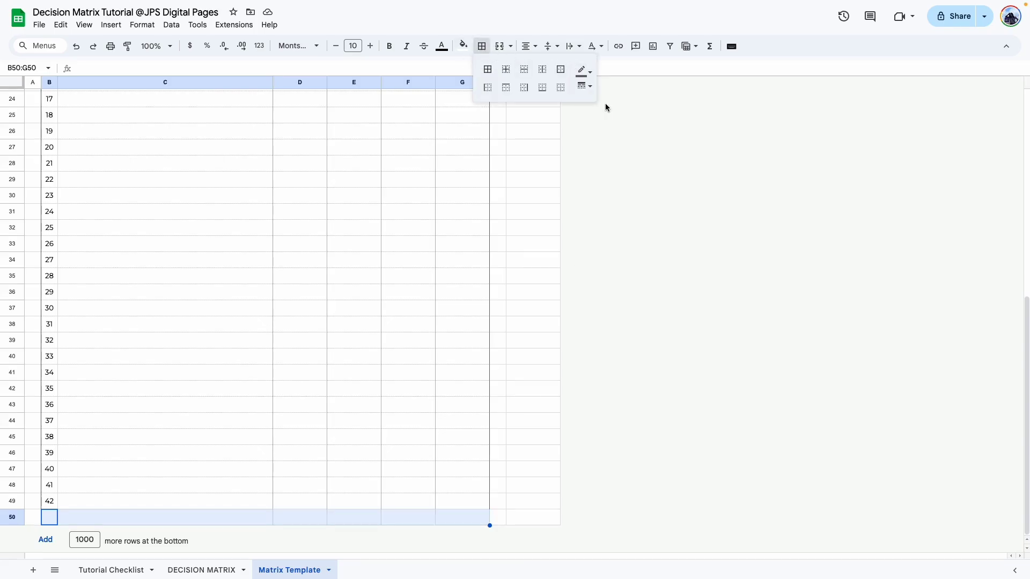
{"action": "left_click", "coordinate": [504, 92]}
{"action": "left_click", "coordinate": [299, 372]}
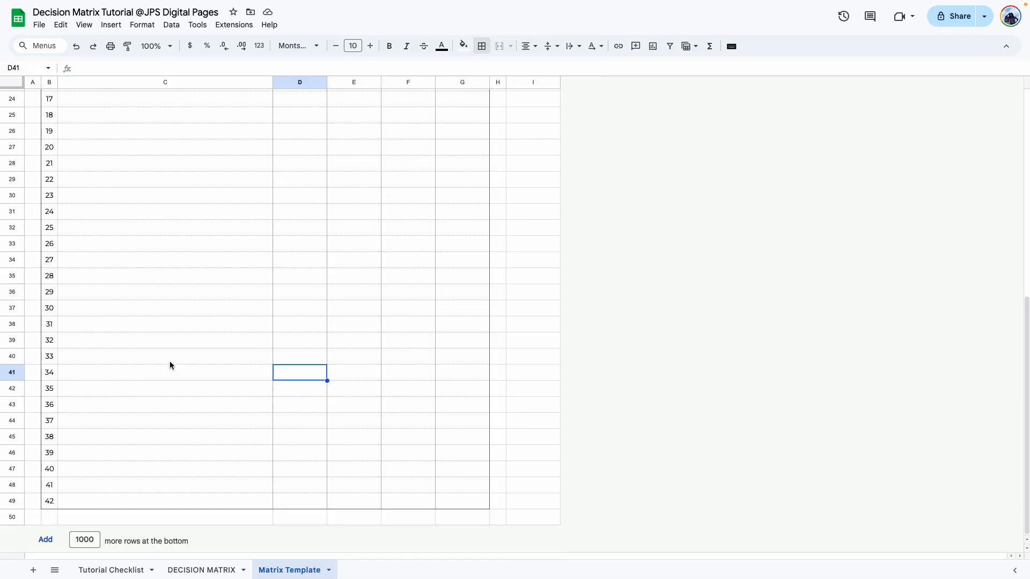
Enter "Placeholder Task #1" in C8 and fill the series down to C49
{"action": "scroll", "coordinate": [170, 351], "scroll_direction": "up", "scroll_amount": 3}
{"action": "scroll", "coordinate": [169, 354], "scroll_direction": "up", "scroll_amount": 4}
{"action": "scroll", "coordinate": [209, 370], "scroll_direction": "down", "scroll_amount": 8}
{"action": "scroll", "coordinate": [134, 461], "scroll_direction": "up", "scroll_amount": 8}
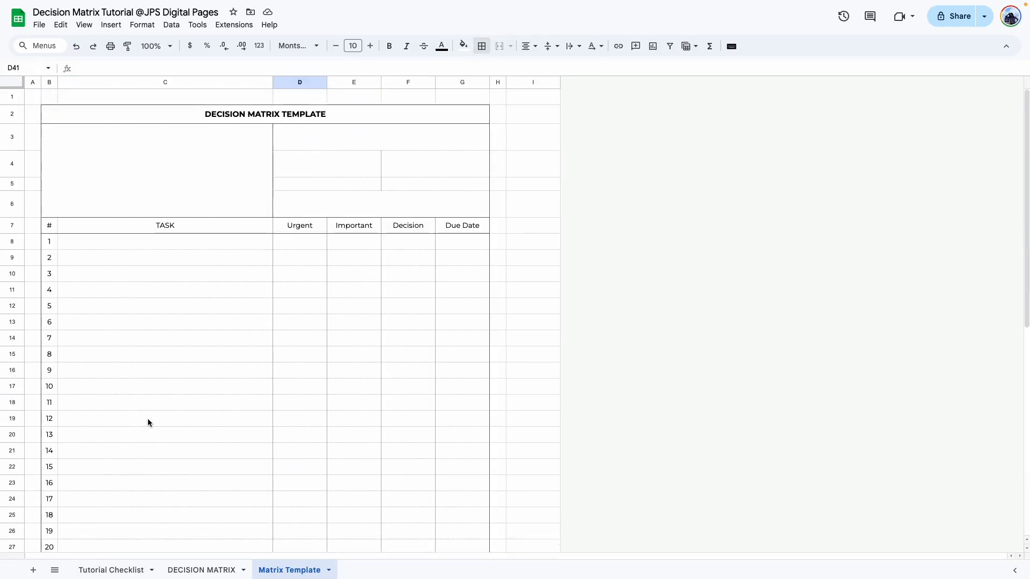
{"action": "left_click", "coordinate": [146, 244]}
{"action": "type", "text": "Pla"}
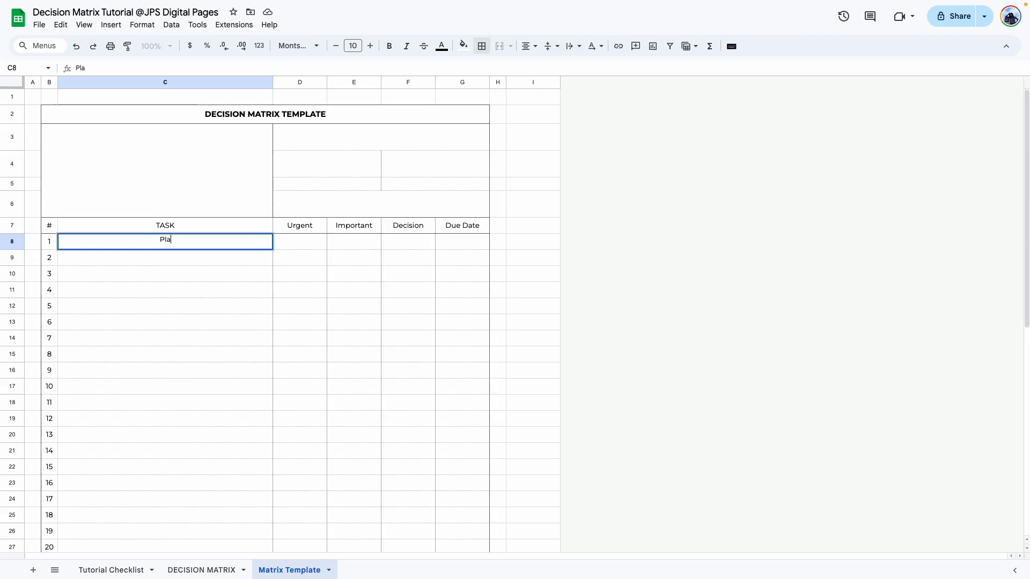
{"action": "type", "text": "ceholder Task #1"}
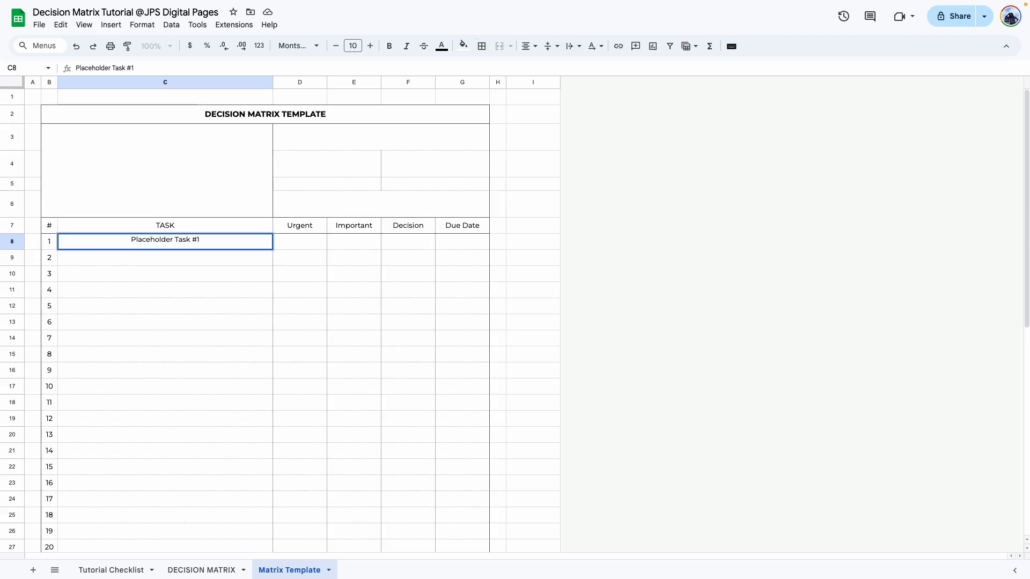
{"action": "left_click", "coordinate": [252, 314]}
{"action": "left_click", "coordinate": [260, 245]}
{"action": "left_click_drag", "start_coordinate": [273, 250], "coordinate": [214, 501]}
{"action": "left_click", "coordinate": [222, 492]}
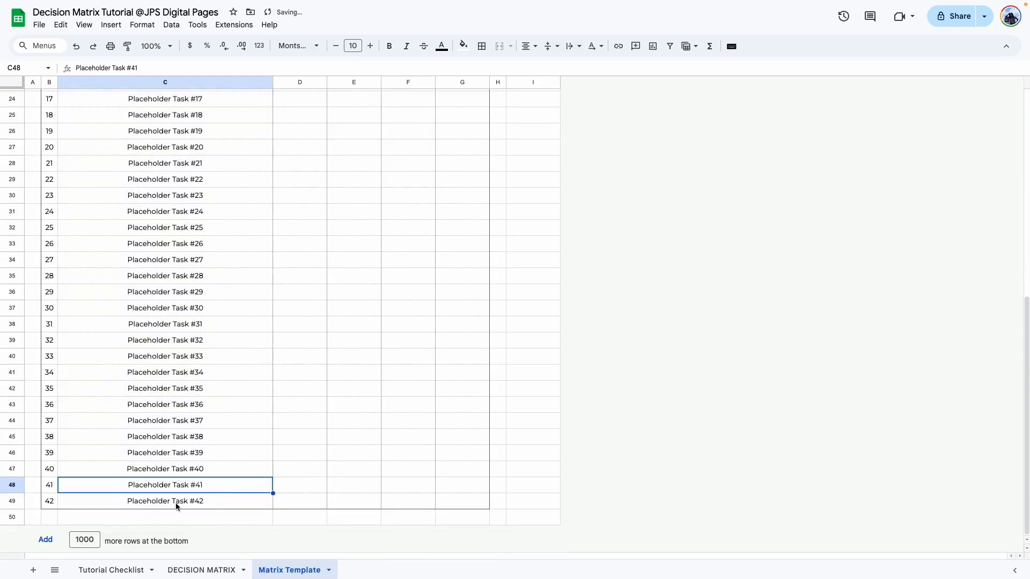
{"action": "left_click", "coordinate": [220, 525]}
{"action": "left_click", "coordinate": [278, 506]}
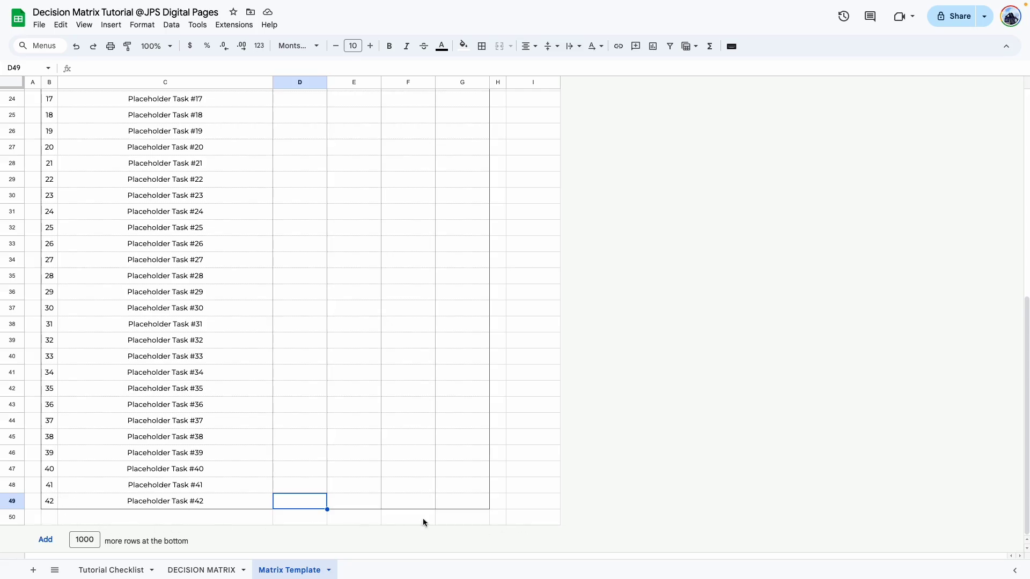
Insert checkboxes in the Urgent and Important columns for all tasks, D8:E49
{"action": "scroll", "coordinate": [226, 429], "scroll_direction": "up", "scroll_amount": 10}
{"action": "left_click", "coordinate": [211, 289]}
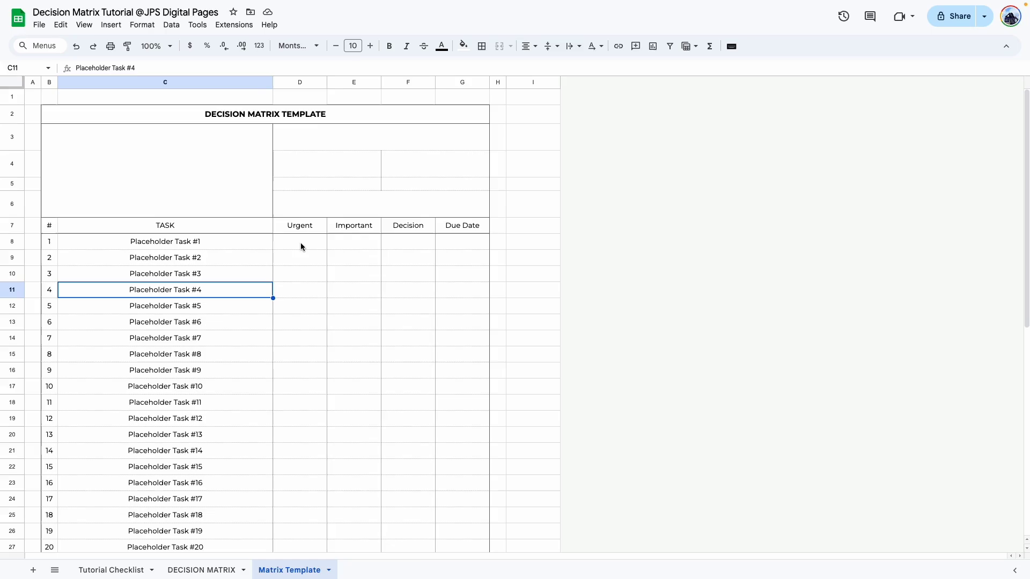
{"action": "left_click_drag", "start_coordinate": [292, 241], "coordinate": [340, 524]}
{"action": "scroll", "coordinate": [340, 322], "scroll_direction": "up", "scroll_amount": 5}
{"action": "left_click", "coordinate": [111, 25]}
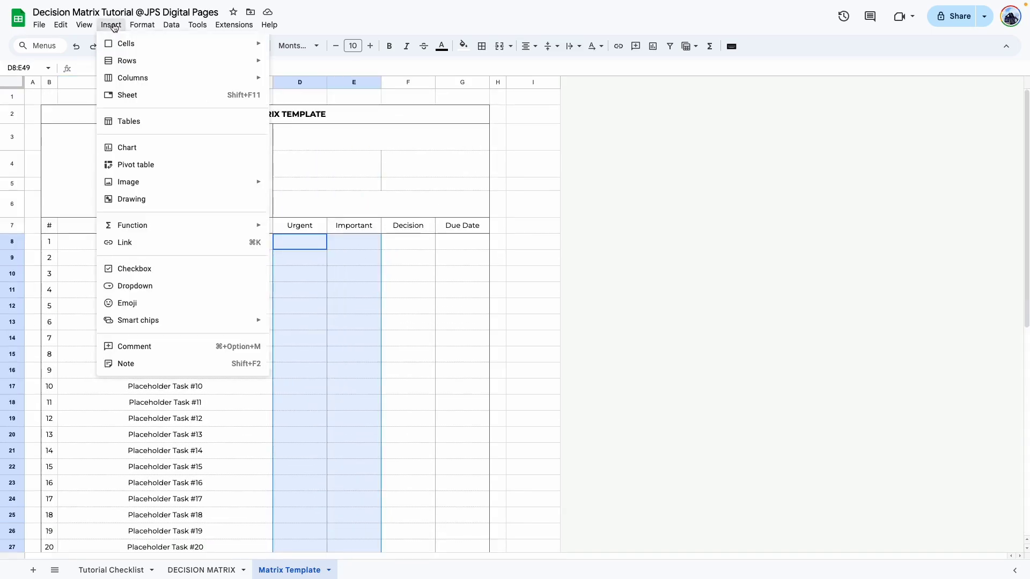
{"action": "left_click", "coordinate": [143, 274]}
{"action": "left_click", "coordinate": [403, 243]}
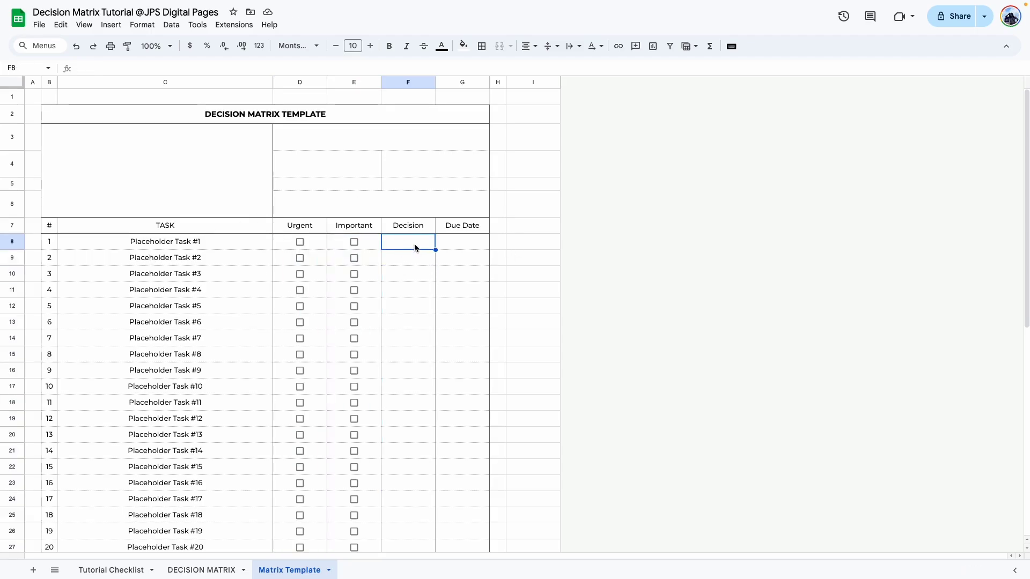
Add a data validation rule to the Due Date cells G8:G49 that requires a valid date and rejects invalid input
{"action": "left_click", "coordinate": [459, 242]}
{"action": "key", "text": "Down"}
{"action": "key", "text": "Down"}
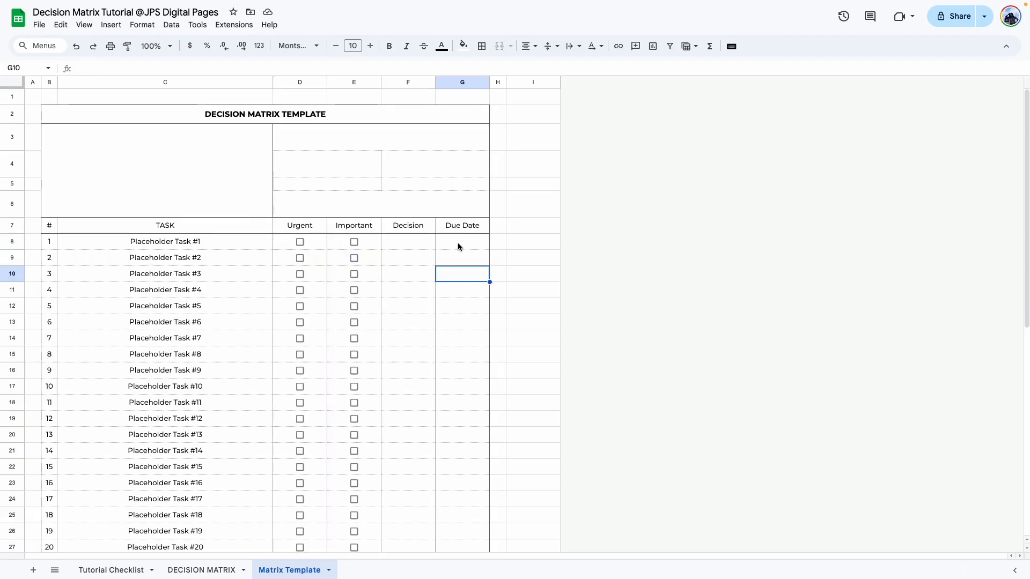
{"action": "left_click_drag", "start_coordinate": [458, 242], "coordinate": [407, 502]}
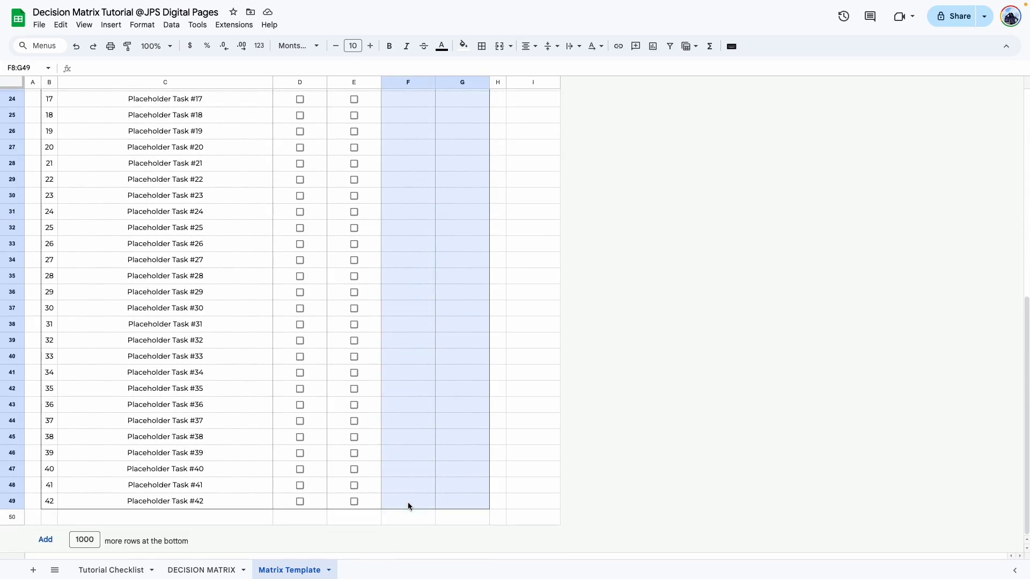
{"action": "left_click_drag", "start_coordinate": [408, 502], "coordinate": [460, 502]}
{"action": "left_click", "coordinate": [171, 25]}
{"action": "left_click", "coordinate": [206, 259]}
{"action": "scroll", "coordinate": [428, 252], "scroll_direction": "up", "scroll_amount": 8}
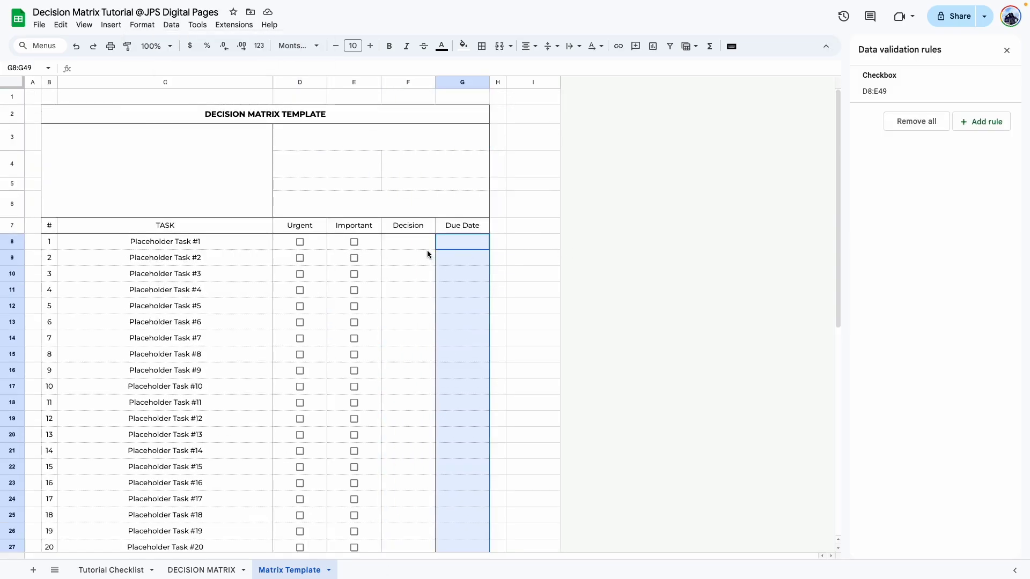
{"action": "left_click", "coordinate": [971, 123]}
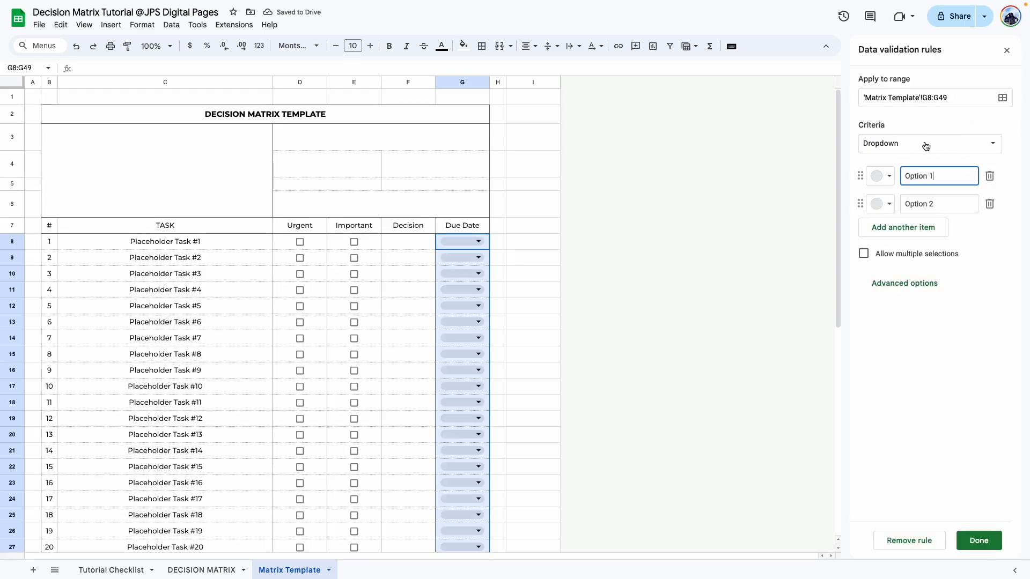
{"action": "left_click", "coordinate": [926, 145]}
{"action": "left_click", "coordinate": [917, 281]}
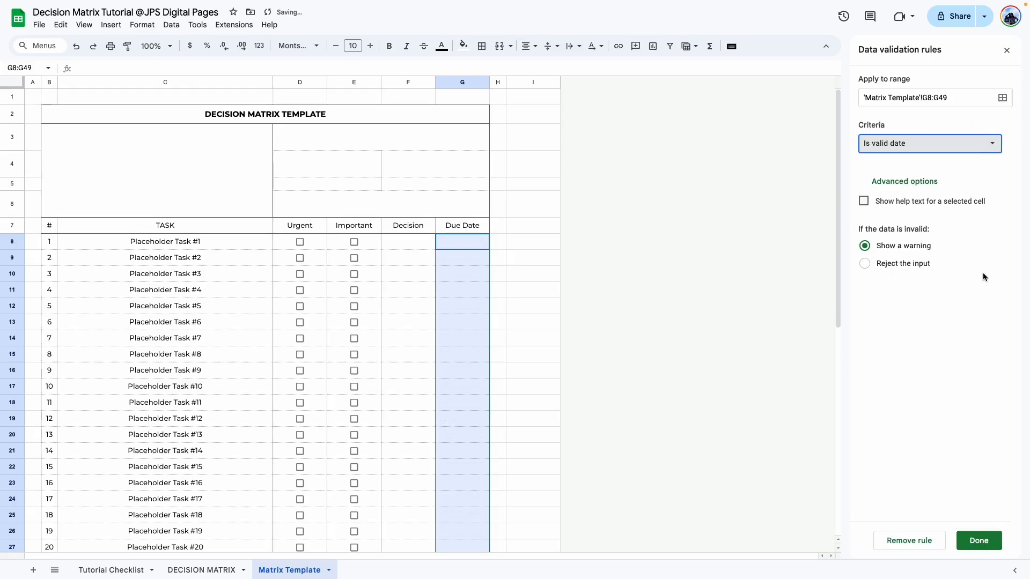
{"action": "left_click", "coordinate": [864, 264]}
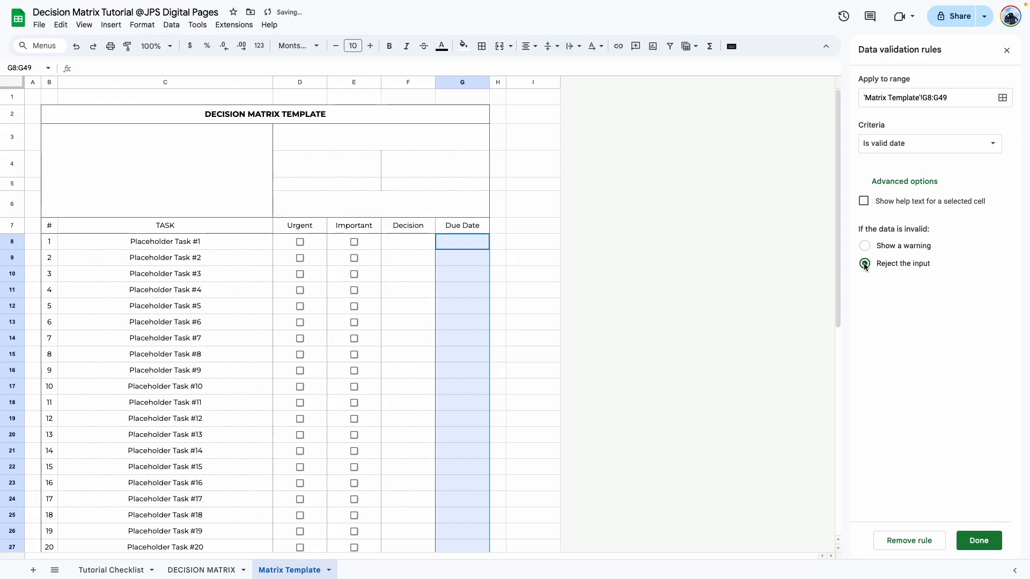
{"action": "left_click", "coordinate": [978, 541]}
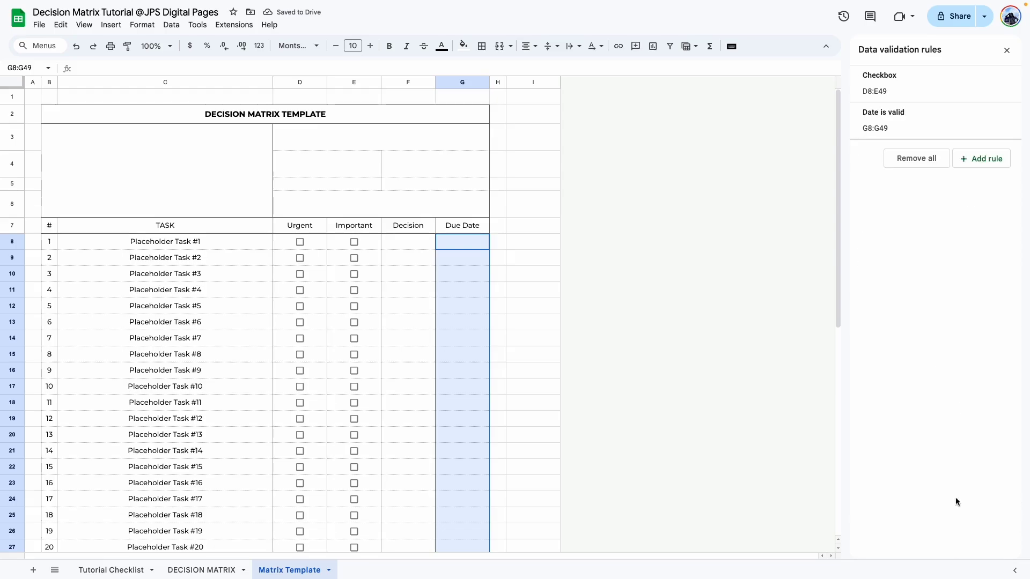
Pick February 11, 2025 from the calendar as the first task's due date in G8
{"action": "left_click", "coordinate": [518, 304]}
{"action": "double_click", "coordinate": [458, 242]}
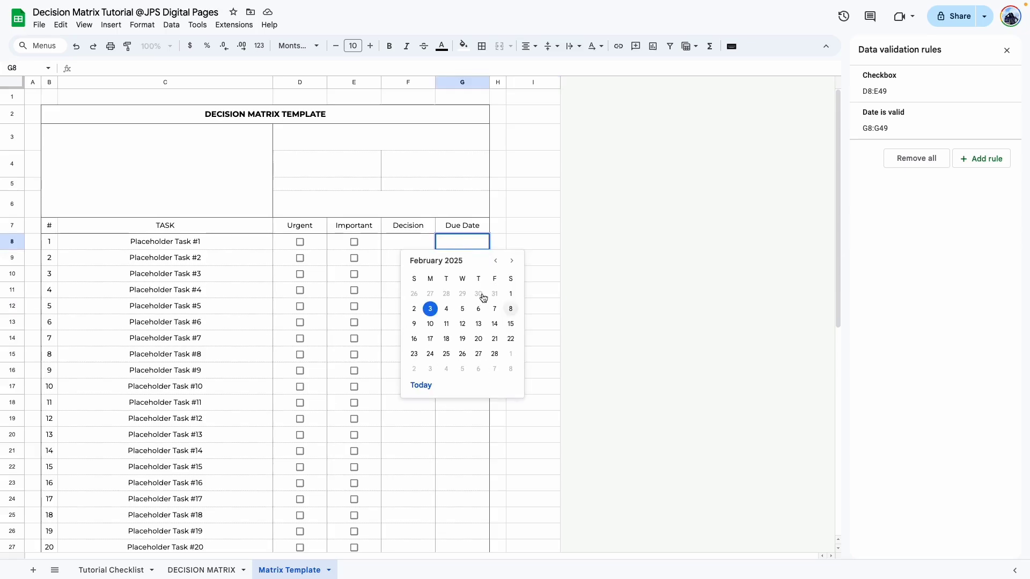
{"action": "left_click", "coordinate": [447, 324]}
{"action": "left_click", "coordinate": [534, 352]}
{"action": "left_click", "coordinate": [462, 320]}
{"action": "left_click", "coordinate": [512, 290]}
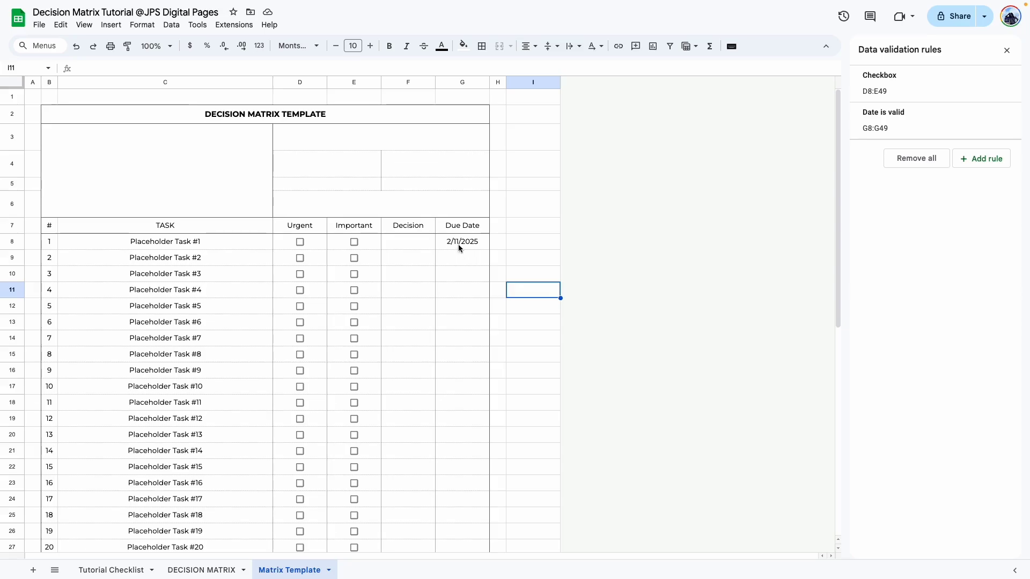
Apply the custom date format styled like "Aug 5, 1930" to the Due Date cells G8:G49
{"action": "left_click_drag", "start_coordinate": [462, 547], "coordinate": [454, 507]}
{"action": "scroll", "coordinate": [427, 285], "scroll_direction": "up", "scroll_amount": 10}
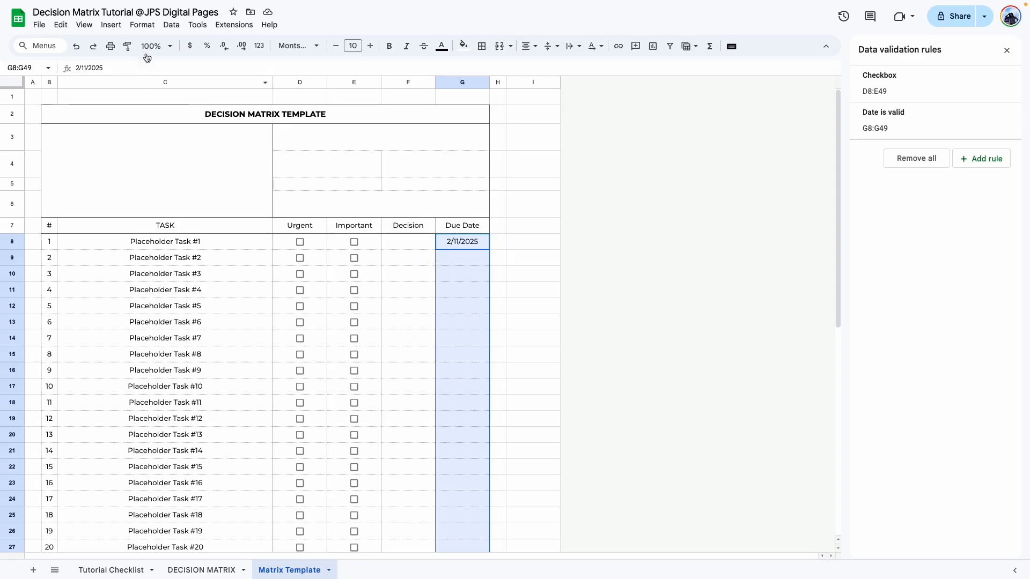
{"action": "left_click", "coordinate": [142, 25]}
{"action": "mouse_move", "coordinate": [159, 69]}
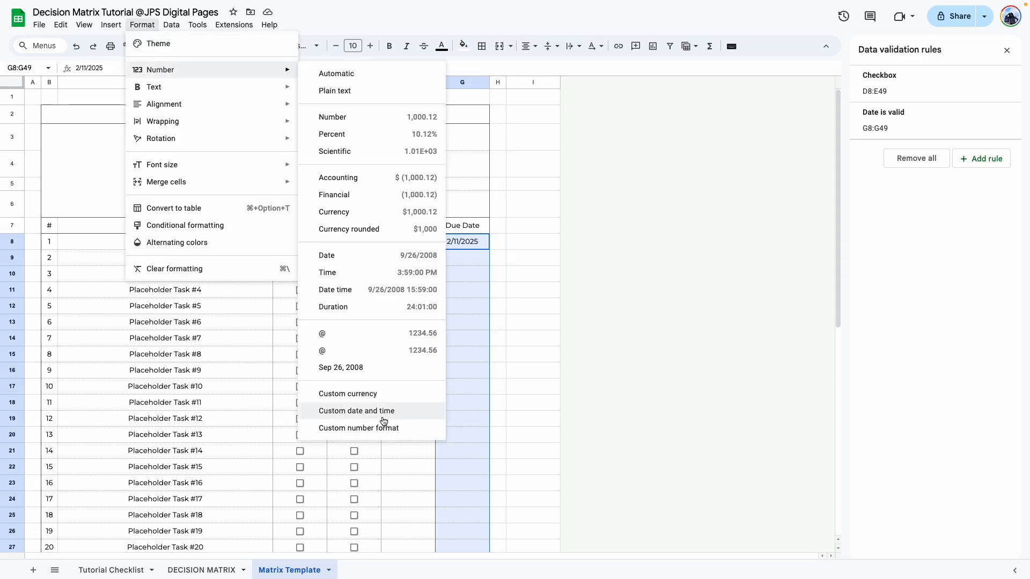
{"action": "left_click", "coordinate": [383, 417]}
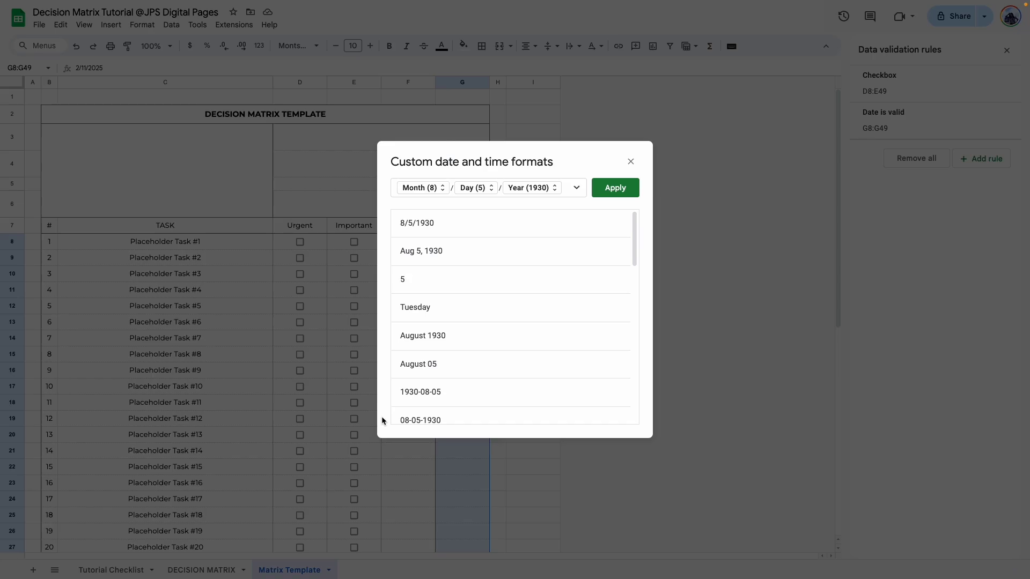
{"action": "left_click", "coordinate": [426, 257]}
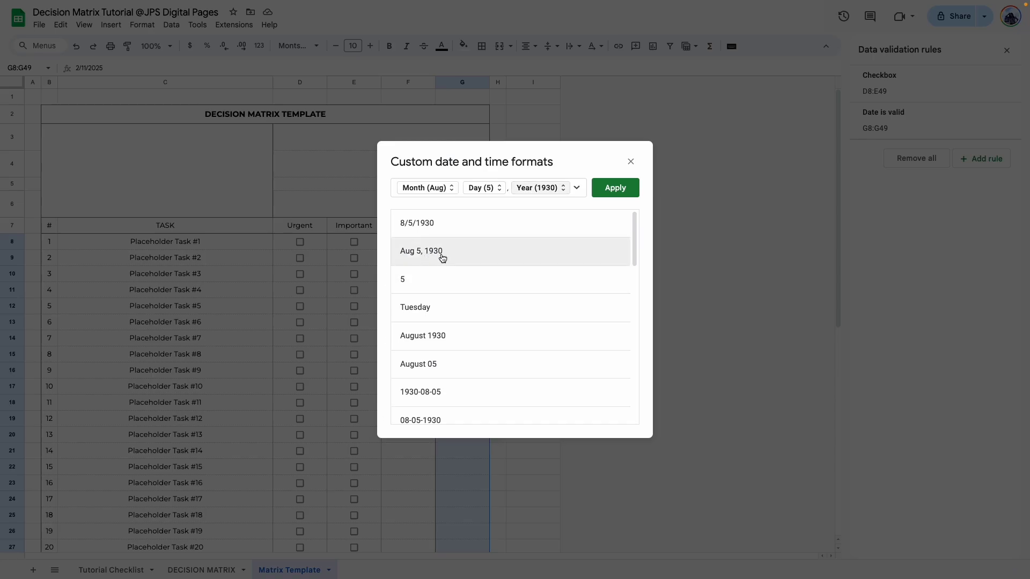
{"action": "left_click", "coordinate": [617, 188]}
{"action": "left_click", "coordinate": [498, 306]}
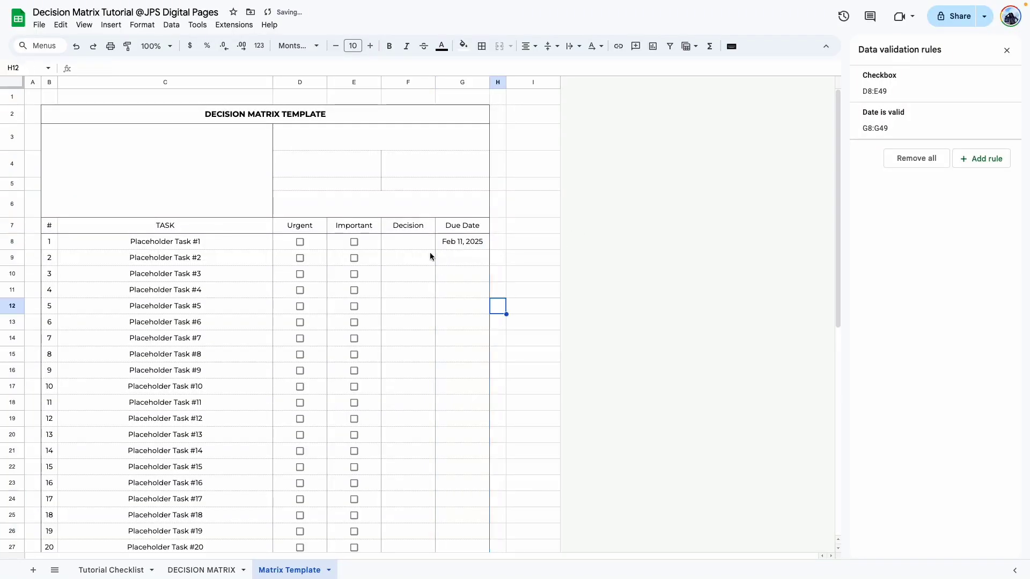
Set the due date in G8 to February 2, 2025 and fill consecutive dates down to G49
{"action": "scroll", "coordinate": [441, 284], "scroll_direction": "down", "scroll_amount": 3}
{"action": "scroll", "coordinate": [442, 284], "scroll_direction": "up", "scroll_amount": 3}
{"action": "double_click", "coordinate": [462, 241]}
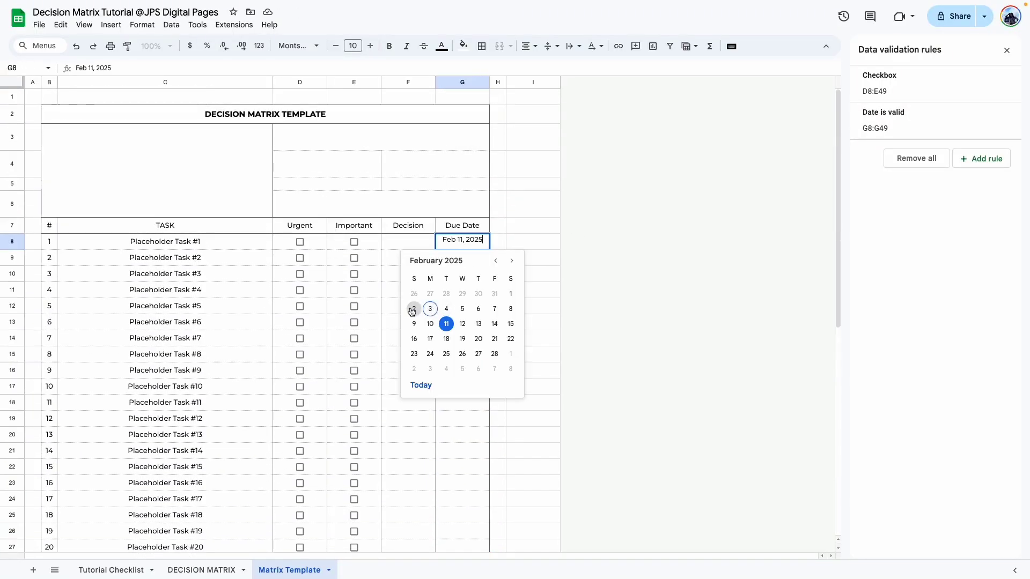
{"action": "left_click", "coordinate": [412, 310]}
{"action": "left_click", "coordinate": [479, 247]}
{"action": "left_click_drag", "start_coordinate": [489, 250], "coordinate": [455, 503]}
Copy the "Overall Task Summary" heading text from the DECISION MATRIX sheet into D3:G3 of the Matrix Template sheet
{"action": "key", "text": "alt+Up"}
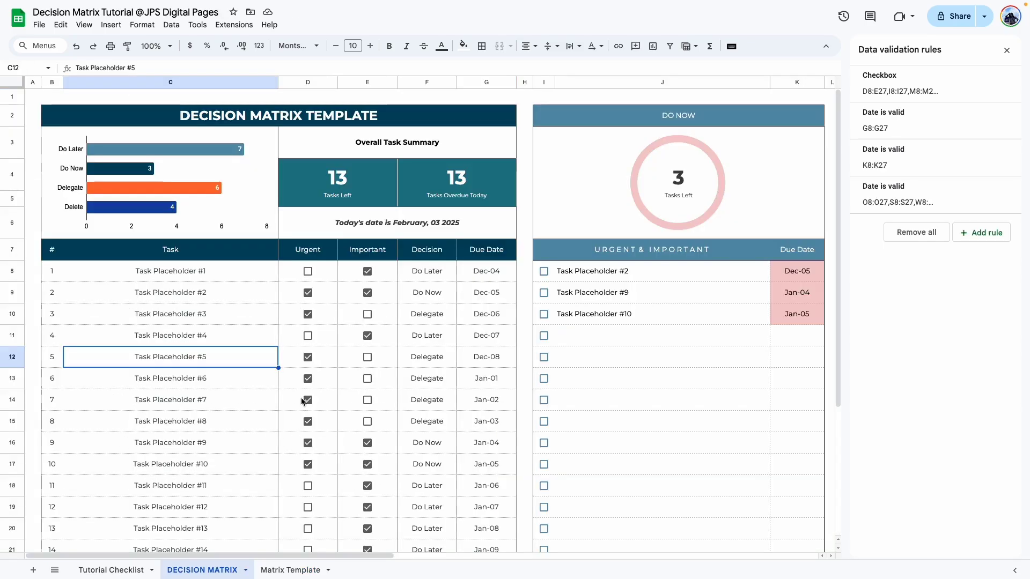
{"action": "double_click", "coordinate": [387, 141]}
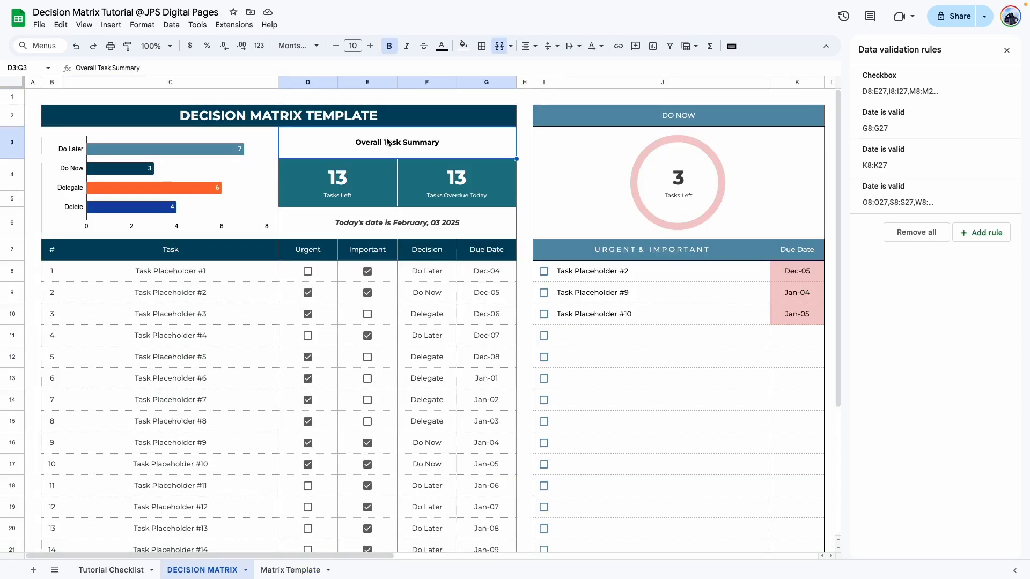
{"action": "triple_click", "coordinate": [389, 134]}
{"action": "key", "text": "ctrl+c"}
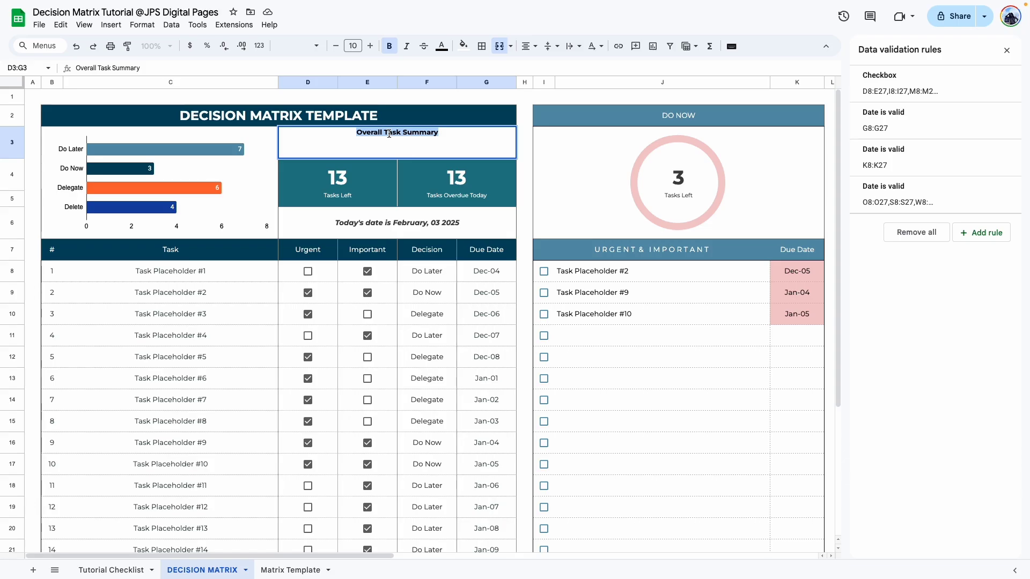
{"action": "left_click", "coordinate": [234, 330]}
{"action": "scroll", "coordinate": [234, 291], "scroll_direction": "down", "scroll_amount": 4}
{"action": "scroll", "coordinate": [234, 286], "scroll_direction": "up", "scroll_amount": 4}
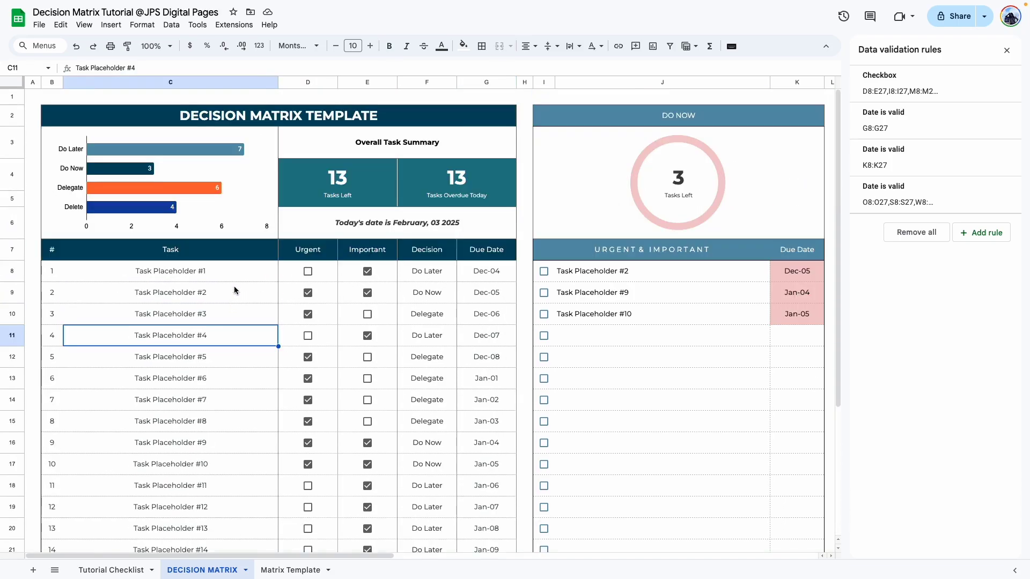
{"action": "left_click", "coordinate": [291, 570]}
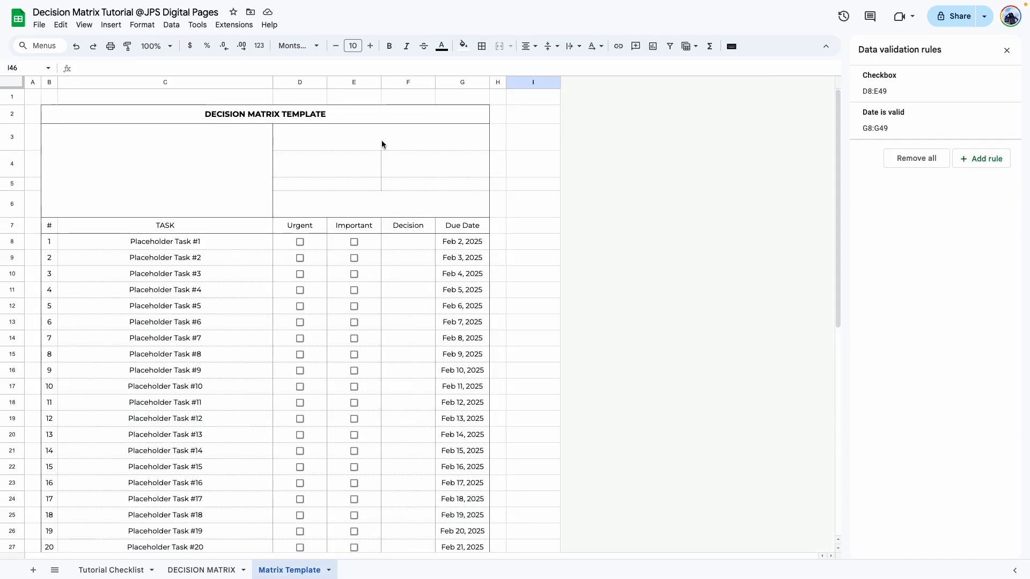
{"action": "left_click", "coordinate": [441, 145]}
{"action": "key", "text": "ctrl+v"}
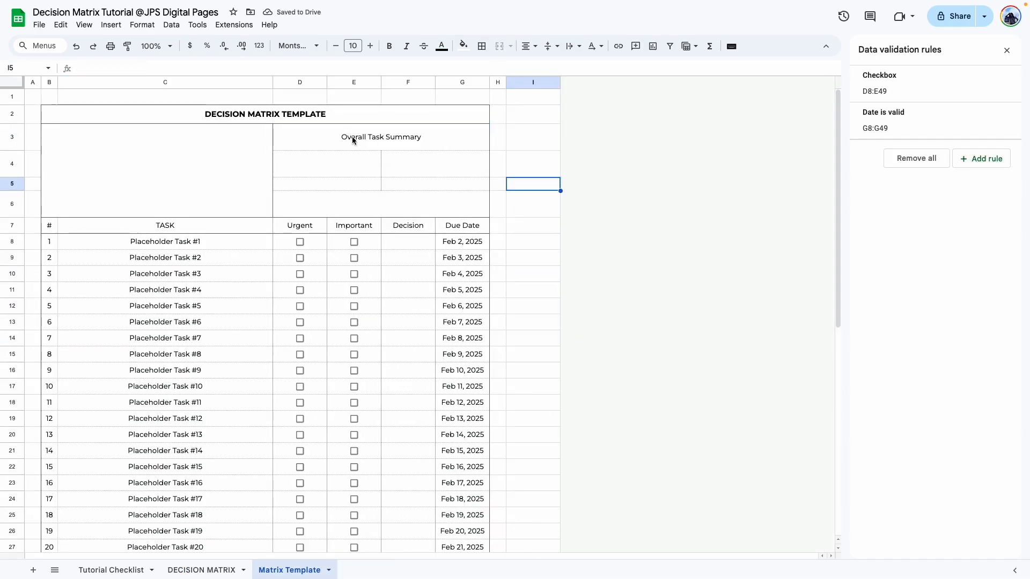
Add dark border lines below D3:G3, above D6:G6 and between the summary areas D4:E5 and F4:G5
{"action": "left_click", "coordinate": [353, 141]}
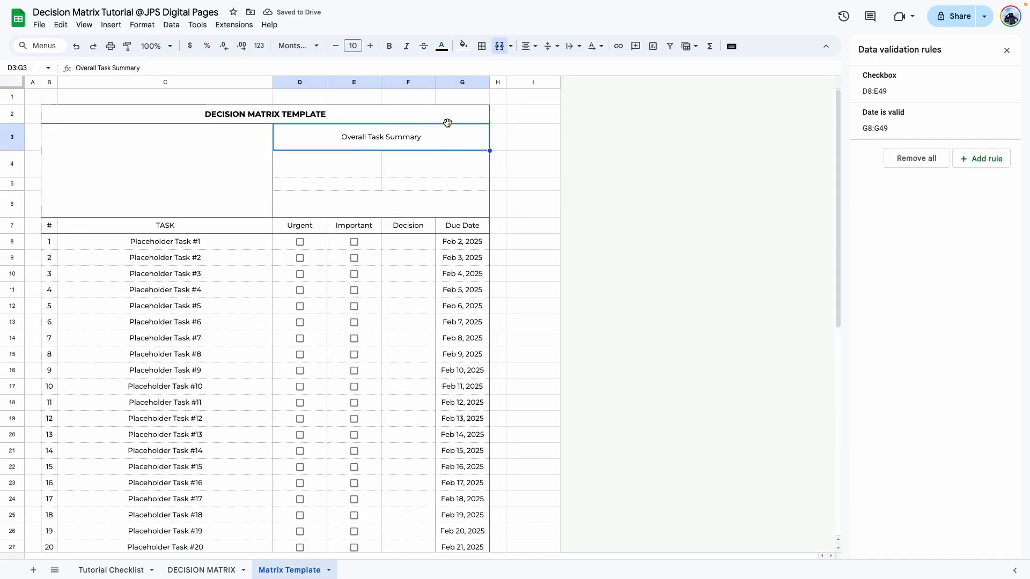
{"action": "left_click", "coordinate": [433, 202]}
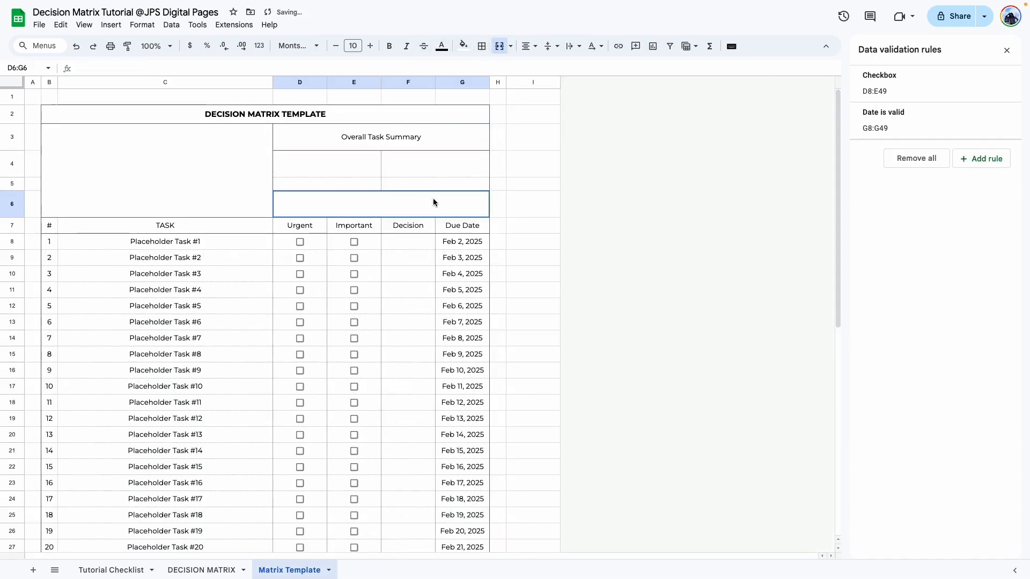
{"action": "left_click", "coordinate": [482, 46]}
{"action": "left_click_drag", "start_coordinate": [298, 155], "coordinate": [323, 182]}
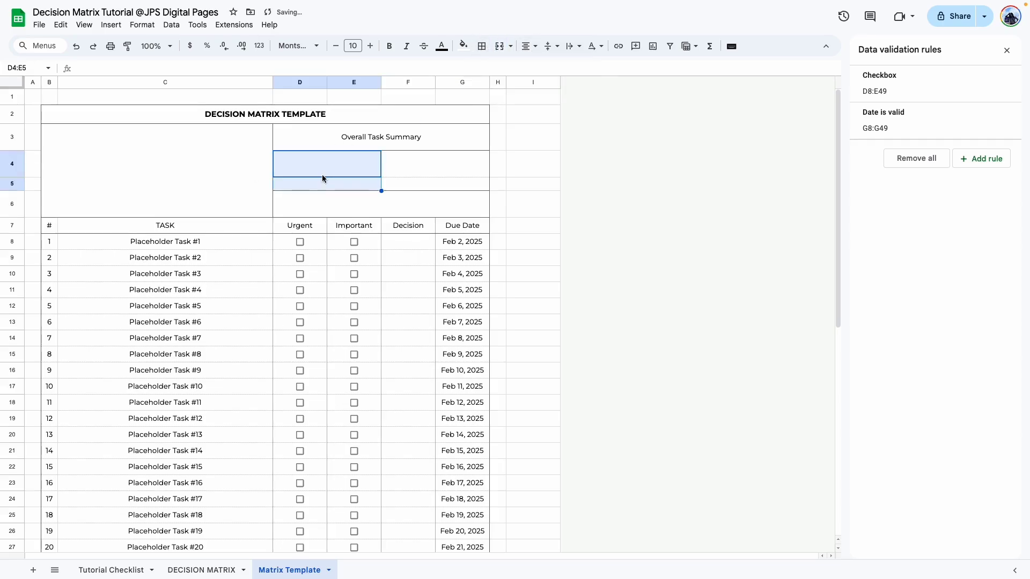
{"action": "left_click", "coordinate": [481, 46]}
{"action": "left_click", "coordinate": [566, 70]}
{"action": "left_click", "coordinate": [532, 225]}
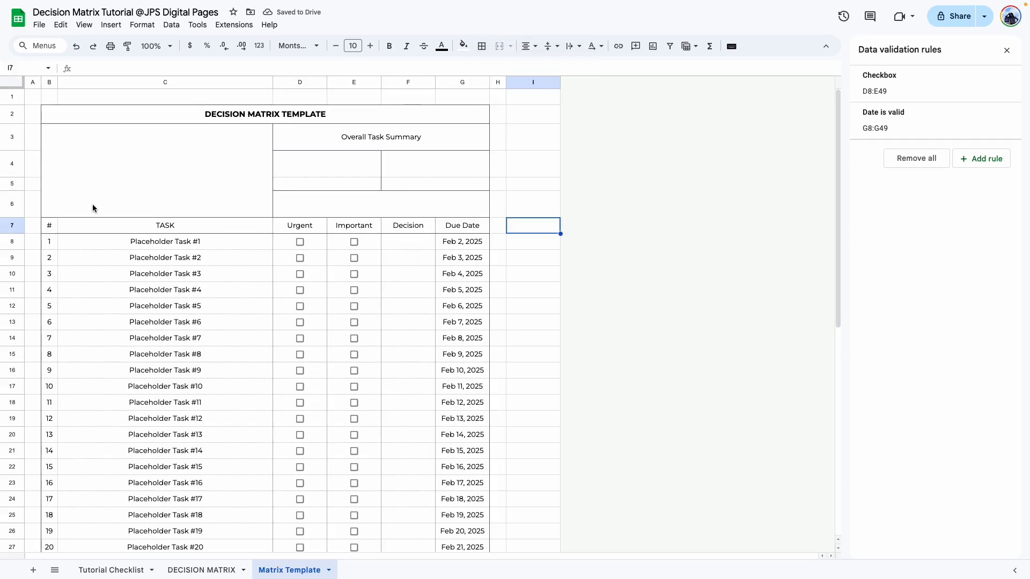
Mark "Decision Matrix Table" as done on the Tutorial Checklist sheet
{"action": "left_click", "coordinate": [110, 570]}
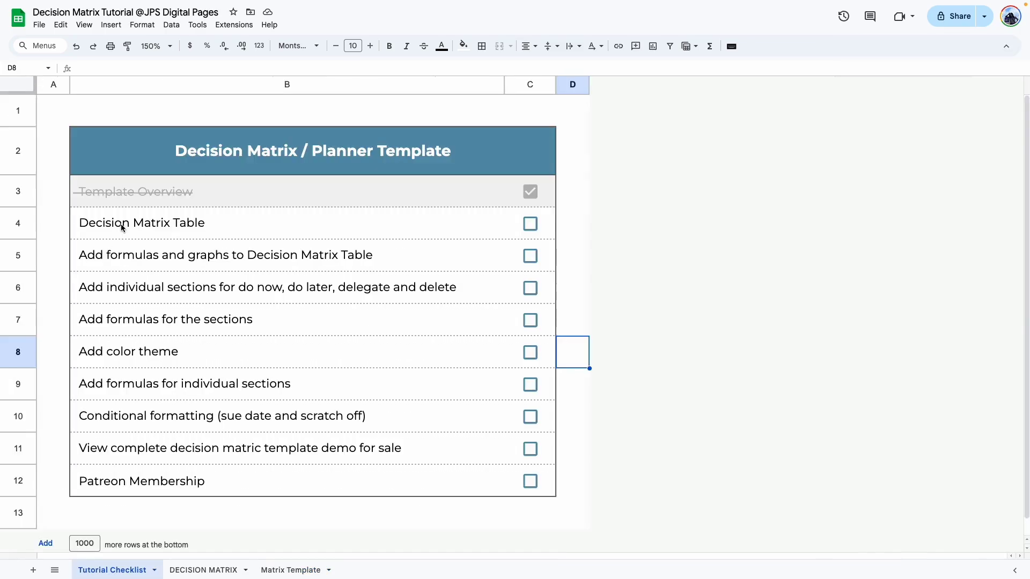
{"action": "left_click", "coordinate": [150, 224]}
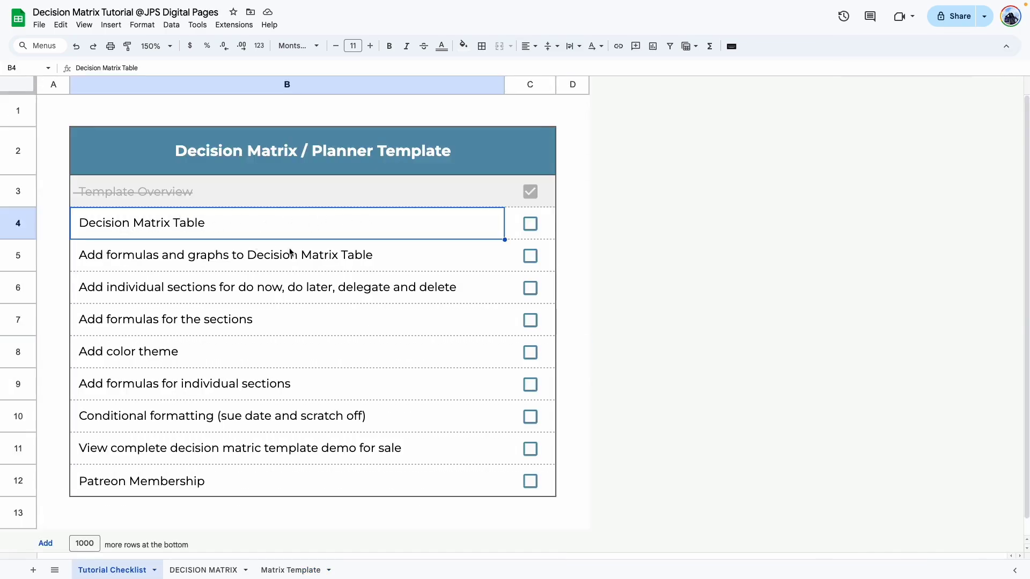
{"action": "left_click", "coordinate": [530, 223]}
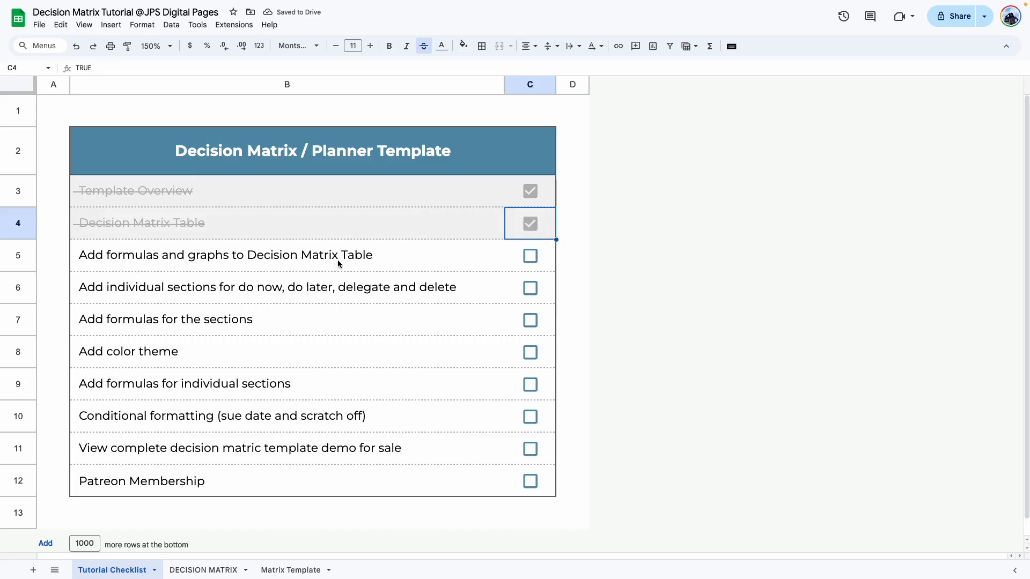
View the DECISION MATRIX sheet at 100% zoom and examine its bar chart and task summary area
{"action": "left_click", "coordinate": [197, 569]}
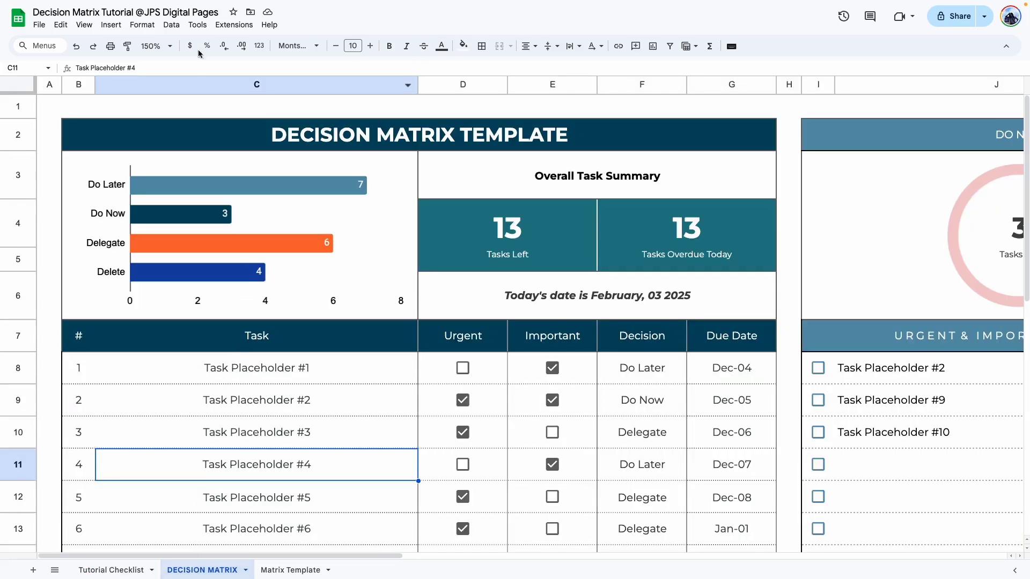
{"action": "left_click", "coordinate": [155, 46]}
{"action": "left_click", "coordinate": [153, 117]}
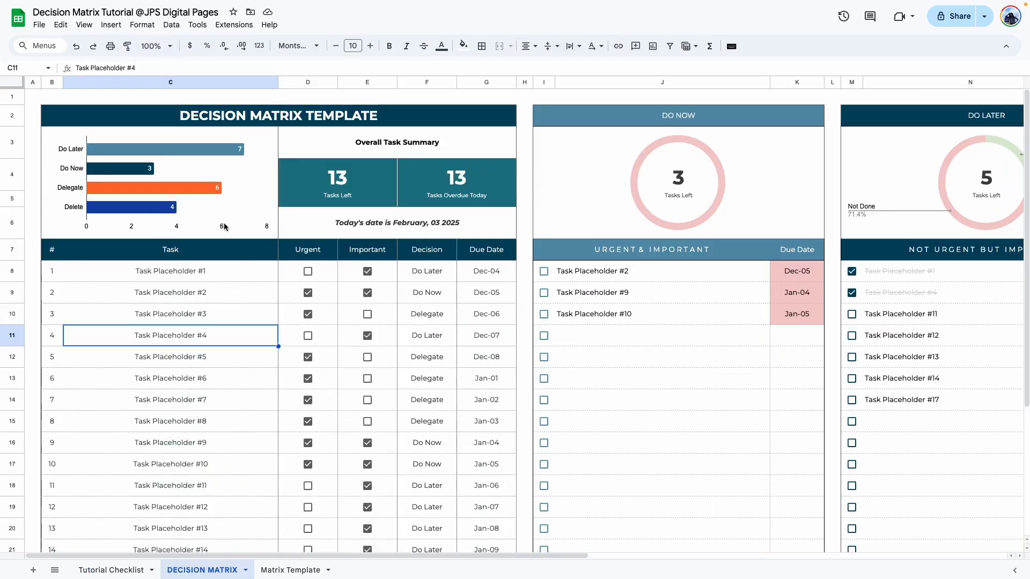
{"action": "left_click", "coordinate": [224, 209]}
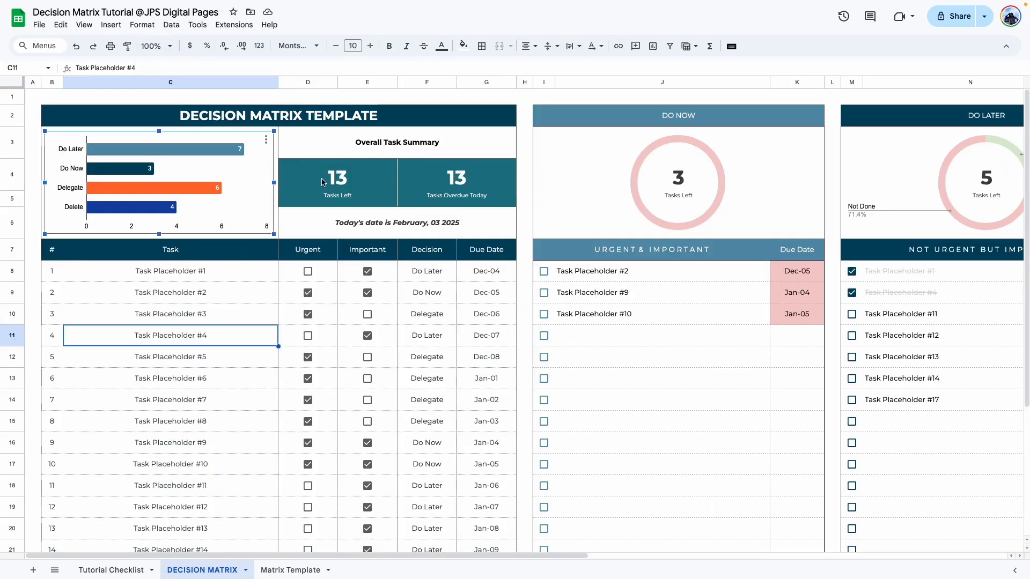
Enter the formula =TODAY() in the merged cell D6:G6 of the Matrix Template sheet
{"action": "left_click", "coordinate": [274, 569]}
{"action": "left_click", "coordinate": [389, 208]}
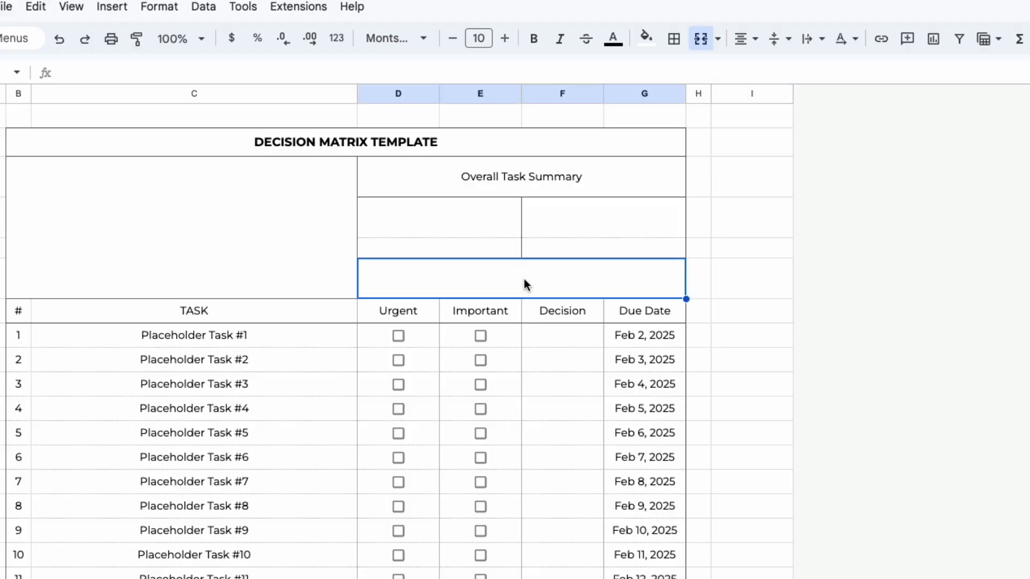
{"action": "type", "text": "=toda"}
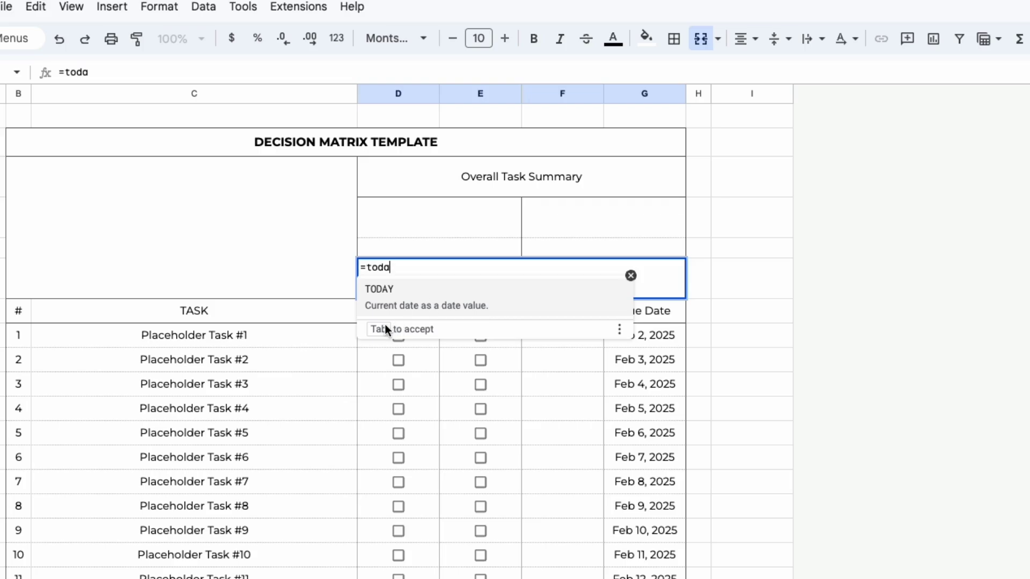
{"action": "key", "text": "Tab"}
{"action": "key", "text": "Return"}
Complete =TODAY() in D6:G6 and apply the custom date format "Tuesday, August 5, 1930 at 1:25:59 PM" to it
{"action": "left_click", "coordinate": [454, 278]}
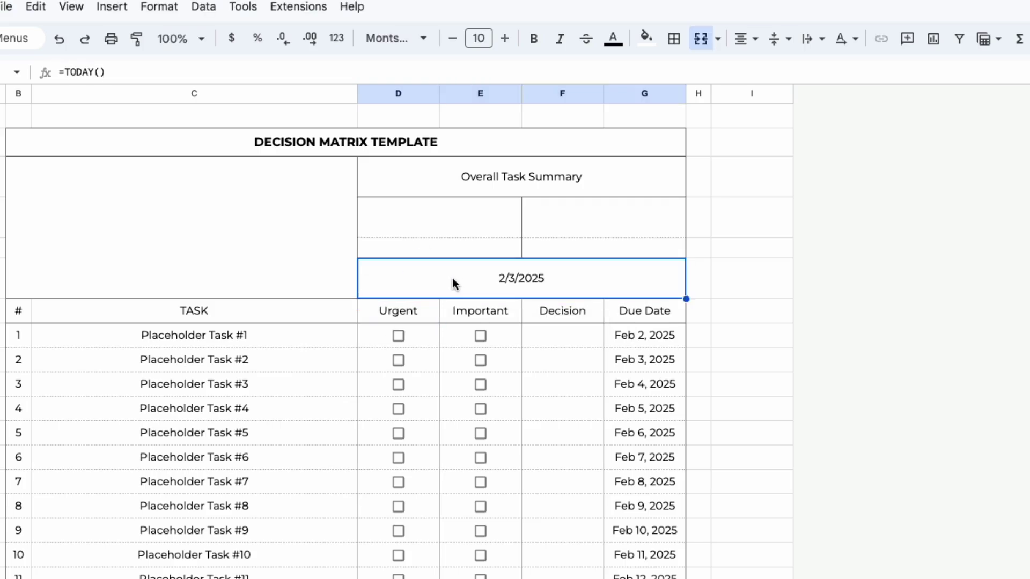
{"action": "left_click", "coordinate": [161, 8]}
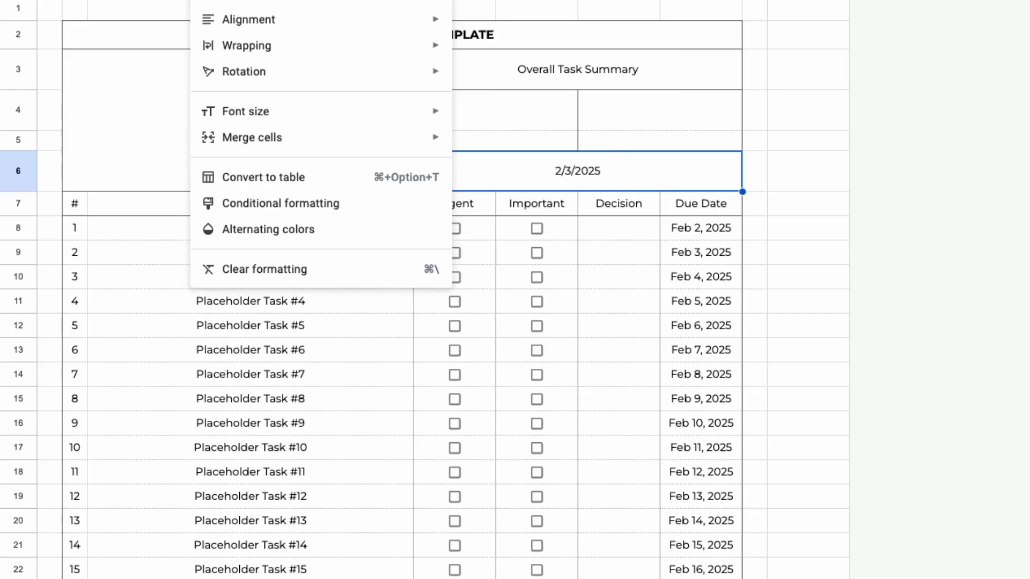
{"action": "left_click", "coordinate": [558, 498]}
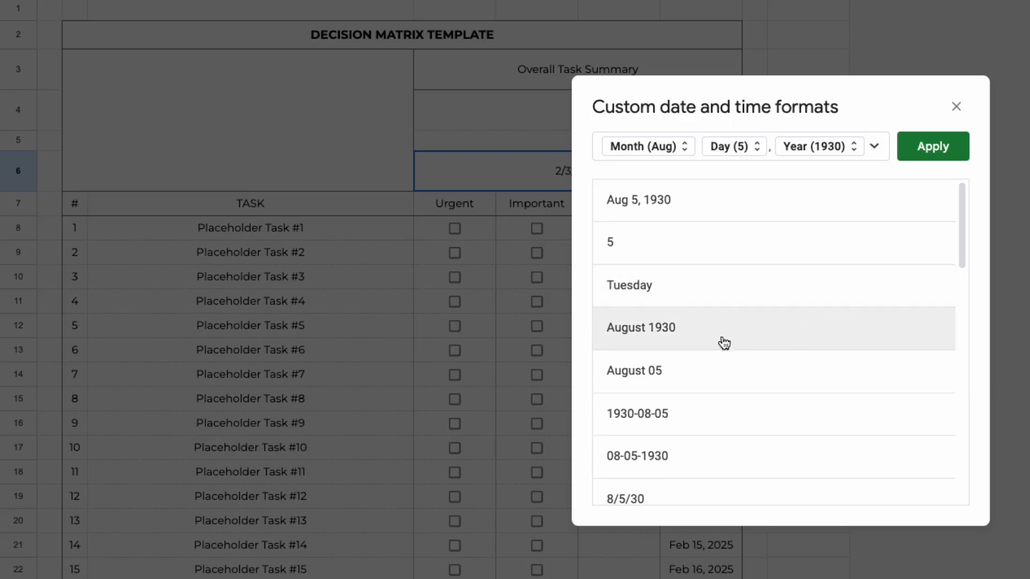
{"action": "scroll", "coordinate": [700, 360], "scroll_direction": "down", "scroll_amount": 10}
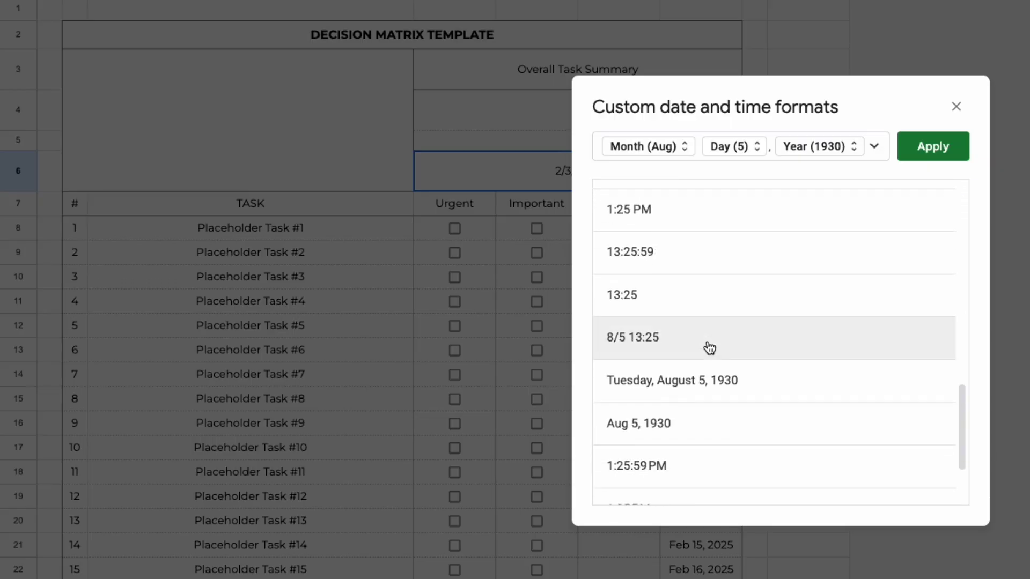
{"action": "scroll", "coordinate": [697, 399], "scroll_direction": "down", "scroll_amount": 3}
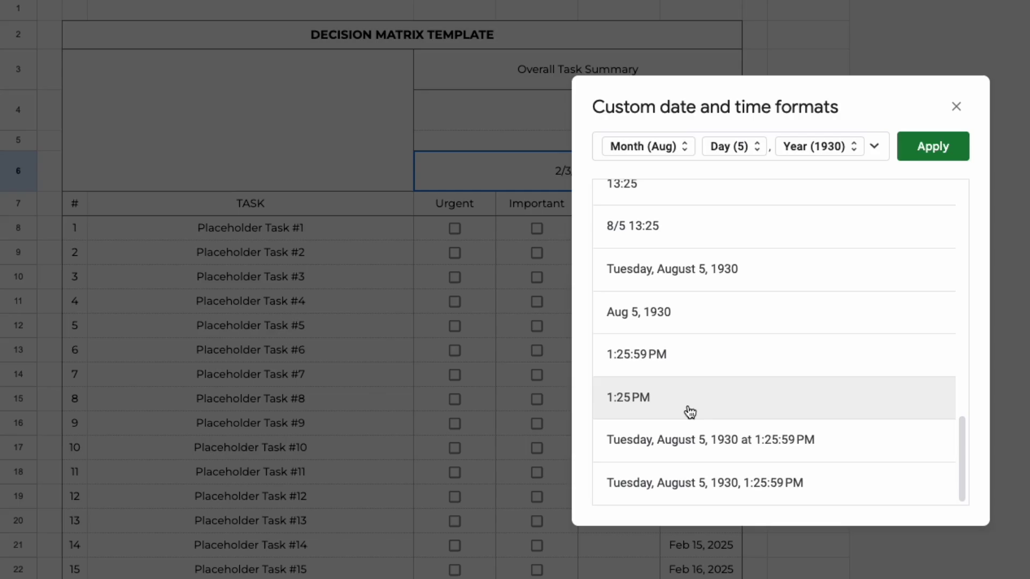
{"action": "left_click", "coordinate": [735, 443]}
{"action": "left_click", "coordinate": [928, 147]}
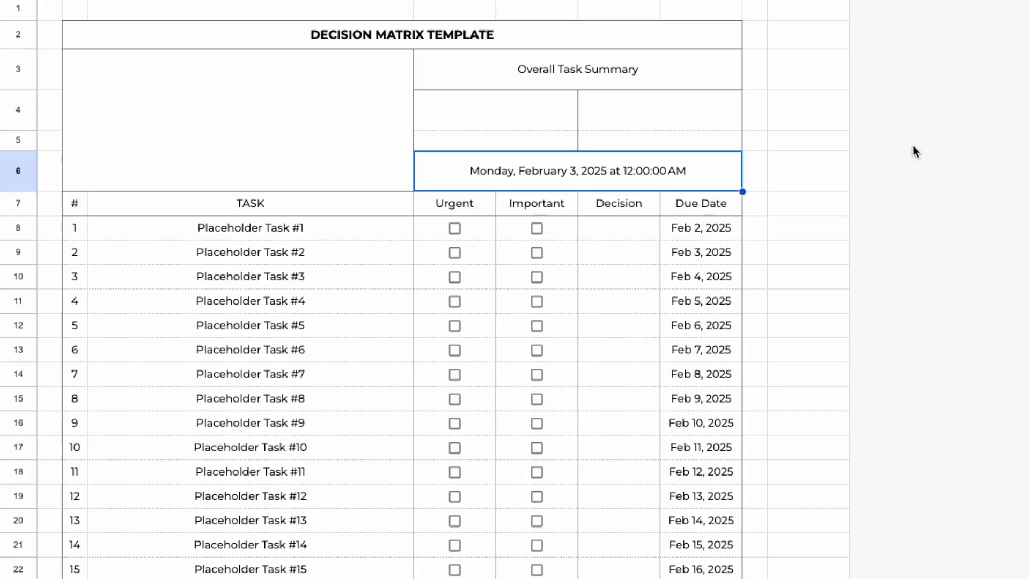
Change the date format of D6:G6 to full month name, two-digit day and year, as in "February 03, 2025"
{"action": "left_click", "coordinate": [820, 394]}
{"action": "left_click", "coordinate": [690, 179]}
{"action": "left_click", "coordinate": [215, 0]}
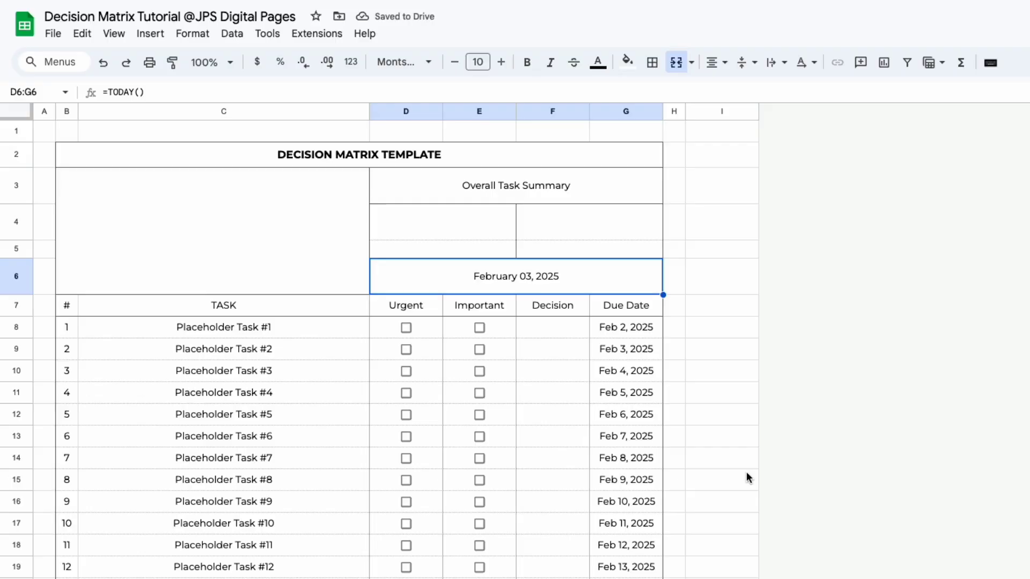
{"action": "left_click", "coordinate": [748, 478]}
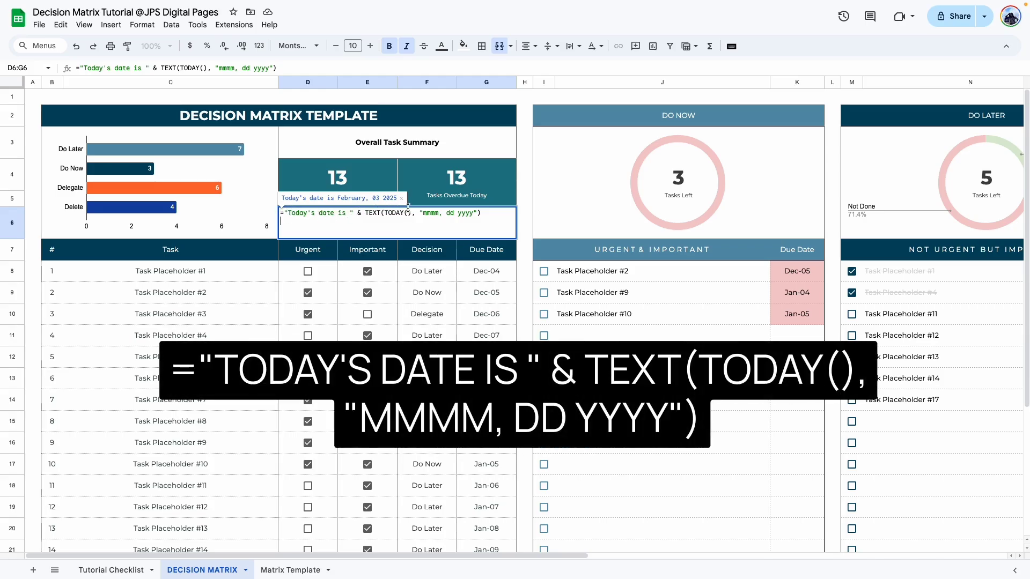
Copy ="Today's date is " & TEXT(TODAY(), "mmmm, dd yyyy") from the DECISION MATRIX sheet into D6:G6 of Matrix Template and make it bold
{"action": "left_click_drag", "start_coordinate": [487, 215], "coordinate": [307, 217]}
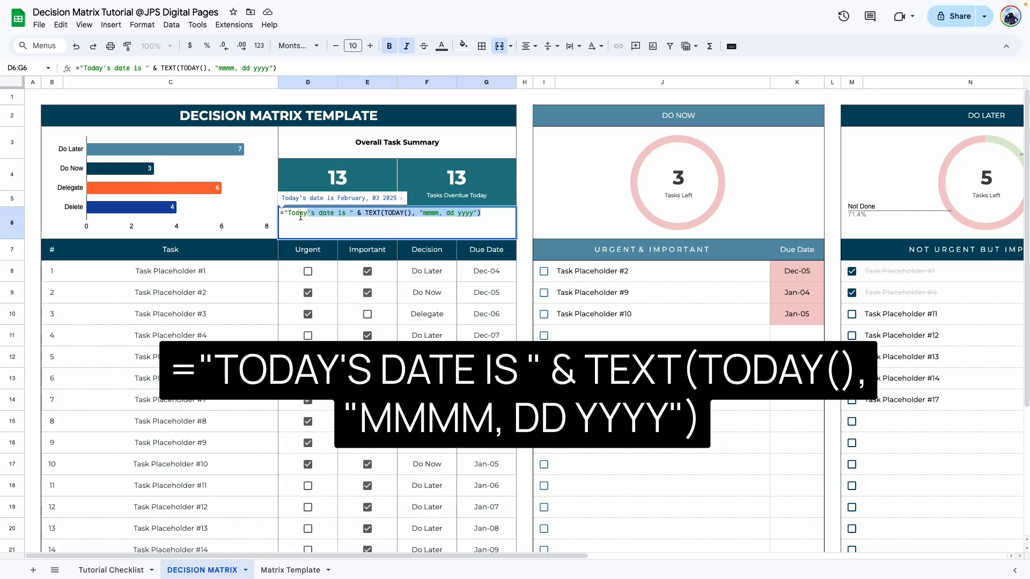
{"action": "key", "text": "Escape"}
{"action": "left_click", "coordinate": [290, 570]}
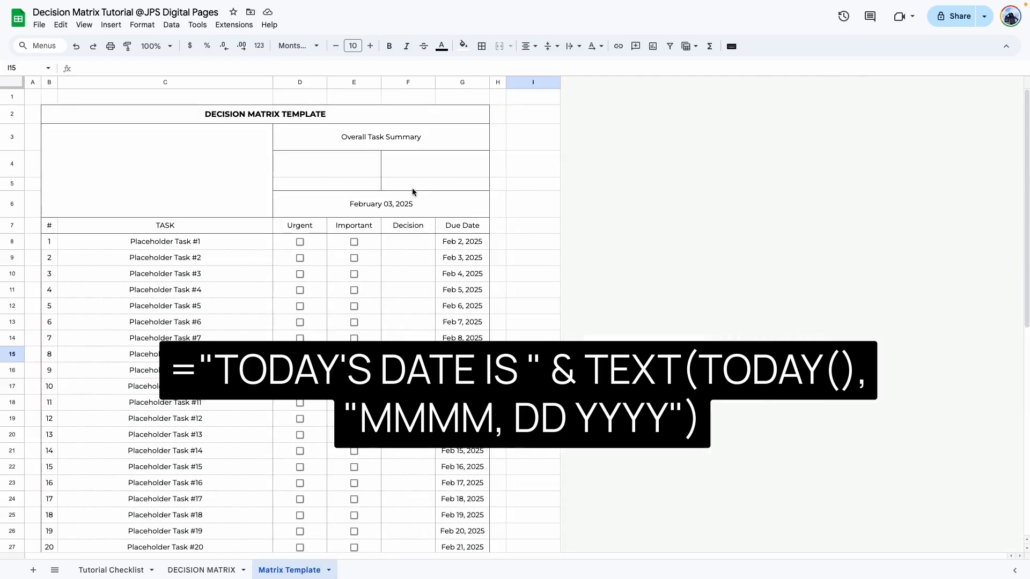
{"action": "double_click", "coordinate": [408, 204]}
{"action": "key", "text": "ctrl+a"}
{"action": "type", "text": "=\"Today's date is \" & TEXT(TODAY(), \"mmmm, dd yyyy\")"}
{"action": "key", "text": "Return"}
{"action": "key", "text": "Up"}
{"action": "key", "text": "ctrl+b"}
{"action": "left_click", "coordinate": [559, 294]}
Try shortening the text in the D6:G6 date formula to "Today is "
{"action": "double_click", "coordinate": [423, 214]}
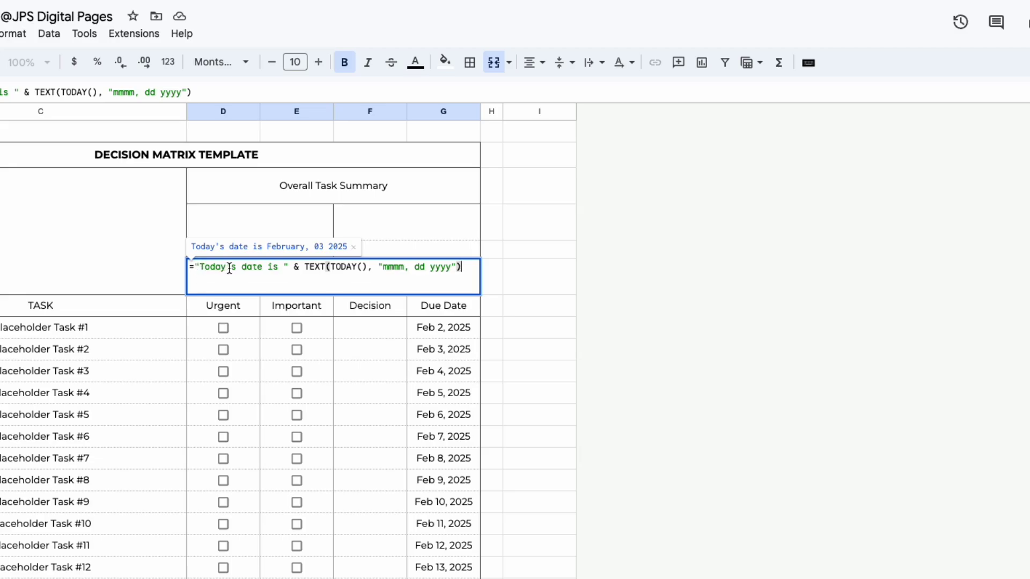
{"action": "left_click", "coordinate": [278, 267]}
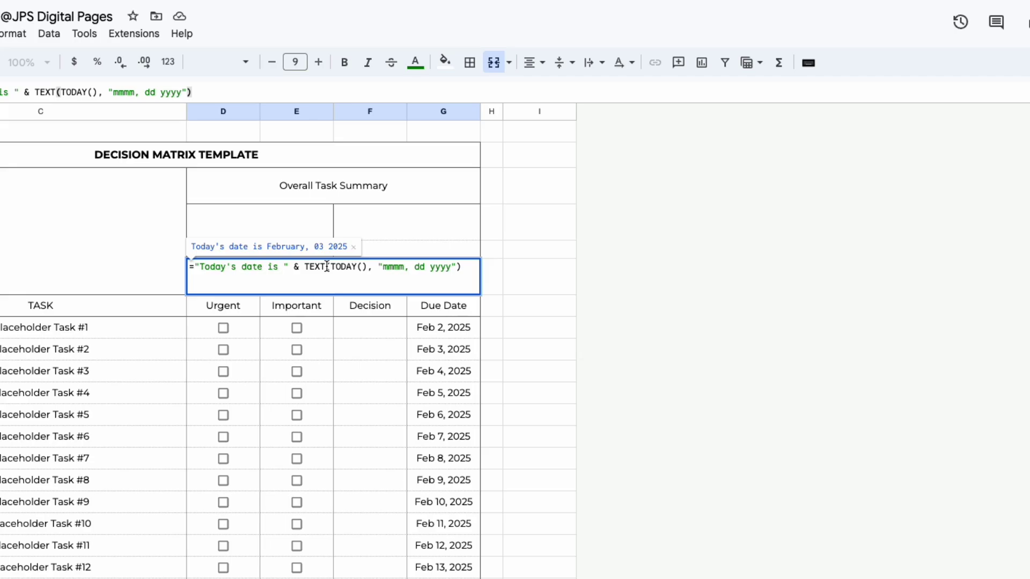
{"action": "double_click", "coordinate": [251, 266]}
{"action": "key", "text": "BackSpace"}
{"action": "left_click", "coordinate": [235, 264]}
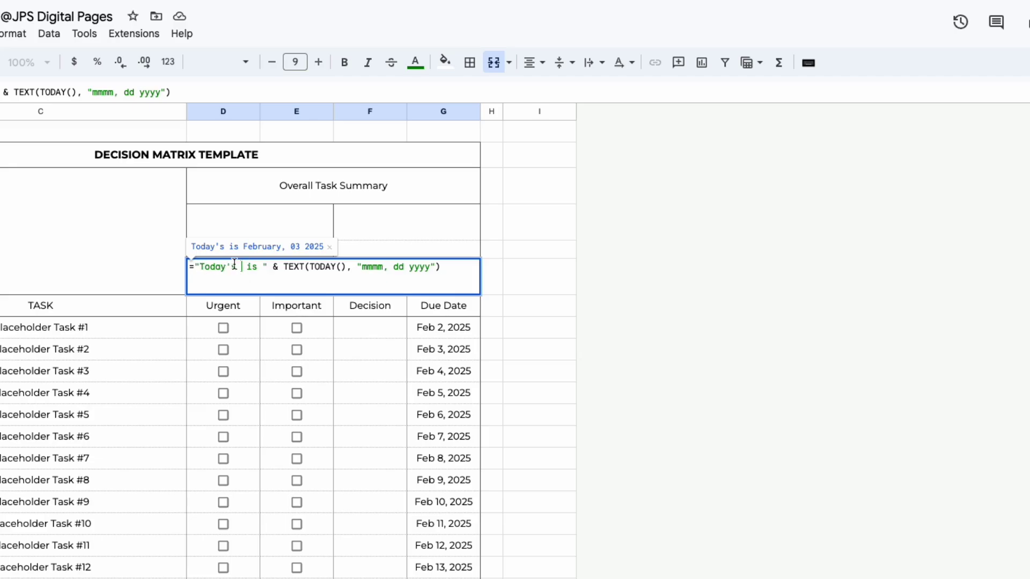
{"action": "key", "text": "BackSpace"}
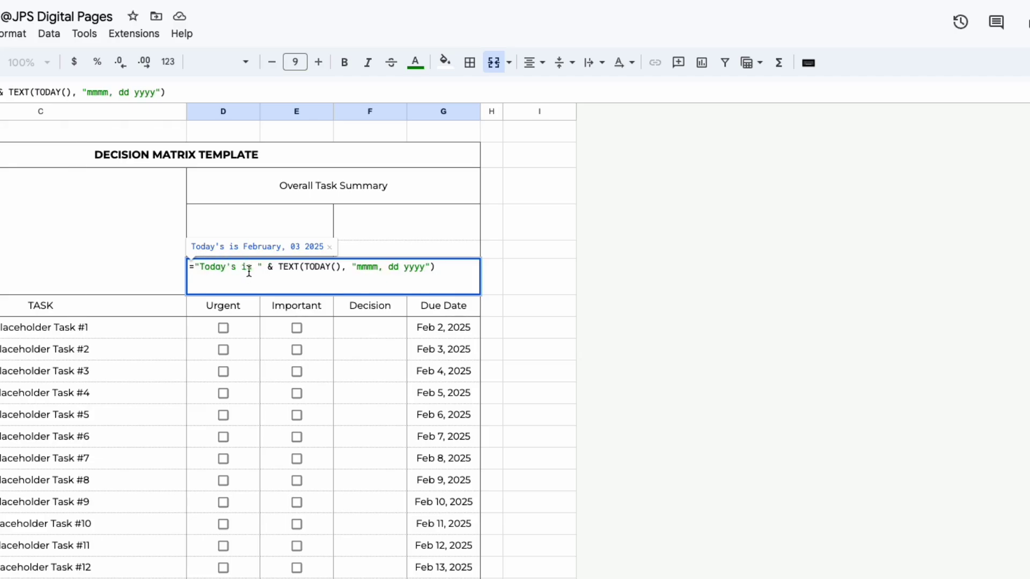
{"action": "key", "text": "BackSpace"}
{"action": "key", "text": "BackSpace"}
{"action": "key", "text": "Return"}
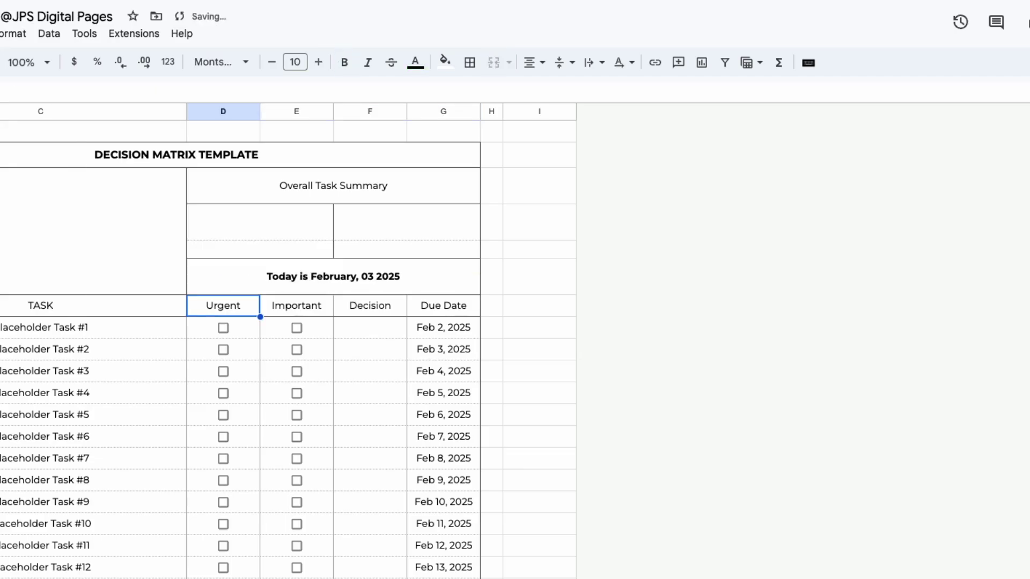
{"action": "left_click", "coordinate": [345, 448]}
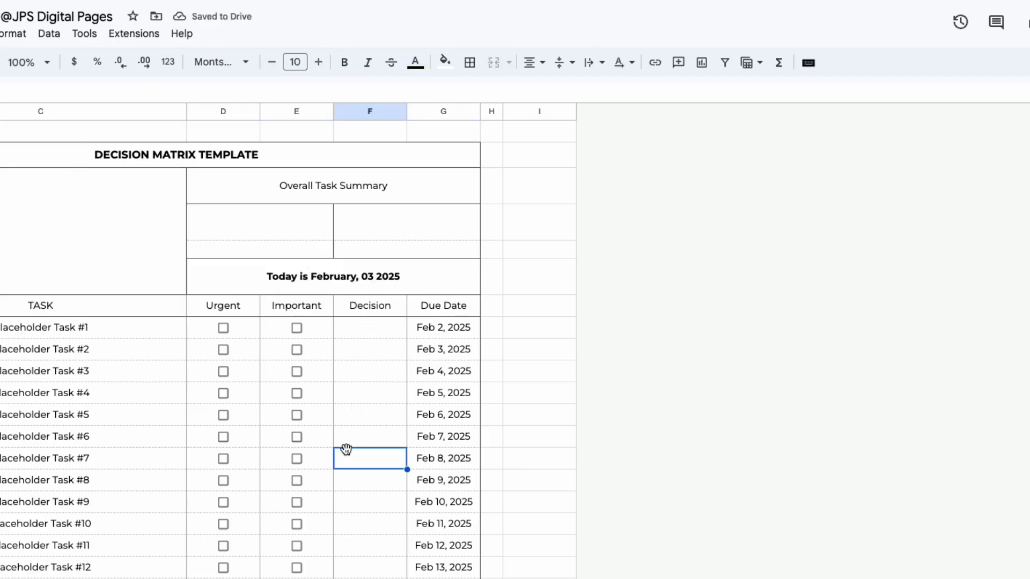
On the DECISION MATRIX sheet, try the Urgent and Important checkbox combinations for Task Placeholder #1, ending with both cleared
{"action": "left_click", "coordinate": [363, 324]}
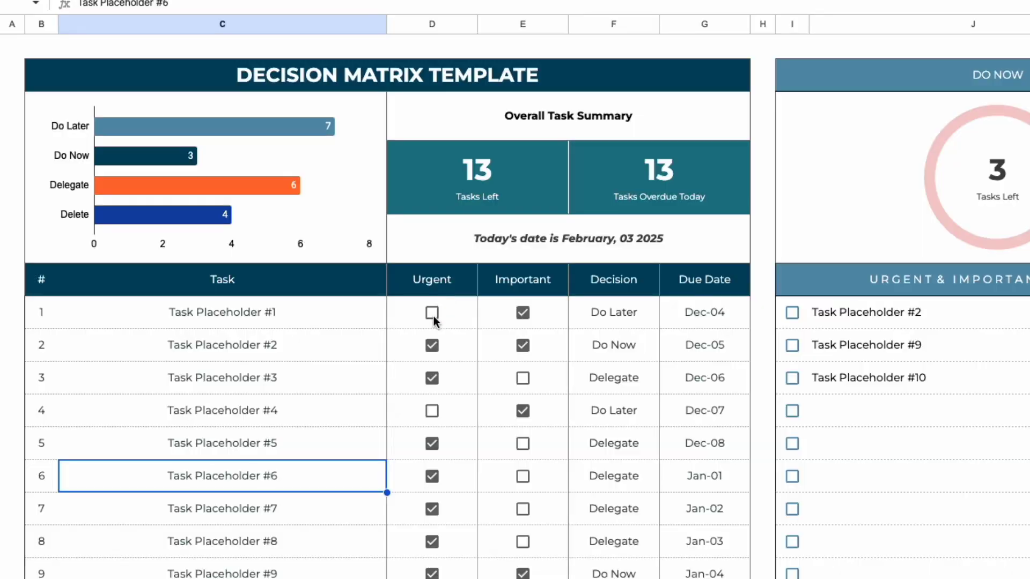
{"action": "left_click", "coordinate": [307, 271]}
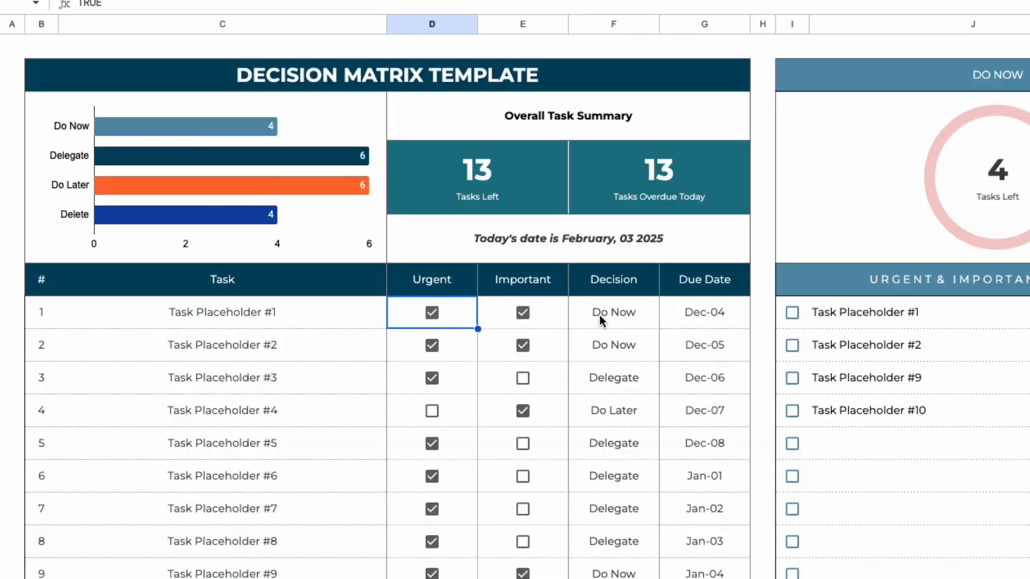
{"action": "left_click", "coordinate": [520, 314]}
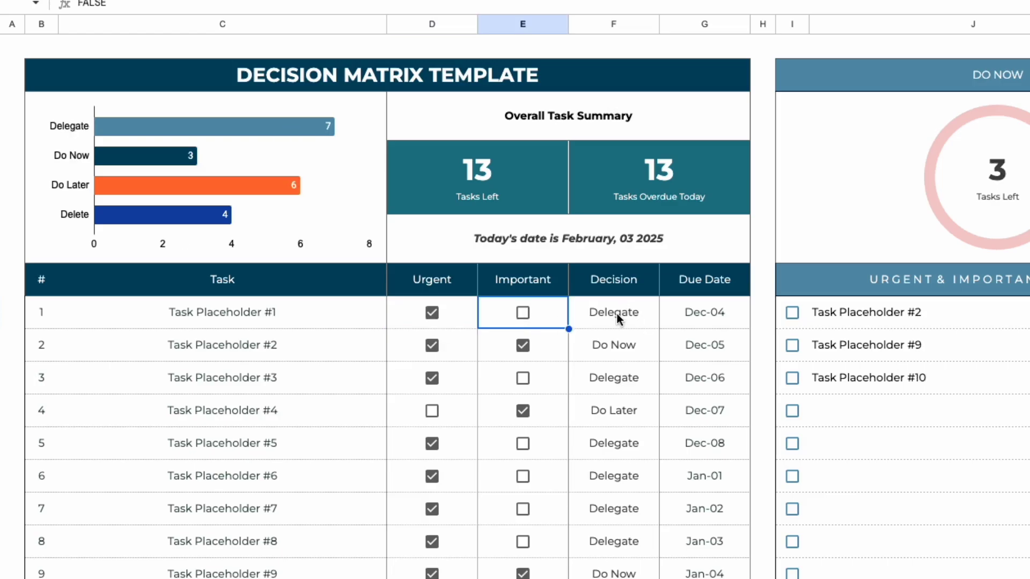
{"action": "left_click", "coordinate": [523, 313]}
{"action": "left_click", "coordinate": [432, 313]}
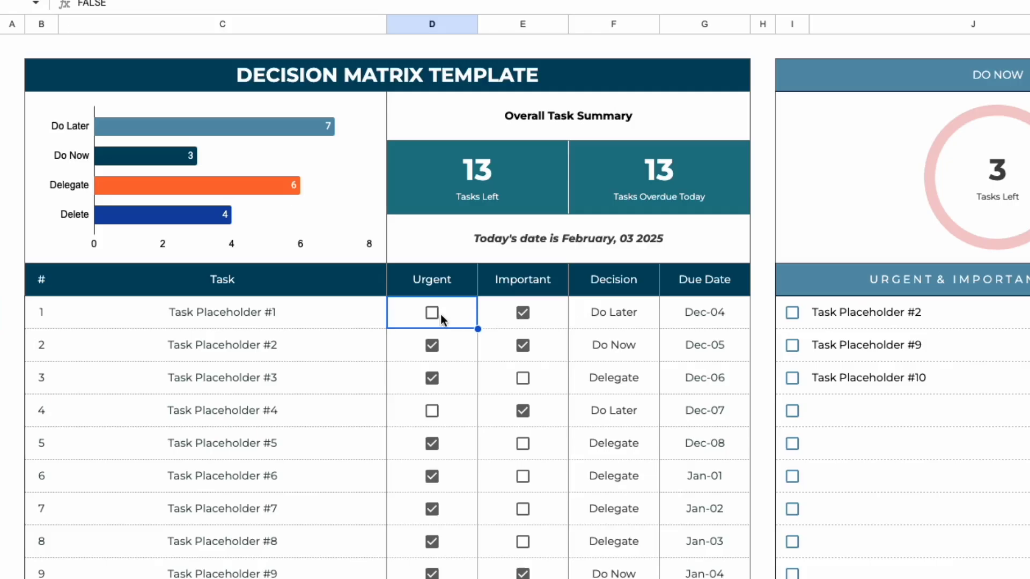
{"action": "left_click", "coordinate": [523, 312]}
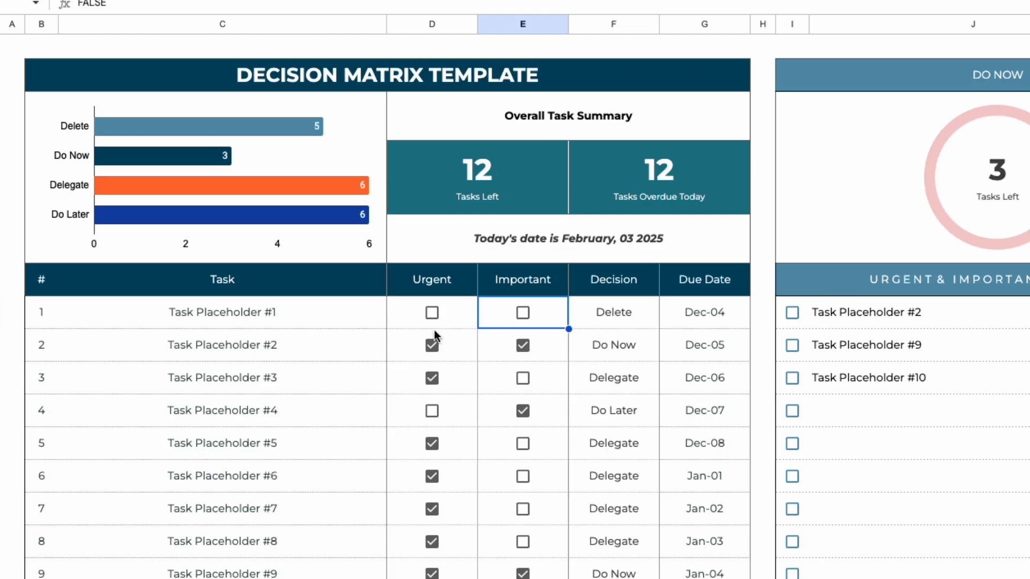
Copy the nested IF(AND()) decision formula from F8 of the DECISION MATRIX sheet into F8 of the Matrix Template sheet
{"action": "left_click", "coordinate": [601, 310]}
{"action": "double_click", "coordinate": [600, 310]}
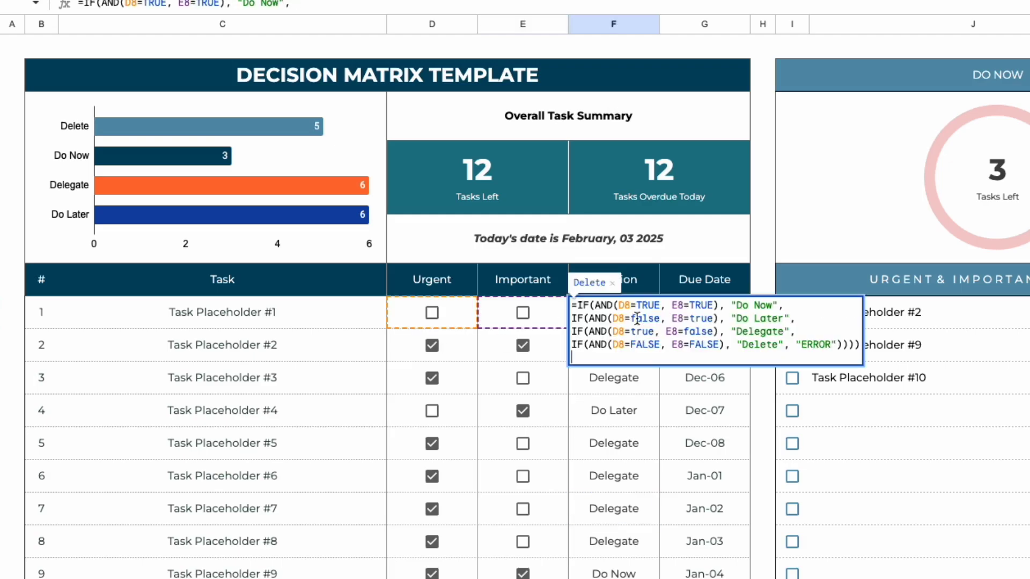
{"action": "left_click_drag", "start_coordinate": [860, 346], "coordinate": [570, 311]}
{"action": "key", "text": "ctrl+c"}
{"action": "key", "text": "Escape"}
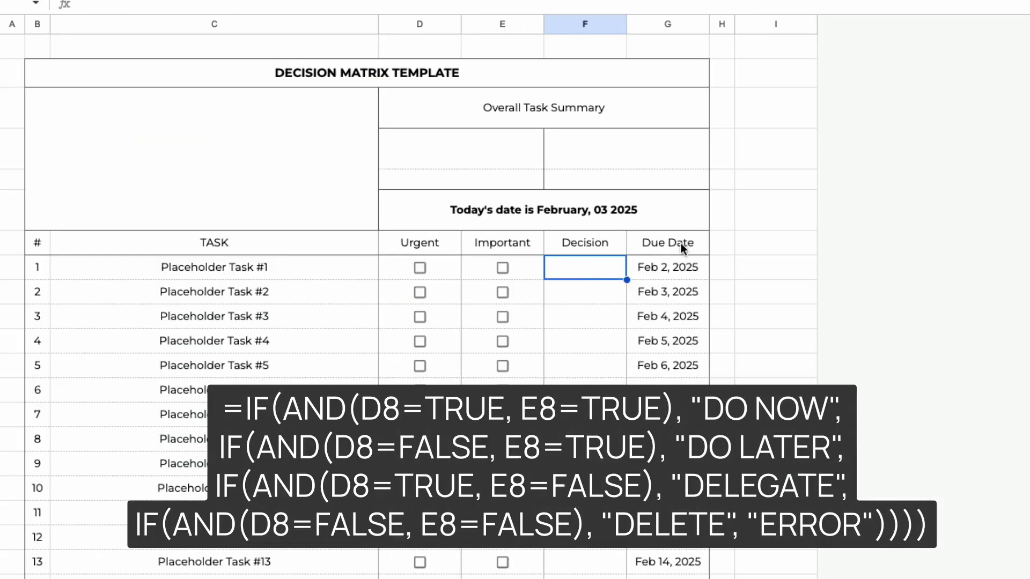
{"action": "double_click", "coordinate": [575, 271]}
{"action": "key", "text": "ctrl+v"}
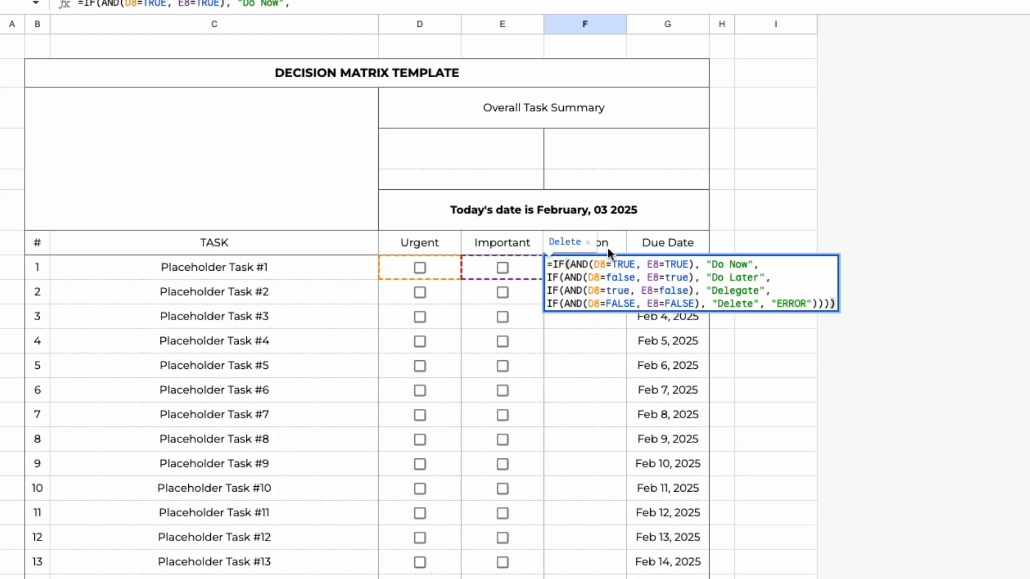
Try D9 as the first cell reference in the F8 formula, and restore it to D8
{"action": "left_click", "coordinate": [605, 263]}
{"action": "key", "text": "BackSpace"}
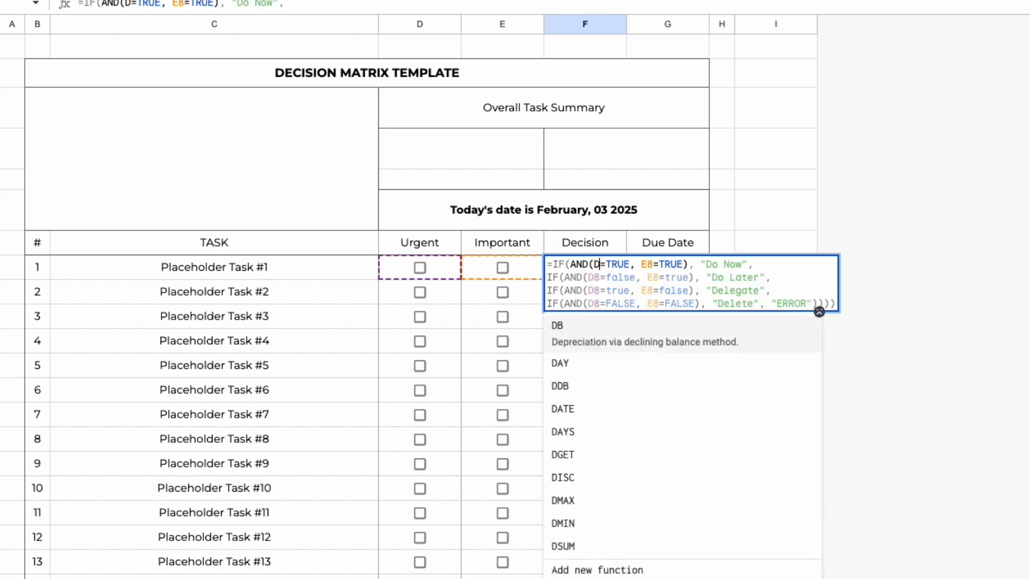
{"action": "type", "text": "9"}
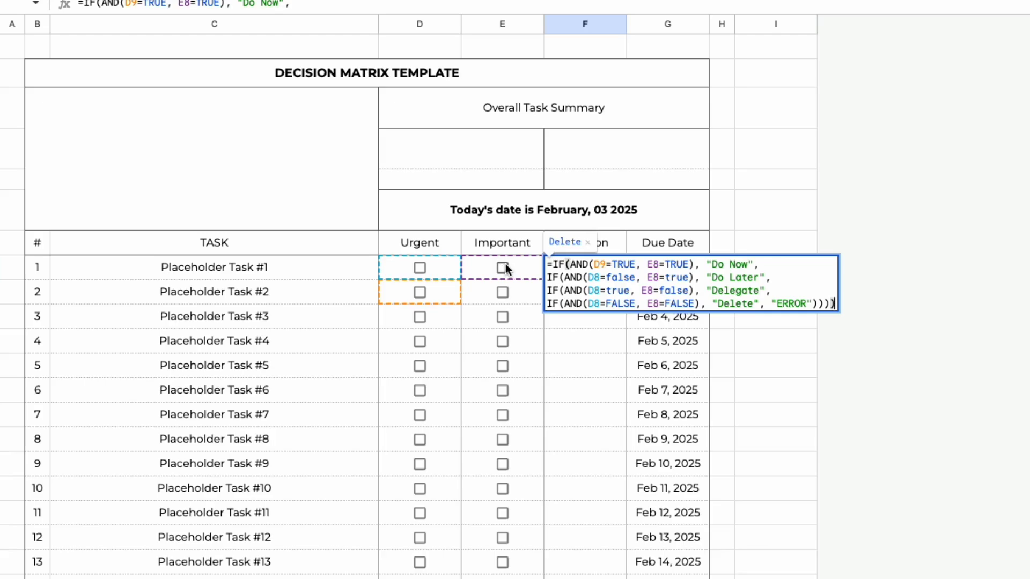
{"action": "key", "text": "Up"}
Confirm the decision formula in F8 and check both Urgent and Important for Placeholder Task #1
{"action": "key", "text": "Return"}
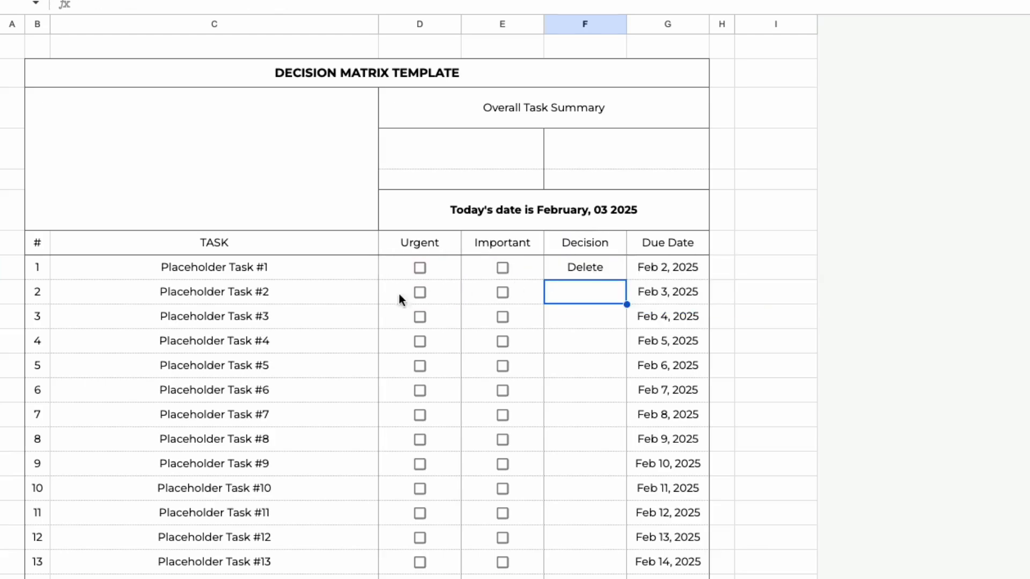
{"action": "left_click", "coordinate": [564, 266]}
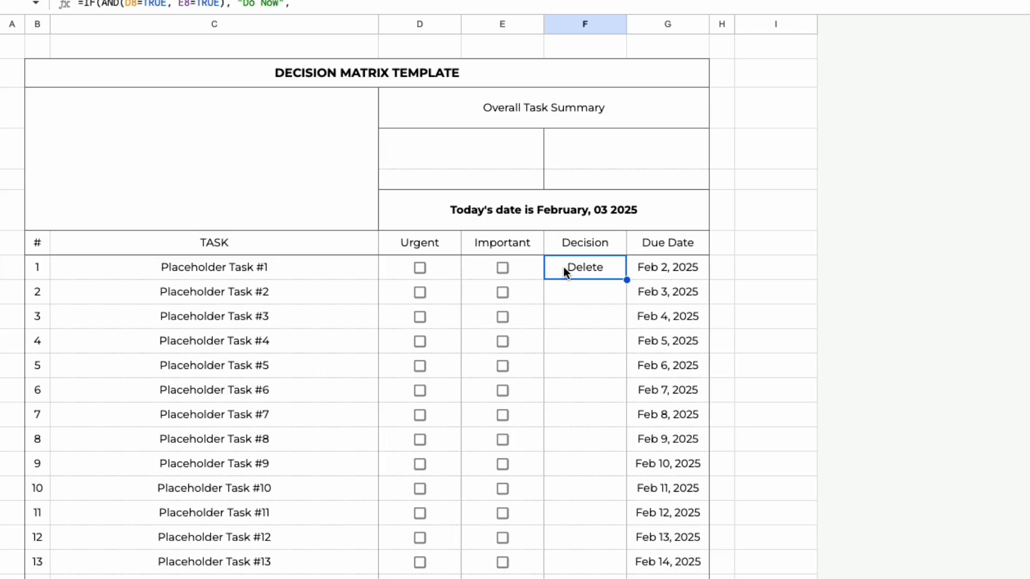
{"action": "left_click", "coordinate": [420, 267]}
{"action": "left_click", "coordinate": [503, 267]}
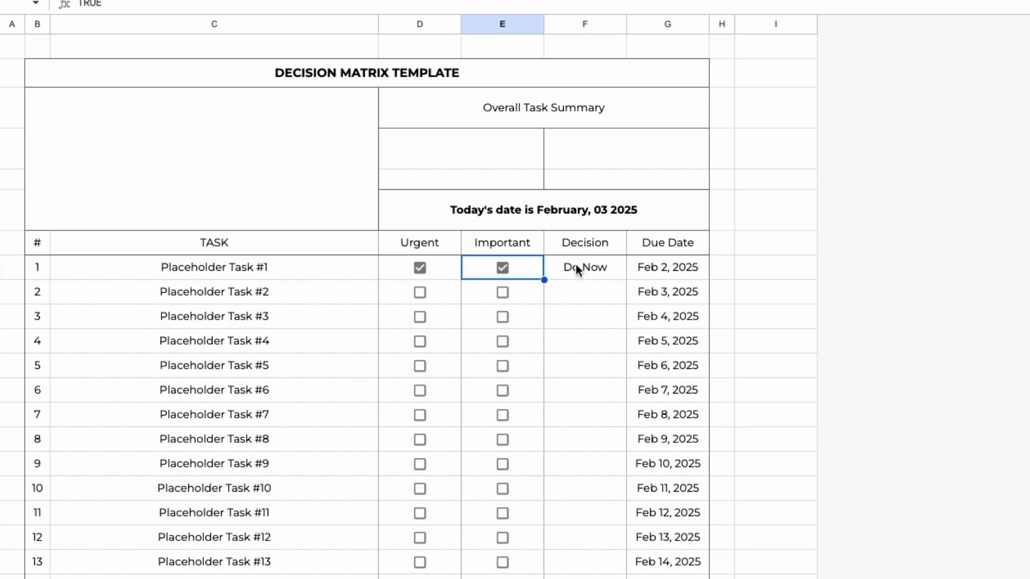
{"action": "left_click", "coordinate": [575, 266]}
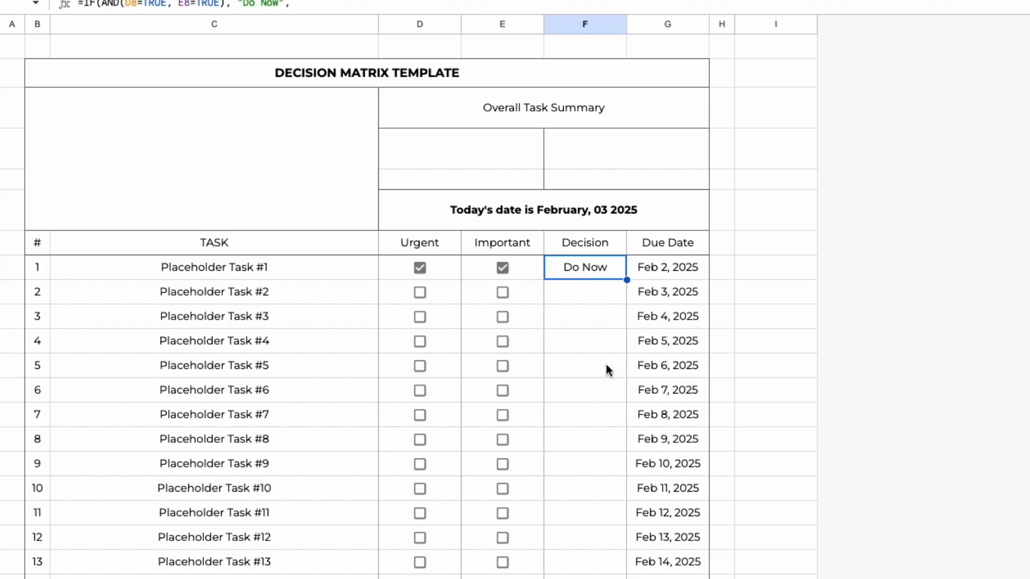
Test the F8 formula with other Urgent and Important checkbox combinations for Placeholder Task #1, ending with only Urgent checked
{"action": "left_click", "coordinate": [506, 268]}
{"action": "left_click", "coordinate": [501, 267]}
{"action": "left_click", "coordinate": [419, 268]}
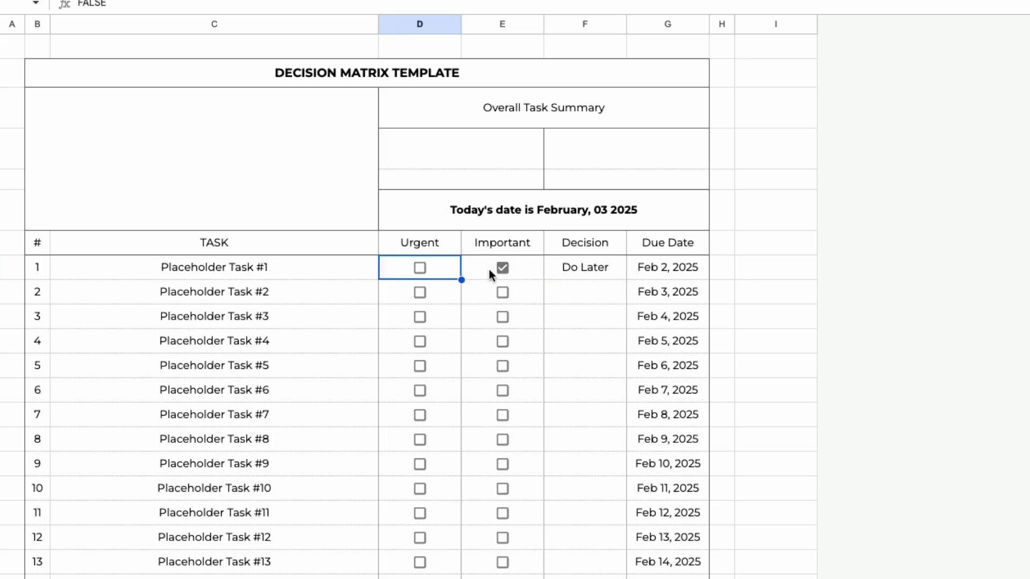
{"action": "left_click", "coordinate": [502, 267]}
{"action": "left_click", "coordinate": [577, 333]}
{"action": "double_click", "coordinate": [593, 276]}
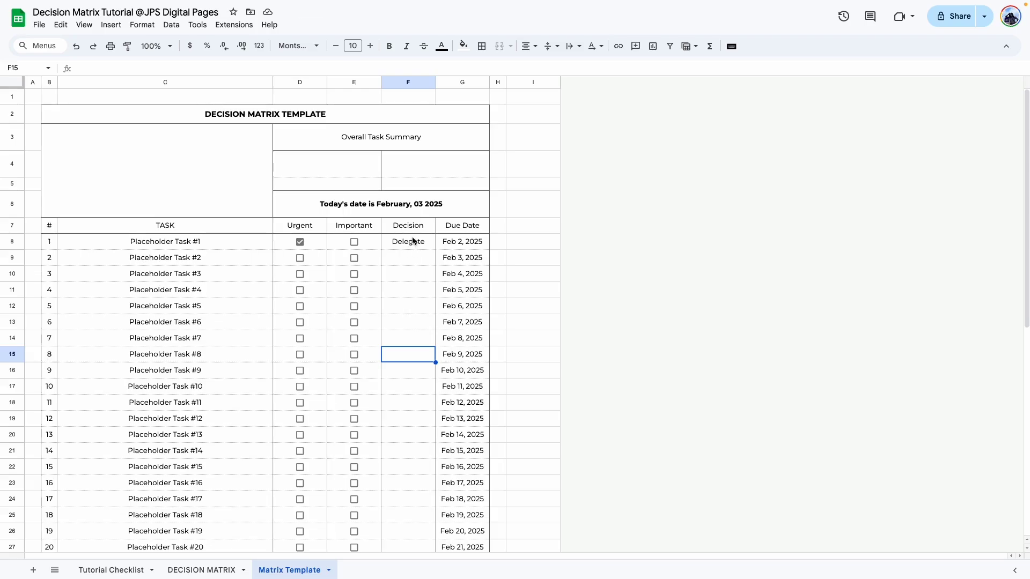
Fill the decision formula from F8 down the Decision column of the task table
{"action": "left_click", "coordinate": [413, 242]}
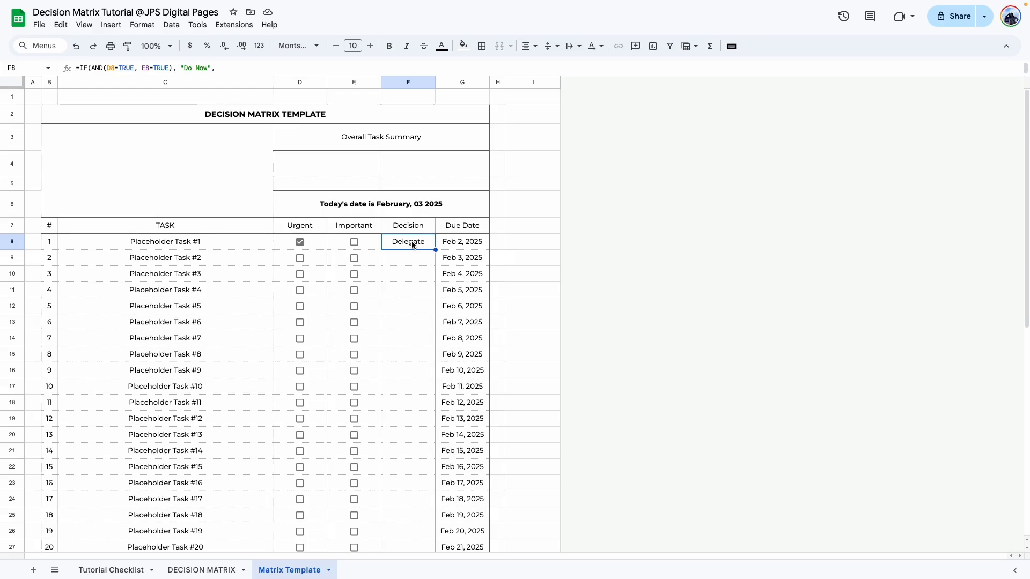
{"action": "left_click_drag", "start_coordinate": [437, 250], "coordinate": [449, 502]}
{"action": "scroll", "coordinate": [448, 502], "scroll_direction": "up", "scroll_amount": 8}
Check blocks of Urgent and Important boxes, including D9:D15 and E13:E19, and open the decision formula in F12 for inspection
{"action": "left_click_drag", "start_coordinate": [300, 257], "coordinate": [307, 360]}
{"action": "key", "text": "space"}
{"action": "left_click_drag", "start_coordinate": [354, 322], "coordinate": [366, 388]}
{"action": "key", "text": "space"}
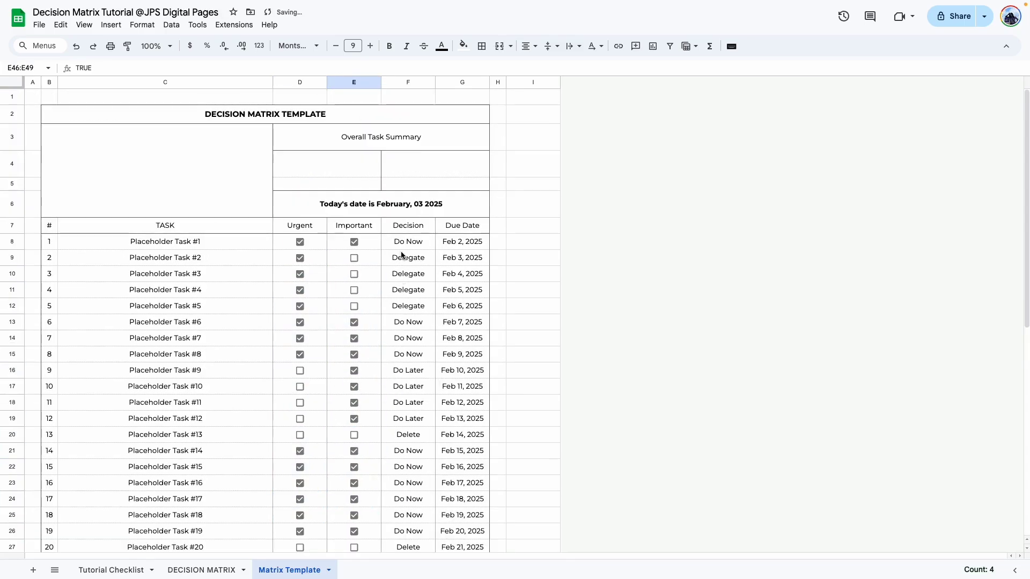
{"action": "double_click", "coordinate": [407, 306]}
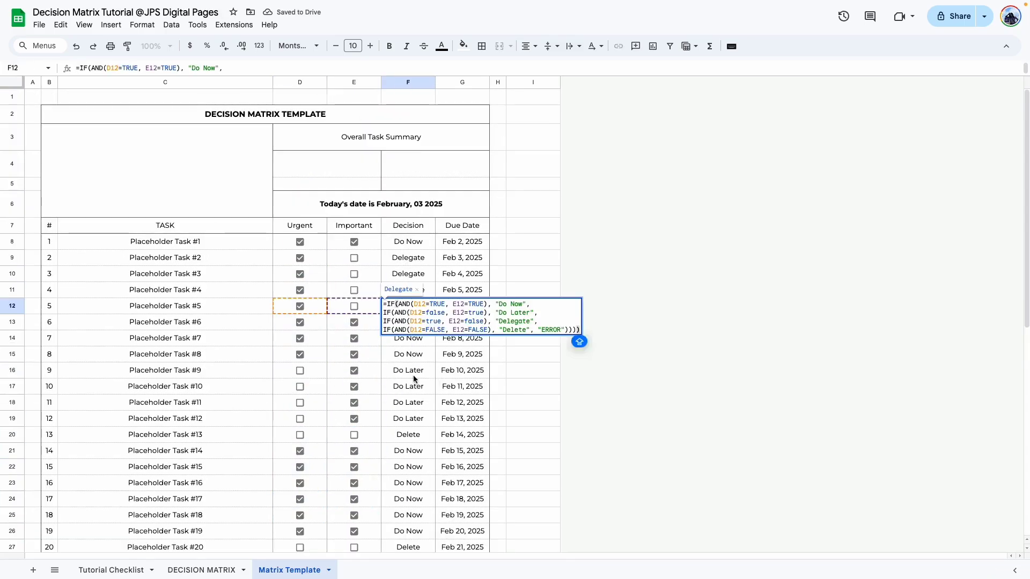
Inspect the decision formulas in F16 and further down the Decision column, and view the Tutorial Checklist sheet at 150% zoom
{"action": "double_click", "coordinate": [407, 370]}
{"action": "double_click", "coordinate": [408, 483]}
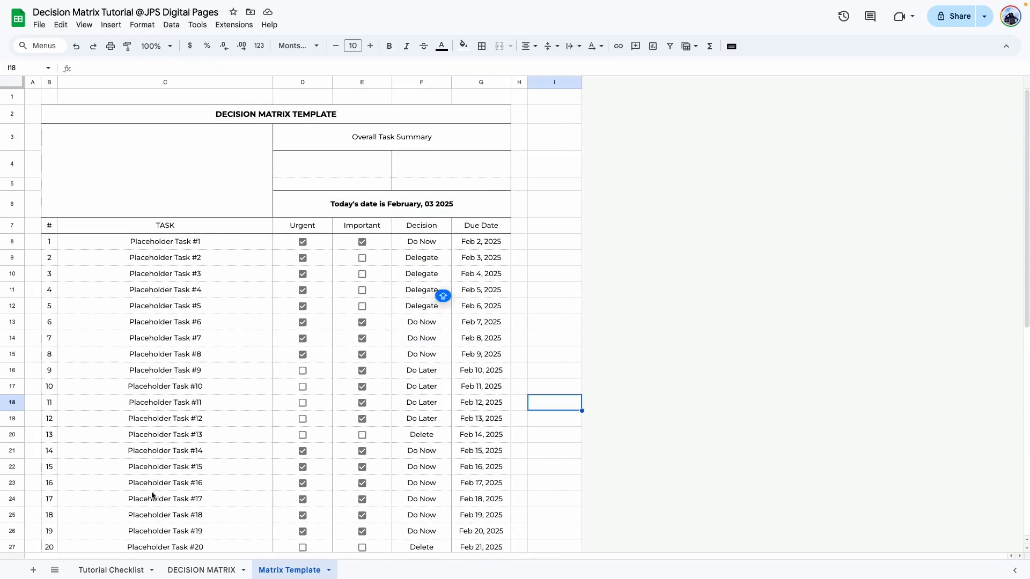
{"action": "left_click", "coordinate": [110, 570]}
{"action": "left_click", "coordinate": [164, 48]}
{"action": "left_click", "coordinate": [155, 152]}
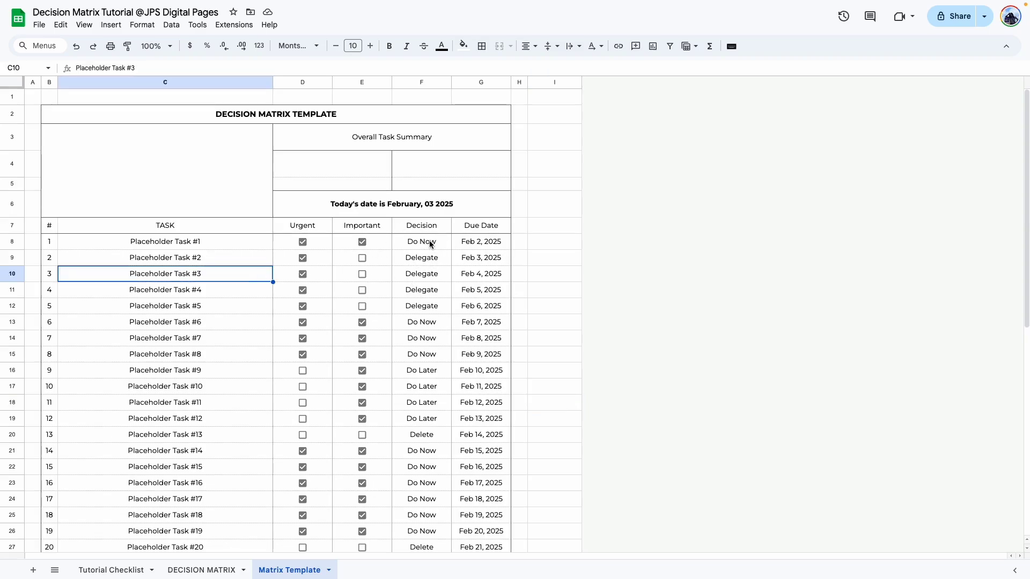
Insert a chart from the Decision values in F8:F48 on Matrix Template and move it into the blank area beneath the title
{"action": "left_click_drag", "start_coordinate": [432, 243], "coordinate": [422, 499]}
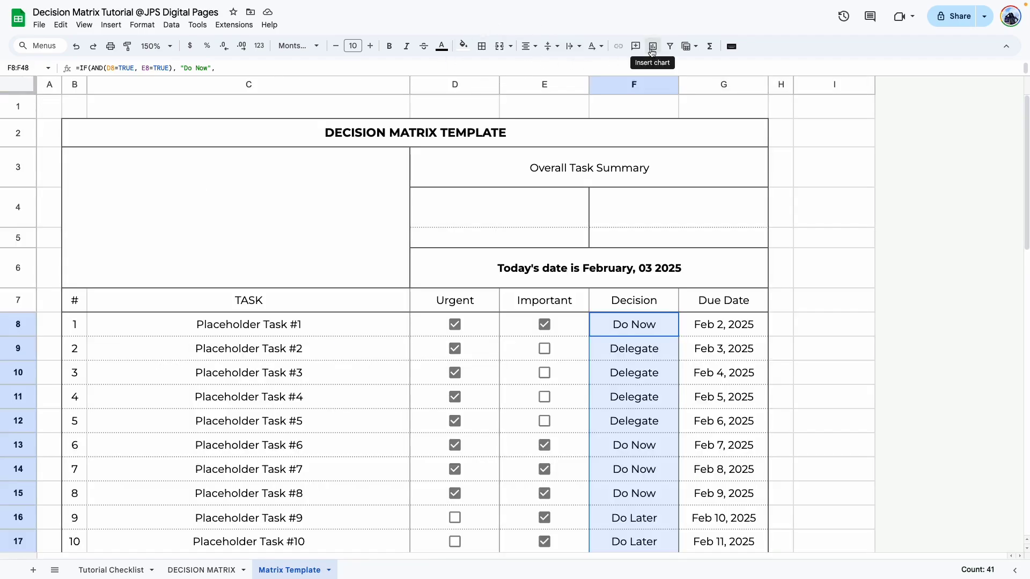
{"action": "left_click", "coordinate": [111, 24]}
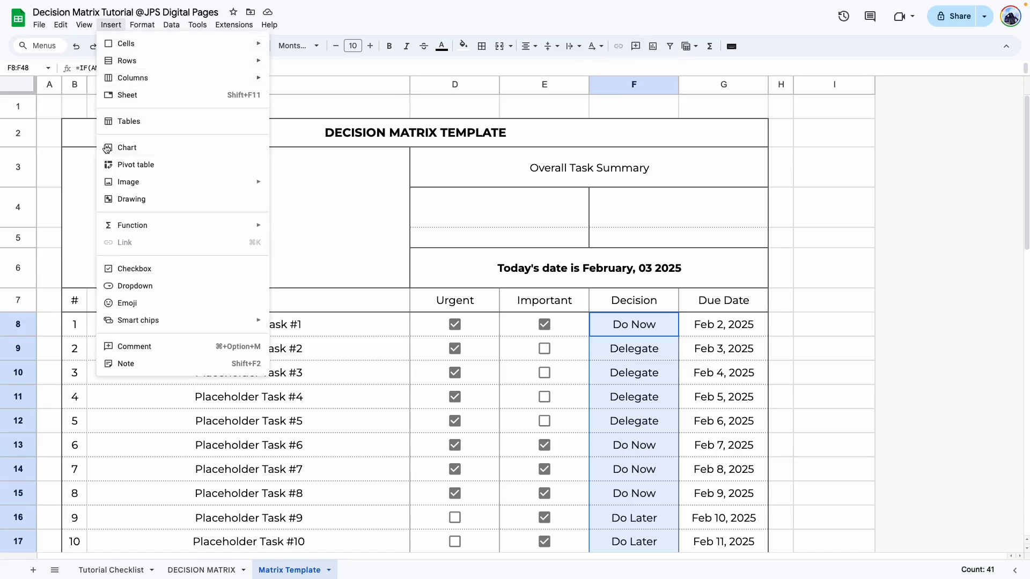
{"action": "left_click", "coordinate": [127, 147]}
{"action": "left_click_drag", "start_coordinate": [732, 272], "coordinate": [441, 196]}
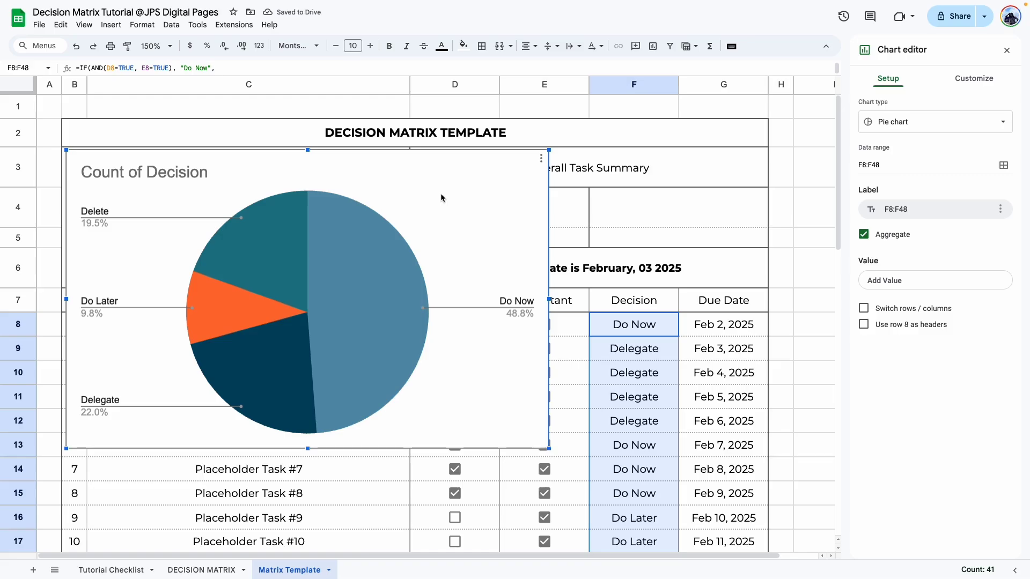
Remove the pie chart's title and set its background and border colors to none
{"action": "left_click", "coordinate": [230, 172]}
{"action": "key", "text": "Delete"}
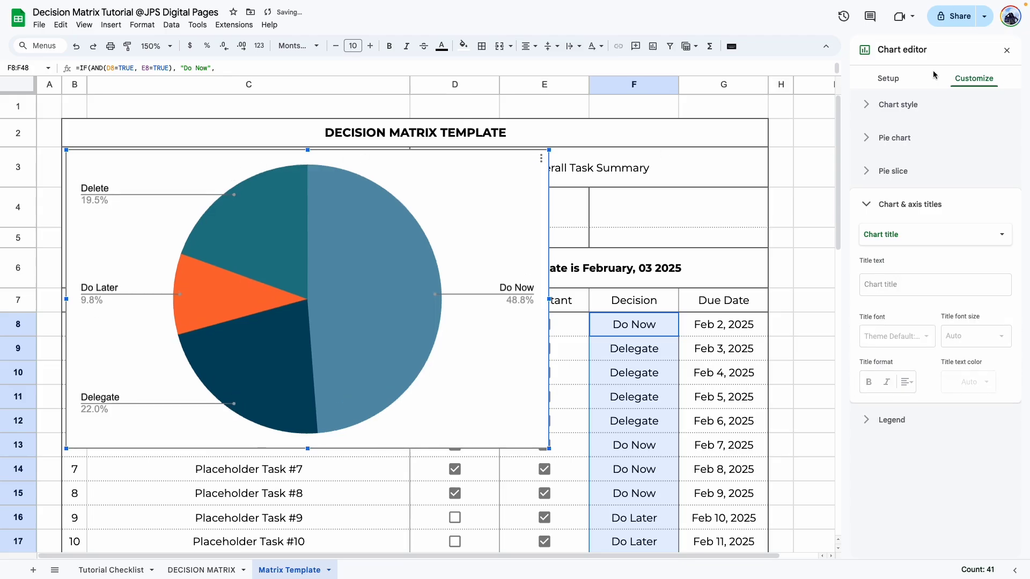
{"action": "left_click", "coordinate": [888, 79]}
{"action": "left_click", "coordinate": [974, 78]}
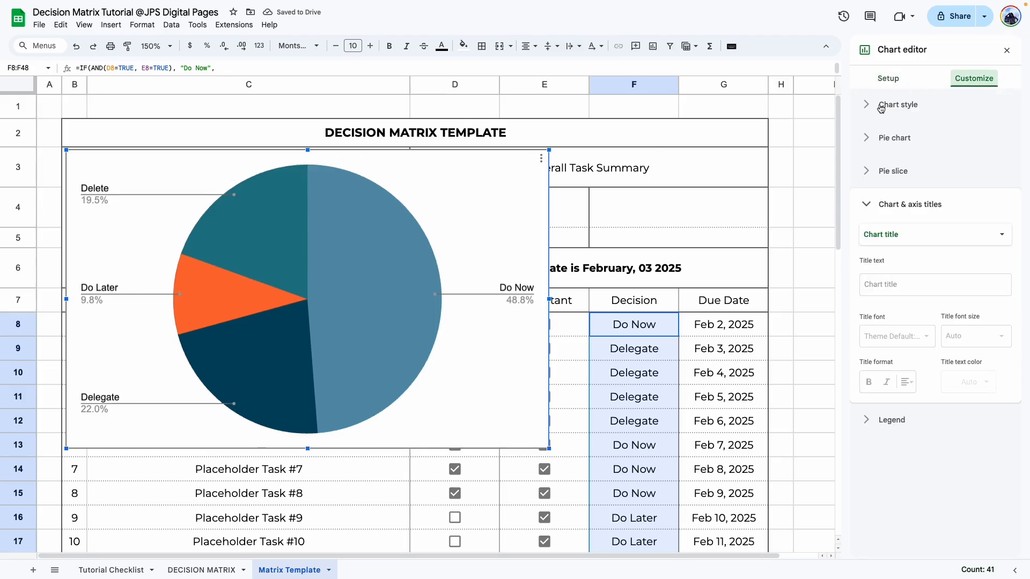
{"action": "left_click", "coordinate": [898, 104]}
{"action": "left_click", "coordinate": [879, 148]}
{"action": "left_click", "coordinate": [893, 174]}
{"action": "left_click", "coordinate": [887, 194]}
{"action": "left_click", "coordinate": [913, 222]}
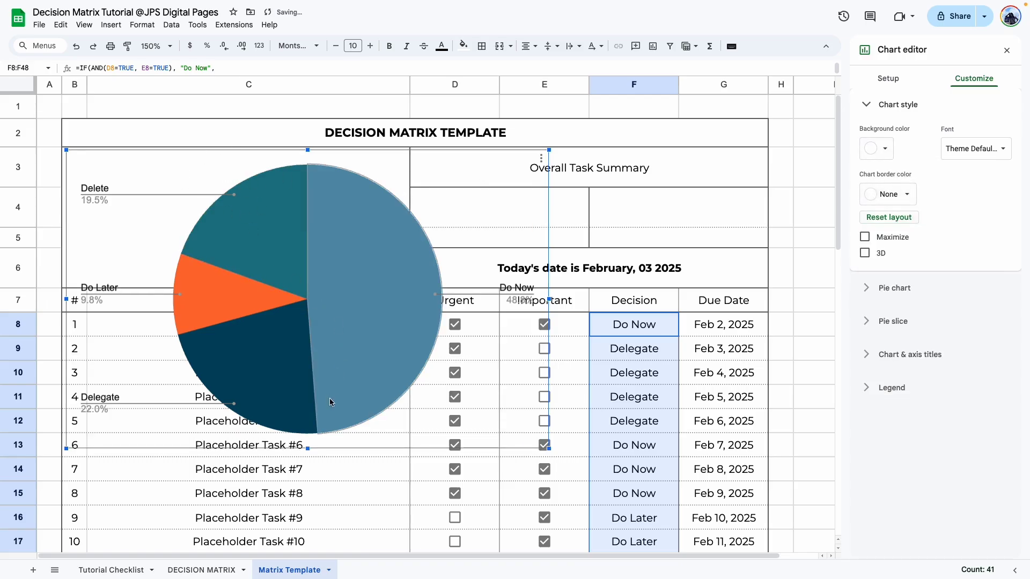
Resize the pie chart to fit the blank merged area beside the Overall Task Summary in rows 3 to 6
{"action": "left_click_drag", "start_coordinate": [308, 448], "coordinate": [307, 286]}
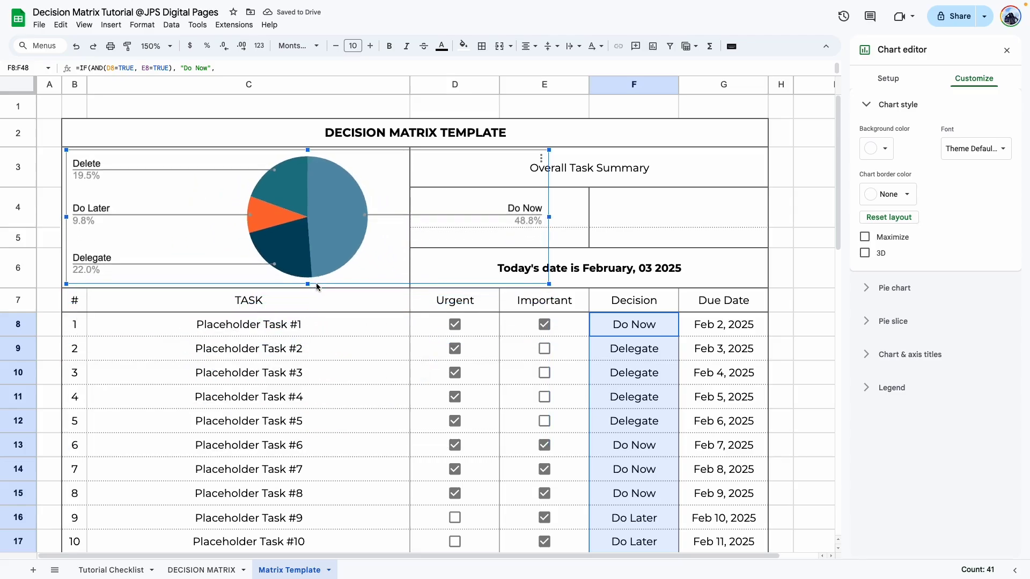
{"action": "left_click_drag", "start_coordinate": [549, 217], "coordinate": [386, 210]}
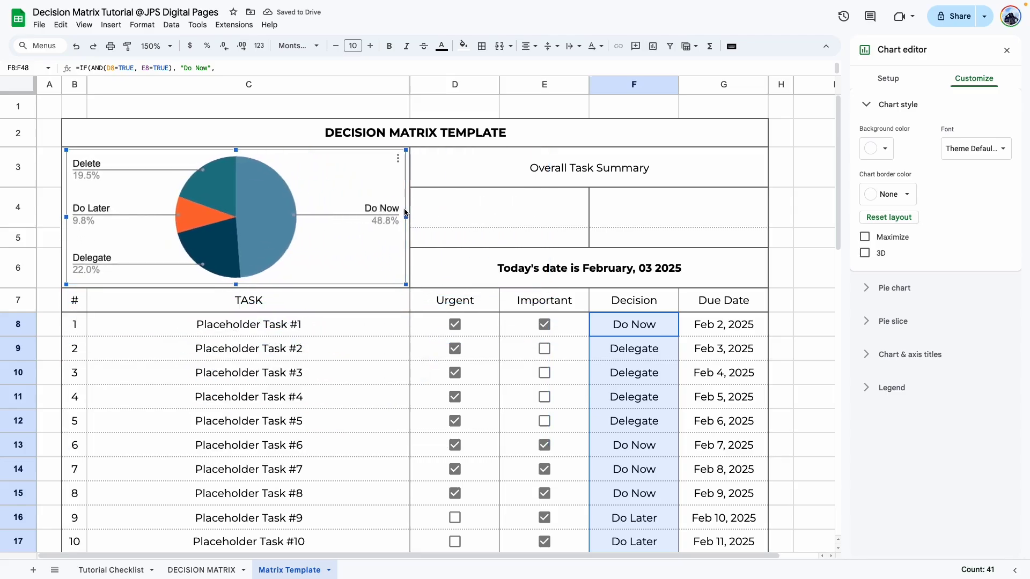
{"action": "left_click", "coordinate": [248, 445]}
Compare with the chart on the DECISION MATRIX sheet and change the Matrix Template pie chart to a bar chart
{"action": "left_click", "coordinate": [360, 255]}
{"action": "left_click", "coordinate": [397, 158]}
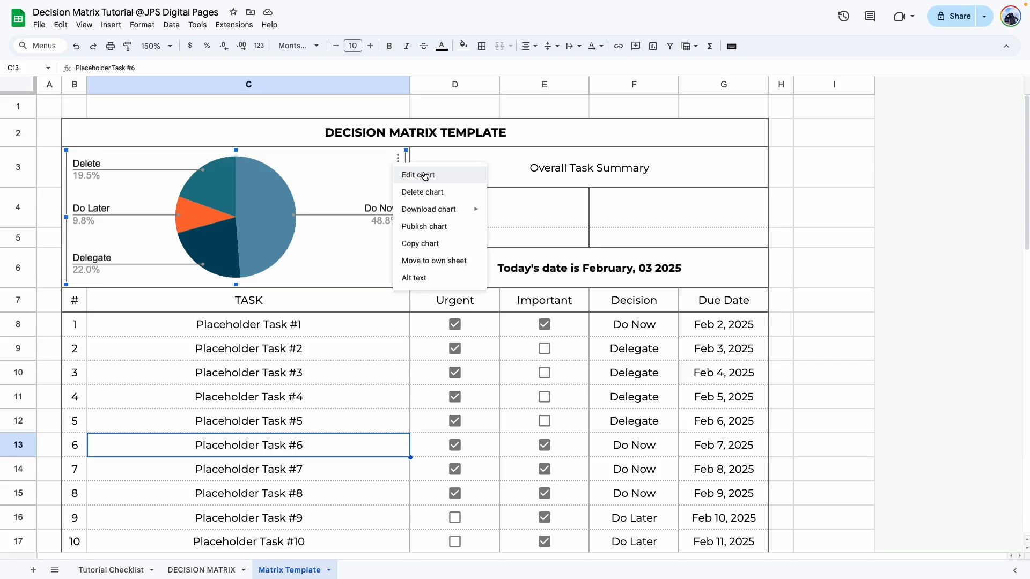
{"action": "left_click", "coordinate": [421, 173]}
{"action": "left_click", "coordinate": [223, 571]}
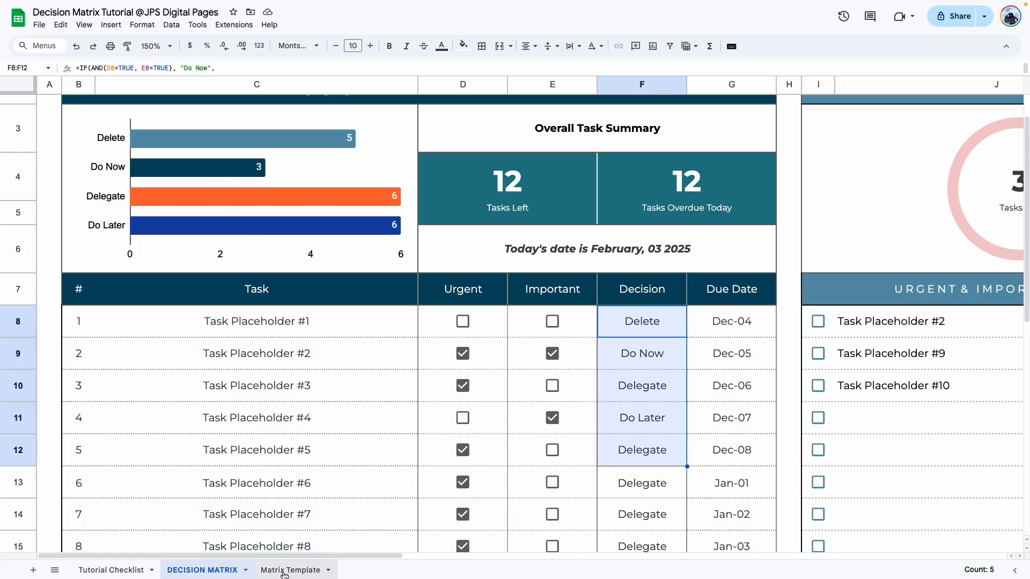
{"action": "left_click", "coordinate": [284, 570]}
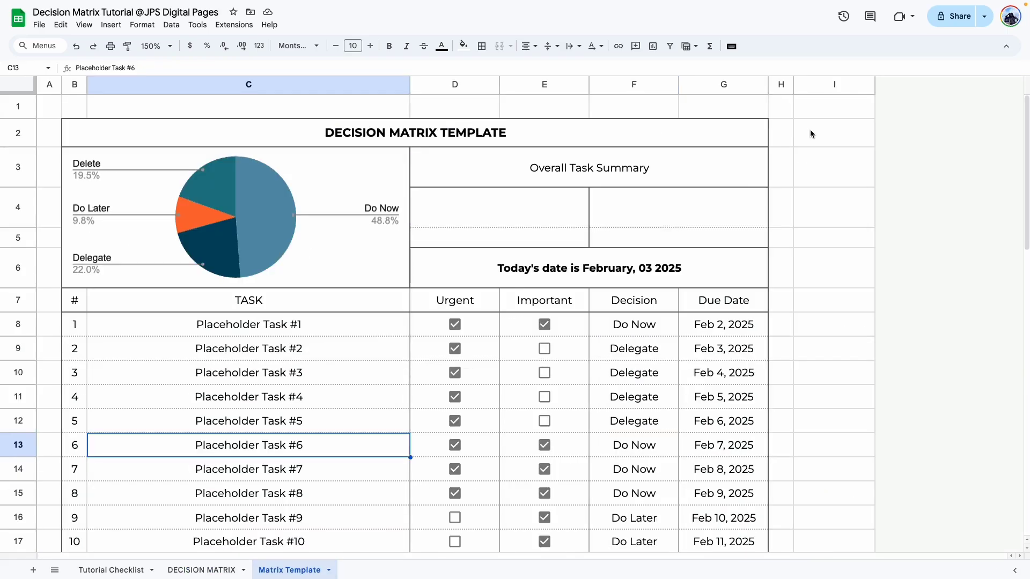
{"action": "left_click", "coordinate": [368, 167]}
{"action": "left_click", "coordinate": [397, 161]}
{"action": "left_click", "coordinate": [404, 175]}
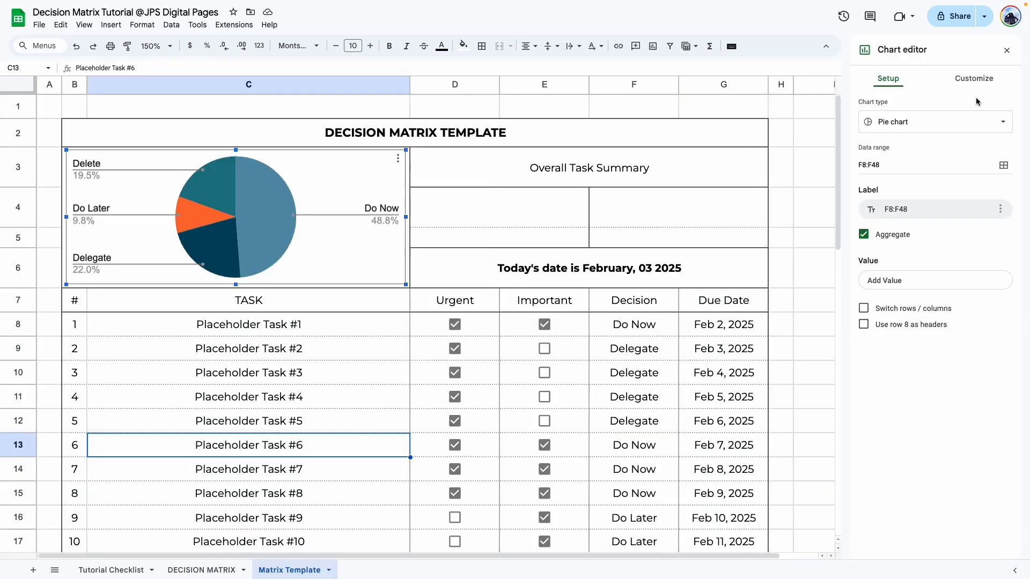
{"action": "left_click", "coordinate": [894, 123]}
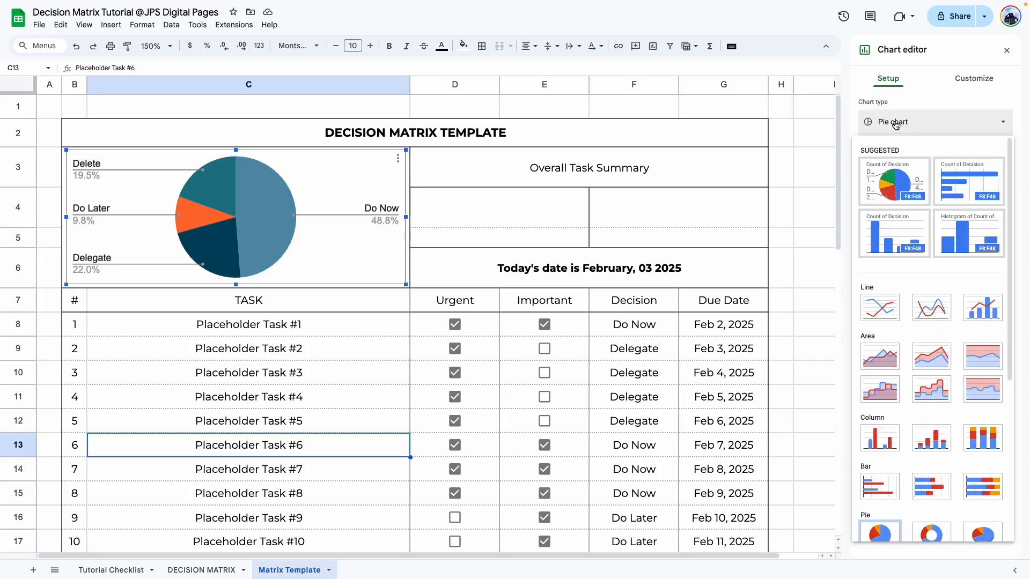
{"action": "left_click", "coordinate": [973, 176]}
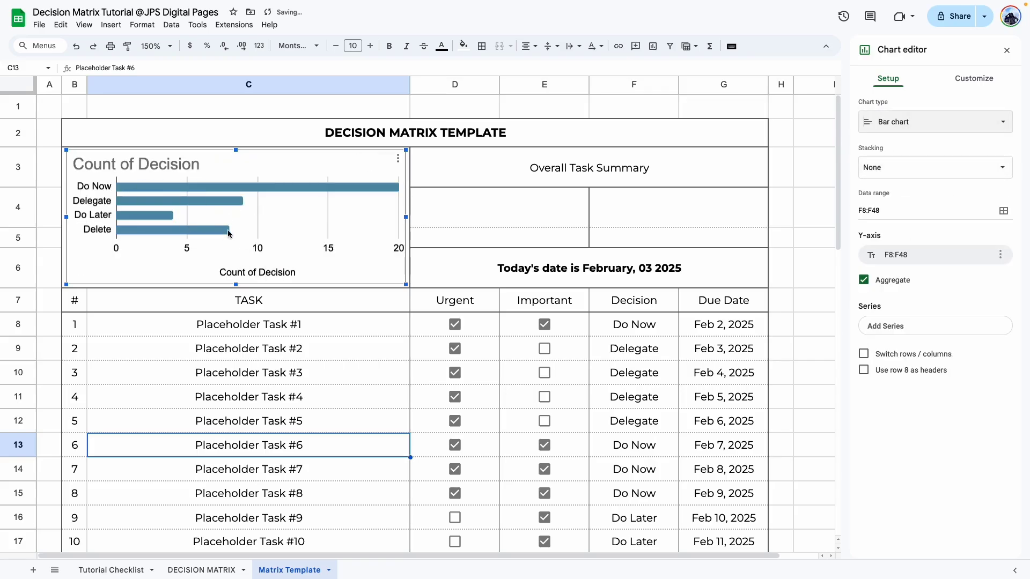
Remove the bar chart's title and its horizontal axis title
{"action": "left_click", "coordinate": [159, 166]}
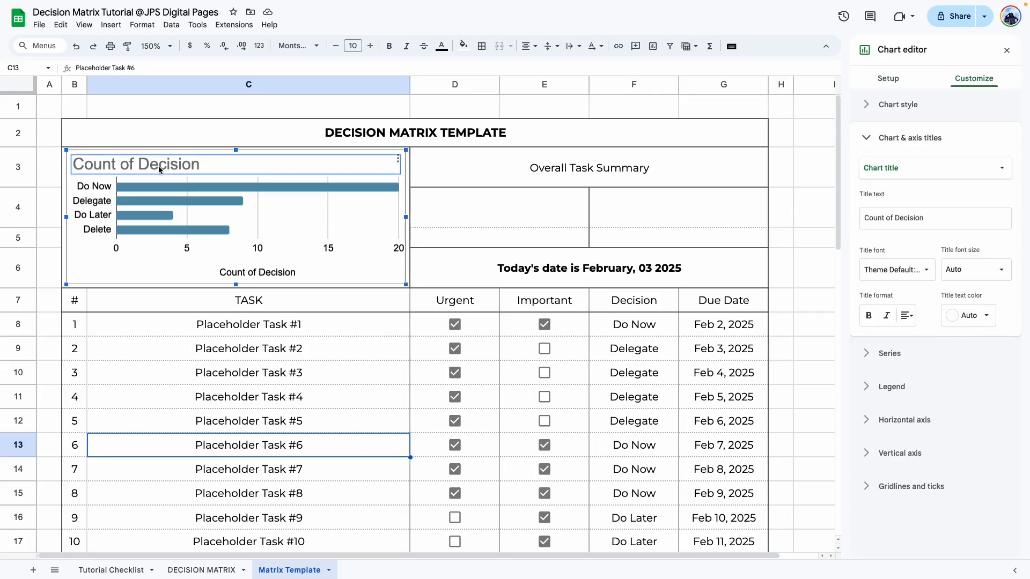
{"action": "left_click", "coordinate": [295, 275]}
{"action": "key", "text": "Delete"}
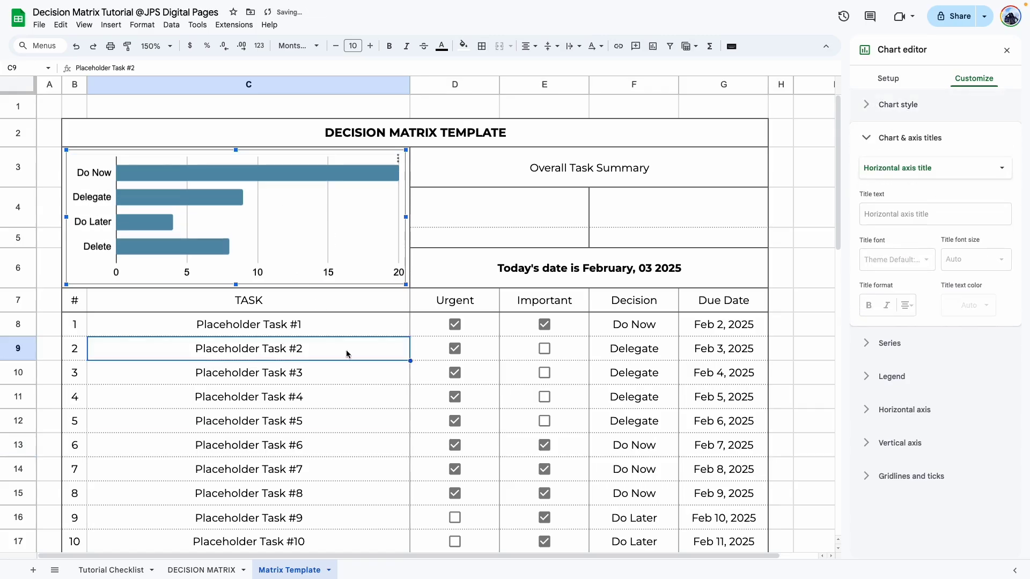
{"action": "left_click", "coordinate": [322, 375]}
{"action": "key", "text": "Down"}
{"action": "key", "text": "Down"}
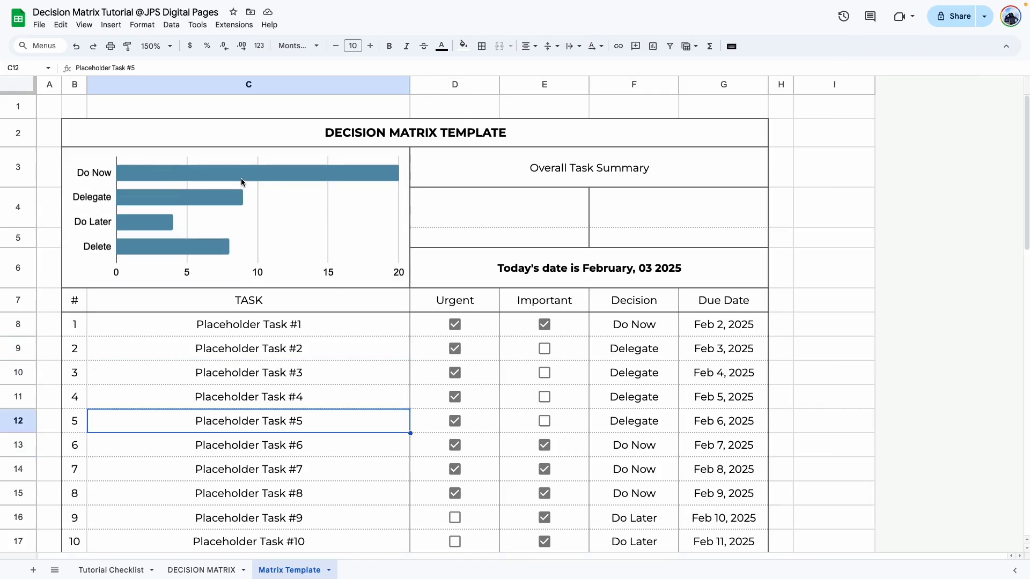
Set the bar fill colors to the theme's steel blue for Do Now and dark navy for Delegate
{"action": "double_click", "coordinate": [158, 249]}
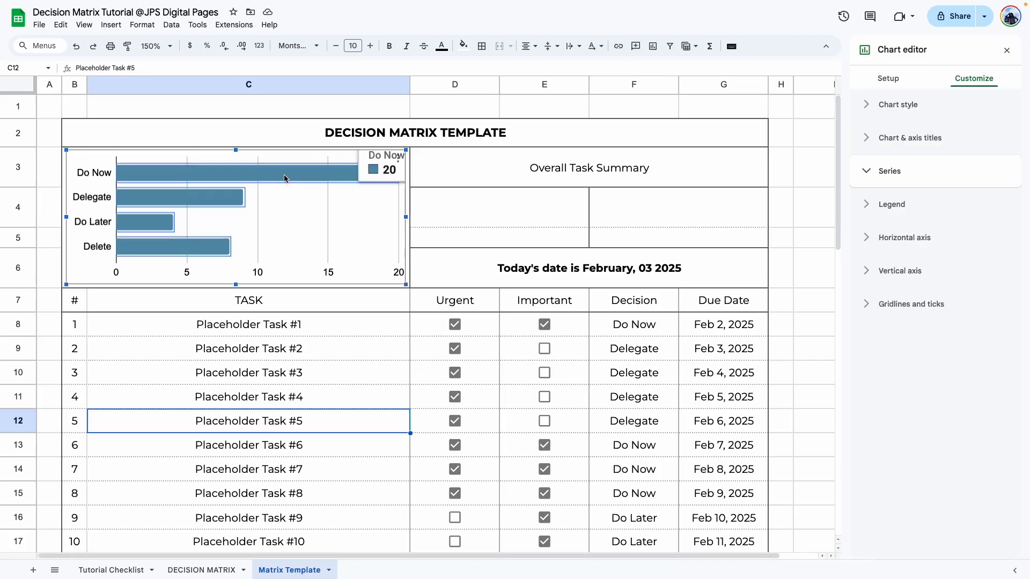
{"action": "left_click", "coordinate": [350, 178]}
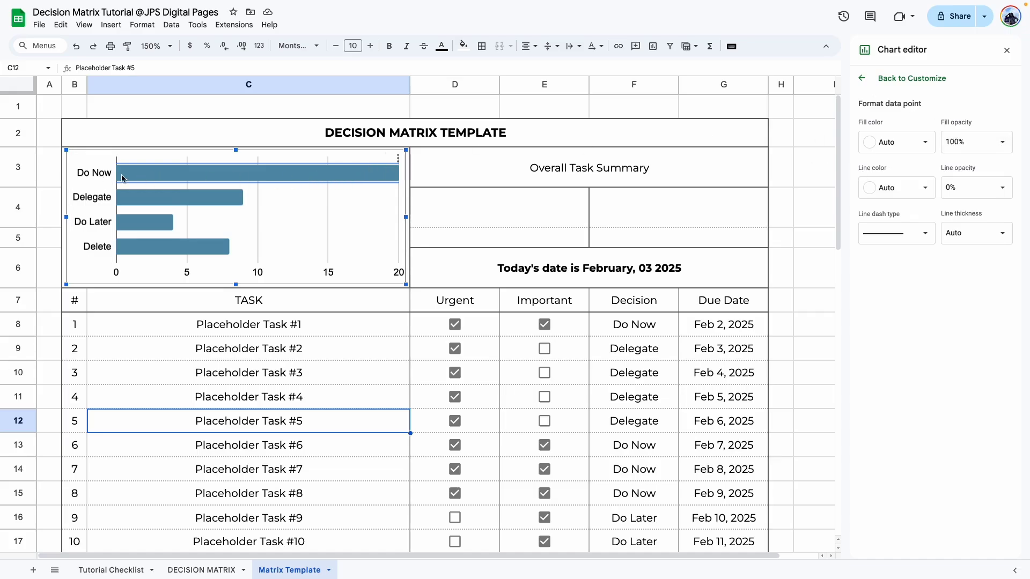
{"action": "left_click", "coordinate": [913, 147]}
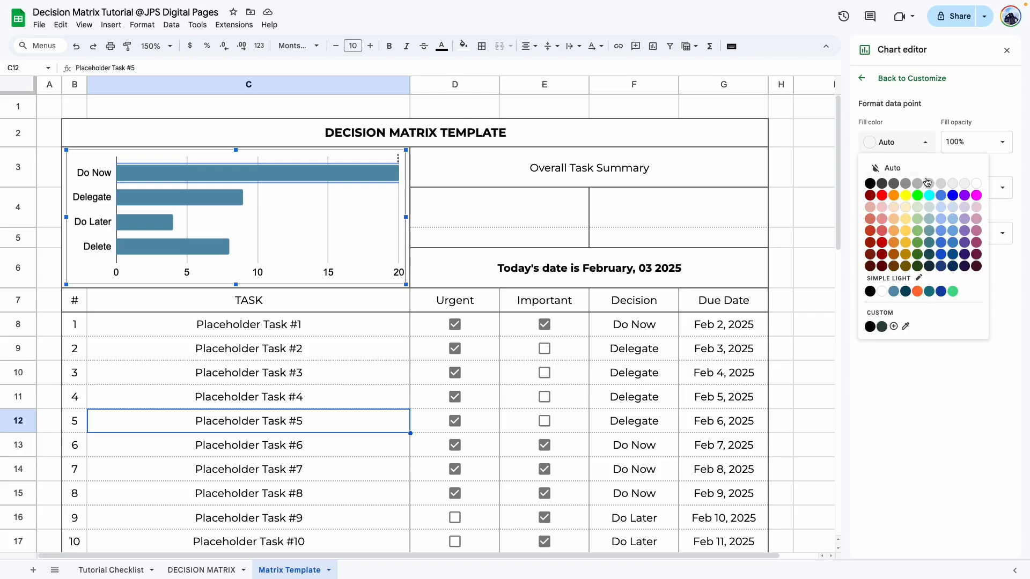
{"action": "left_click", "coordinate": [894, 291]}
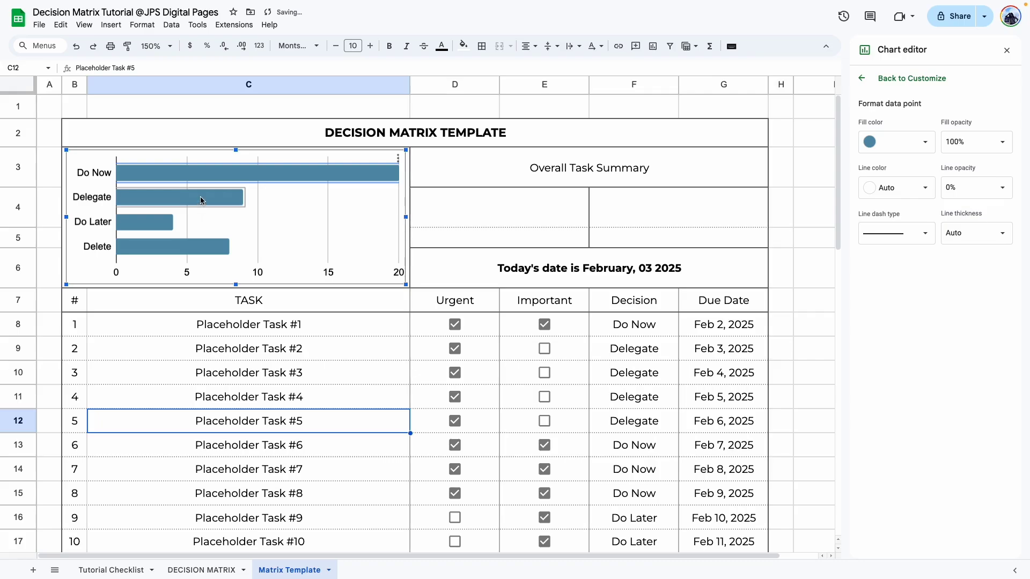
{"action": "left_click", "coordinate": [200, 201]}
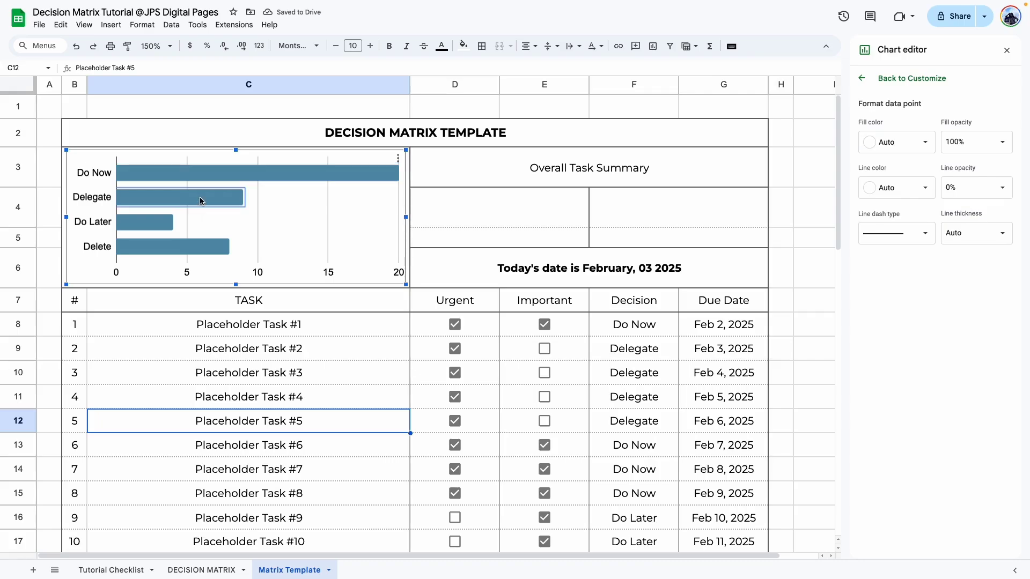
{"action": "left_click", "coordinate": [911, 146]}
{"action": "left_click", "coordinate": [909, 295]}
Set the bar fill colors to the theme's orange for Do Later and royal blue for Delete
{"action": "left_click", "coordinate": [145, 222]}
{"action": "left_click", "coordinate": [896, 145]}
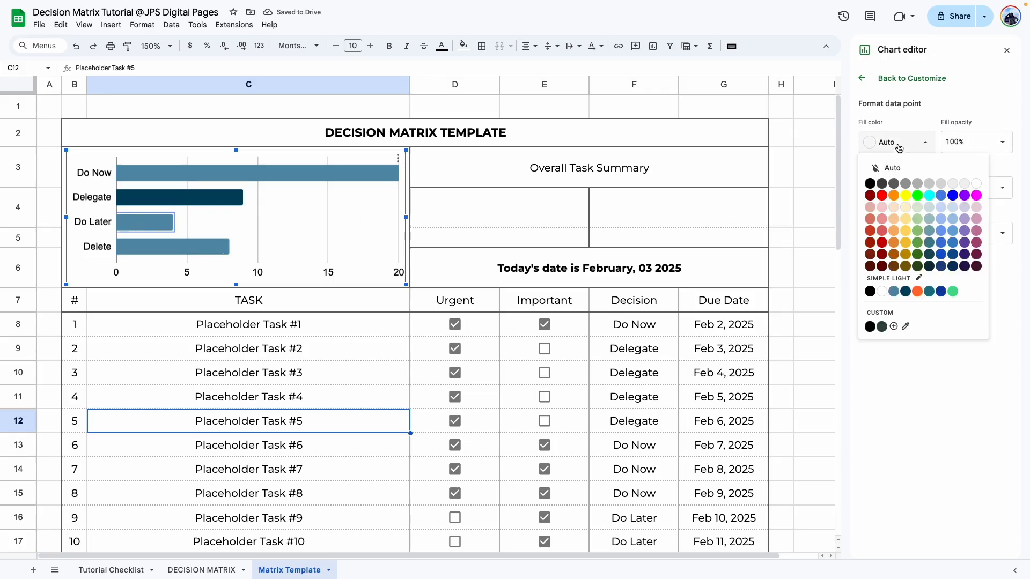
{"action": "left_click", "coordinate": [917, 291]}
{"action": "left_click", "coordinate": [189, 248]}
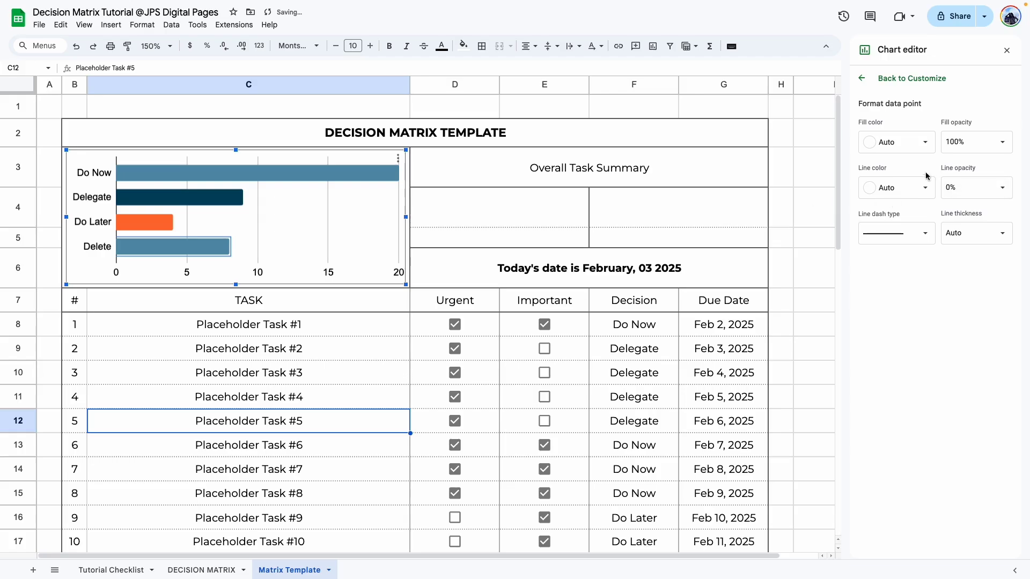
{"action": "left_click", "coordinate": [895, 148]}
{"action": "left_click", "coordinate": [942, 292]}
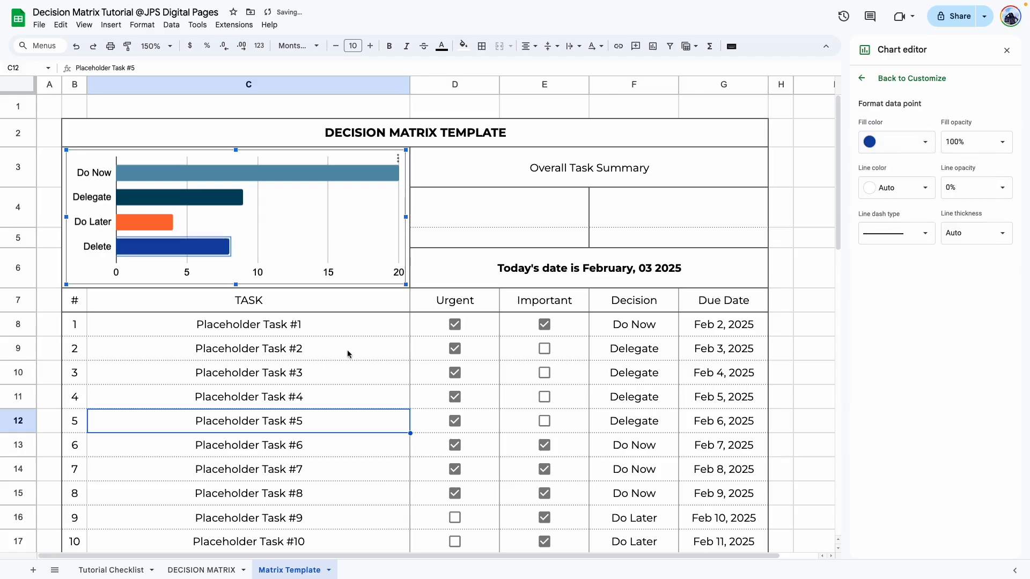
{"action": "left_click", "coordinate": [361, 346]}
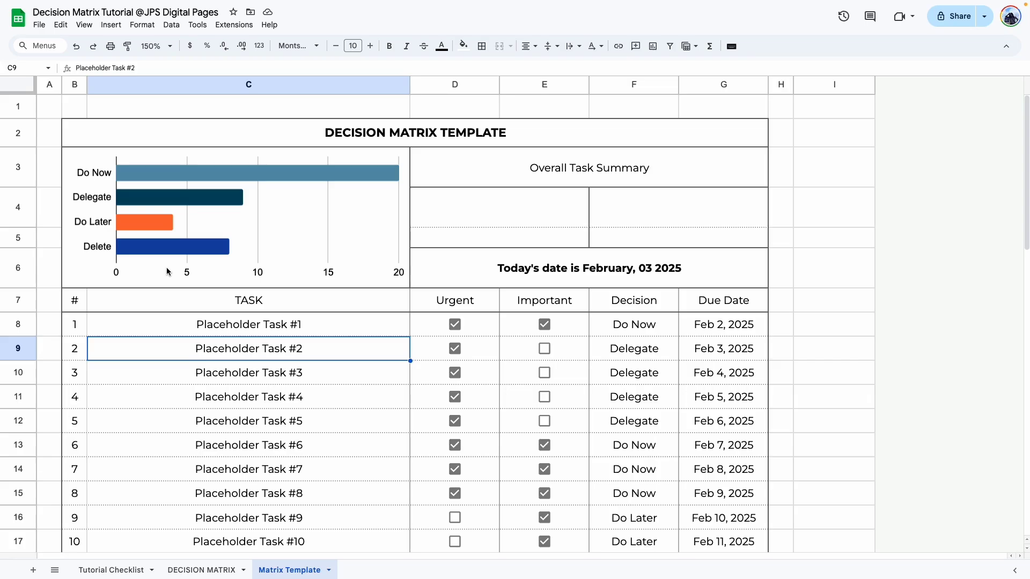
Check off "Add formulas and graphs to Decision Matrix Table" on the Tutorial Checklist sheet and select the individual sections item in B6
{"action": "left_click", "coordinate": [155, 46]}
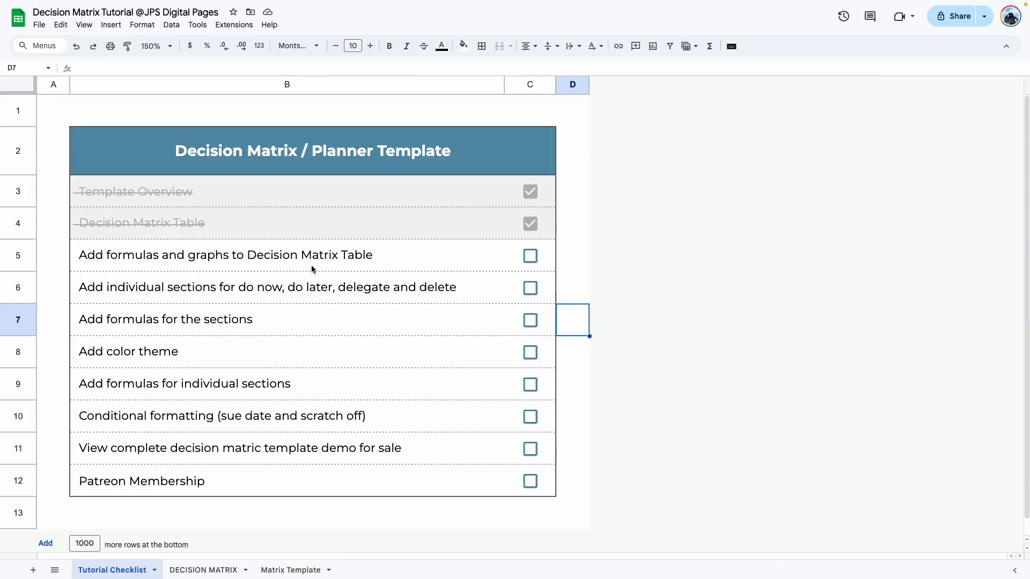
{"action": "left_click", "coordinate": [531, 256]}
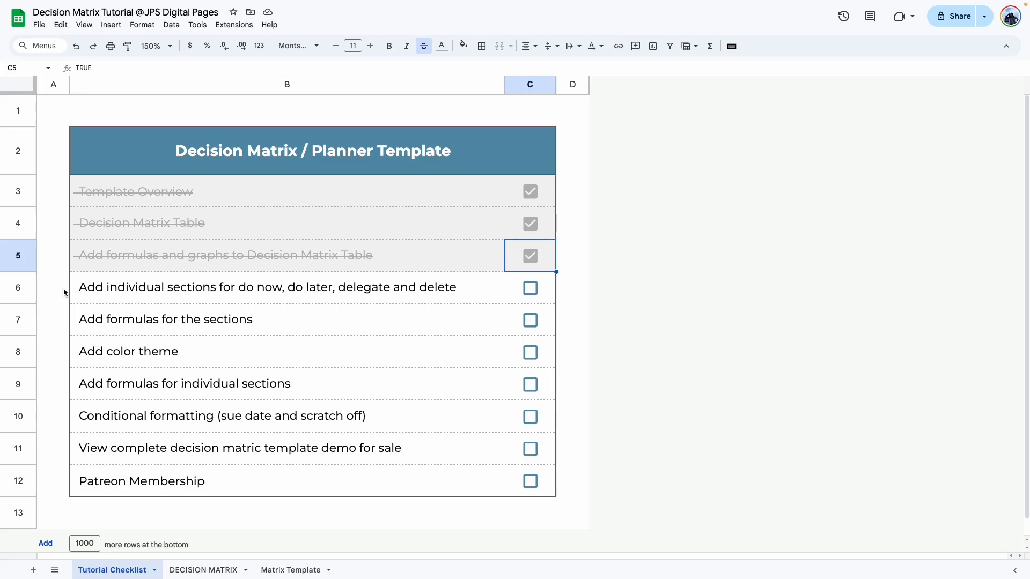
{"action": "left_click", "coordinate": [99, 294]}
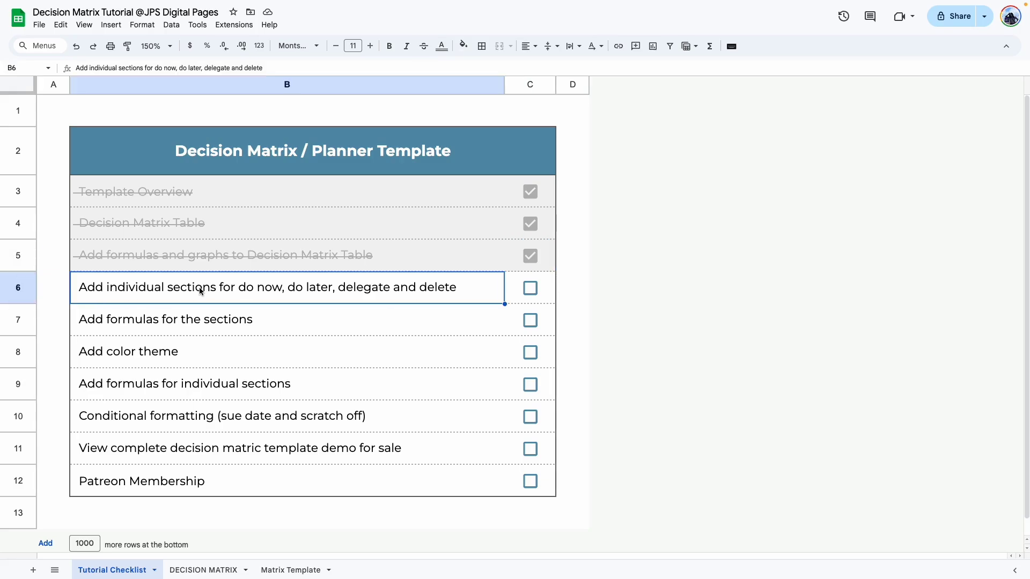
Review the Do Now, Do Later and Delegate sections on the DECISION MATRIX sheet at 100% zoom
{"action": "left_click", "coordinate": [204, 570]}
{"action": "left_click", "coordinate": [169, 46]}
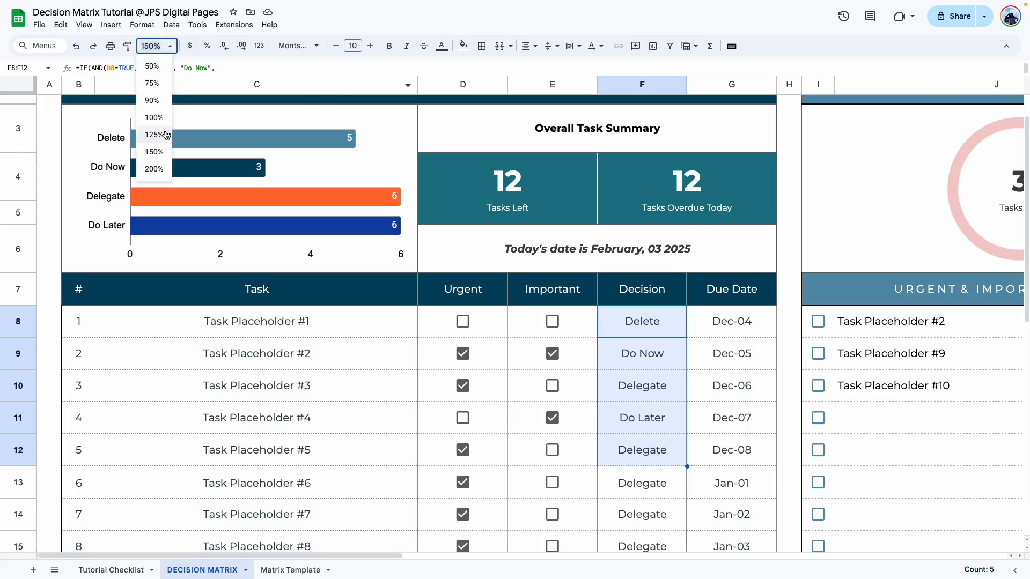
{"action": "left_click", "coordinate": [153, 118]}
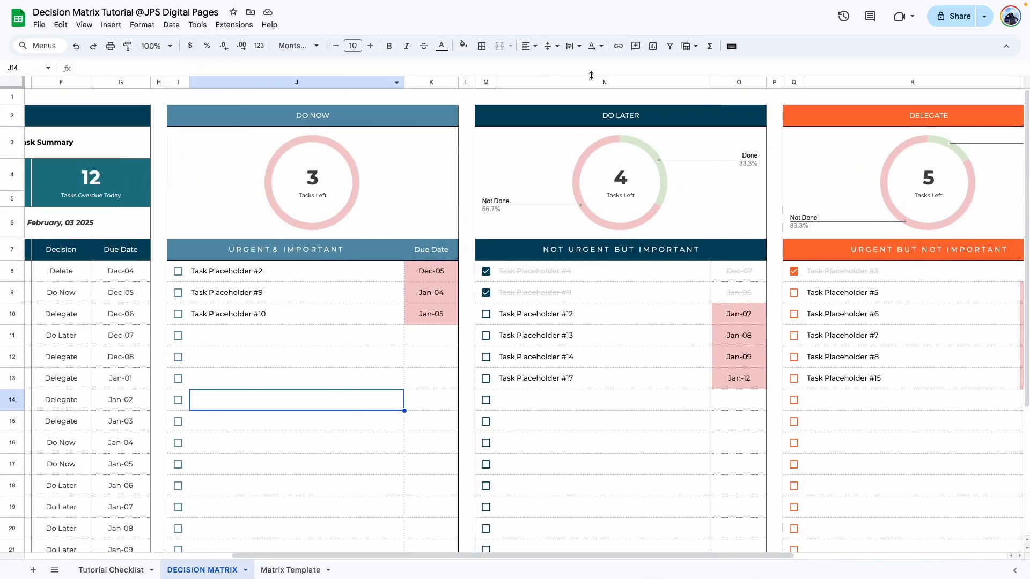
{"action": "left_click_drag", "start_coordinate": [706, 556], "coordinate": [552, 558]}
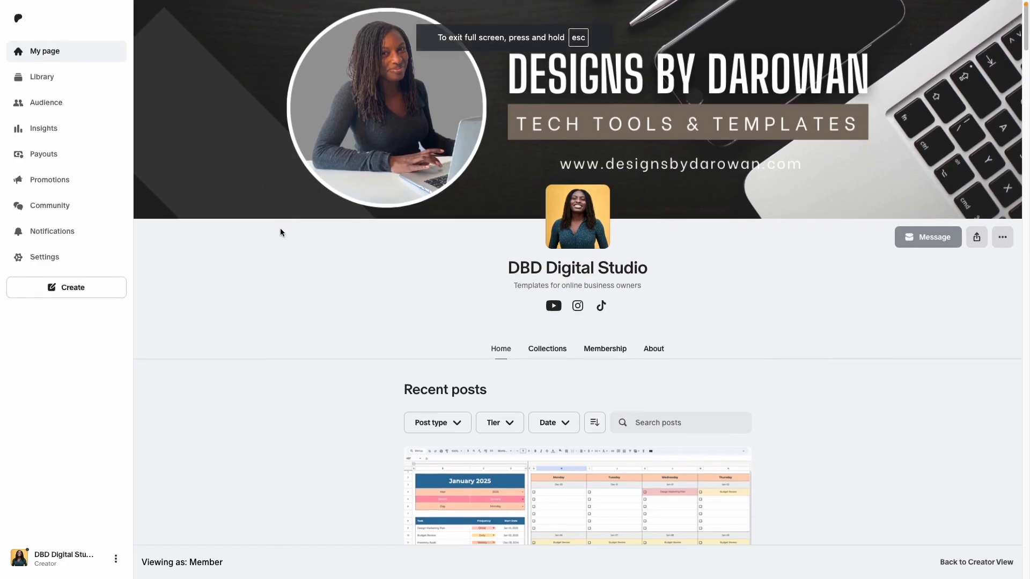
Browse the recent Google Sheets template posts on the DBD Digital Studio Patreon page
{"action": "scroll", "coordinate": [280, 230], "scroll_direction": "down", "scroll_amount": 3}
{"action": "scroll", "coordinate": [280, 232], "scroll_direction": "down", "scroll_amount": 10}
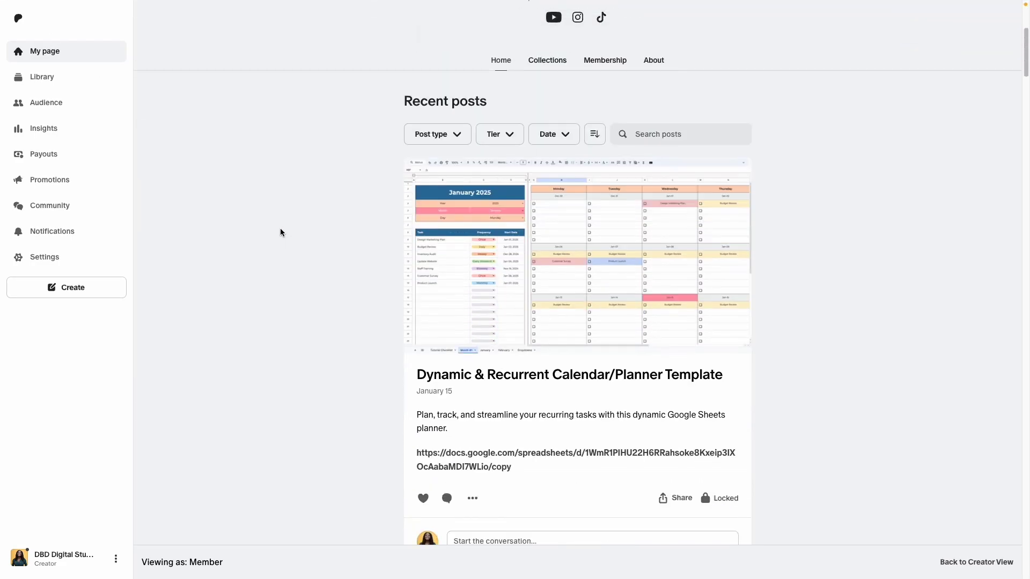
{"action": "scroll", "coordinate": [280, 231], "scroll_direction": "down", "scroll_amount": 10}
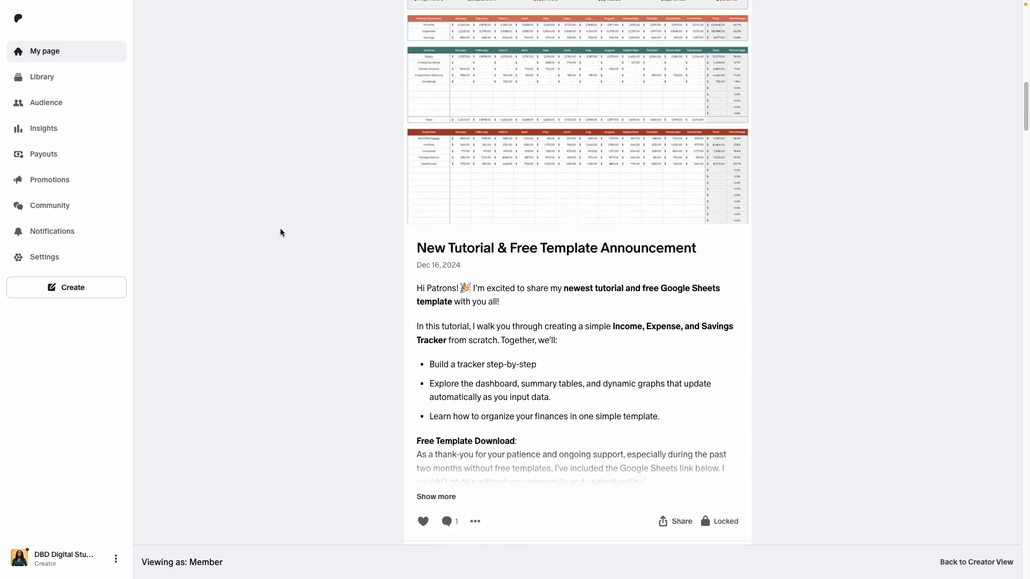
{"action": "scroll", "coordinate": [280, 232], "scroll_direction": "down", "scroll_amount": 15}
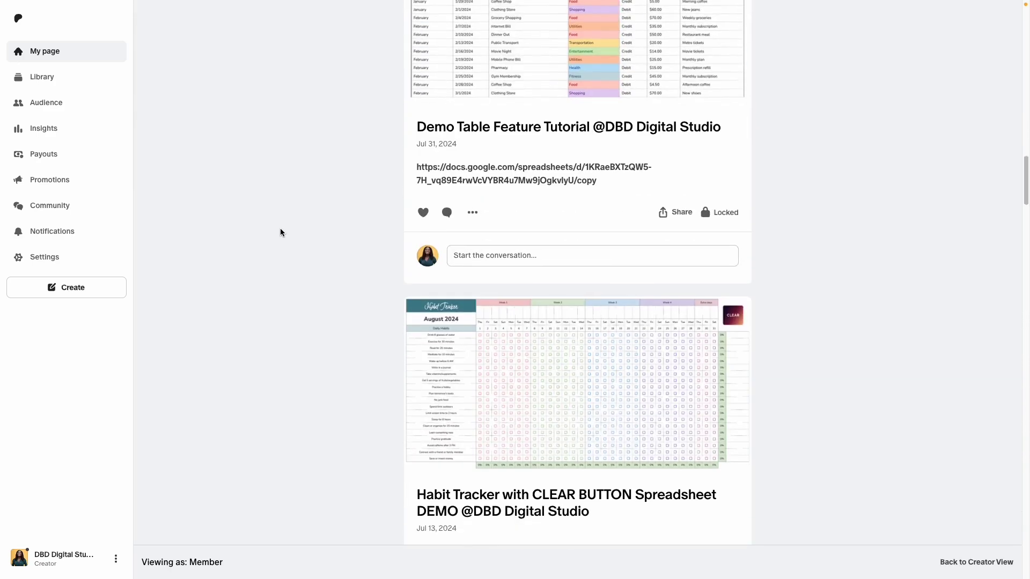
{"action": "scroll", "coordinate": [280, 233], "scroll_direction": "down", "scroll_amount": 11}
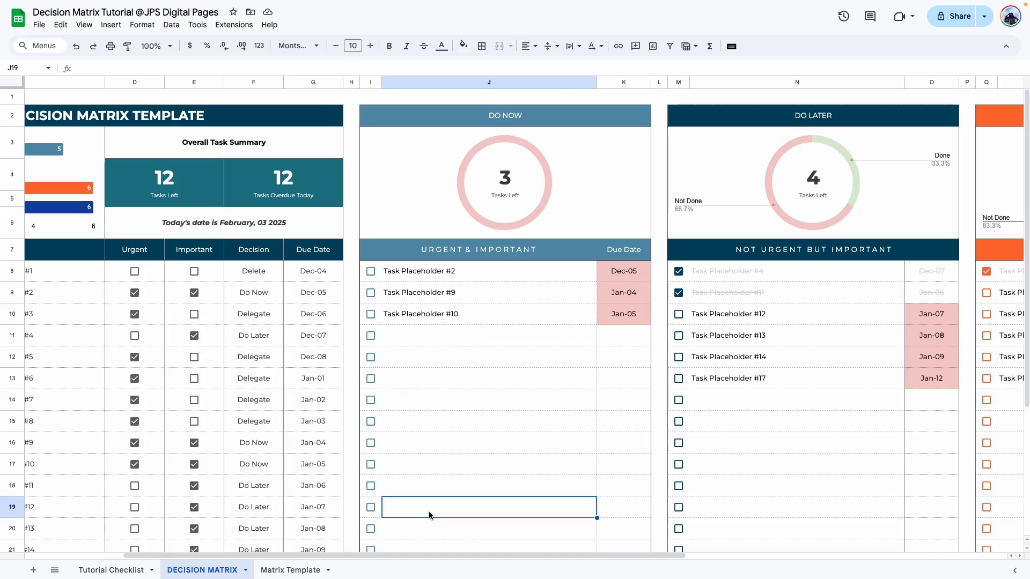
Examine columns I, J and K that make up the Do Now section on the DECISION MATRIX sheet
{"action": "key", "text": "Up"}
{"action": "key", "text": "Up"}
{"action": "key", "text": "Up"}
{"action": "left_click_drag", "start_coordinate": [305, 556], "coordinate": [405, 572]}
{"action": "left_click", "coordinate": [454, 82]}
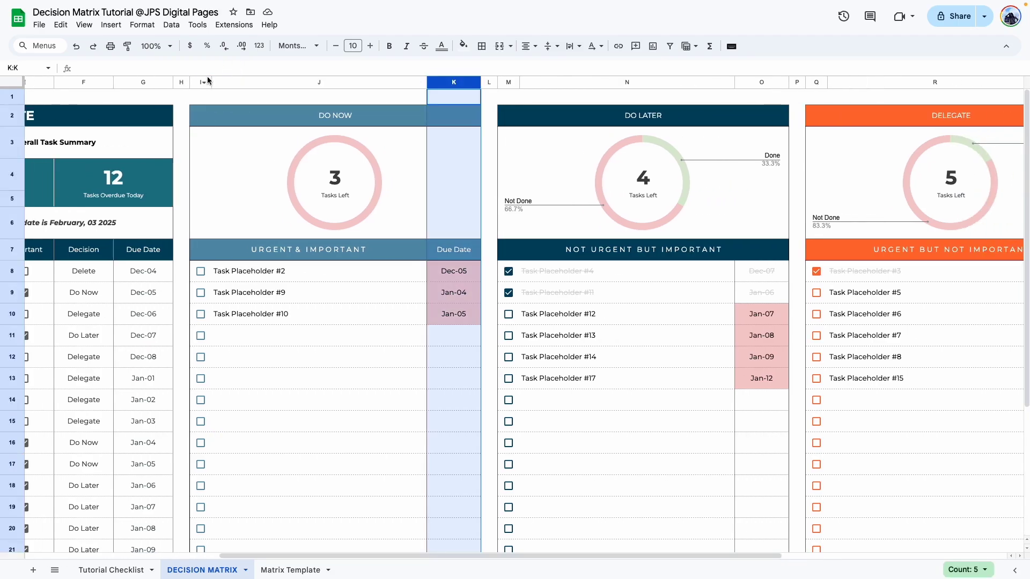
{"action": "left_click", "coordinate": [287, 81]}
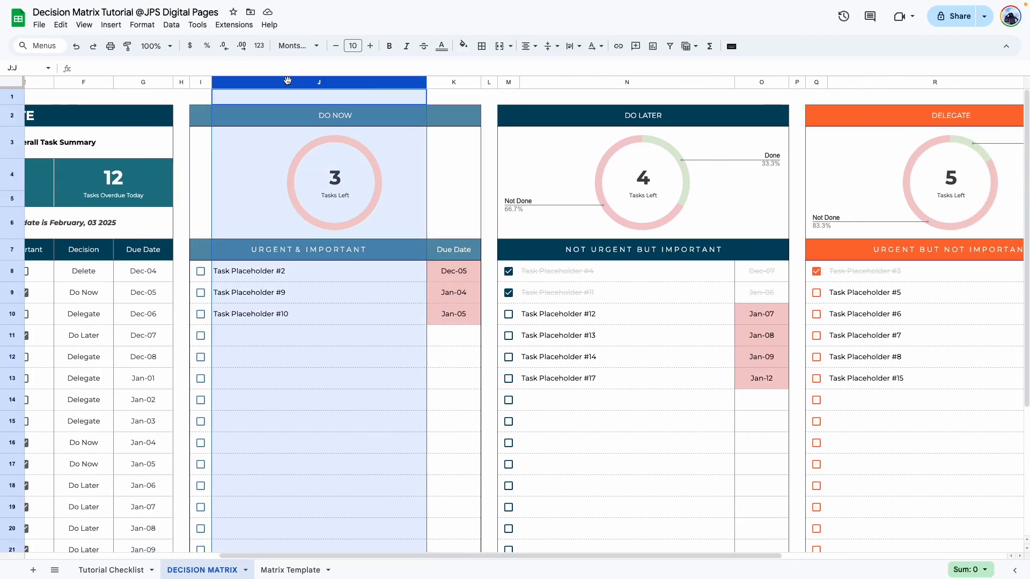
{"action": "left_click", "coordinate": [439, 82]}
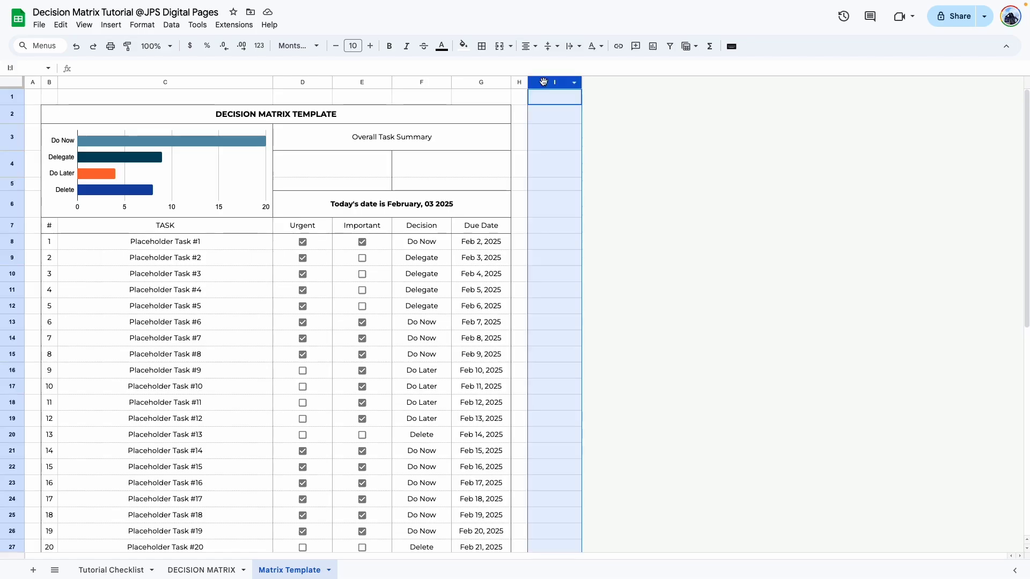
Insert additional columns to the right of column I on the Matrix Template sheet to make room for the individual sections
{"action": "right_click", "coordinate": [543, 81]}
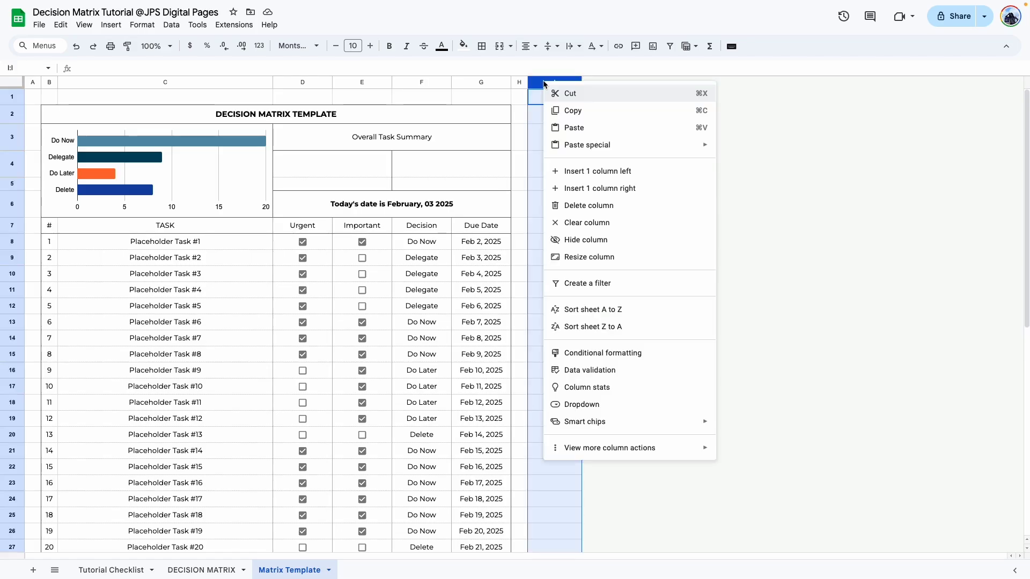
{"action": "left_click", "coordinate": [621, 188]}
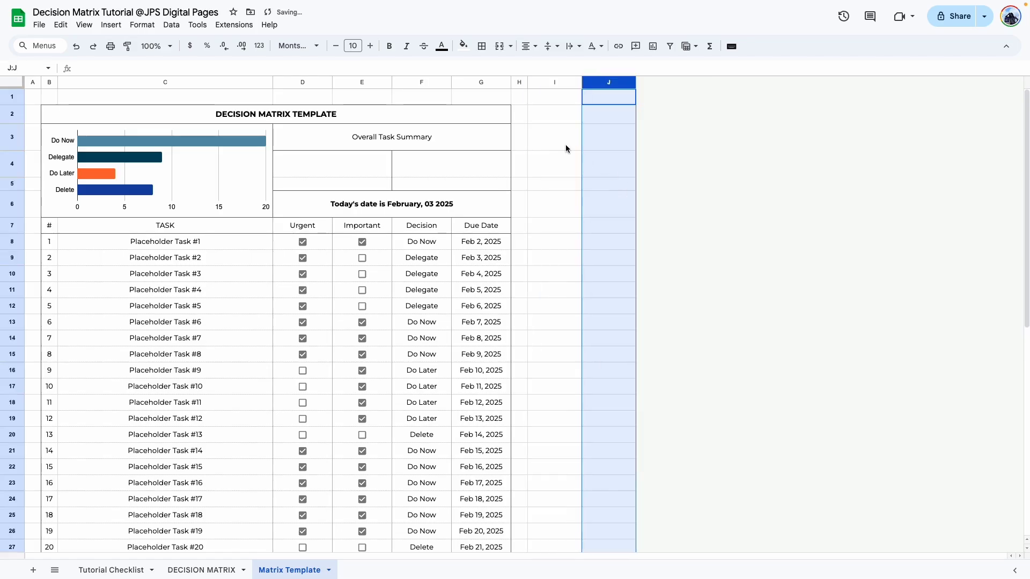
{"action": "left_click_drag", "start_coordinate": [547, 82], "coordinate": [716, 82]}
{"action": "right_click", "coordinate": [716, 82]}
{"action": "left_click", "coordinate": [773, 190]}
{"action": "left_click", "coordinate": [663, 82]}
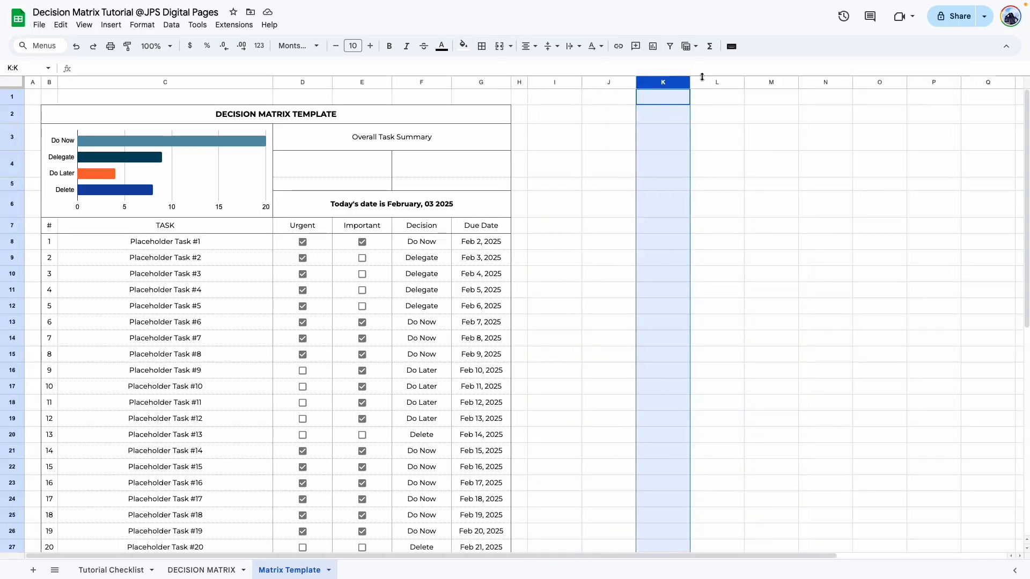
{"action": "scroll", "coordinate": [663, 107], "scroll_direction": "right", "scroll_amount": 4}
{"action": "left_click", "coordinate": [506, 83]}
{"action": "left_click", "coordinate": [723, 82], "text": "super"}
{"action": "left_click", "coordinate": [616, 257]}
{"action": "left_click", "coordinate": [498, 163]}
{"action": "left_click", "coordinate": [389, 225]}
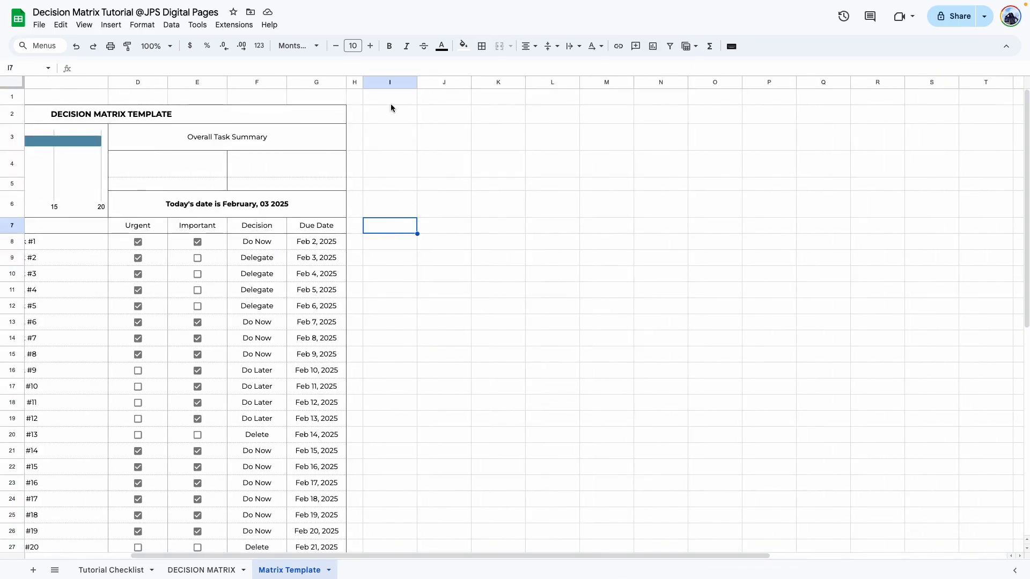
Set the width of spacer columns L, P, T and X to 30 pixels
{"action": "left_click", "coordinate": [542, 82]}
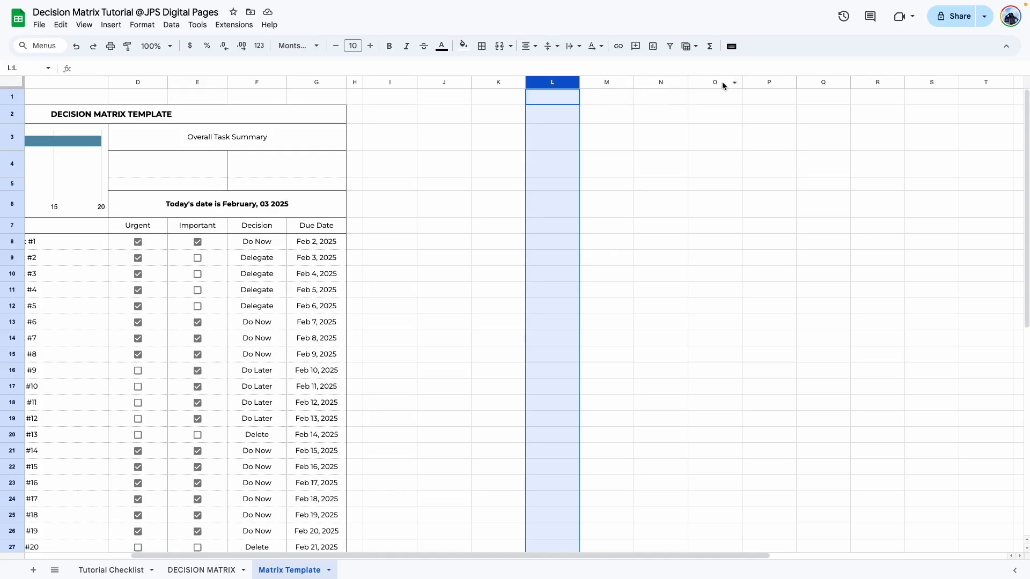
{"action": "left_click", "coordinate": [767, 82], "text": "ctrl"}
{"action": "left_click_drag", "start_coordinate": [731, 557], "coordinate": [971, 555]}
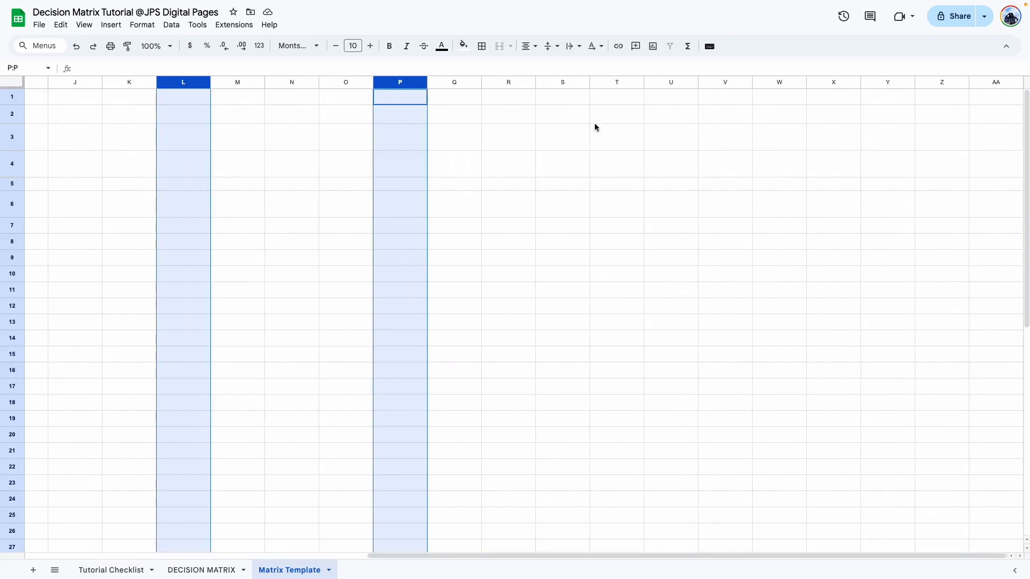
{"action": "left_click", "coordinate": [610, 81], "text": "ctrl"}
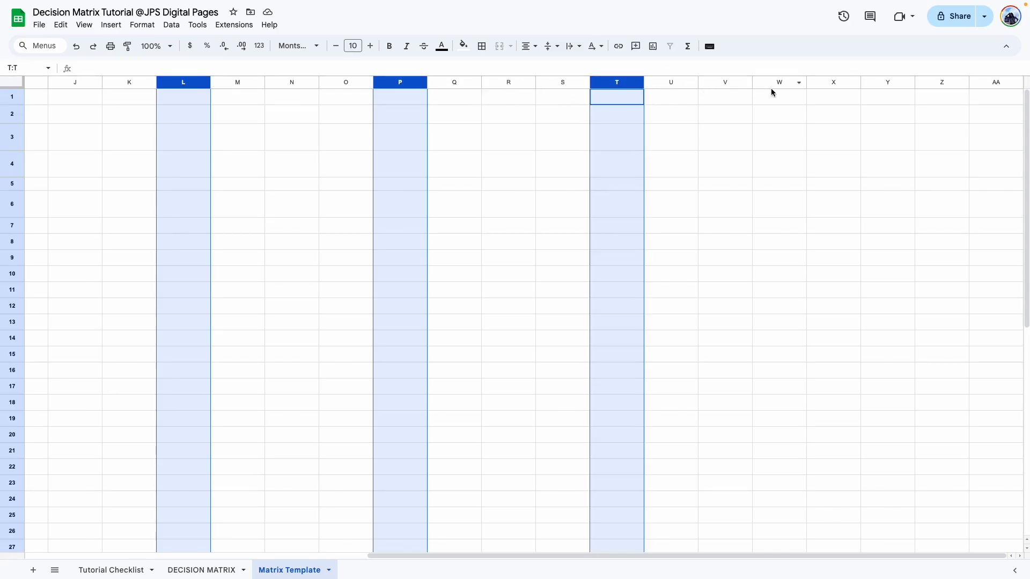
{"action": "left_click", "coordinate": [818, 81], "text": "ctrl"}
{"action": "right_click", "coordinate": [818, 81]}
{"action": "left_click", "coordinate": [848, 150]}
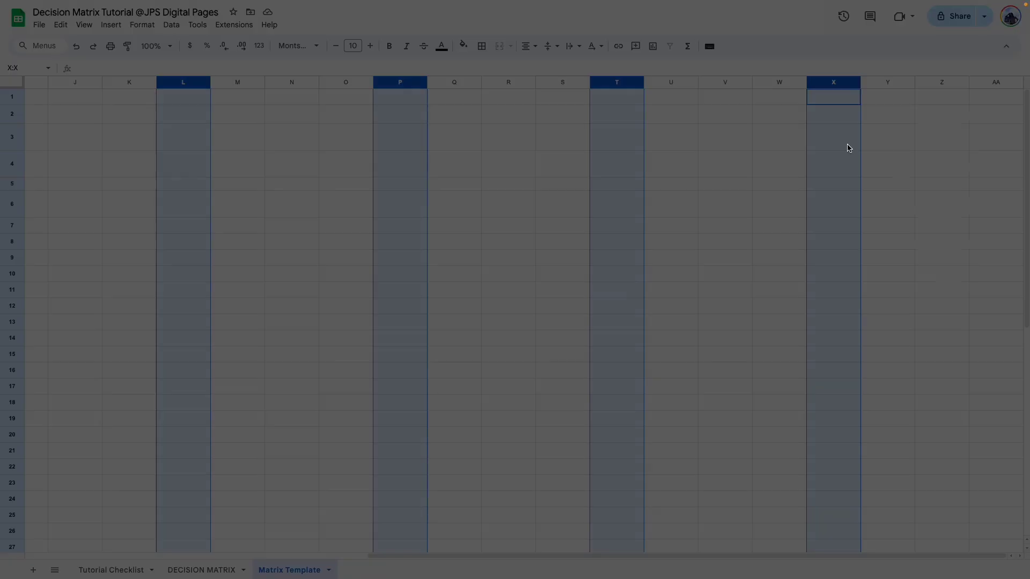
{"action": "type", "text": "30"}
{"action": "key", "text": "Return"}
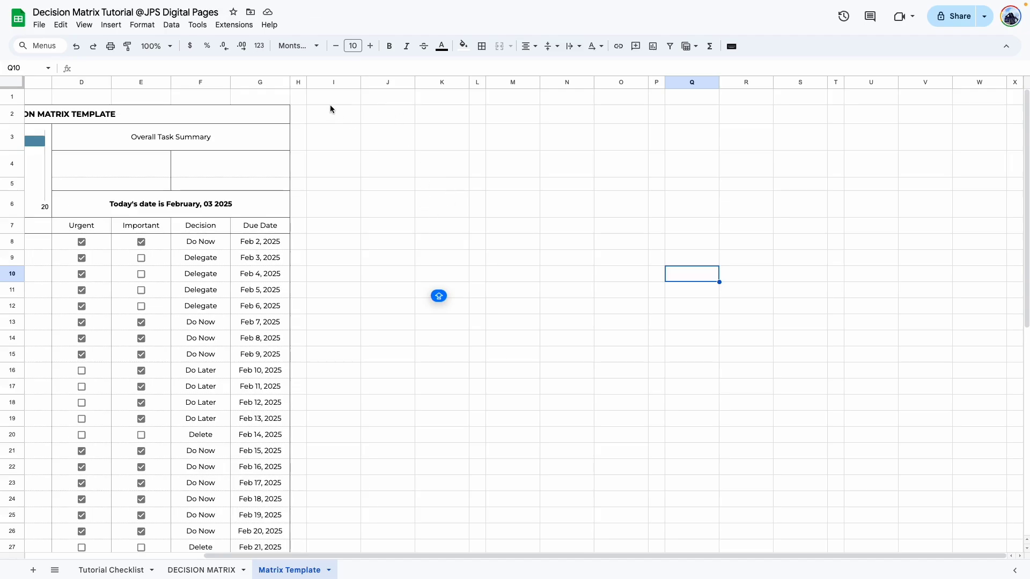
Apply an outer border around I2:K49 to frame the first section
{"action": "left_click_drag", "start_coordinate": [330, 104], "coordinate": [423, 508]}
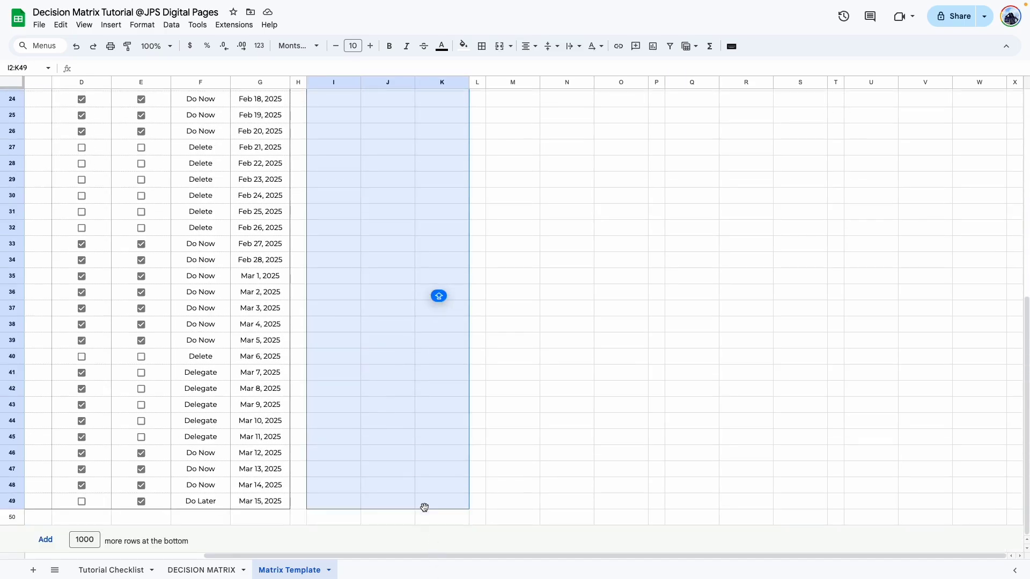
{"action": "scroll", "coordinate": [489, 327], "scroll_direction": "up", "scroll_amount": 10}
{"action": "left_click", "coordinate": [482, 46]}
{"action": "left_click", "coordinate": [561, 70]}
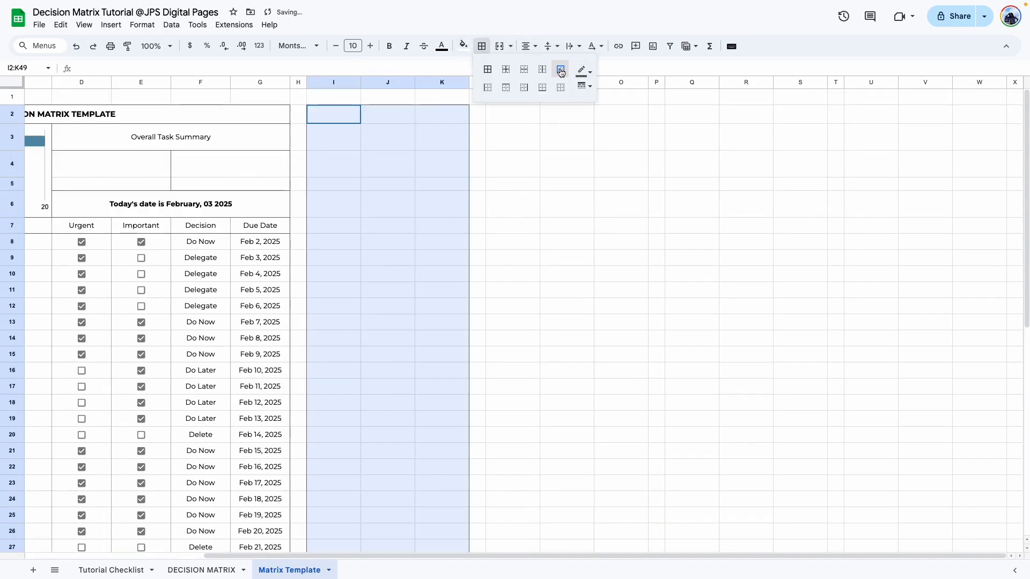
Copy the bordered section's formatting from I2:K49 to the three sections starting at M2, Q2 and U2
{"action": "left_click", "coordinate": [127, 47]}
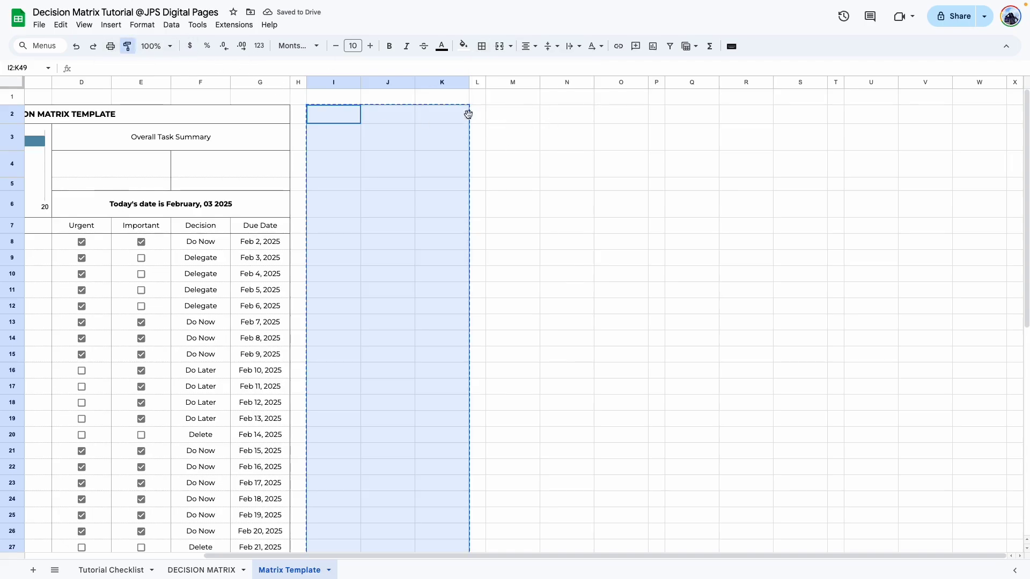
{"action": "left_click", "coordinate": [499, 111]}
{"action": "left_click", "coordinate": [127, 46]}
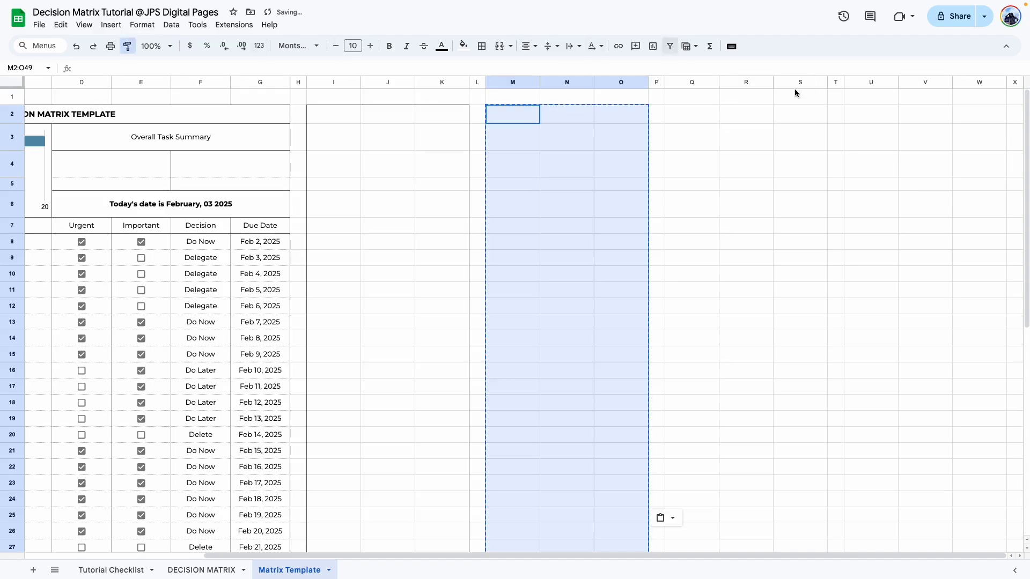
{"action": "left_click", "coordinate": [677, 110]}
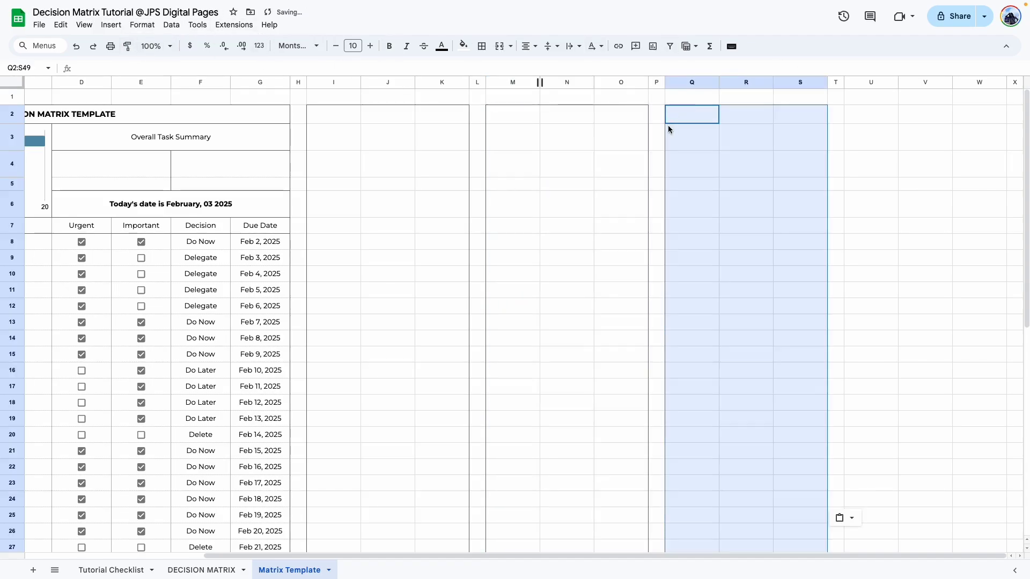
{"action": "left_click", "coordinate": [128, 46]}
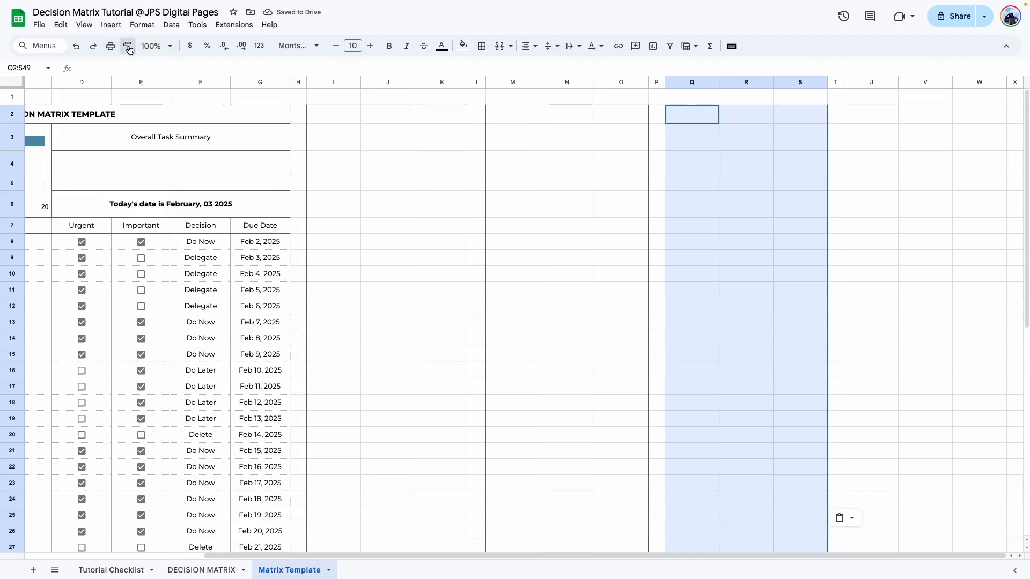
{"action": "left_click", "coordinate": [855, 125]}
{"action": "left_click", "coordinate": [660, 323]}
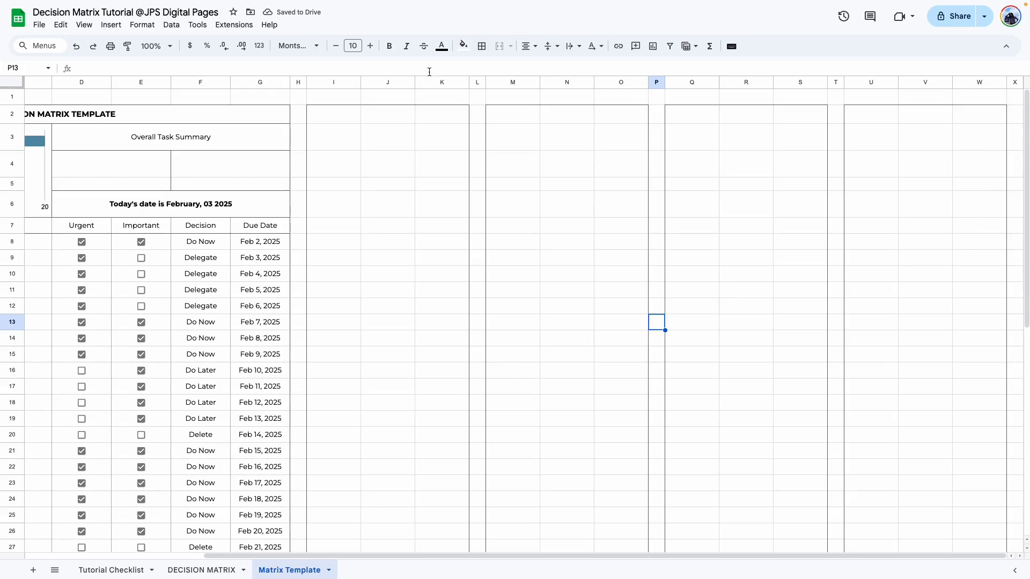
{"action": "left_click", "coordinate": [328, 81]}
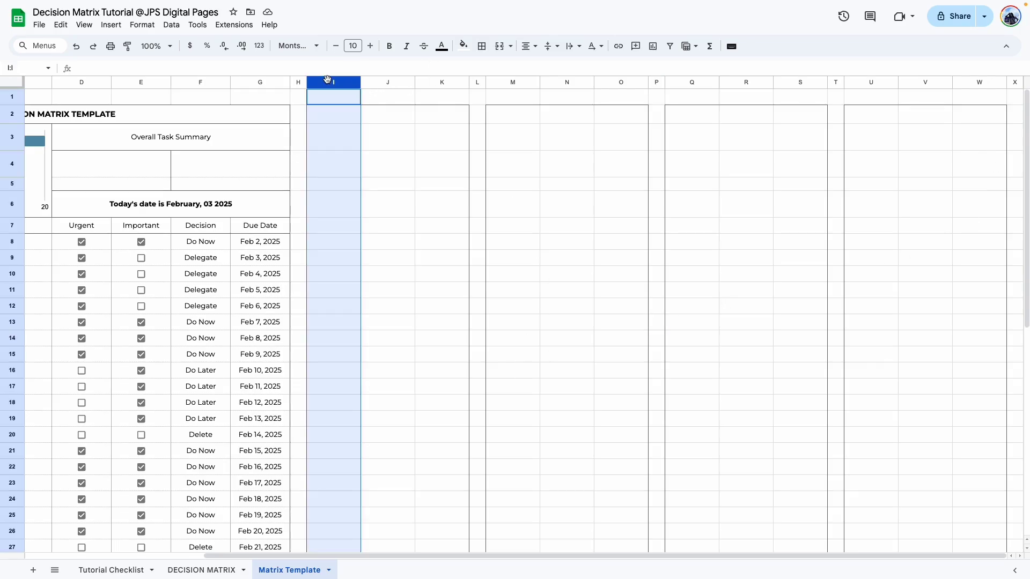
{"action": "left_click", "coordinate": [378, 82], "text": "shift"}
{"action": "left_click", "coordinate": [319, 155]}
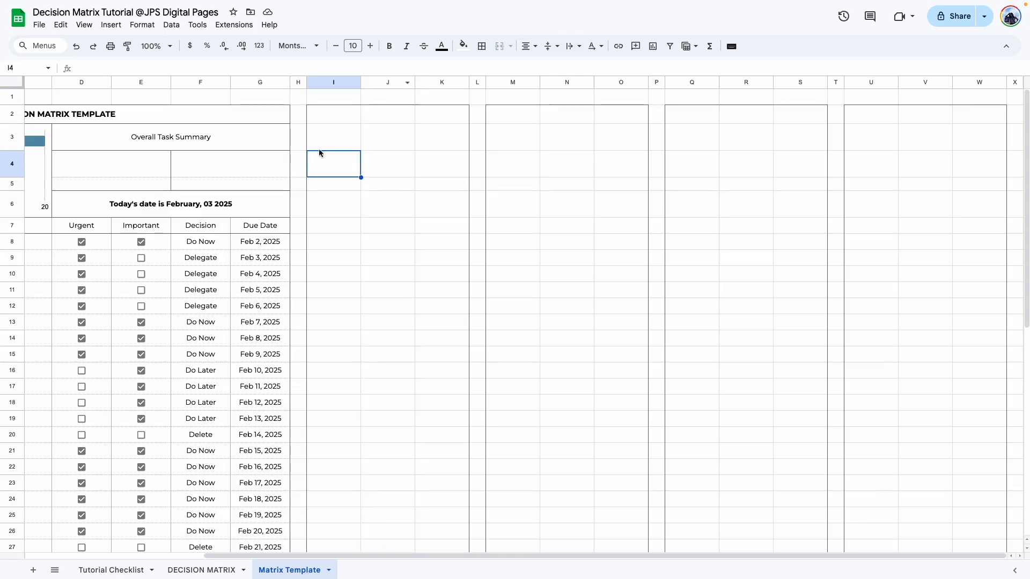
Set the width of columns I, M, Q and U, the first column of each section, to 30 pixels
{"action": "left_click", "coordinate": [315, 83]}
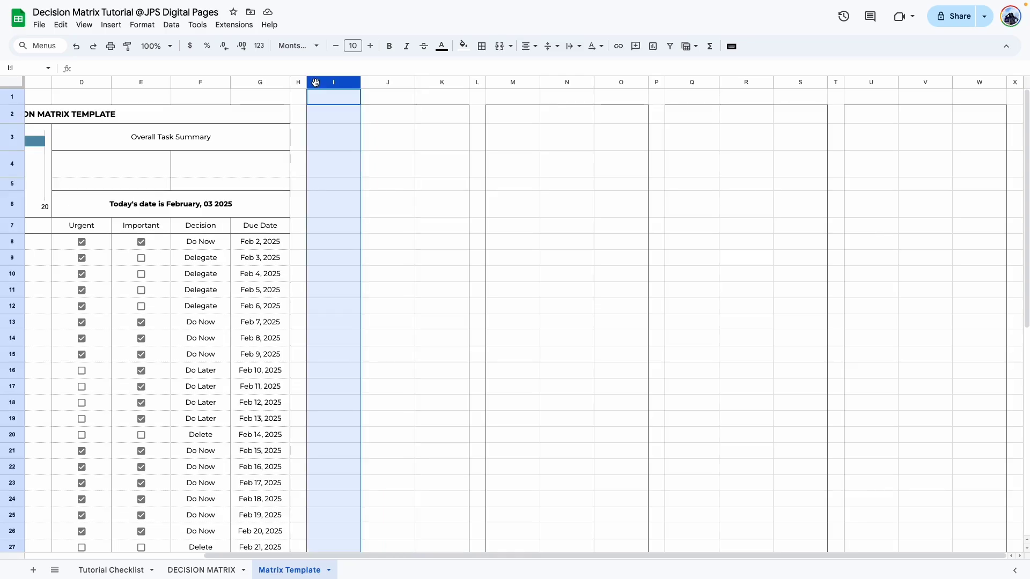
{"action": "left_click", "coordinate": [505, 82], "text": "ctrl"}
{"action": "left_click", "coordinate": [682, 83], "text": "ctrl"}
{"action": "left_click", "coordinate": [859, 83], "text": "ctrl"}
{"action": "right_click", "coordinate": [859, 83]}
{"action": "left_click", "coordinate": [927, 143]}
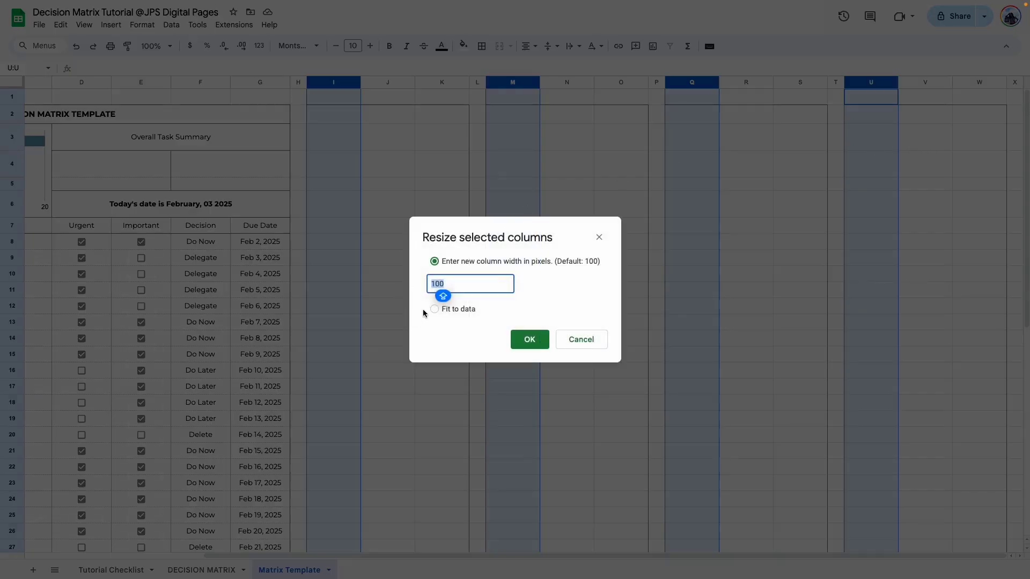
{"action": "type", "text": "30"}
{"action": "key", "text": "Return"}
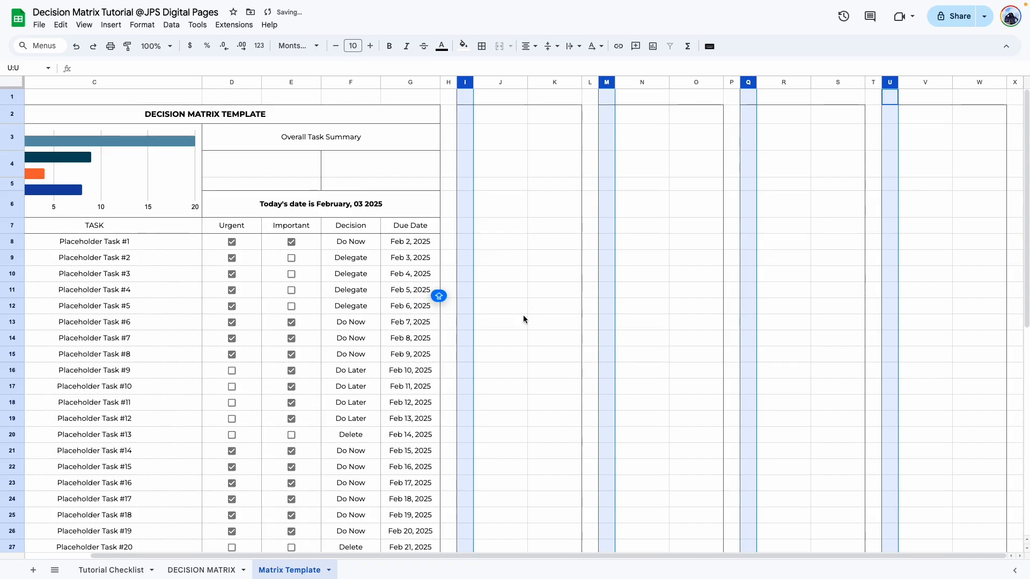
{"action": "left_click", "coordinate": [512, 290]}
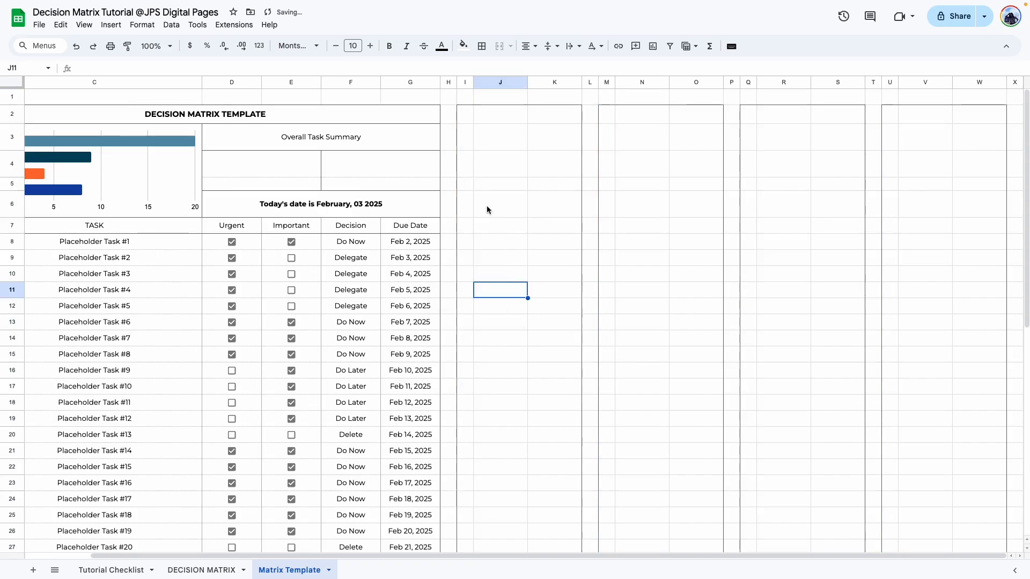
Set the width of columns J, N, R and V, the middle column of each section, to 400 pixels
{"action": "left_click", "coordinate": [488, 81]}
{"action": "left_click", "coordinate": [642, 82], "text": "super"}
{"action": "left_click", "coordinate": [787, 82], "text": "super"}
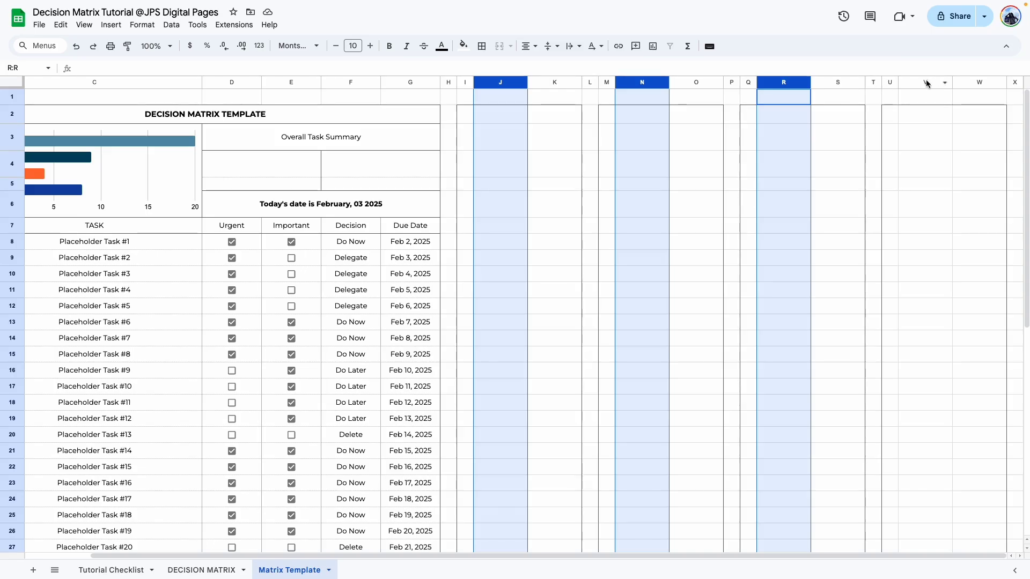
{"action": "left_click", "coordinate": [925, 82], "text": "super"}
{"action": "right_click", "coordinate": [925, 82]}
{"action": "left_click", "coordinate": [823, 145]}
{"action": "type", "text": "400"}
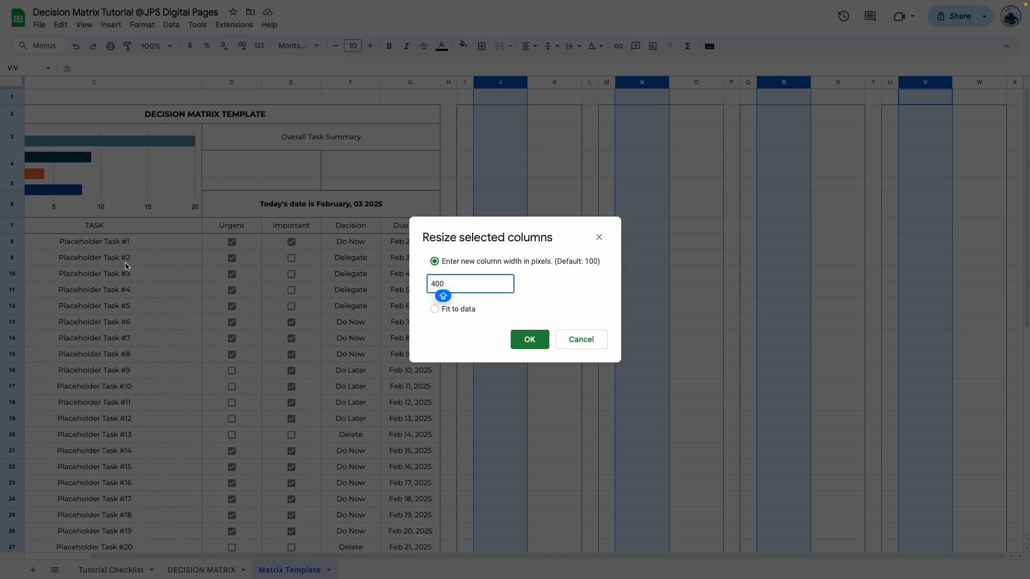
{"action": "left_click", "coordinate": [516, 336]}
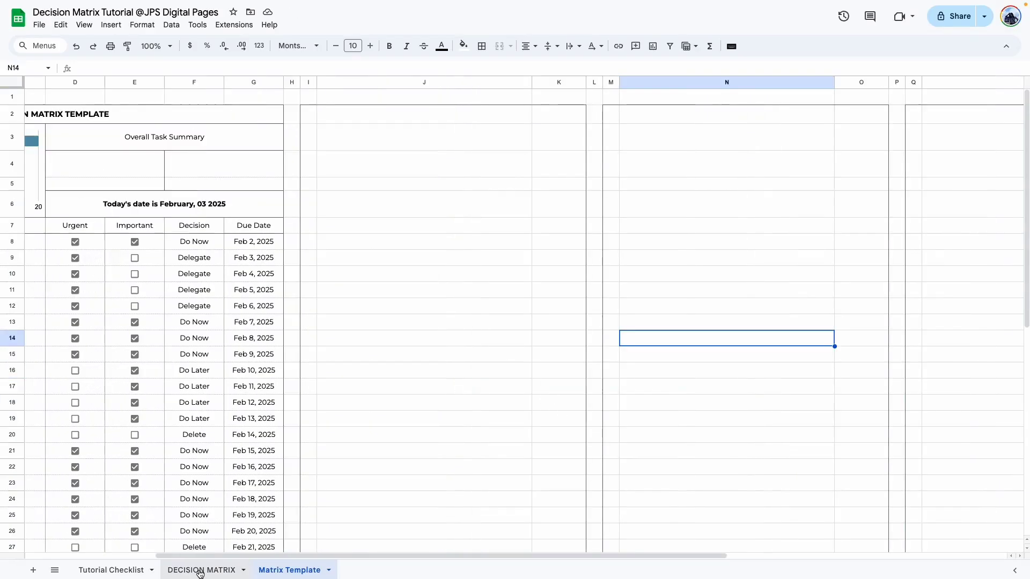
Examine the Do Now section's title and row 7 header cells on the DECISION MATRIX sheet
{"action": "left_click", "coordinate": [199, 570]}
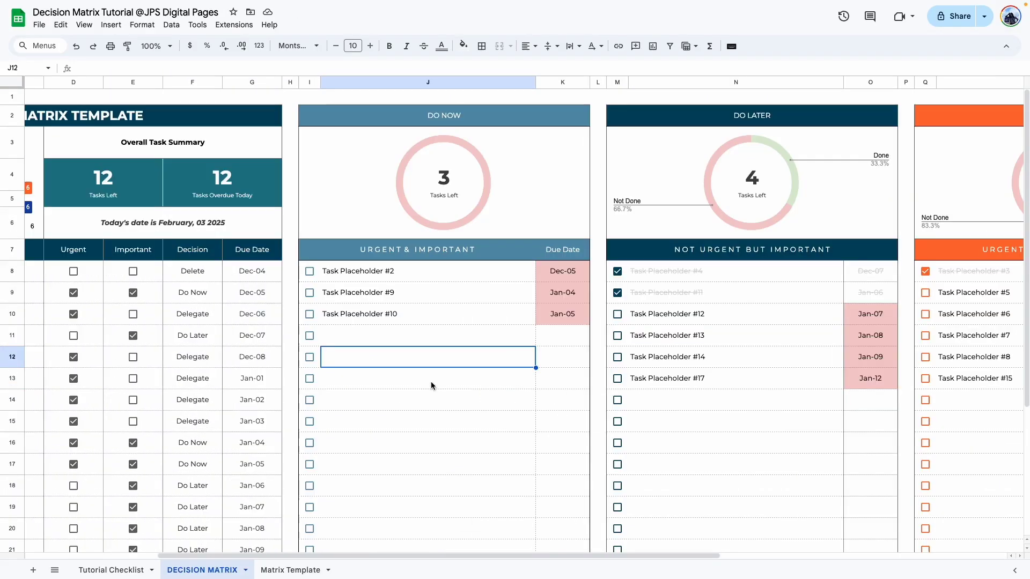
{"action": "left_click", "coordinate": [324, 120]}
{"action": "left_click", "coordinate": [379, 257]}
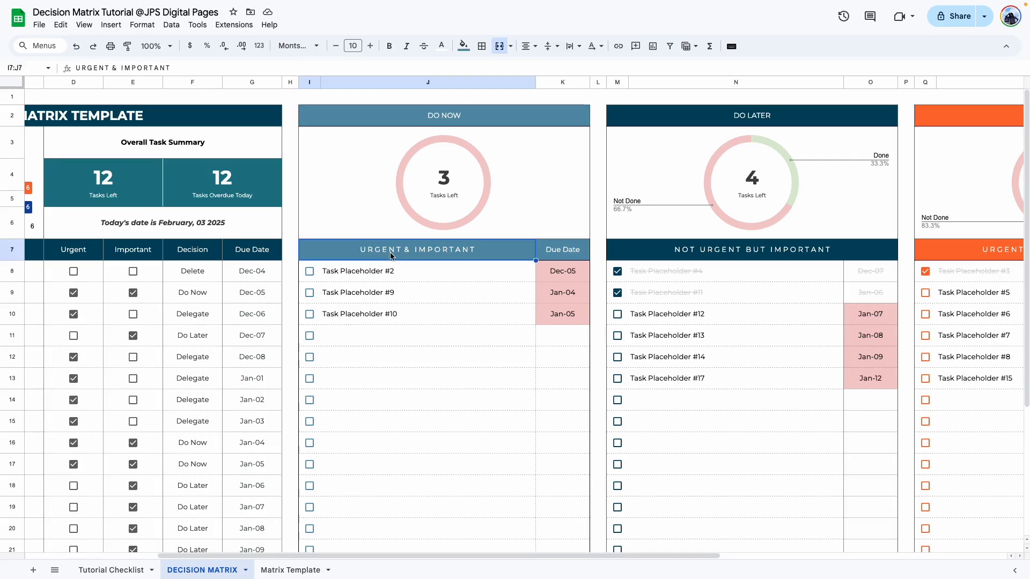
{"action": "left_click", "coordinate": [563, 253]}
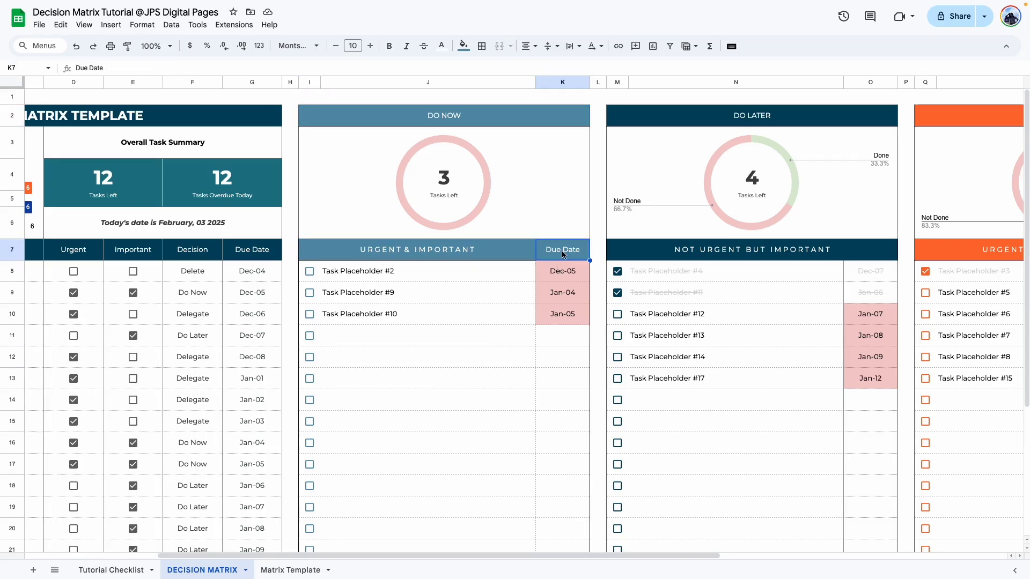
On the Matrix Template sheet, border the first section's title row I2:K2, chart area I3:K6 and header row I7:K7
{"action": "left_click", "coordinate": [290, 570]}
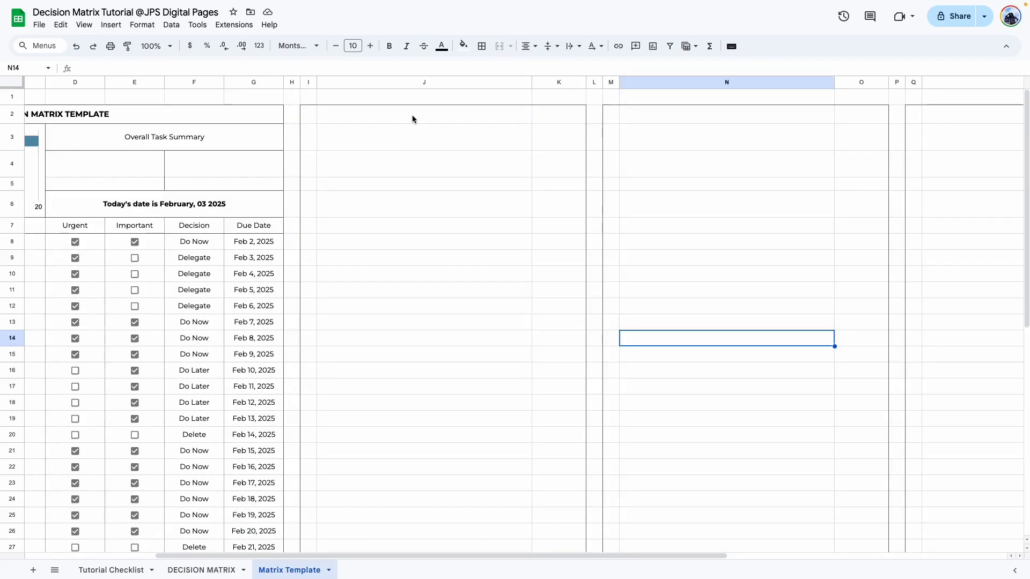
{"action": "left_click_drag", "start_coordinate": [309, 115], "coordinate": [566, 121]}
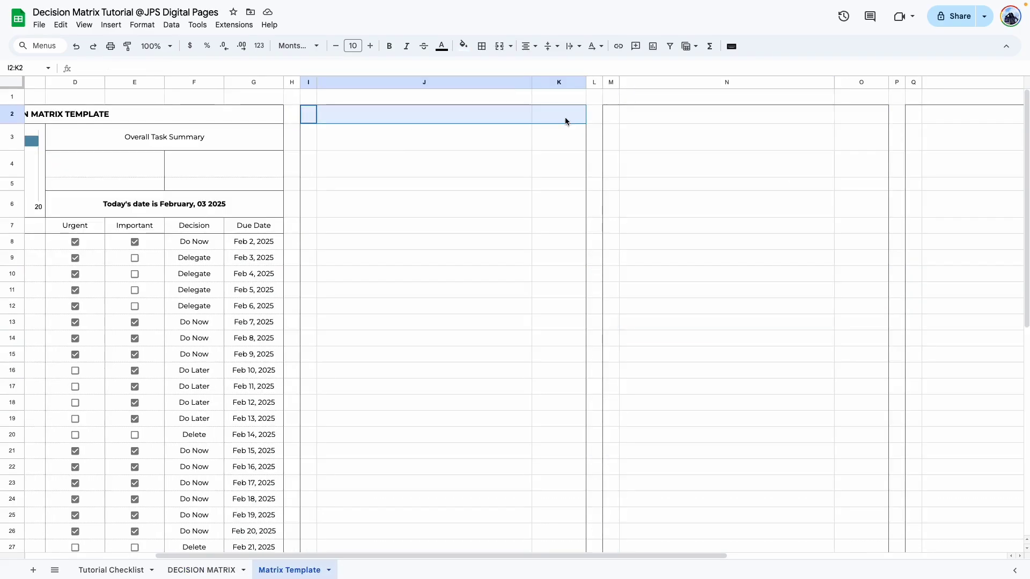
{"action": "left_click", "coordinate": [423, 257]}
{"action": "left_click_drag", "start_coordinate": [308, 115], "coordinate": [522, 211]}
{"action": "left_click_drag", "start_coordinate": [308, 136], "coordinate": [572, 200]}
{"action": "left_click_drag", "start_coordinate": [309, 226], "coordinate": [561, 226]}
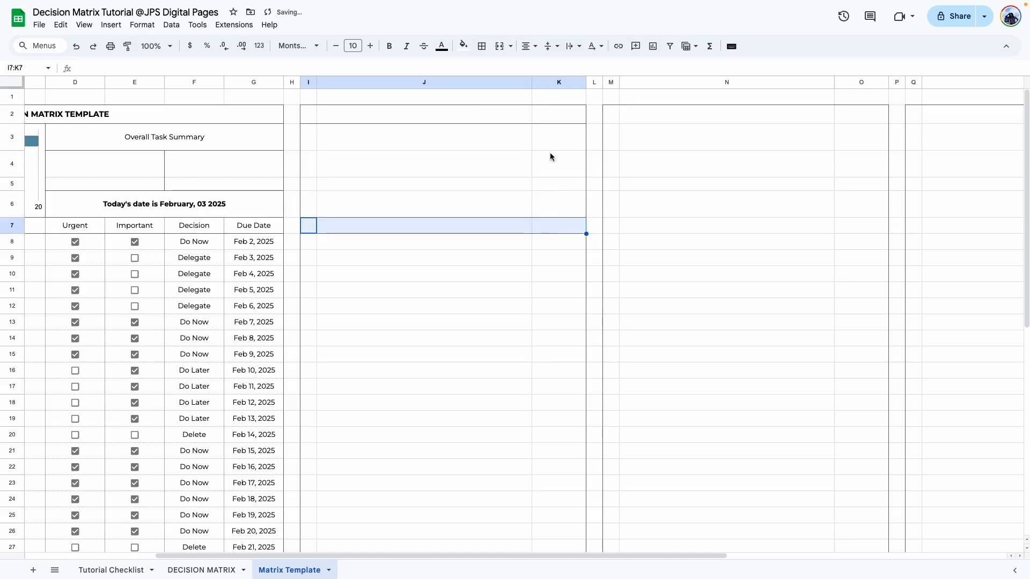
Merge I3:K6 and I2:K2 into single cells and title the merged I2:K2 cell DO NOW
{"action": "left_click_drag", "start_coordinate": [309, 137], "coordinate": [572, 204]}
{"action": "left_click", "coordinate": [500, 46]}
{"action": "left_click_drag", "start_coordinate": [309, 114], "coordinate": [565, 116]}
{"action": "left_click", "coordinate": [499, 46]}
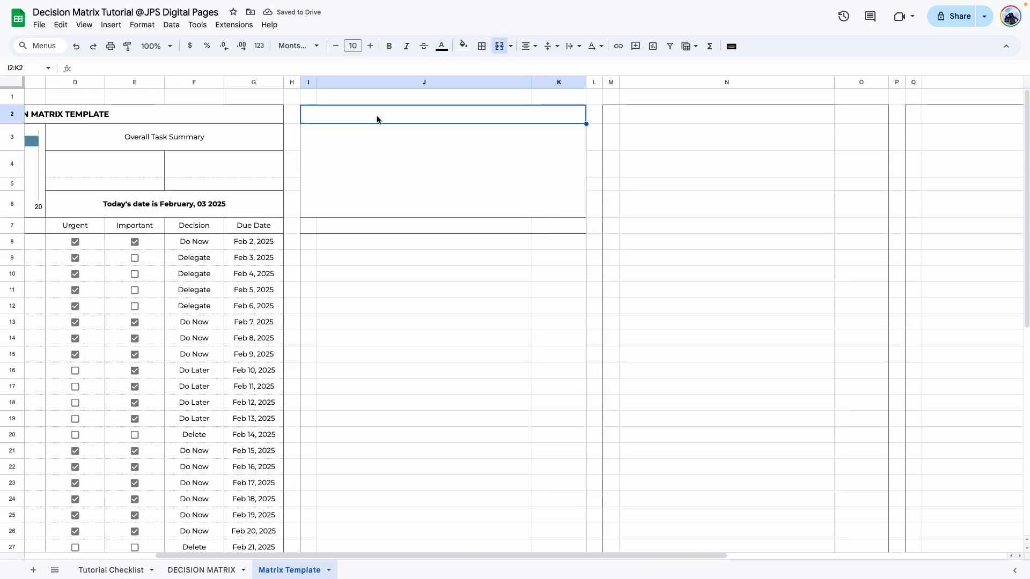
{"action": "type", "text": "DO NOW"}
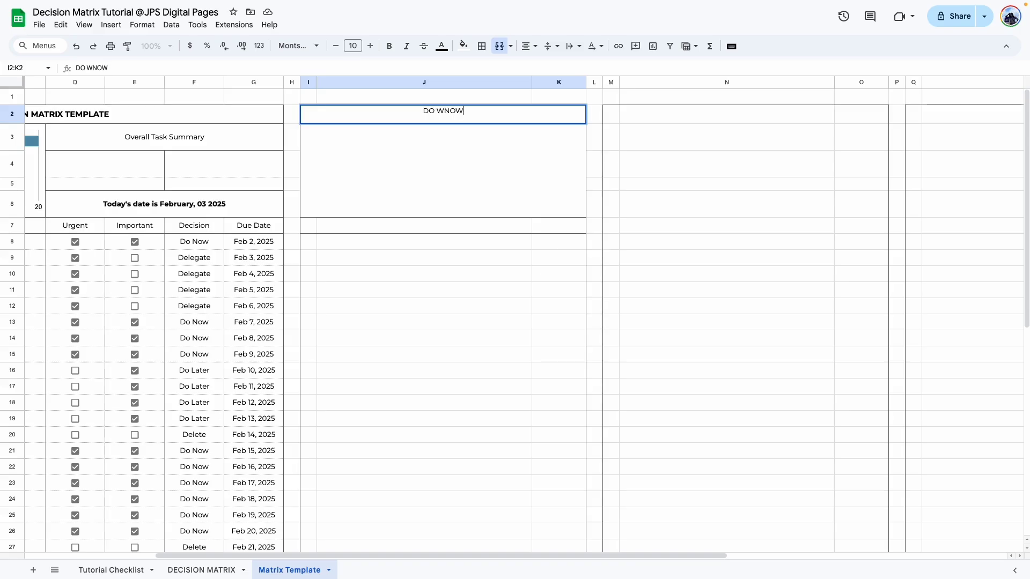
{"action": "key", "text": "Return"}
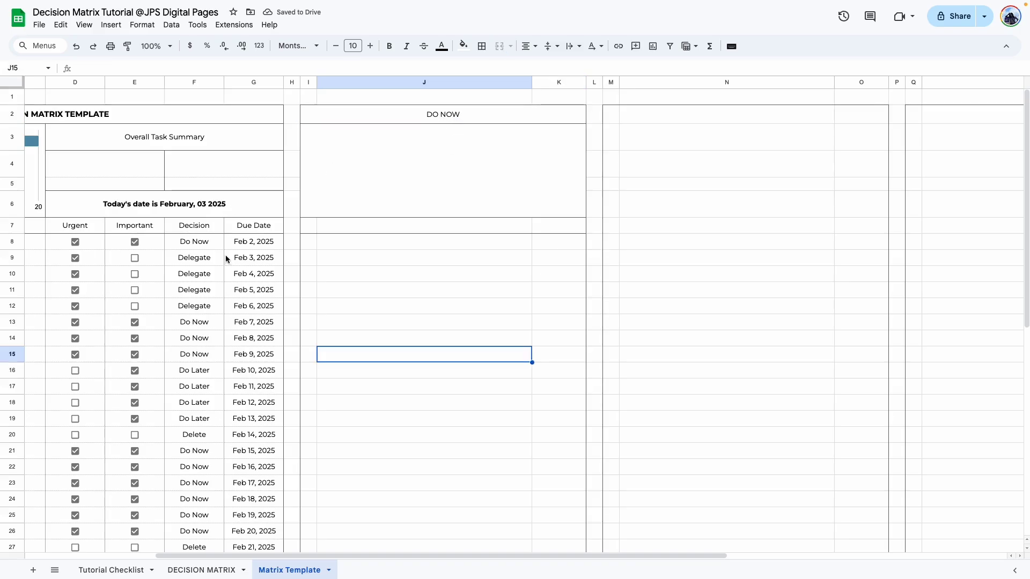
Check the Do Now condition in F8's decision formula and enter the heading URGENT & IMPORTANT in J7
{"action": "double_click", "coordinate": [198, 243]}
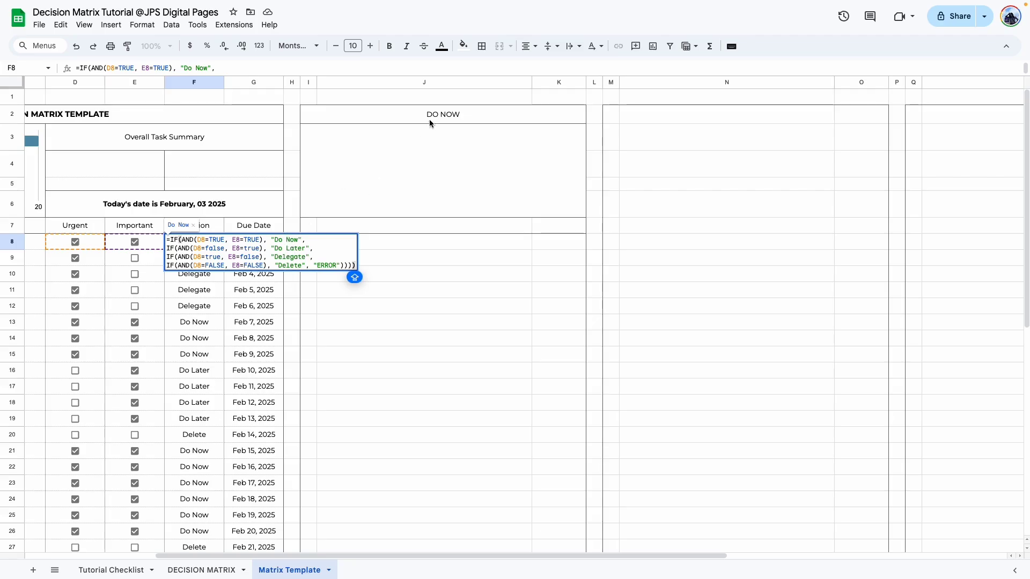
{"action": "left_click", "coordinate": [418, 257]}
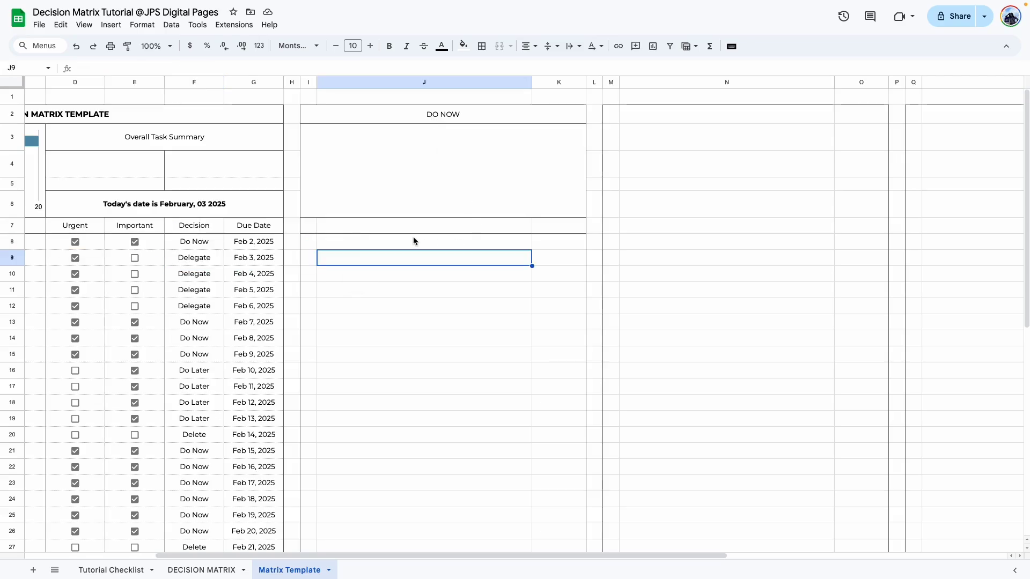
{"action": "left_click", "coordinate": [449, 120]}
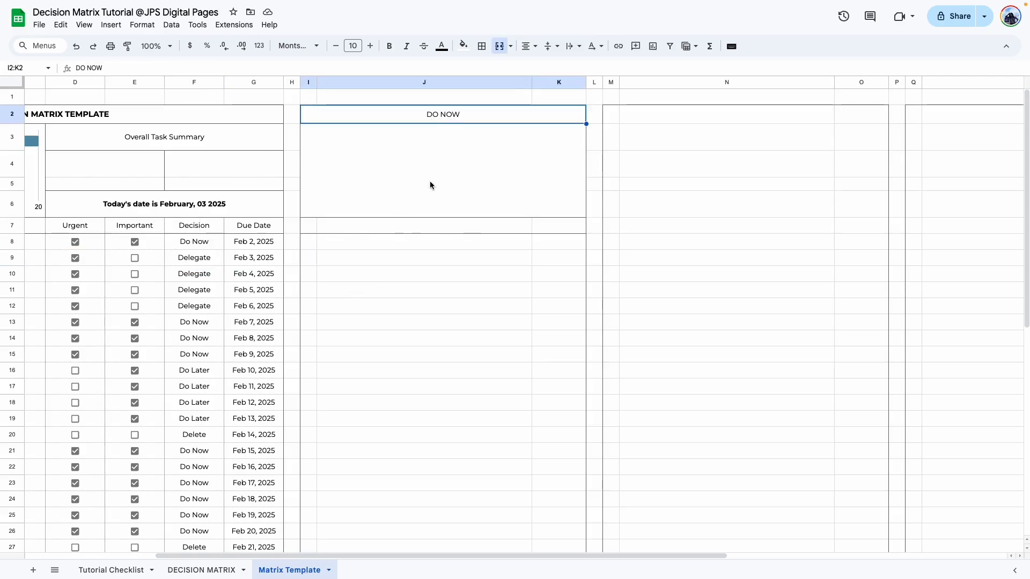
{"action": "left_click", "coordinate": [414, 233]}
{"action": "type", "text": "URGENT & IMPORTANT"}
{"action": "key", "text": "Return"}
Insert a check box emoji in I7, found by searching the emojis for CHECK
{"action": "left_click", "coordinate": [312, 231]}
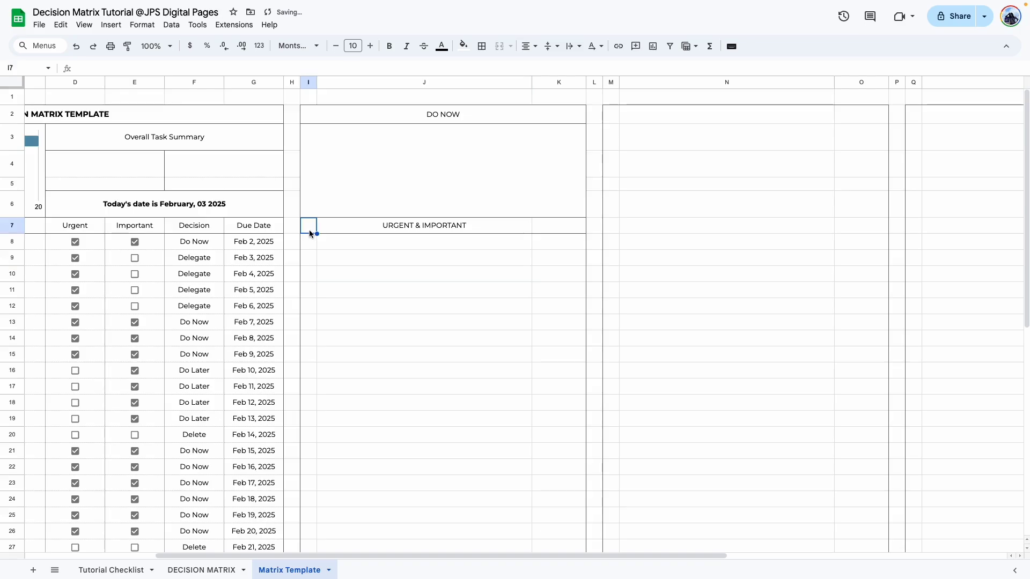
{"action": "left_click", "coordinate": [111, 25]}
{"action": "left_click", "coordinate": [151, 307]}
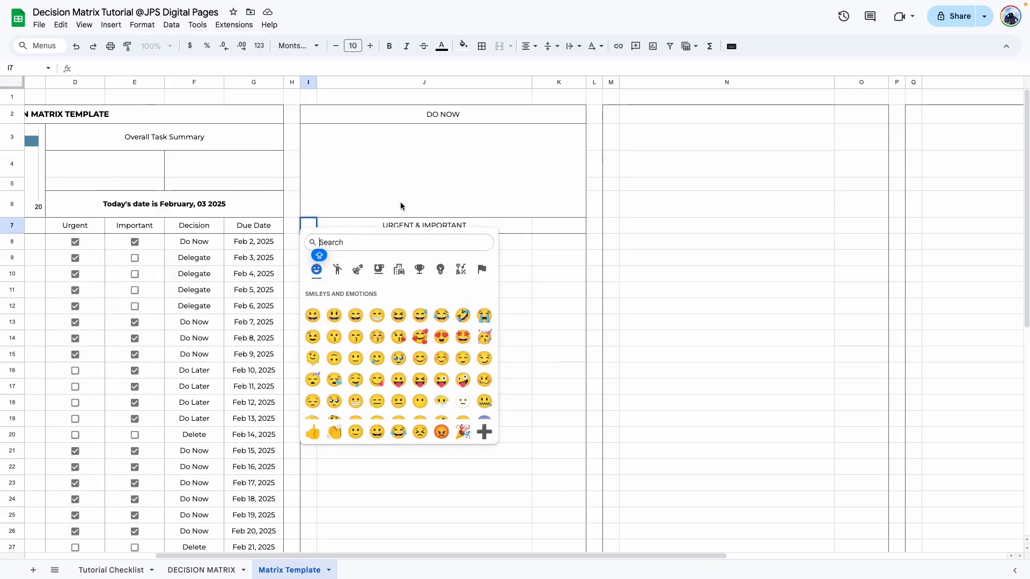
{"action": "type", "text": "CHECK"}
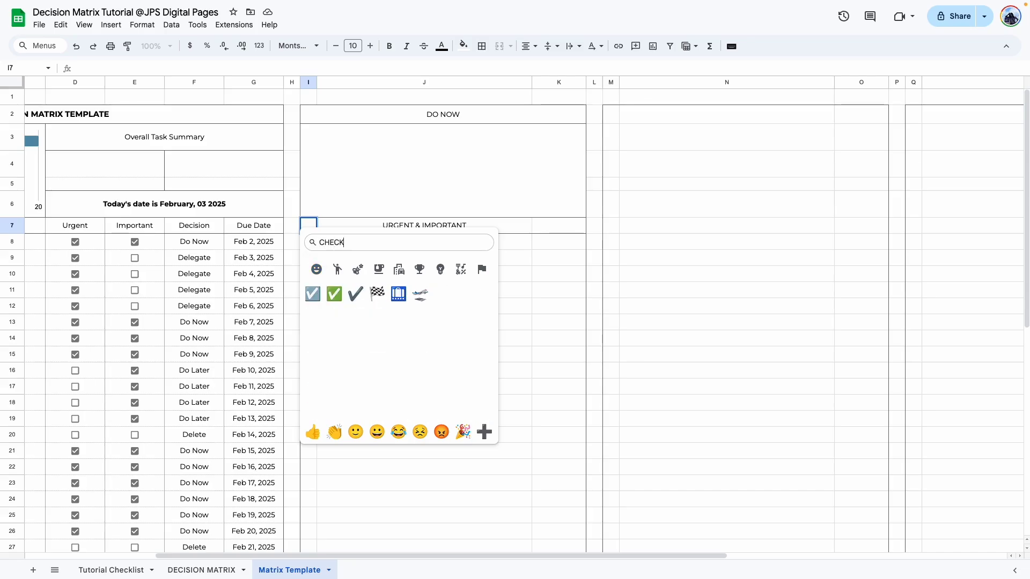
{"action": "left_click", "coordinate": [323, 299]}
{"action": "left_click", "coordinate": [387, 371]}
{"action": "left_click", "coordinate": [376, 244]}
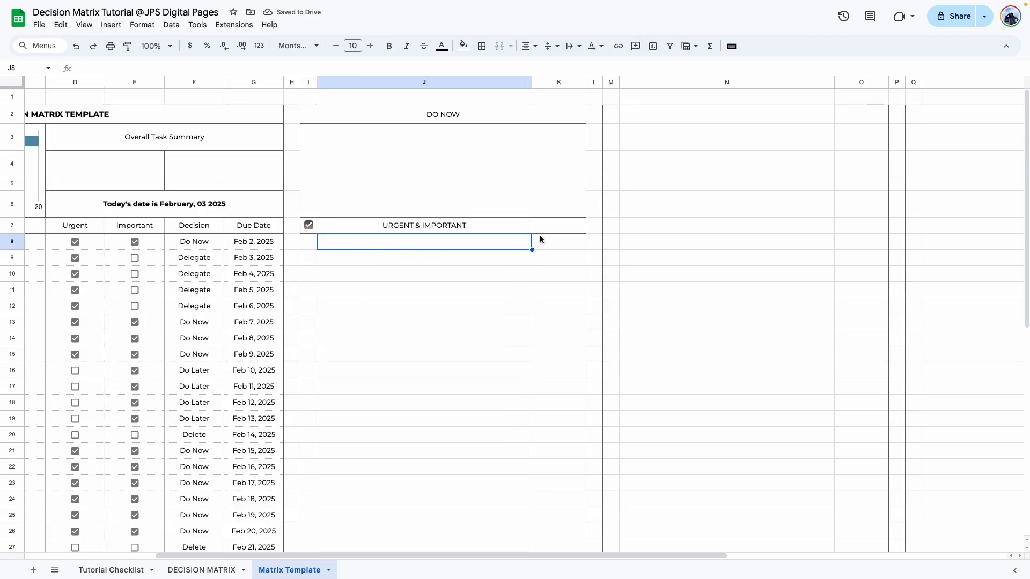
Enter the header DUE DATE in K7 of the DO NOW section
{"action": "left_click", "coordinate": [553, 229]}
{"action": "type", "text": "DUE DATE"}
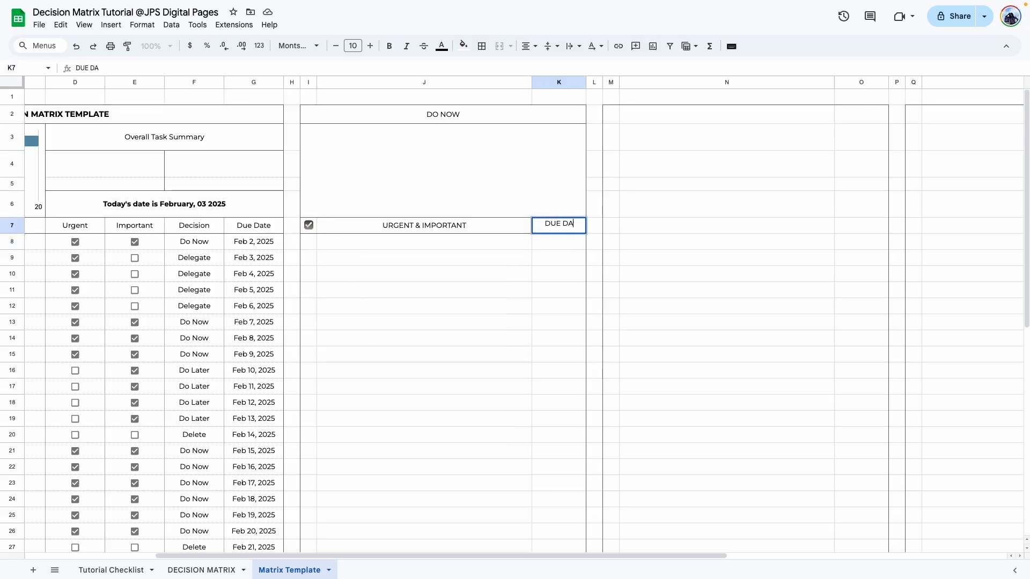
{"action": "left_click", "coordinate": [370, 176]}
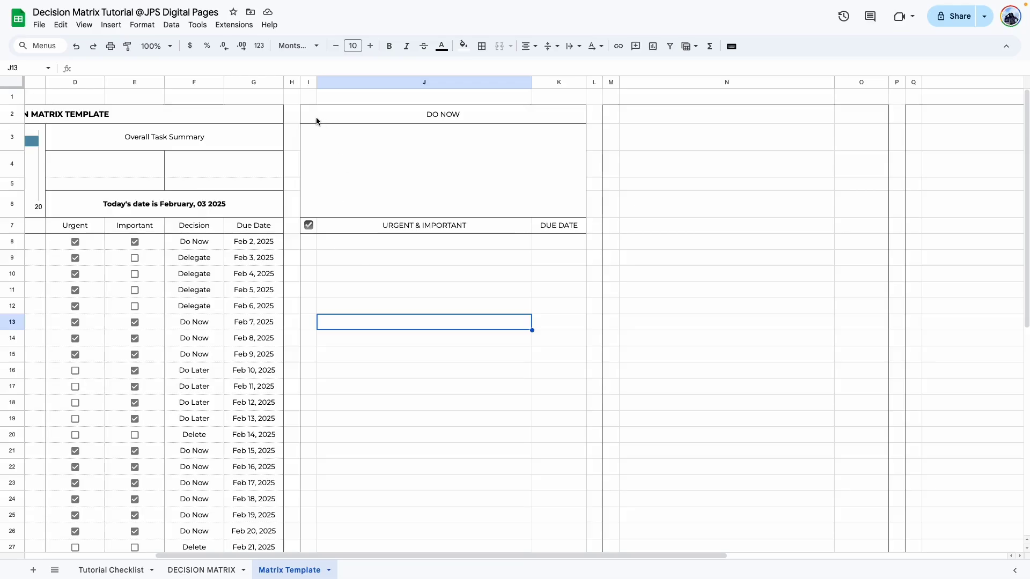
Copy the DO NOW section's title and header block I2:K7 to the three sections starting at M2, Q2 and U2
{"action": "left_click_drag", "start_coordinate": [316, 118], "coordinate": [573, 234]}
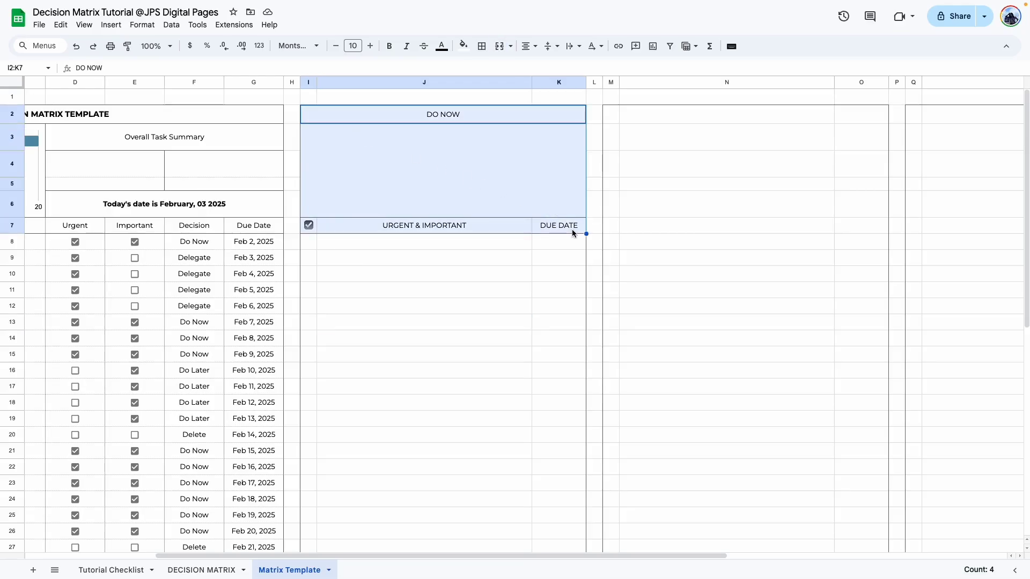
{"action": "key", "text": "super+c"}
{"action": "left_click", "coordinate": [542, 118]}
{"action": "key", "text": "super+v"}
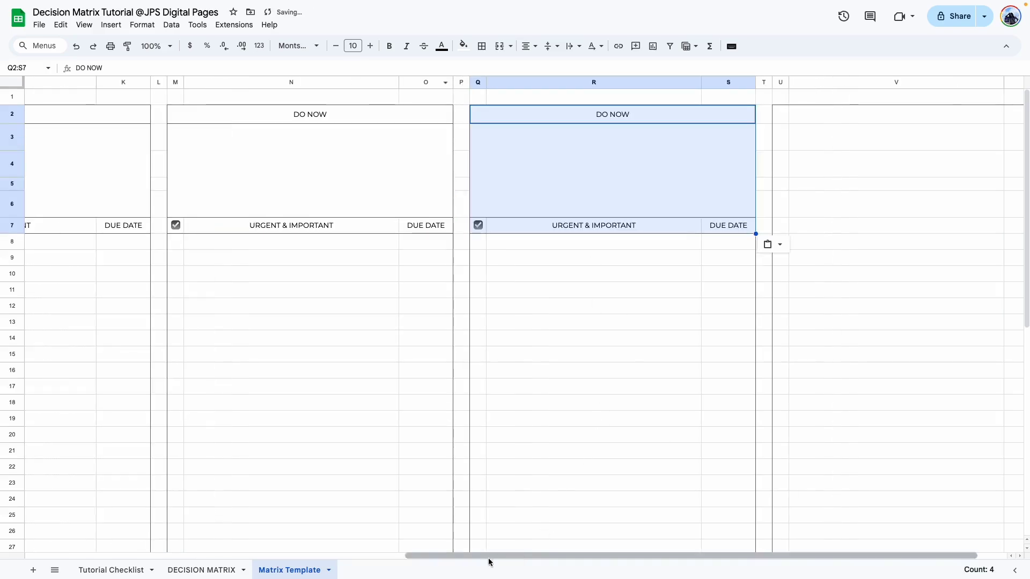
{"action": "left_click_drag", "start_coordinate": [486, 556], "coordinate": [515, 556]}
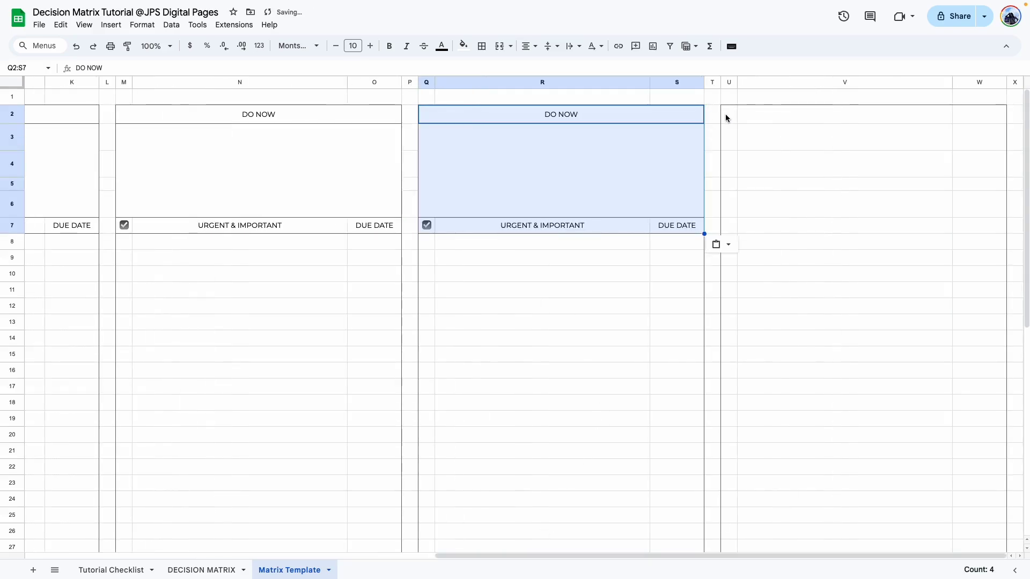
{"action": "left_click", "coordinate": [725, 118]}
{"action": "key", "text": "super+v"}
{"action": "left_click", "coordinate": [542, 451]}
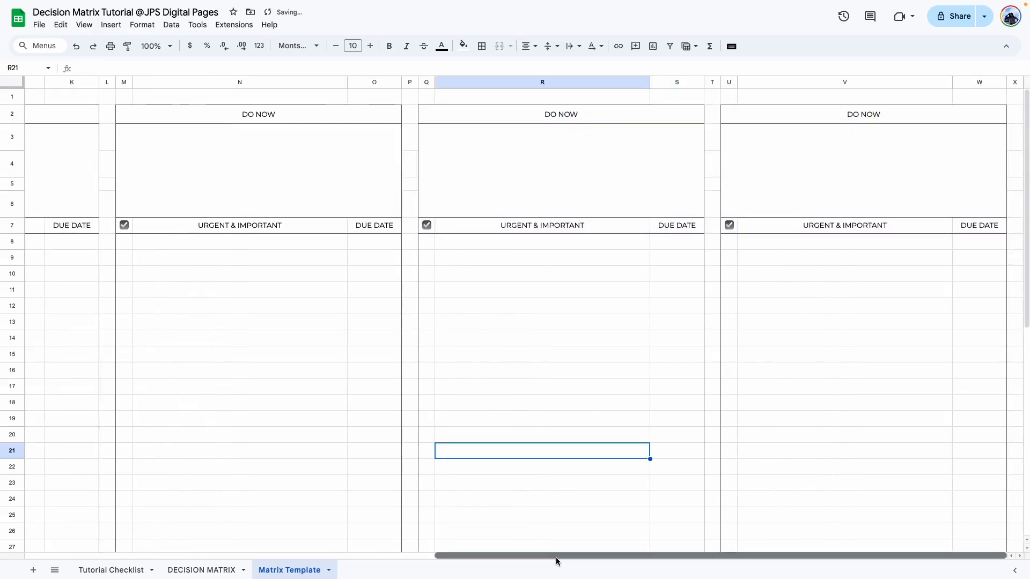
Retitle the second section DO LATER and change its N7 heading to NOT URGENT & IMPORTANT
{"action": "scroll", "coordinate": [556, 556], "scroll_direction": "left", "scroll_amount": 15}
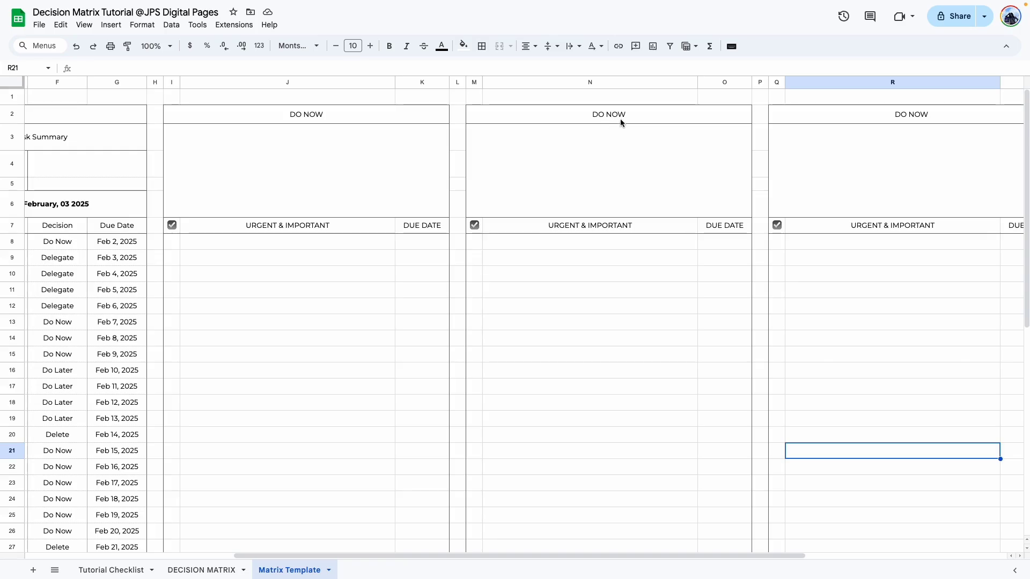
{"action": "triple_click", "coordinate": [606, 111]}
{"action": "double_click", "coordinate": [606, 111]}
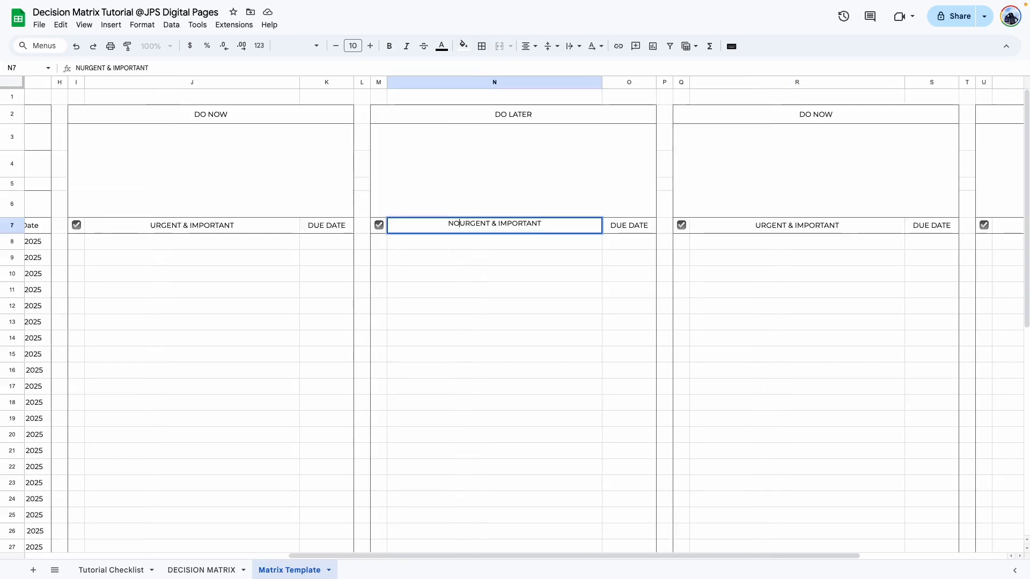
{"action": "type", "text": "NOT"}
{"action": "left_click", "coordinate": [502, 308]}
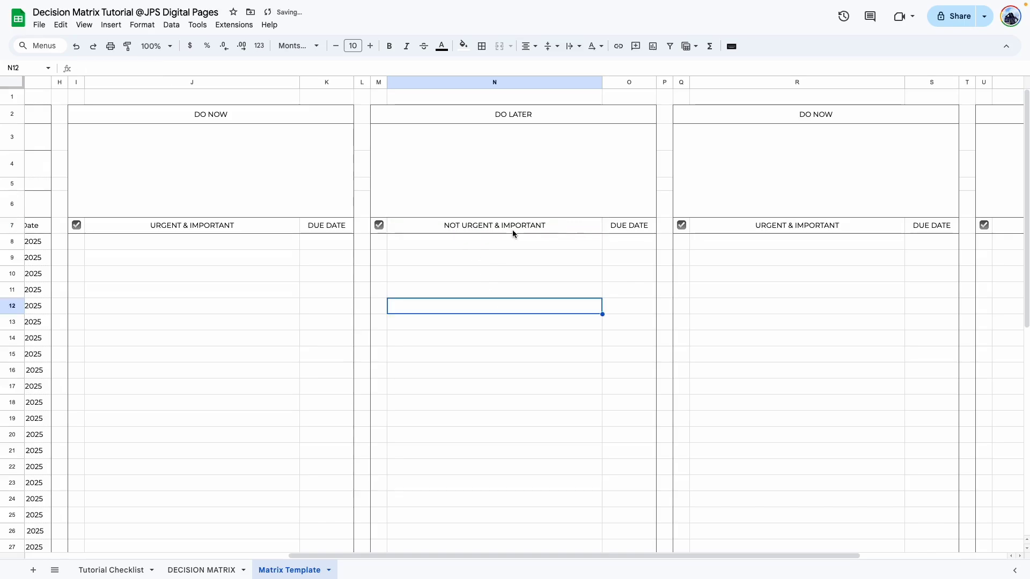
Retitle the third section DELEGATE and change its R7 heading to URGENT & NOT IMPORTANT
{"action": "left_click_drag", "start_coordinate": [515, 558], "coordinate": [556, 558]}
{"action": "triple_click", "coordinate": [742, 111]}
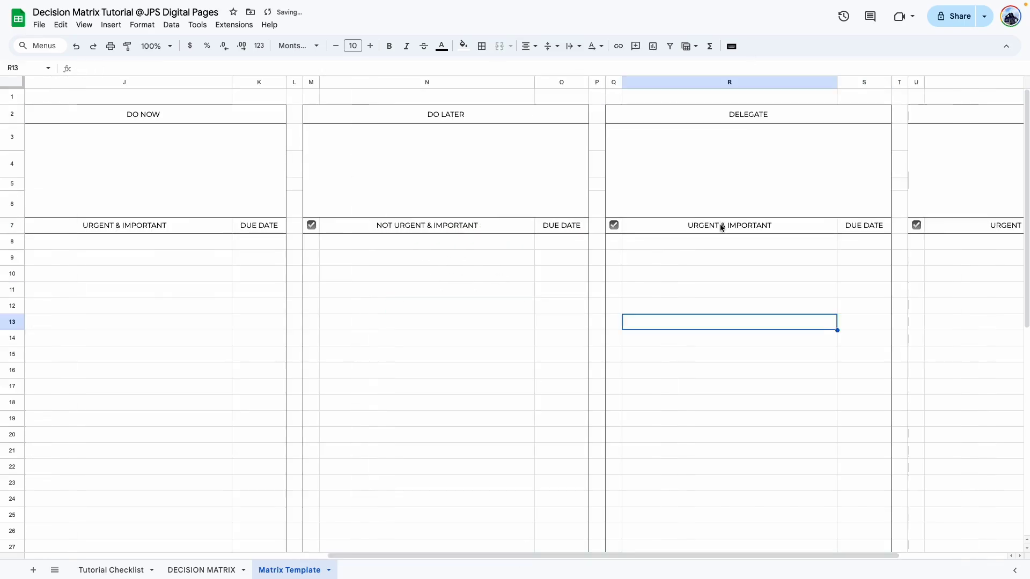
{"action": "double_click", "coordinate": [722, 227]}
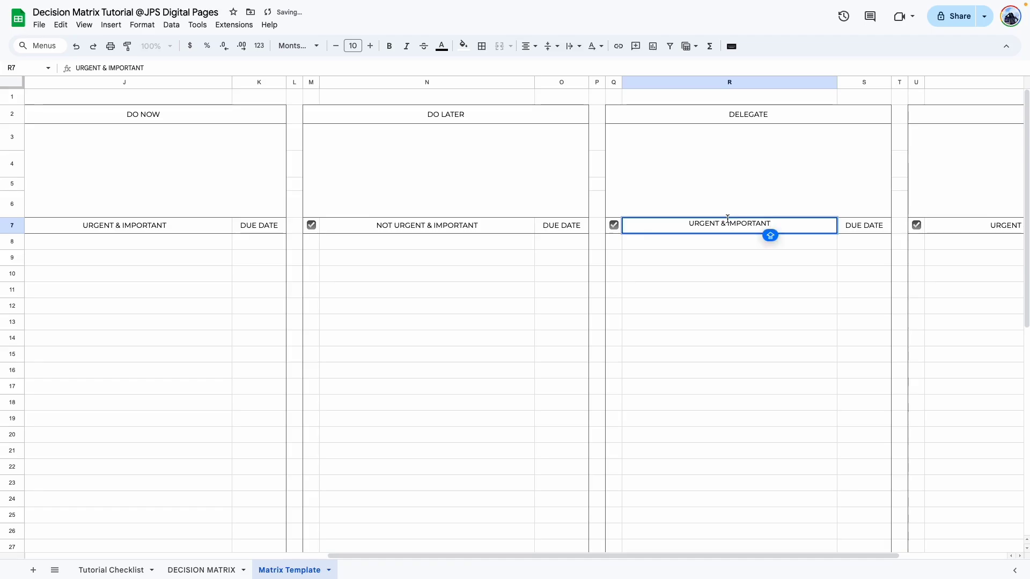
{"action": "type", "text": "NOT"}
{"action": "left_click", "coordinate": [783, 338]}
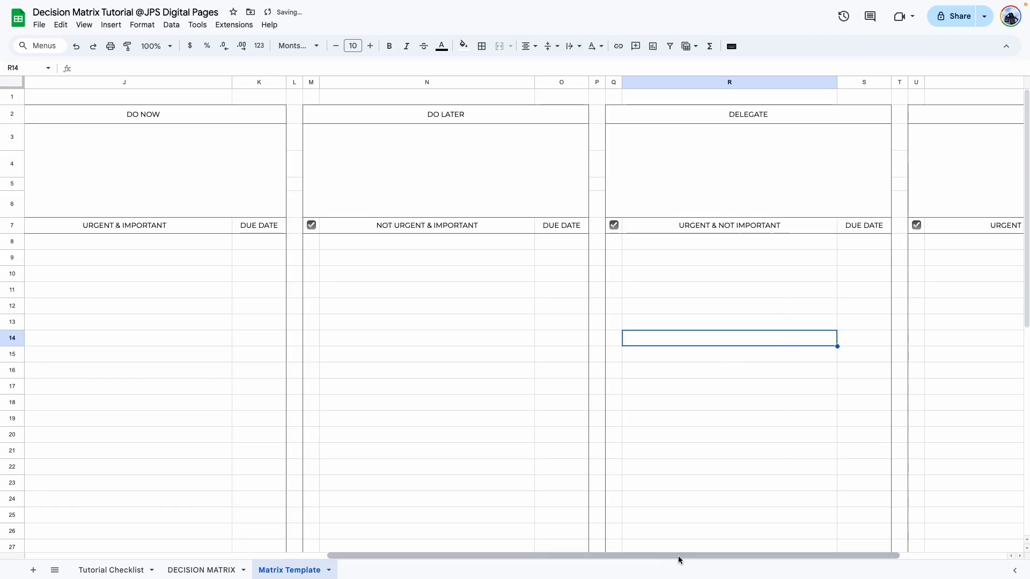
Retitle the fourth section DELETE and add NOT before URGENT in its V7 heading
{"action": "left_click_drag", "start_coordinate": [680, 558], "coordinate": [788, 558]}
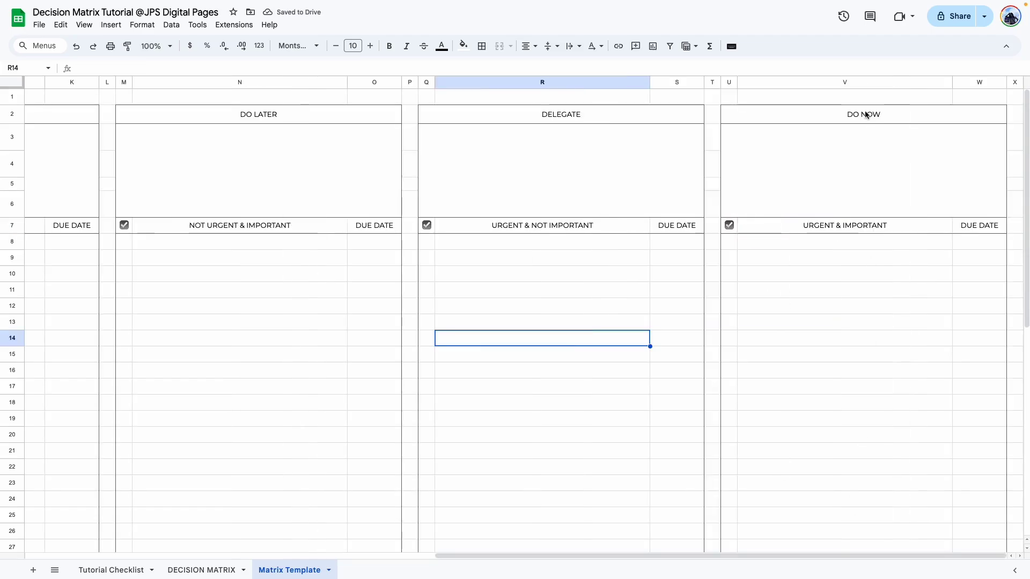
{"action": "left_click", "coordinate": [866, 115]}
{"action": "double_click", "coordinate": [866, 115]}
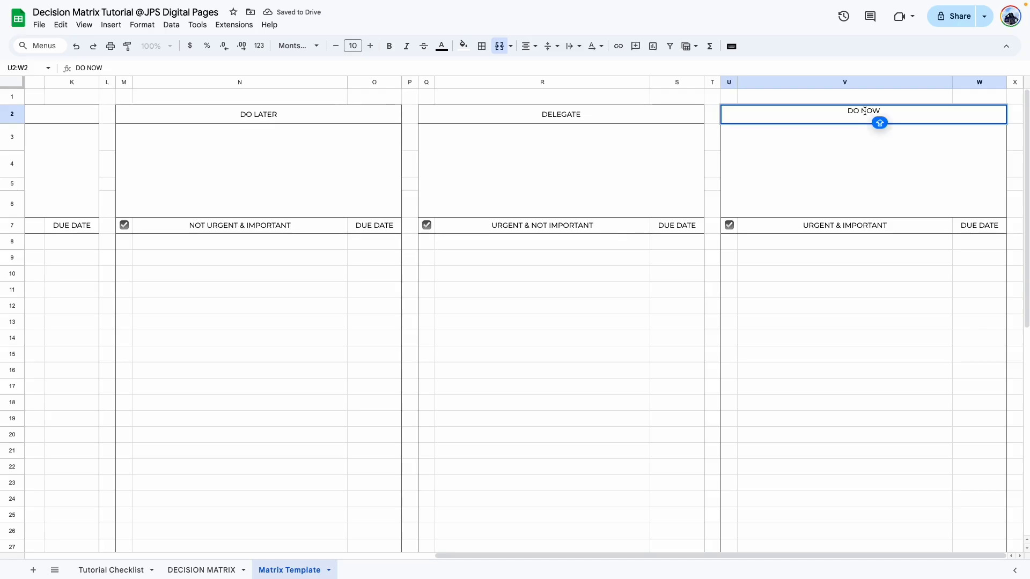
{"action": "type", "text": "DELETE"}
{"action": "double_click", "coordinate": [800, 220]}
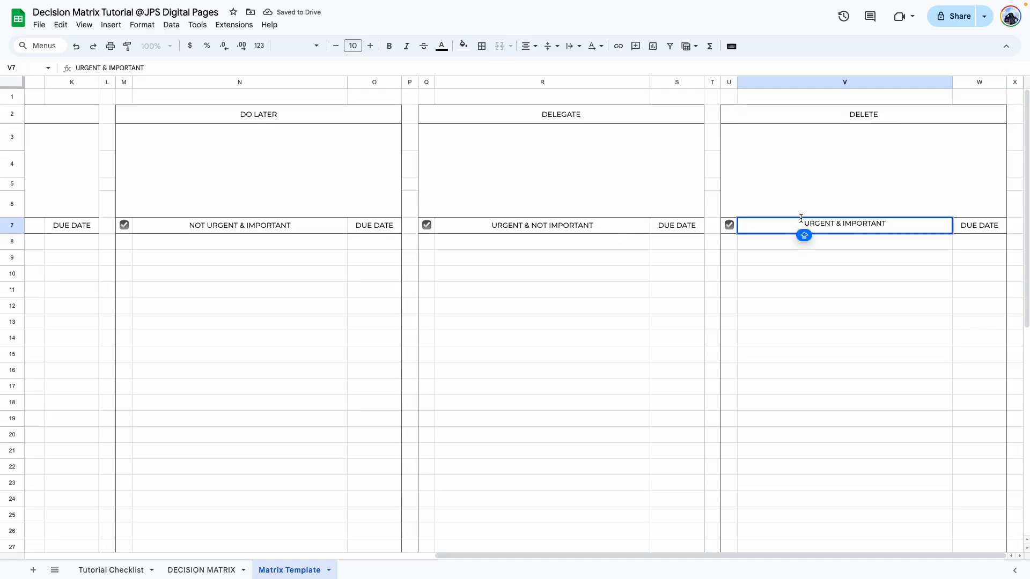
{"action": "type", "text": "NOT"}
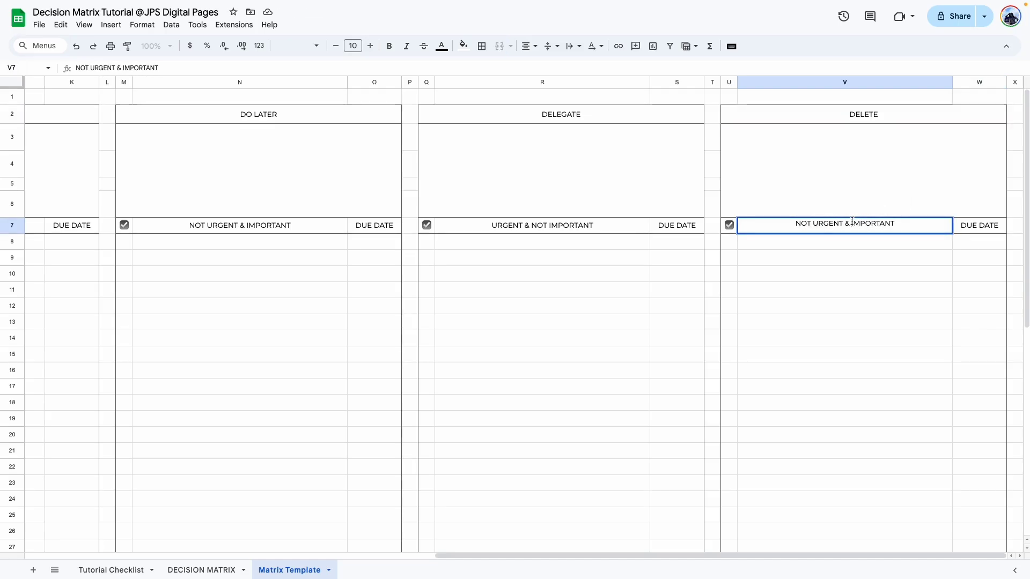
{"action": "left_click", "coordinate": [861, 354]}
Hide the gridlines on the Matrix Template sheet and look over the sheet's layout
{"action": "scroll", "coordinate": [510, 510], "scroll_direction": "left", "scroll_amount": 10}
{"action": "mouse_move", "coordinate": [484, 558]}
{"action": "left_mouse_down"}
{"action": "mouse_move", "coordinate": [886, 564]}
{"action": "mouse_move", "coordinate": [480, 557]}
{"action": "left_mouse_up"}
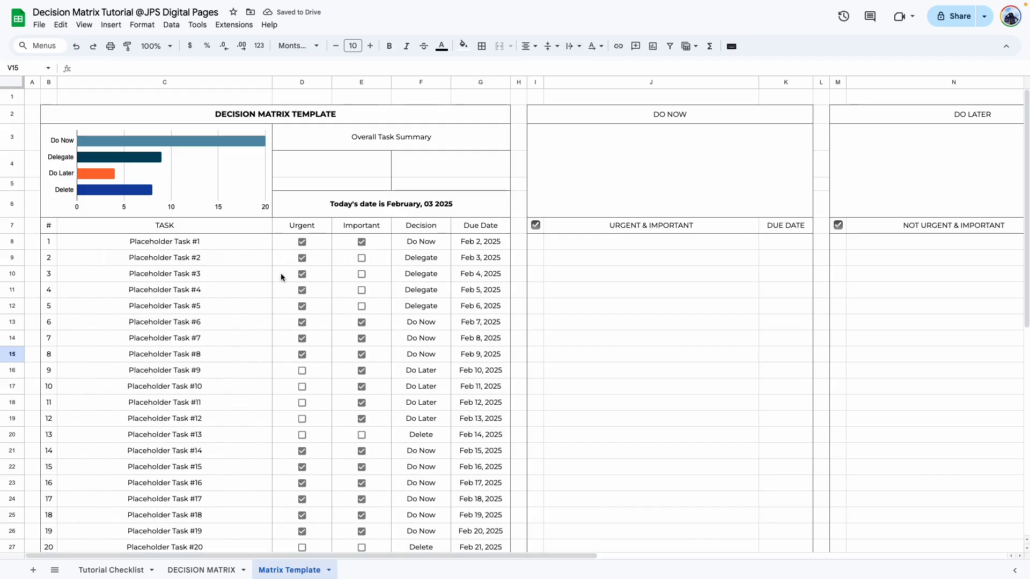
{"action": "left_click", "coordinate": [83, 25]}
{"action": "mouse_move", "coordinate": [102, 48]}
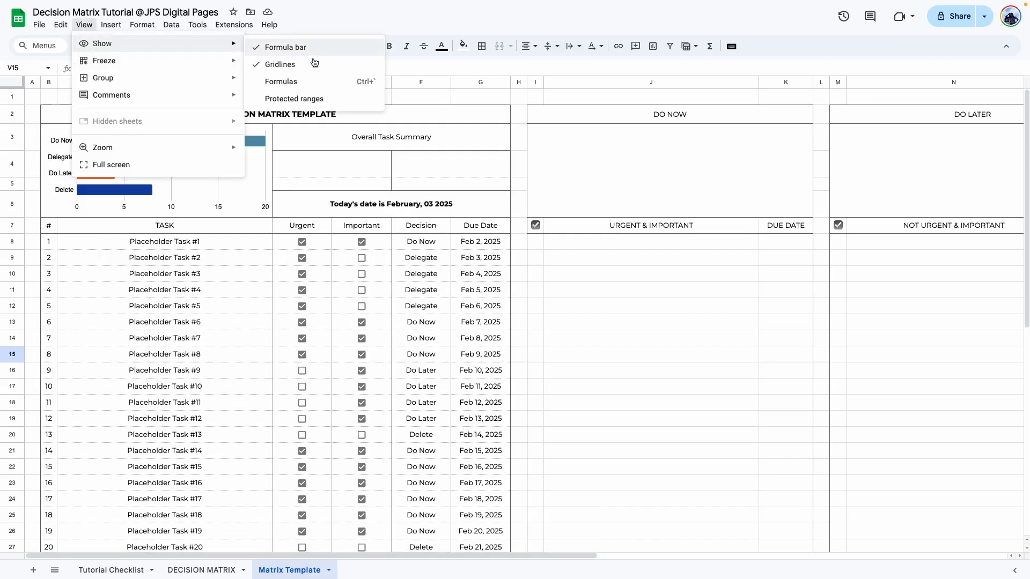
{"action": "left_click", "coordinate": [311, 65]}
{"action": "left_click", "coordinate": [621, 453]}
{"action": "scroll", "coordinate": [578, 448], "scroll_direction": "down", "scroll_amount": 7}
{"action": "scroll", "coordinate": [578, 449], "scroll_direction": "up", "scroll_amount": 7}
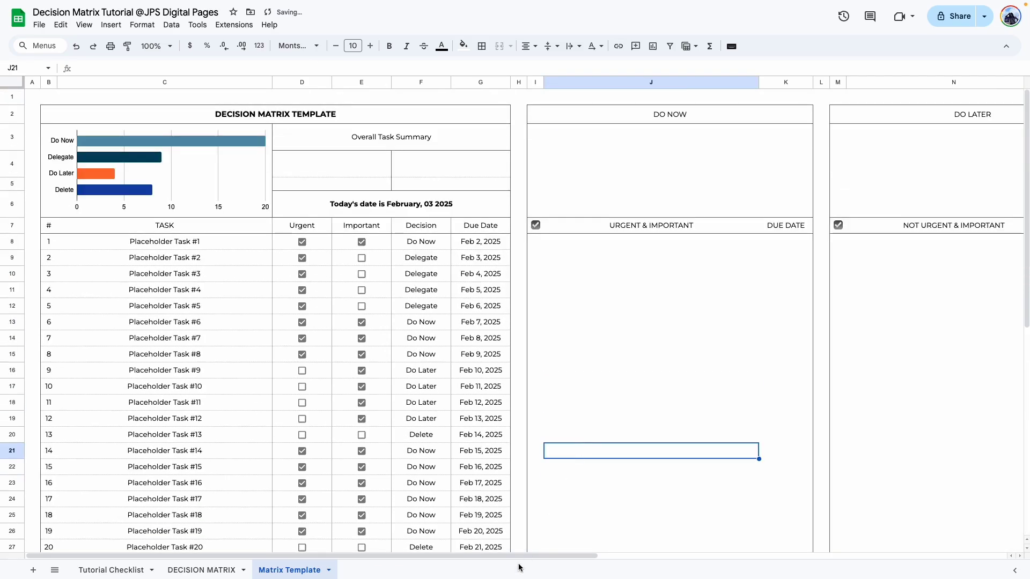
Add grey dotted horizontal borders between the rows of I8:K49 in the Do Now section
{"action": "left_click_drag", "start_coordinate": [552, 559], "coordinate": [576, 557]}
{"action": "left_click_drag", "start_coordinate": [505, 535], "coordinate": [422, 526]}
{"action": "left_click", "coordinate": [738, 336]}
{"action": "left_click_drag", "start_coordinate": [542, 556], "coordinate": [631, 555]}
{"action": "left_click", "coordinate": [486, 353]}
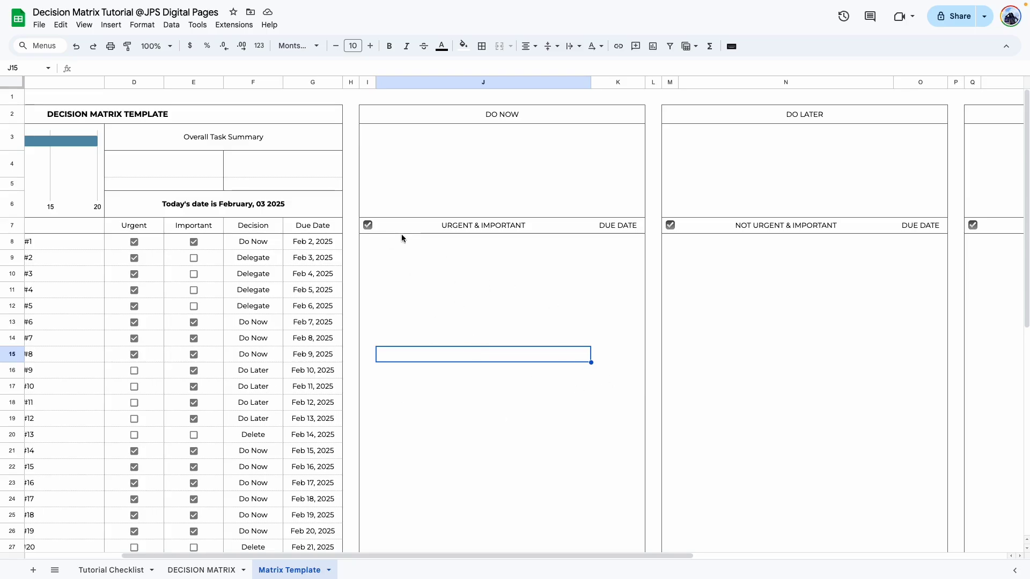
{"action": "left_click_drag", "start_coordinate": [362, 237], "coordinate": [637, 502]}
{"action": "left_click", "coordinate": [481, 46]}
{"action": "left_click", "coordinate": [583, 70]}
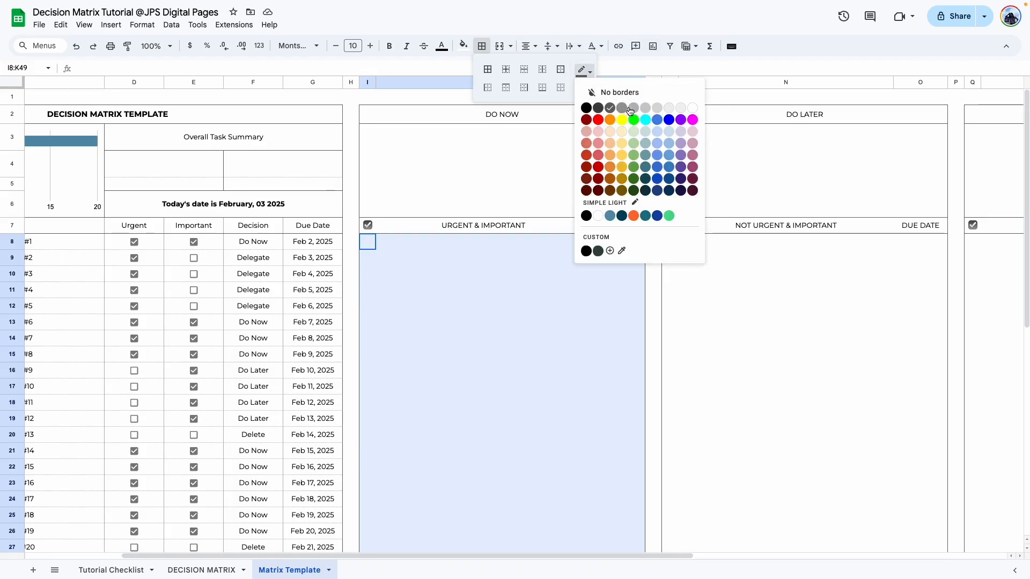
{"action": "left_click", "coordinate": [635, 93]}
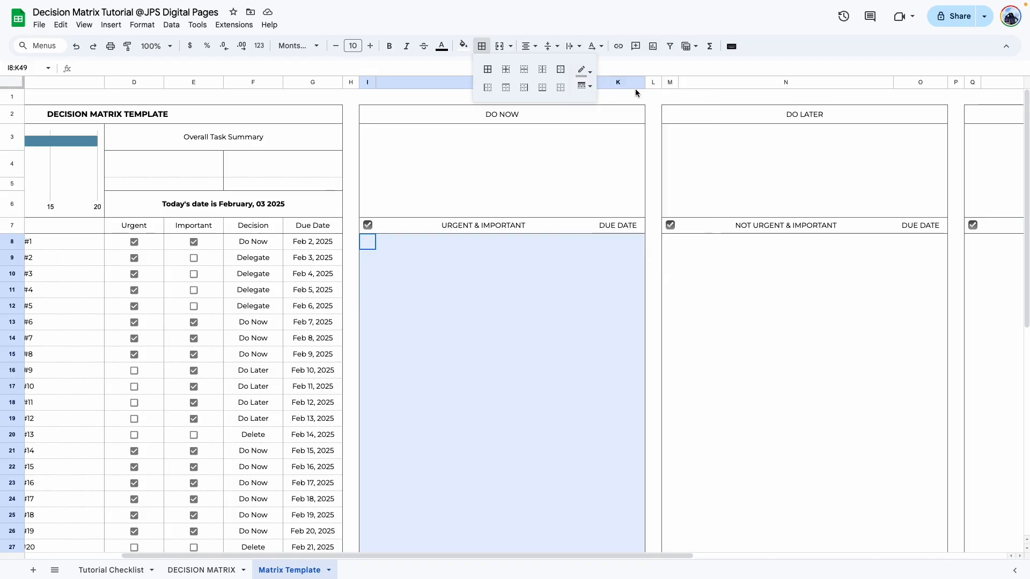
{"action": "left_click", "coordinate": [579, 92]}
{"action": "left_click", "coordinate": [622, 146]}
{"action": "left_click", "coordinate": [524, 69]}
Add a dotted vertical border between the task and due date columns of the Do Now section, along J8:J49
{"action": "left_click", "coordinate": [438, 257]}
{"action": "left_click_drag", "start_coordinate": [541, 243], "coordinate": [501, 558]}
{"action": "left_click_drag", "start_coordinate": [514, 513], "coordinate": [524, 470]}
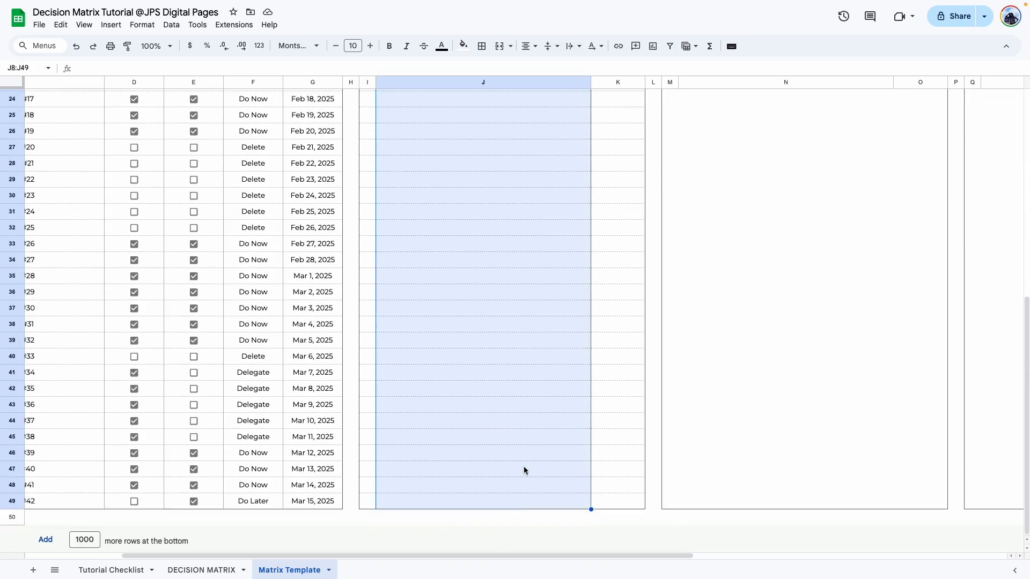
{"action": "scroll", "coordinate": [523, 215], "scroll_direction": "up", "scroll_amount": 8}
{"action": "left_click", "coordinate": [487, 46]}
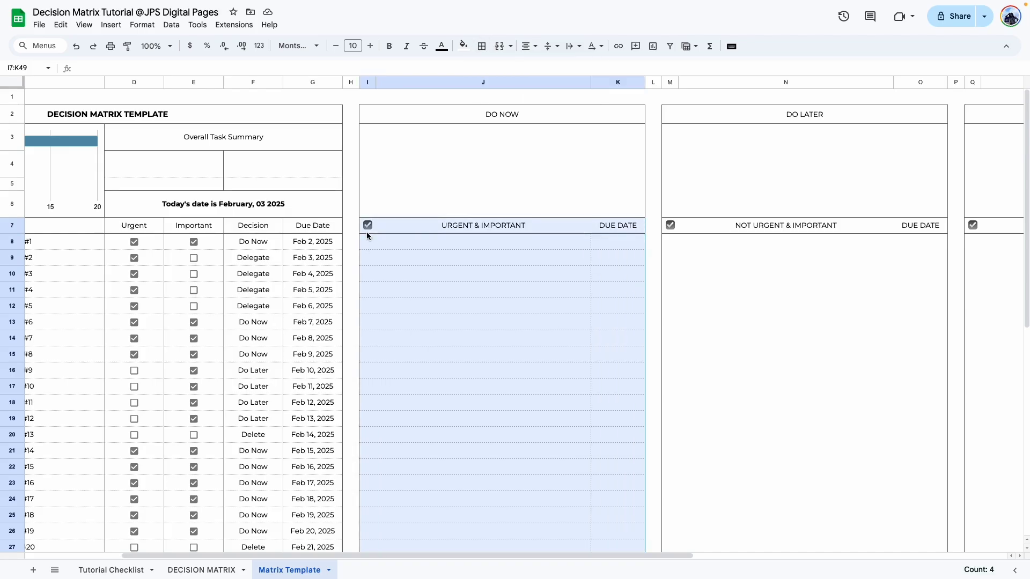
Paint the format of I8:K49 onto the Do Later range M8:O49 and pick it up again for the next section
{"action": "left_click_drag", "start_coordinate": [367, 232], "coordinate": [368, 241]}
{"action": "left_click", "coordinate": [127, 47]}
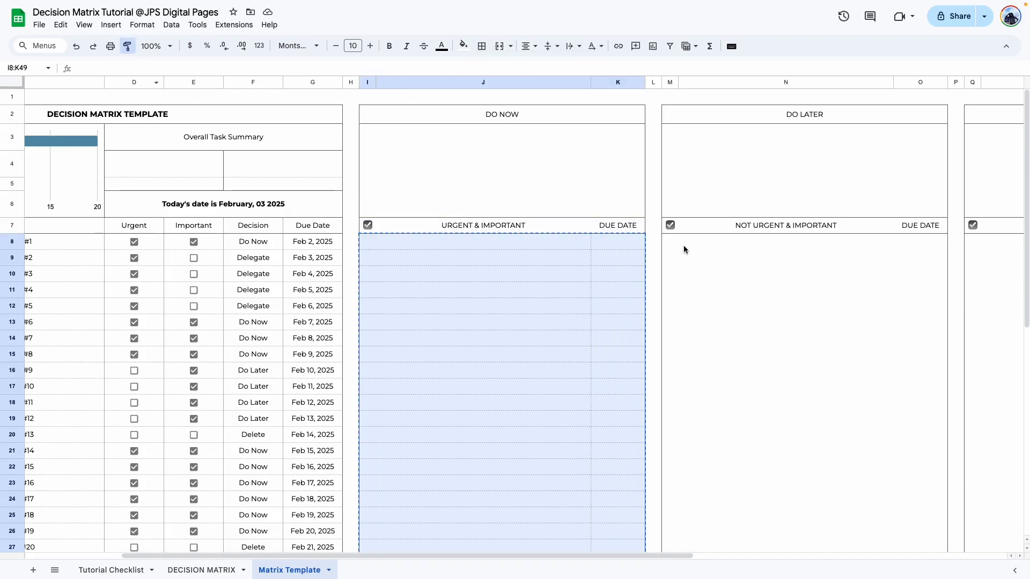
{"action": "left_click", "coordinate": [667, 242]}
{"action": "left_click", "coordinate": [128, 47]}
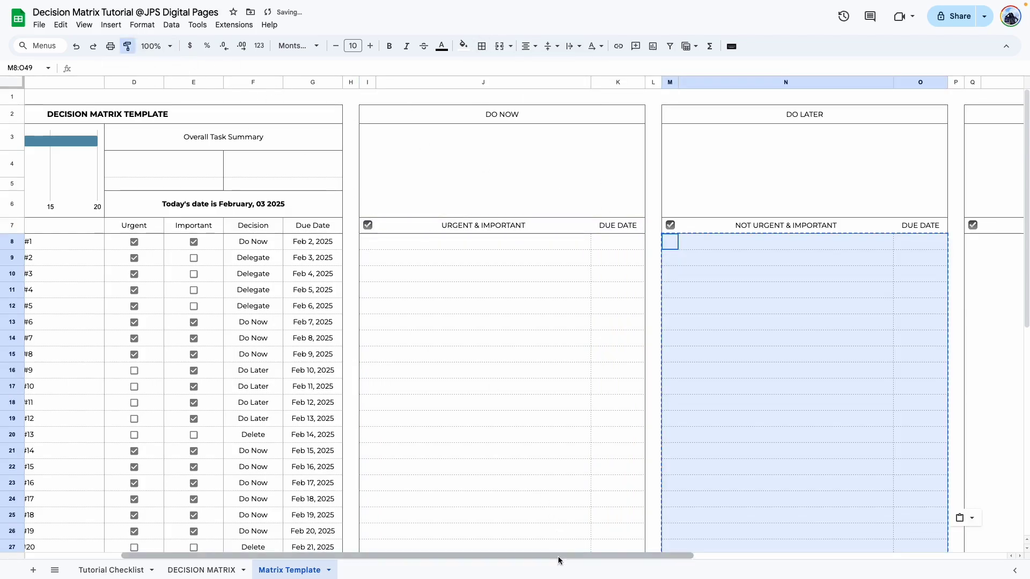
{"action": "left_click_drag", "start_coordinate": [591, 557], "coordinate": [814, 569]}
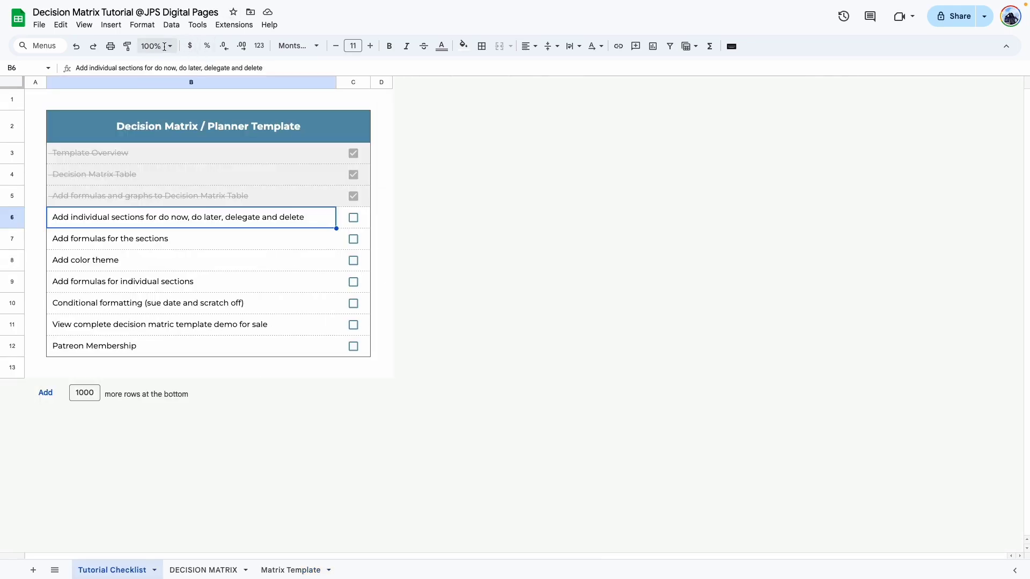
Zoom the Tutorial Checklist sheet to 150% and tick off the item about adding individual sections
{"action": "left_click", "coordinate": [160, 46]}
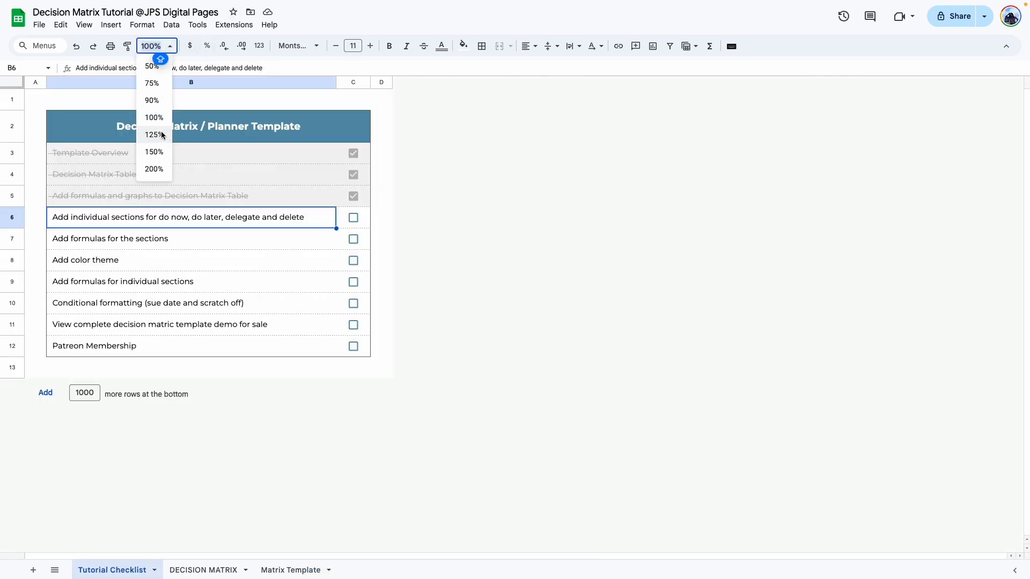
{"action": "left_click", "coordinate": [154, 152]}
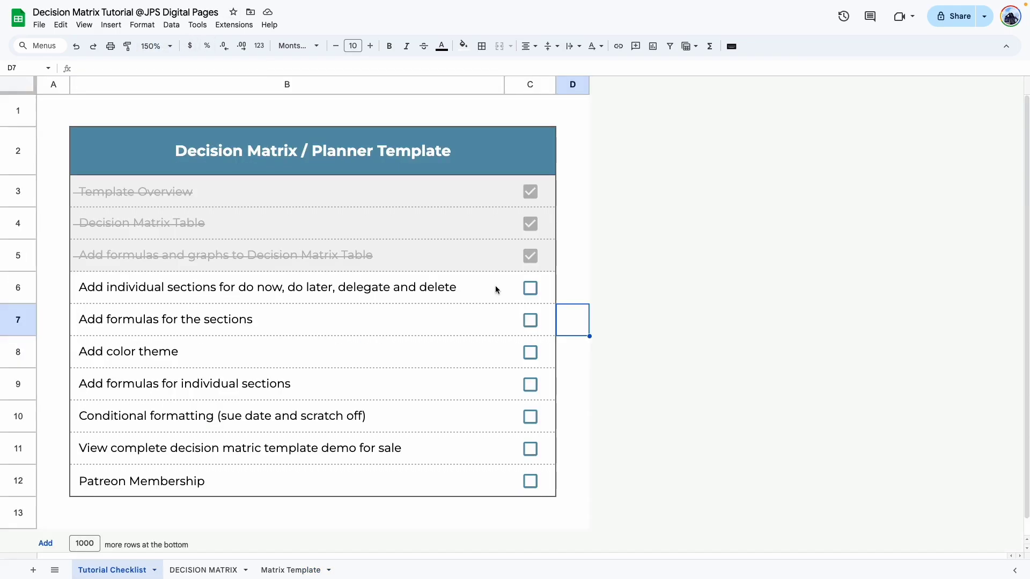
{"action": "left_click", "coordinate": [531, 290]}
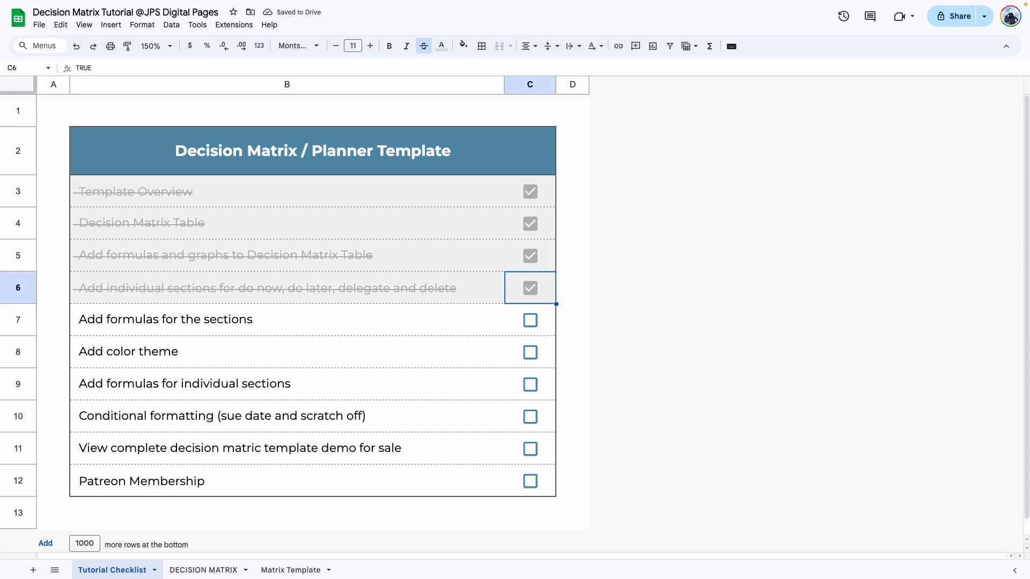
Open the J8 formula on the DECISION MATRIX sheet and select its full text for copying
{"action": "left_click", "coordinate": [194, 572]}
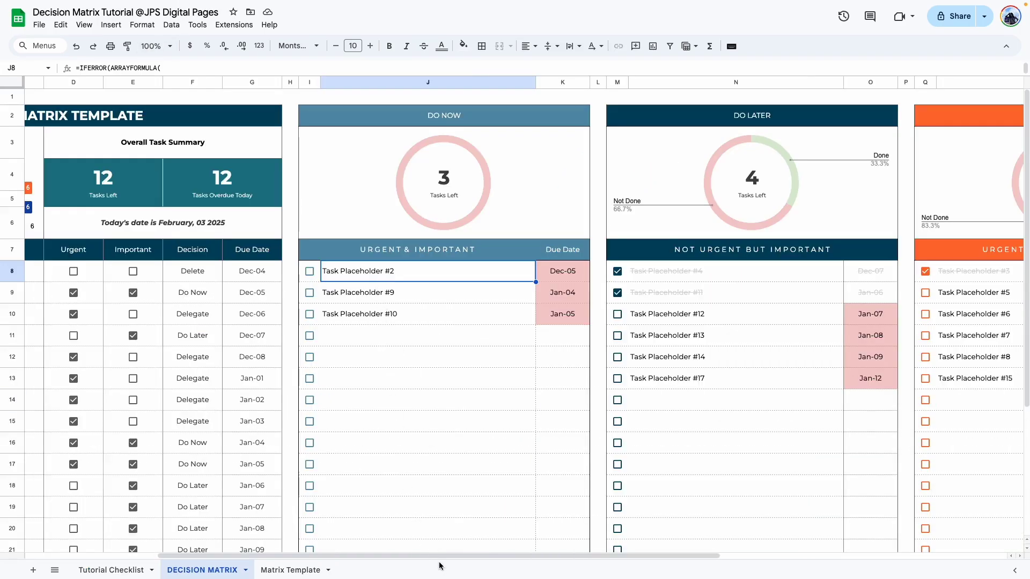
{"action": "scroll", "coordinate": [439, 566], "scroll_direction": "left", "scroll_amount": 5}
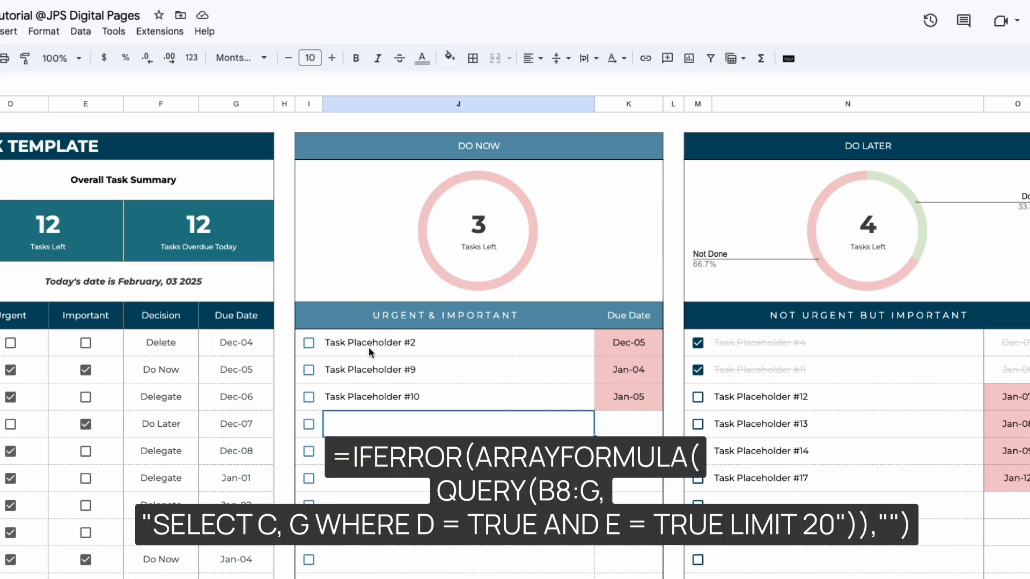
{"action": "double_click", "coordinate": [369, 344]}
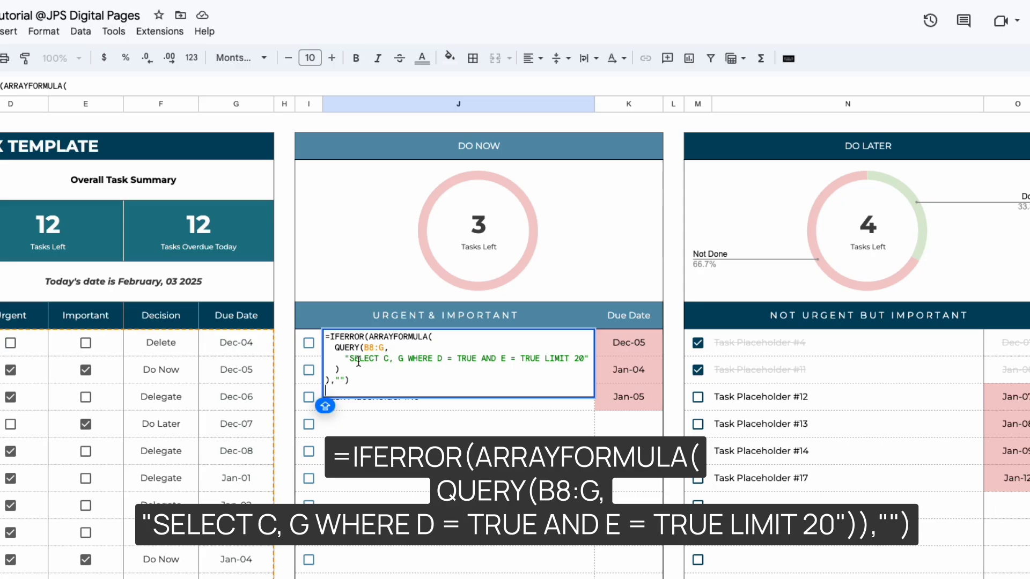
{"action": "scroll", "coordinate": [358, 362], "scroll_direction": "left", "scroll_amount": 2}
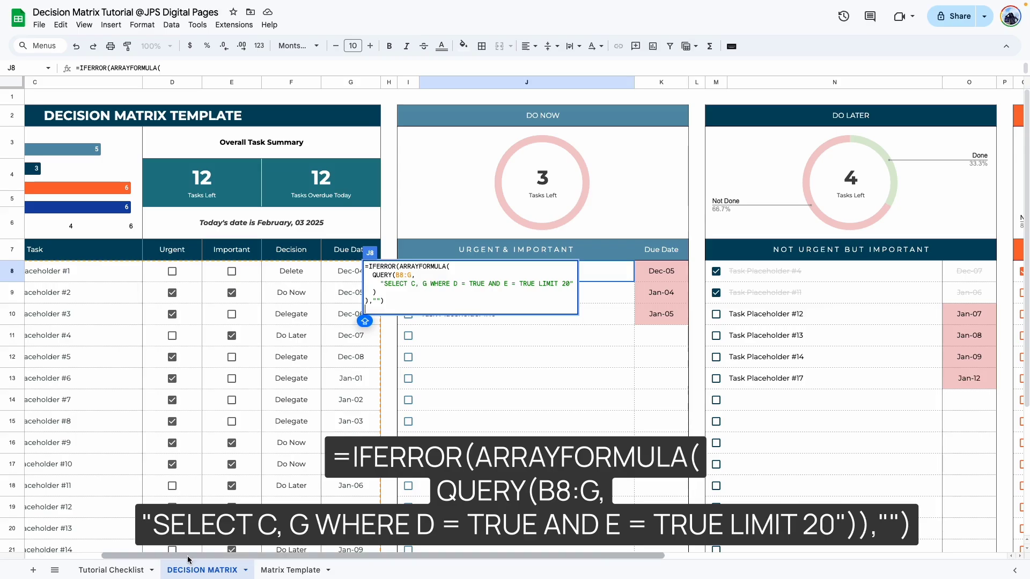
{"action": "scroll", "coordinate": [188, 311], "scroll_direction": "left", "scroll_amount": 3}
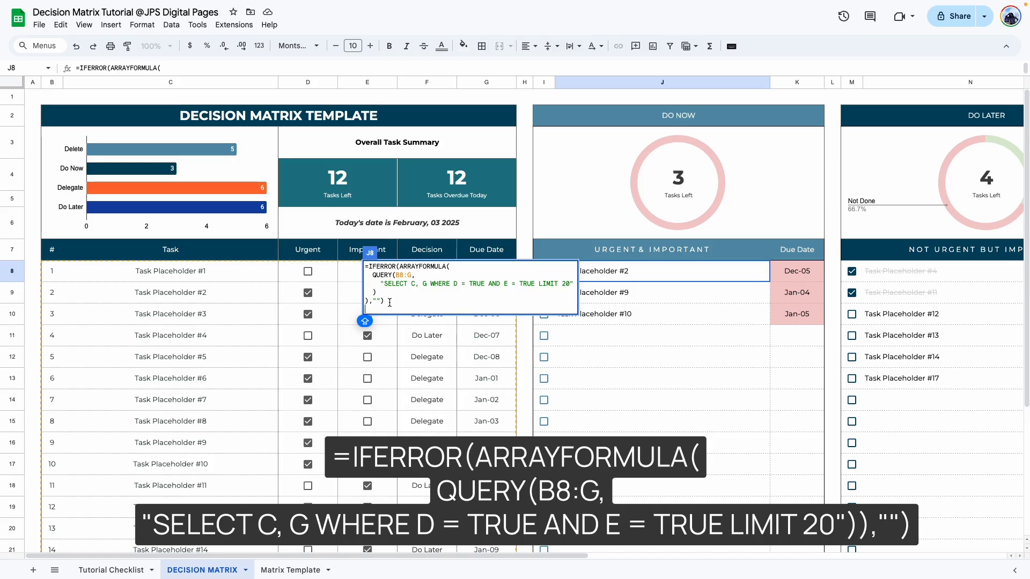
{"action": "left_click_drag", "start_coordinate": [394, 304], "coordinate": [363, 268]}
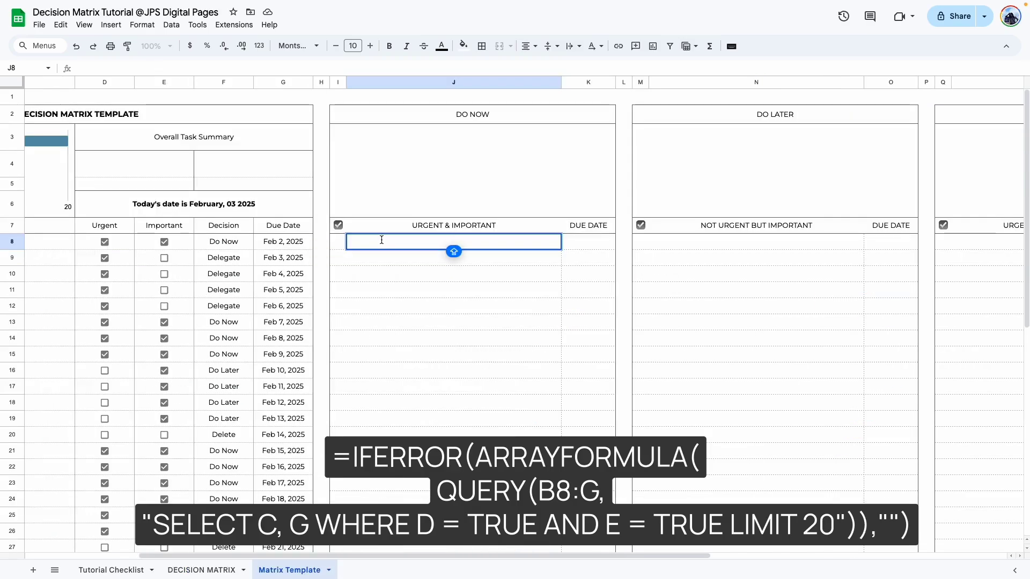
Enter =IFERROR(ARRAYFORMULA(QUERY(B8:G,"SELECT C, G WHERE D = TRUE AND E = TRUE LIMIT 20")),"") in J8 of the Matrix Template sheet and reopen it for review
{"action": "type", "text": "=IFERROR(ARRAYFORMULA(   QUERY(B8:G,     \"SELECT C, G WHERE D = TRUE AND E = TRUE LIMIT 20\" )),\"\")"}
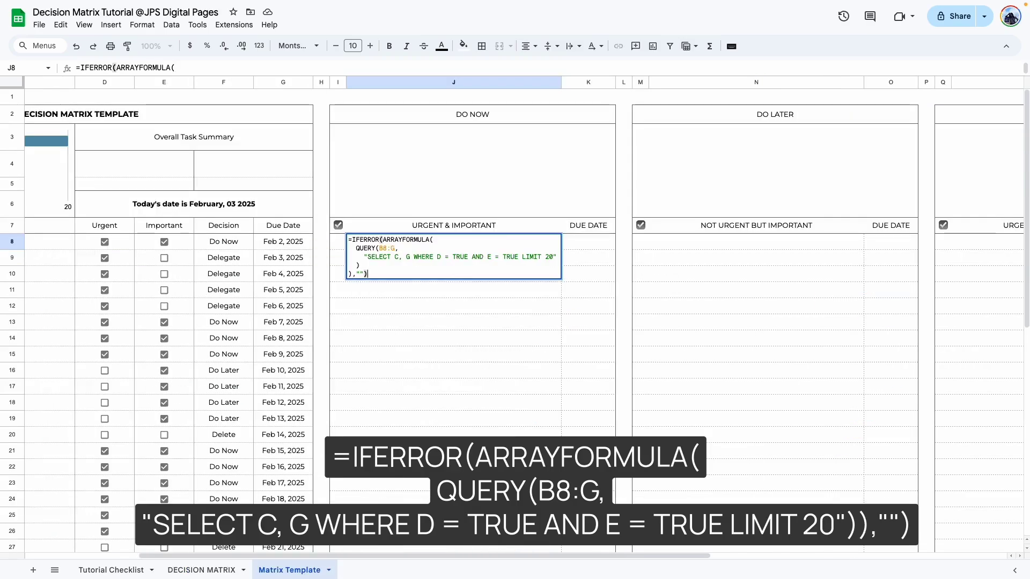
{"action": "key", "text": "Return"}
{"action": "double_click", "coordinate": [436, 242]}
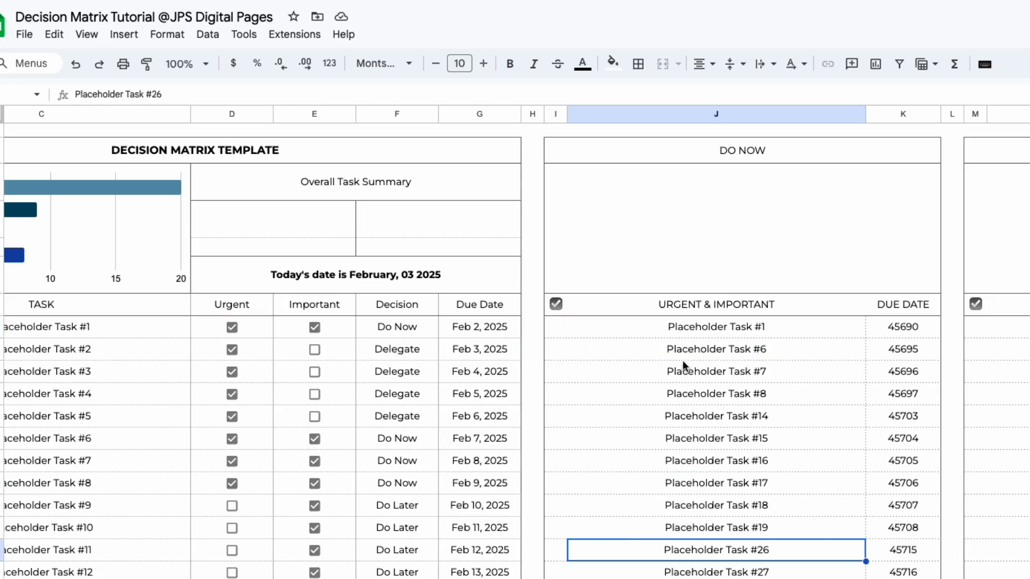
{"action": "left_click", "coordinate": [436, 242]}
{"action": "double_click", "coordinate": [691, 328]}
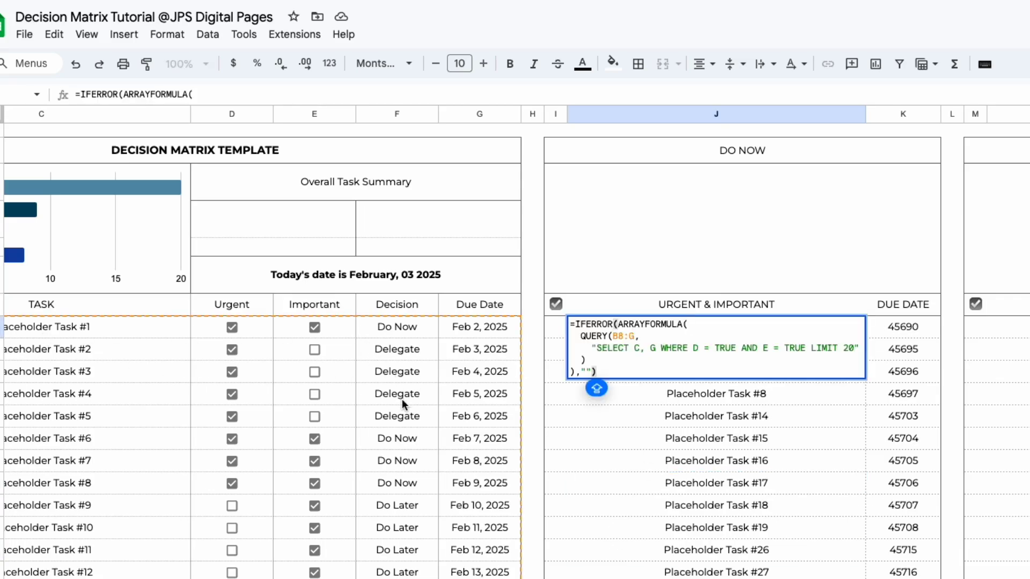
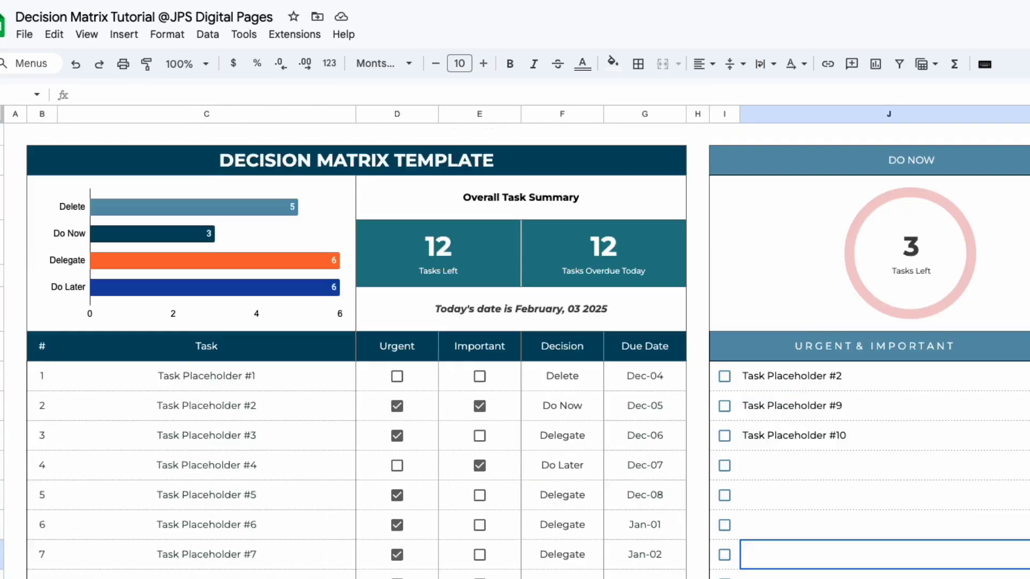
Compare the Do Now list with the task table and set the LIMIT in the J8 query to 43
{"action": "scroll", "coordinate": [515, 349], "scroll_direction": "down", "scroll_amount": 5}
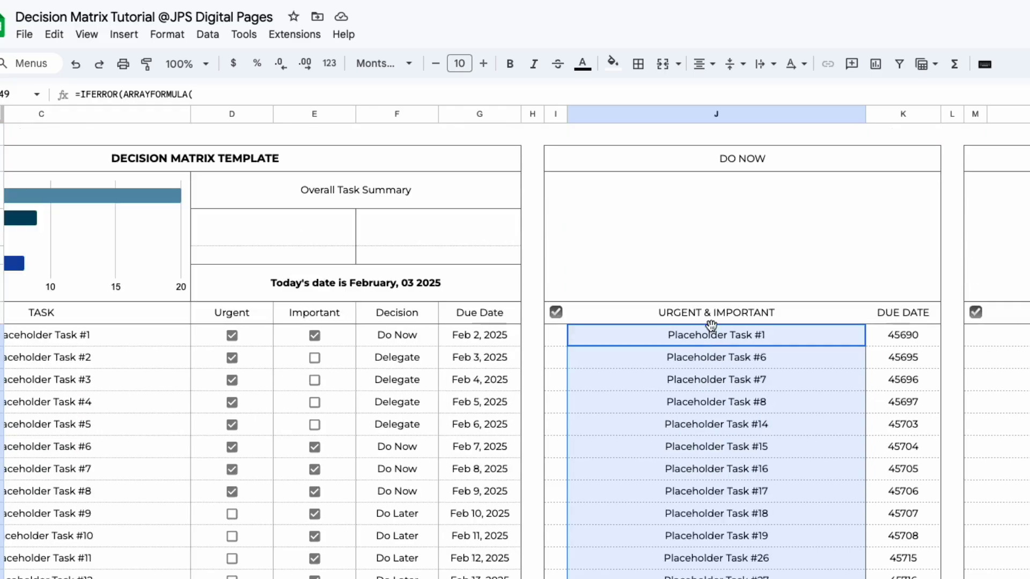
{"action": "scroll", "coordinate": [185, 282], "scroll_direction": "left", "scroll_amount": 3}
{"action": "scroll", "coordinate": [253, 419], "scroll_direction": "down", "scroll_amount": 5}
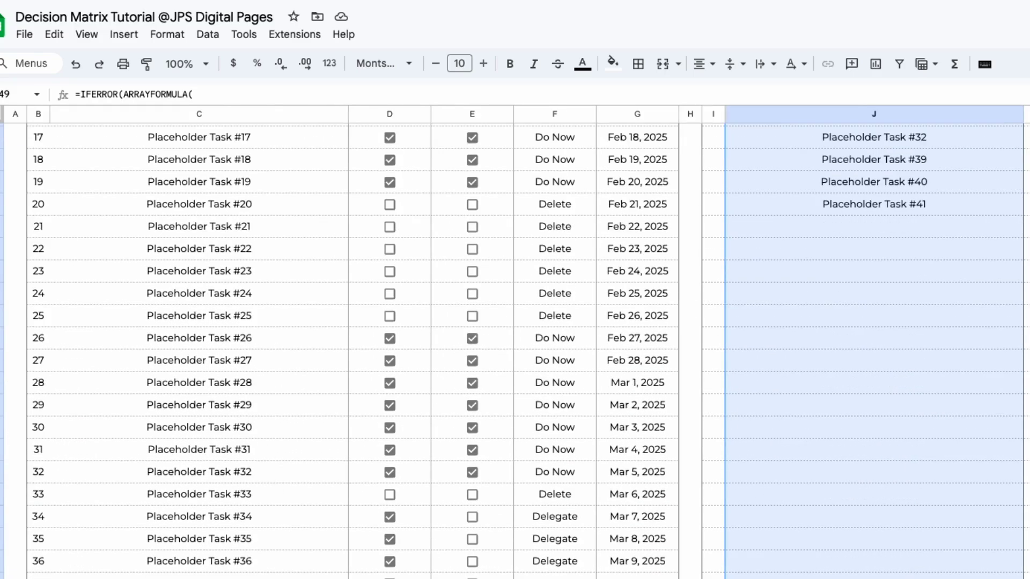
{"action": "scroll", "coordinate": [694, 481], "scroll_direction": "up", "scroll_amount": 10}
{"action": "double_click", "coordinate": [815, 333]}
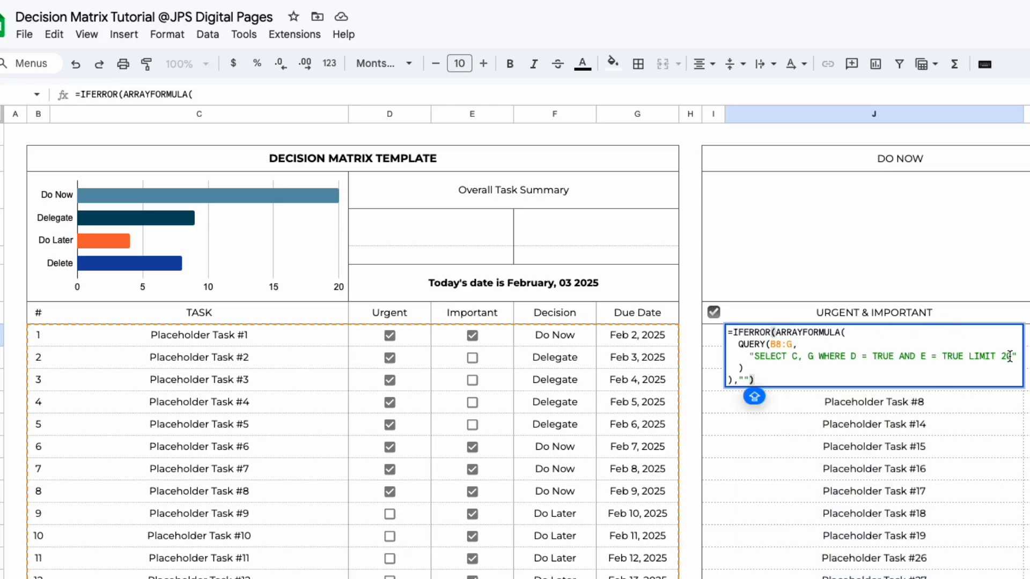
{"action": "double_click", "coordinate": [1004, 356]}
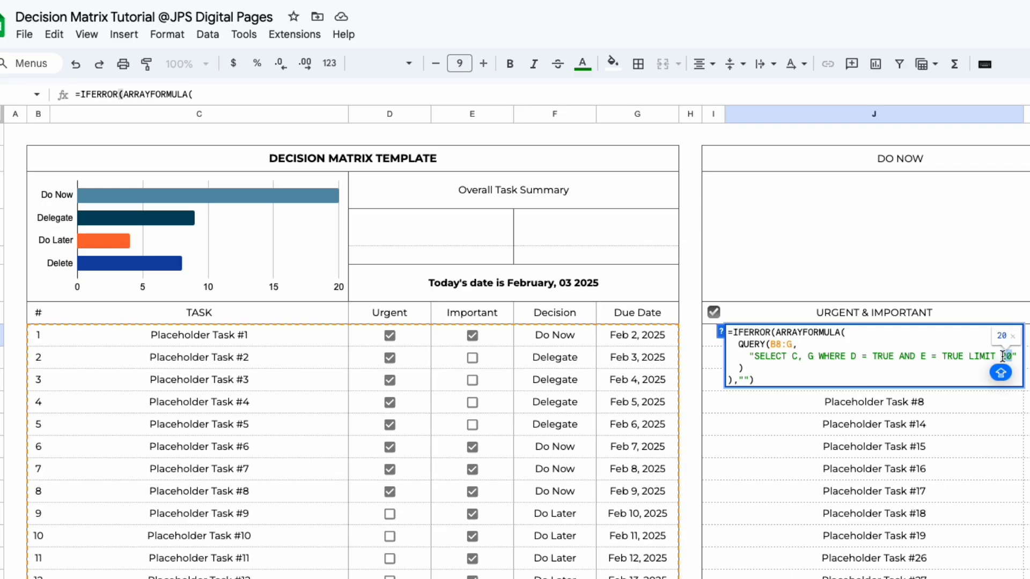
{"action": "type", "text": "43"}
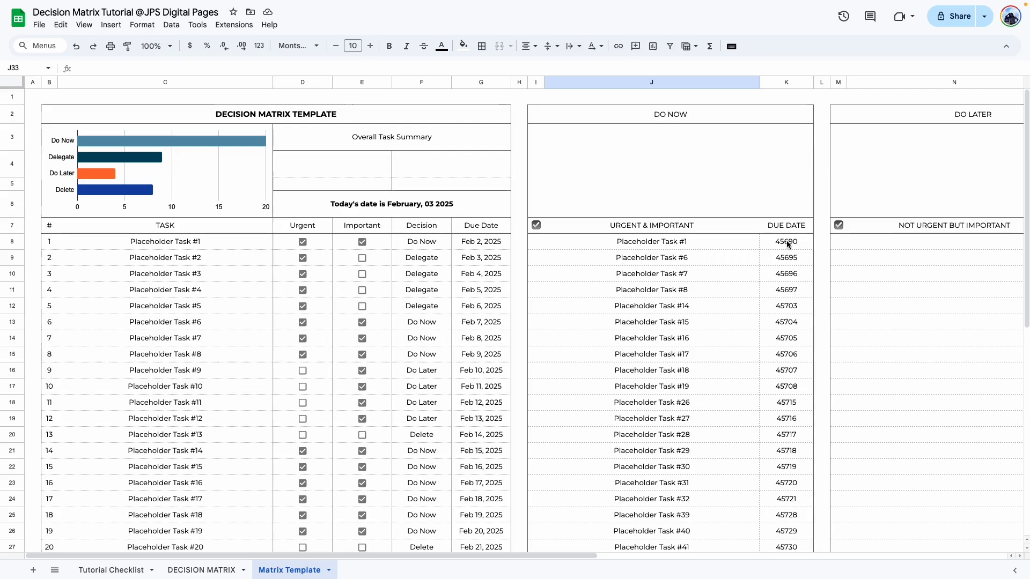
Format the Do Now due dates in K8:K49 with the Sep 26, 2008 date style
{"action": "left_click", "coordinate": [792, 244]}
{"action": "left_click", "coordinate": [651, 354]}
{"action": "left_click_drag", "start_coordinate": [786, 241], "coordinate": [777, 501]}
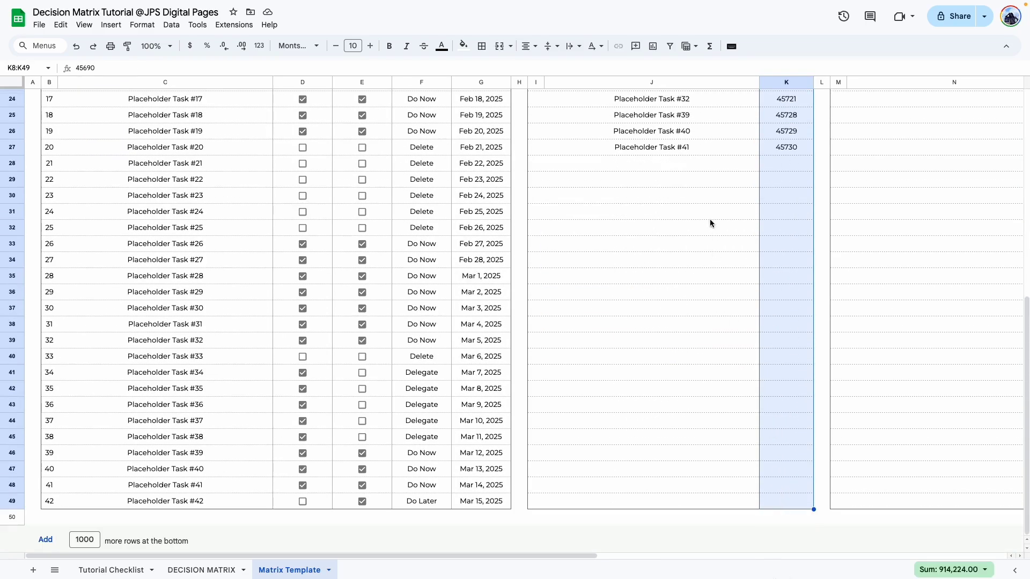
{"action": "scroll", "coordinate": [710, 223], "scroll_direction": "up", "scroll_amount": 5}
{"action": "left_click", "coordinate": [142, 25]}
{"action": "mouse_move", "coordinate": [150, 71]}
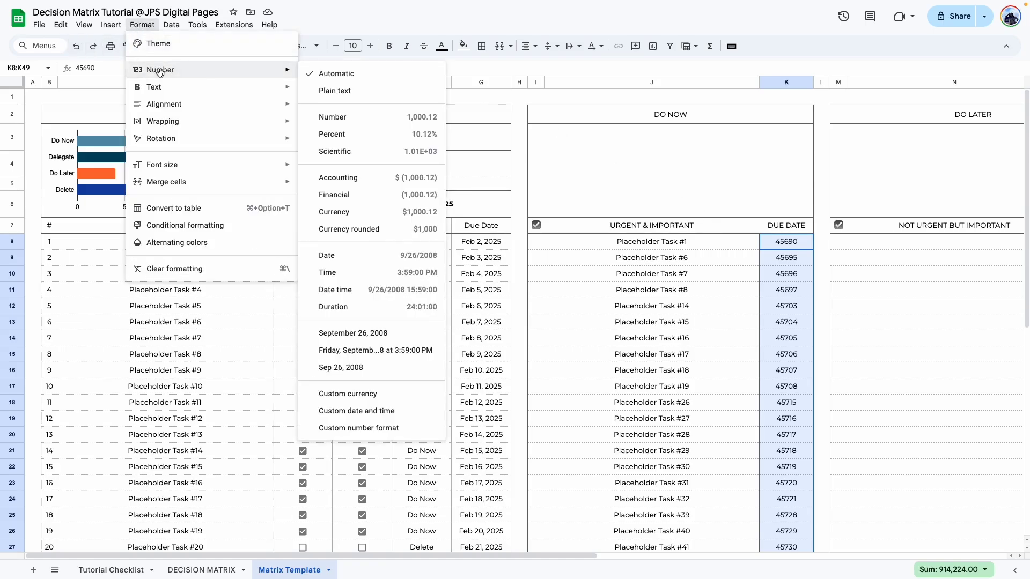
{"action": "left_click", "coordinate": [355, 370]}
{"action": "left_click", "coordinate": [652, 306]}
Test the Do Now formula by unticking and re-ticking Important for Placeholder Task #1
{"action": "left_click", "coordinate": [682, 241]}
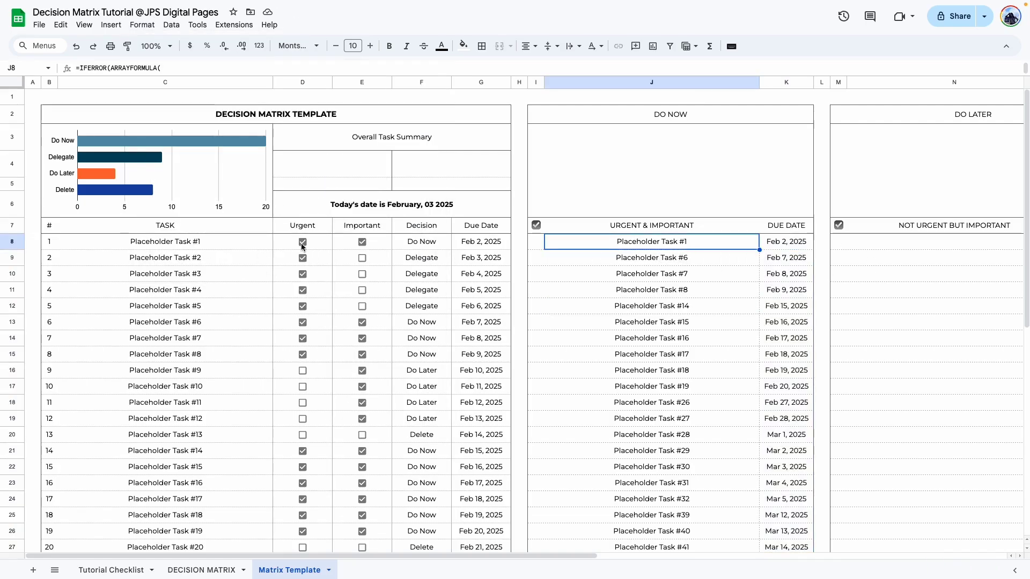
{"action": "left_click", "coordinate": [362, 245]}
{"action": "left_click", "coordinate": [697, 249]}
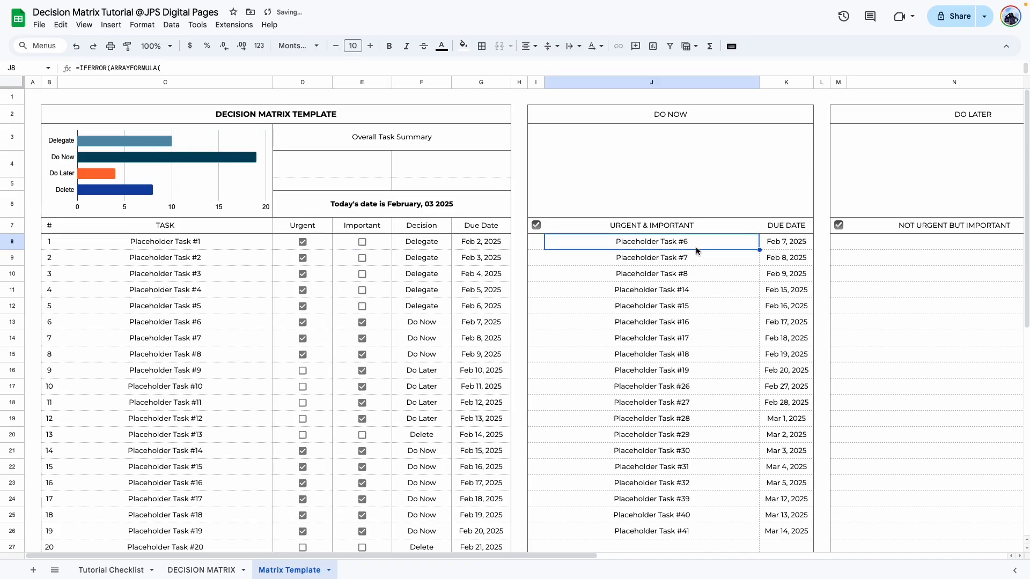
{"action": "left_click", "coordinate": [362, 242]}
{"action": "left_click", "coordinate": [682, 244]}
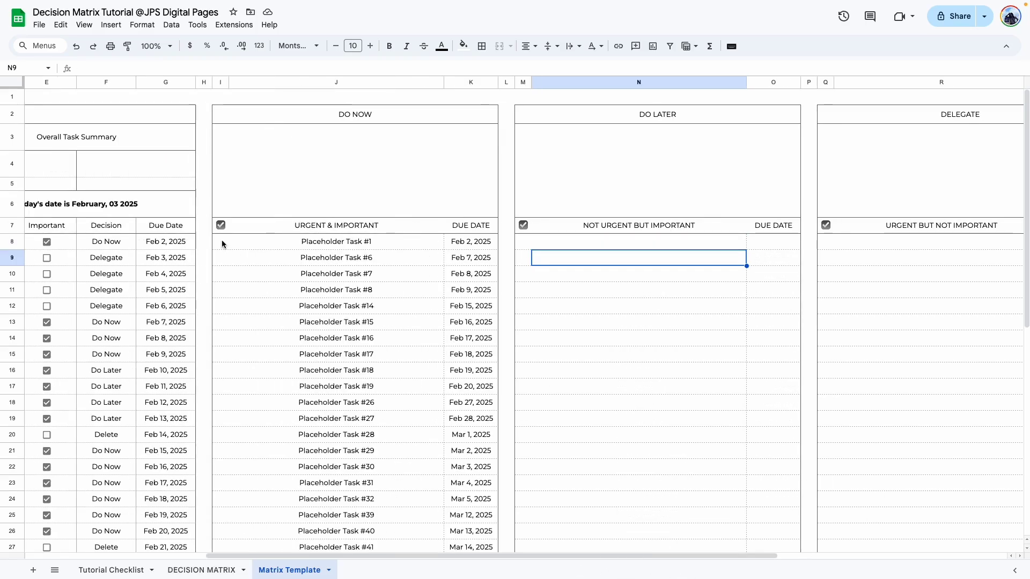
Select the empty cells I8:I49 beside the Do Now tasks
{"action": "left_click", "coordinate": [222, 243]}
{"action": "left_click_drag", "start_coordinate": [221, 239], "coordinate": [219, 506]}
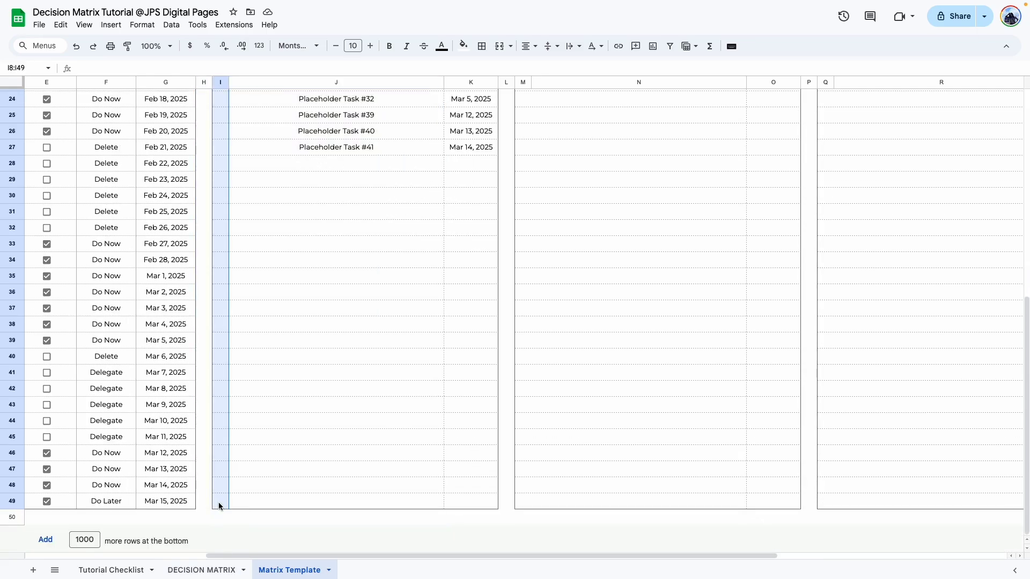
{"action": "scroll", "coordinate": [313, 370], "scroll_direction": "up", "scroll_amount": 10}
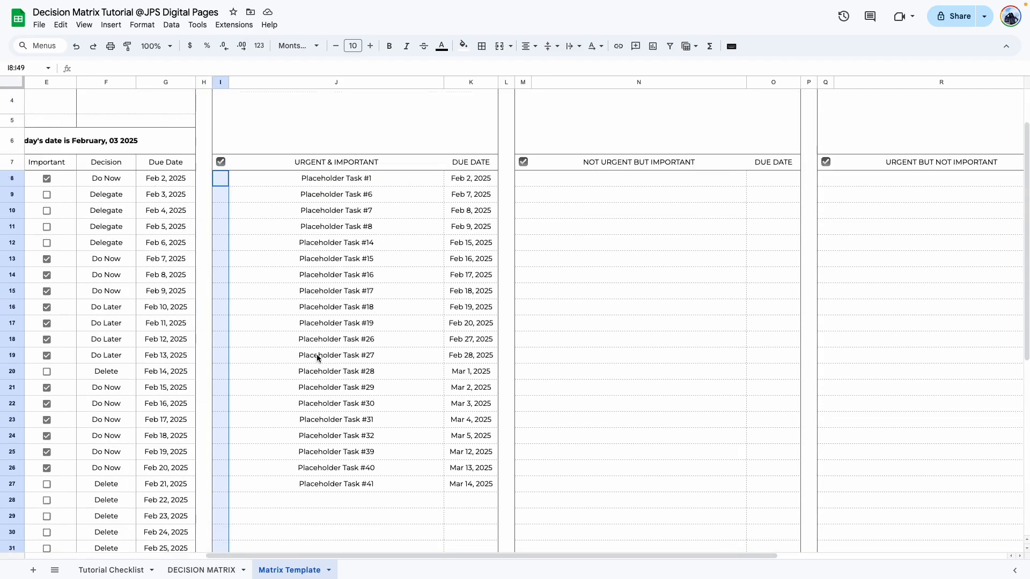
Insert checkboxes in I8:I49 of the Do Now section
{"action": "left_click", "coordinate": [111, 25]}
{"action": "left_click", "coordinate": [140, 268]}
{"action": "left_click", "coordinate": [289, 371]}
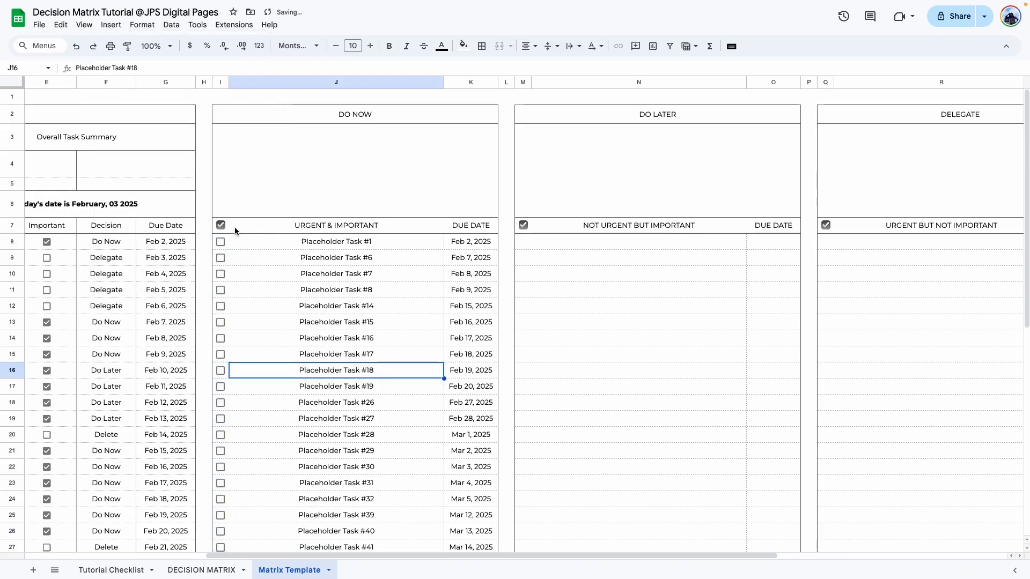
Copy the Do Now block I8:K49 and paste it into the Do Later section starting at M8
{"action": "left_click_drag", "start_coordinate": [220, 241], "coordinate": [490, 503]}
{"action": "scroll", "coordinate": [405, 403], "scroll_direction": "up", "scroll_amount": 8}
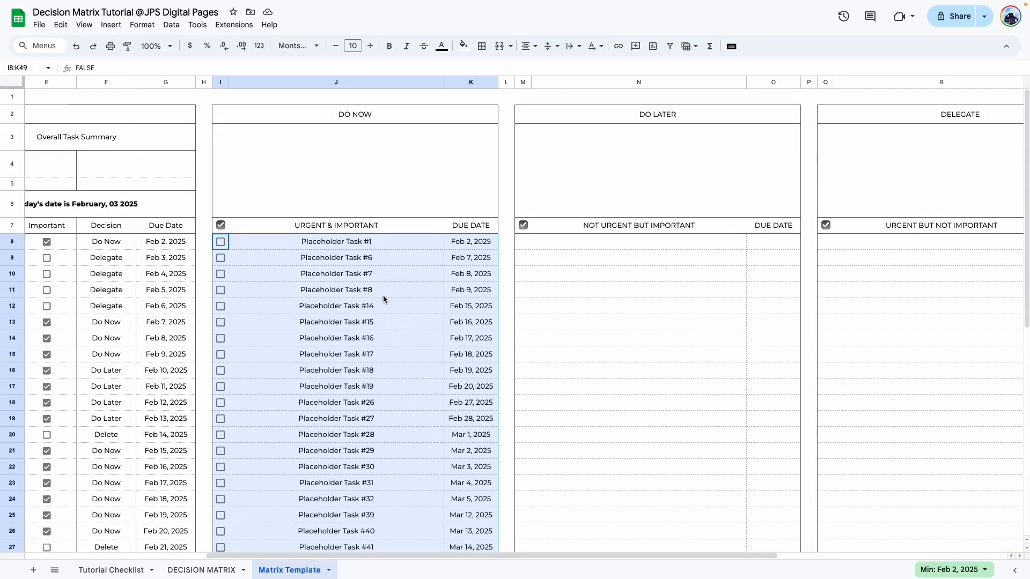
{"action": "right_click", "coordinate": [382, 290]}
{"action": "left_click", "coordinate": [437, 232]}
{"action": "left_click", "coordinate": [523, 246]}
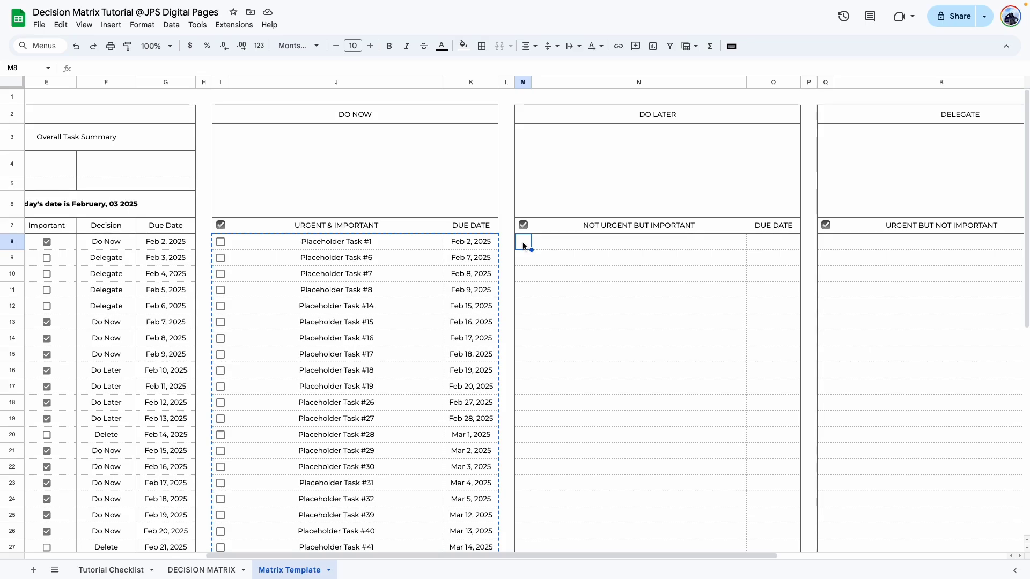
{"action": "right_click", "coordinate": [524, 242]}
{"action": "left_click", "coordinate": [542, 203]}
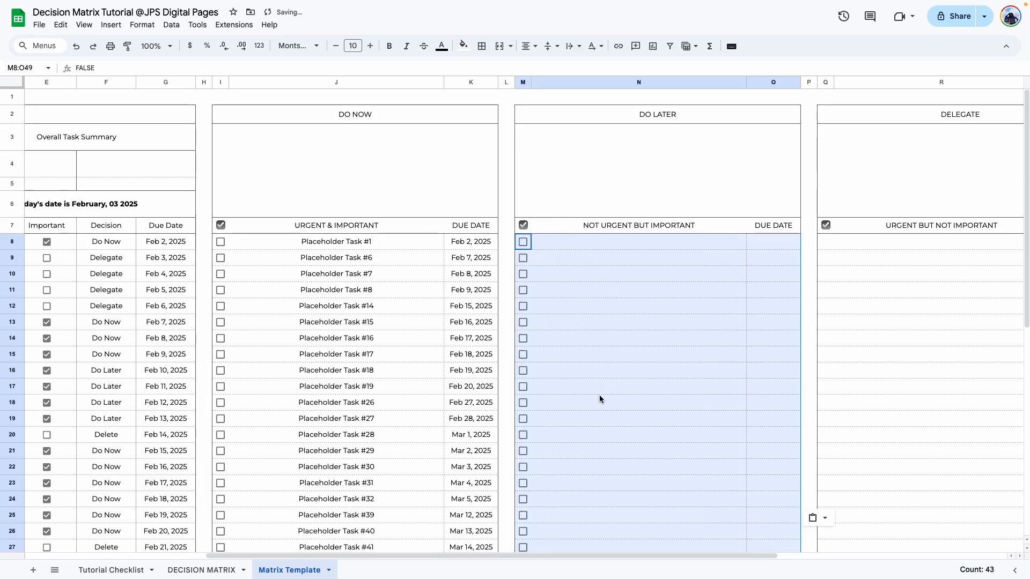
Replace the formula in N8 with the exact Do Now query text, so that it reads the range B8:G
{"action": "double_click", "coordinate": [604, 243]}
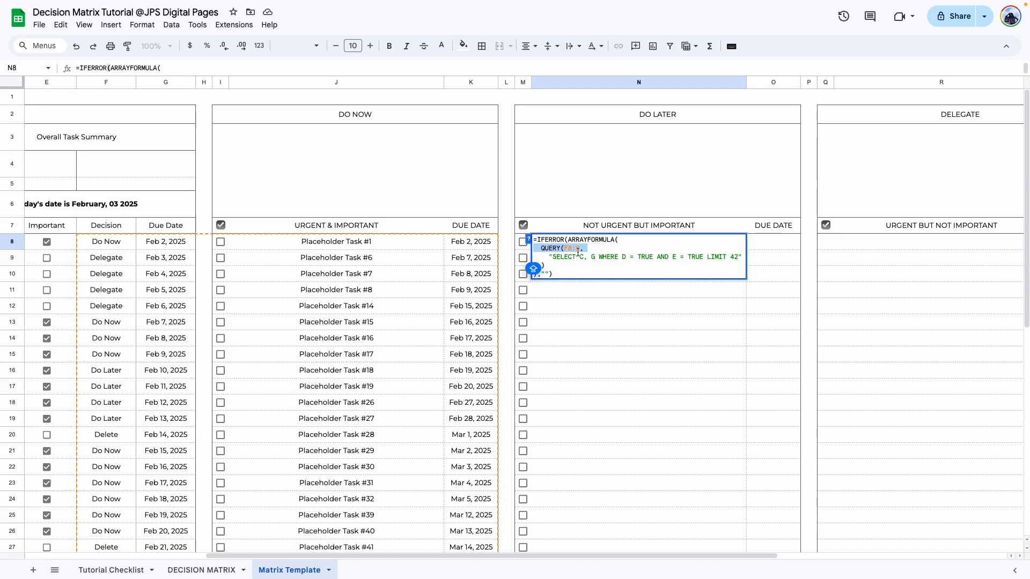
{"action": "left_click", "coordinate": [570, 306]}
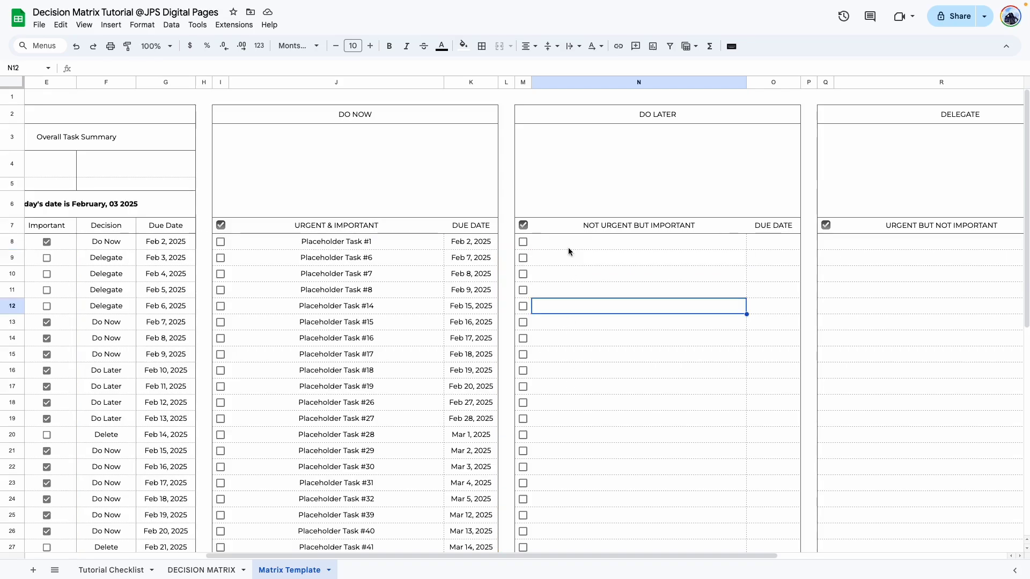
{"action": "double_click", "coordinate": [592, 247]}
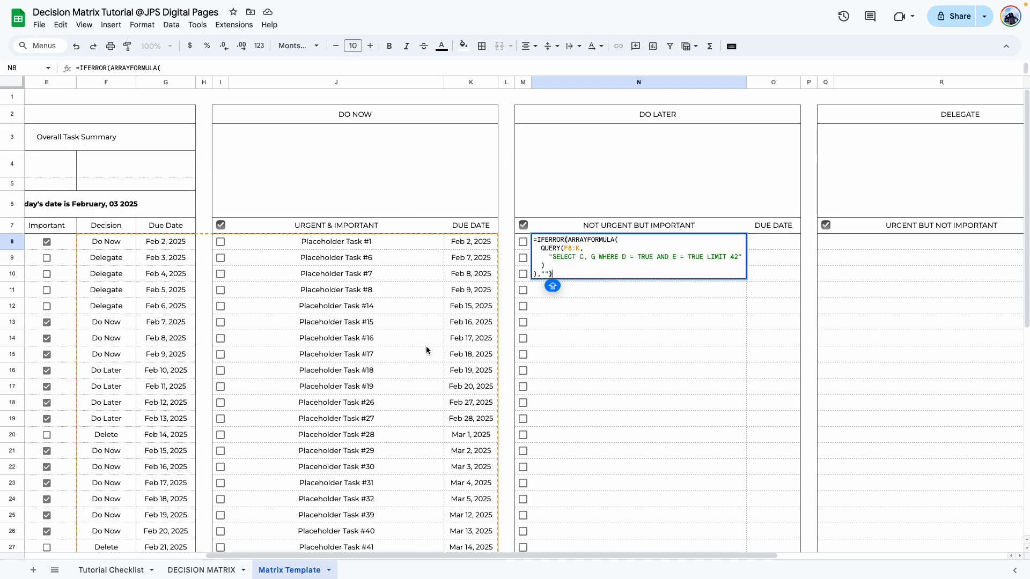
{"action": "key", "text": "ctrl+a"}
{"action": "key", "text": "BackSpace"}
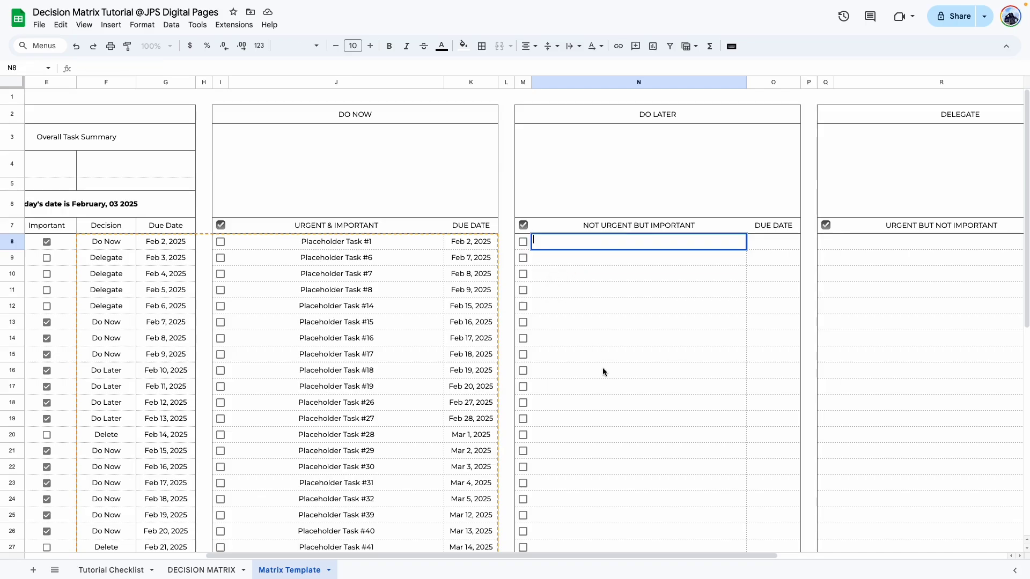
{"action": "left_click", "coordinate": [603, 372]}
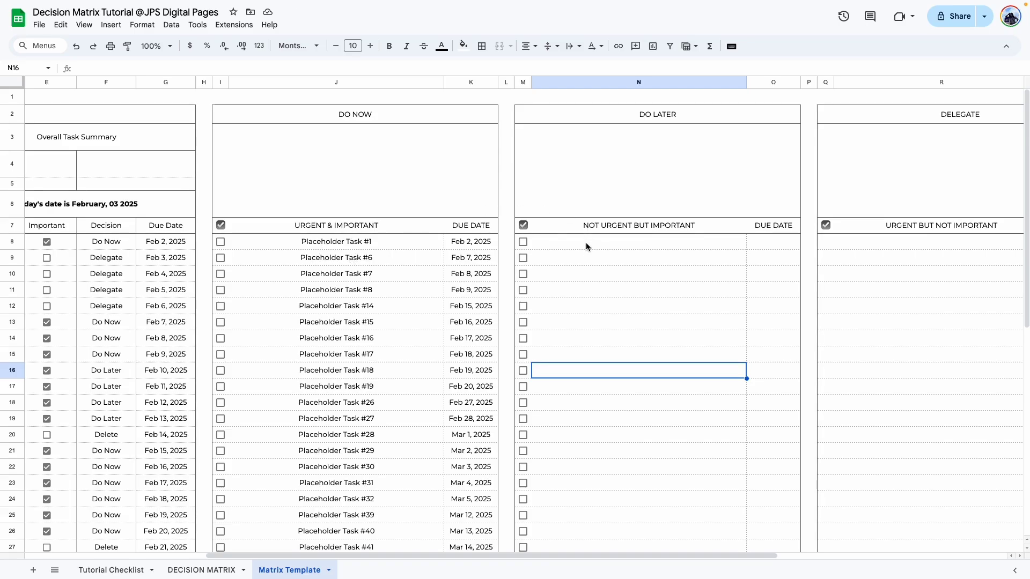
{"action": "double_click", "coordinate": [585, 243]}
{"action": "key", "text": "ctrl+v"}
{"action": "key", "text": "Return"}
{"action": "left_click", "coordinate": [632, 308]}
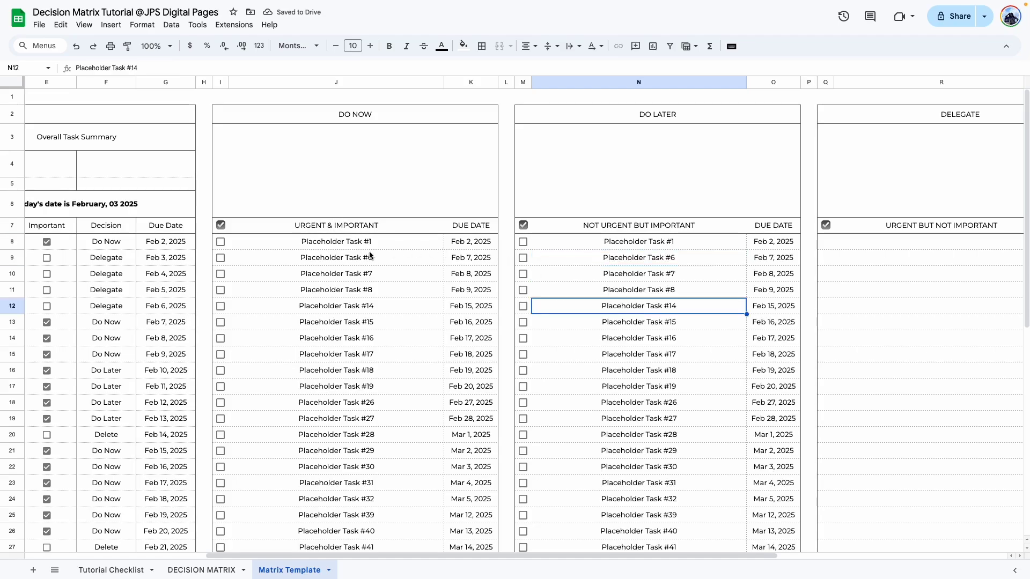
Change the Do Later query in N8 so its condition reads D = FALSE AND E = TRUE
{"action": "left_click", "coordinate": [625, 243]}
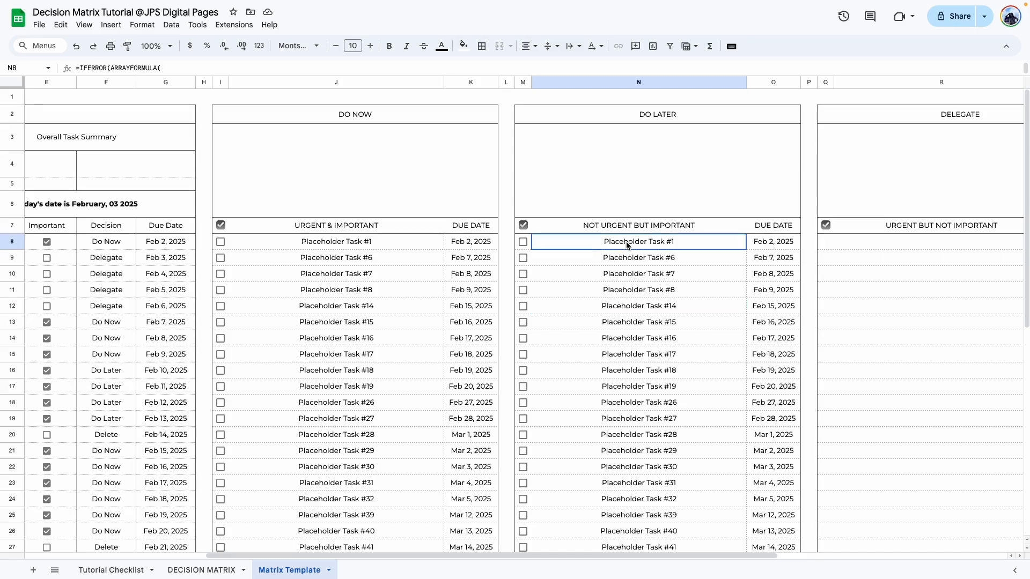
{"action": "double_click", "coordinate": [626, 243]}
{"action": "scroll", "coordinate": [631, 241], "scroll_direction": "left", "scroll_amount": 5}
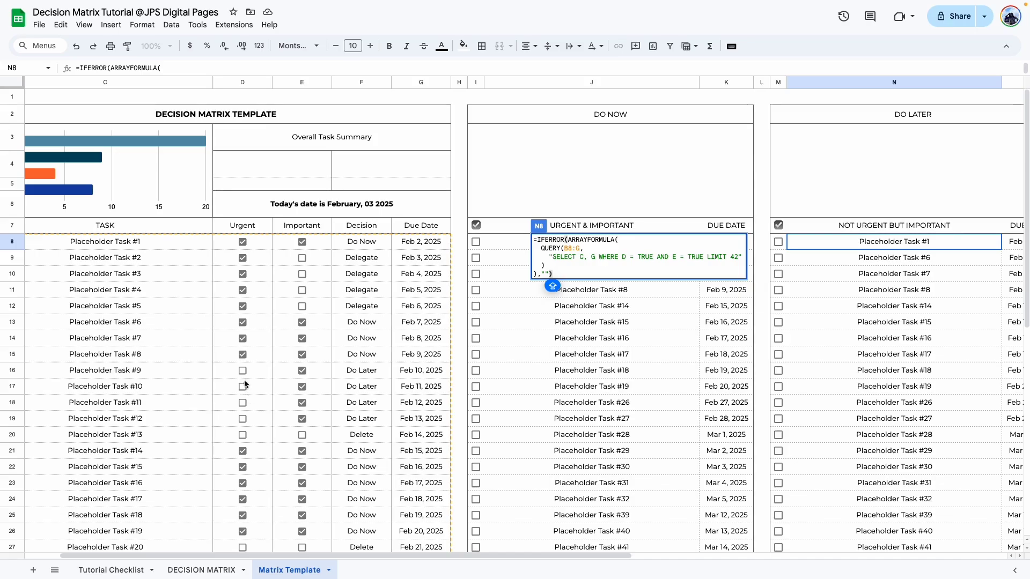
{"action": "double_click", "coordinate": [653, 256]}
{"action": "key", "text": "BackSpace"}
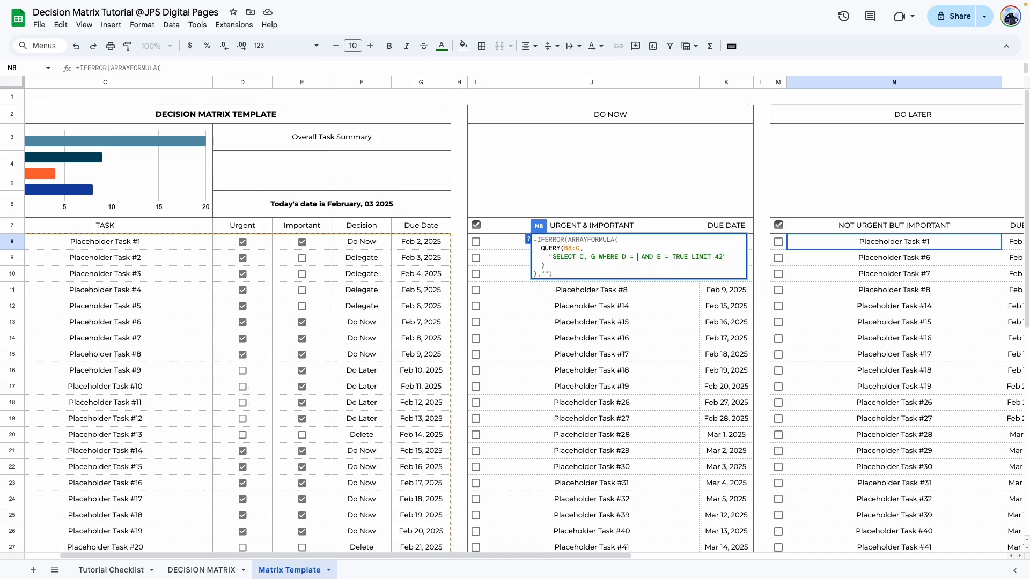
{"action": "type", "text": "FALSE"}
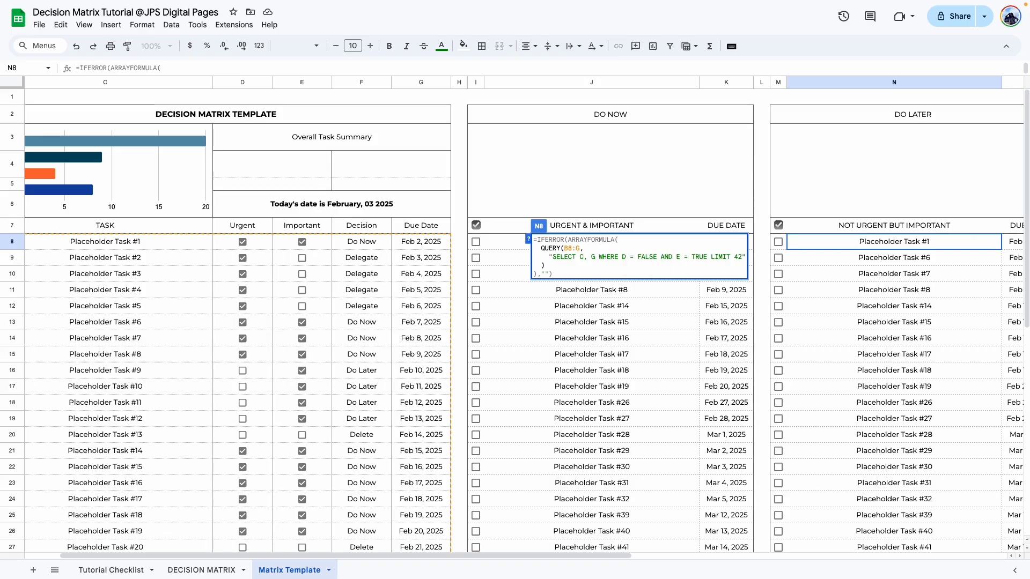
{"action": "key", "text": "Return"}
{"action": "left_click_drag", "start_coordinate": [584, 556], "coordinate": [764, 557]}
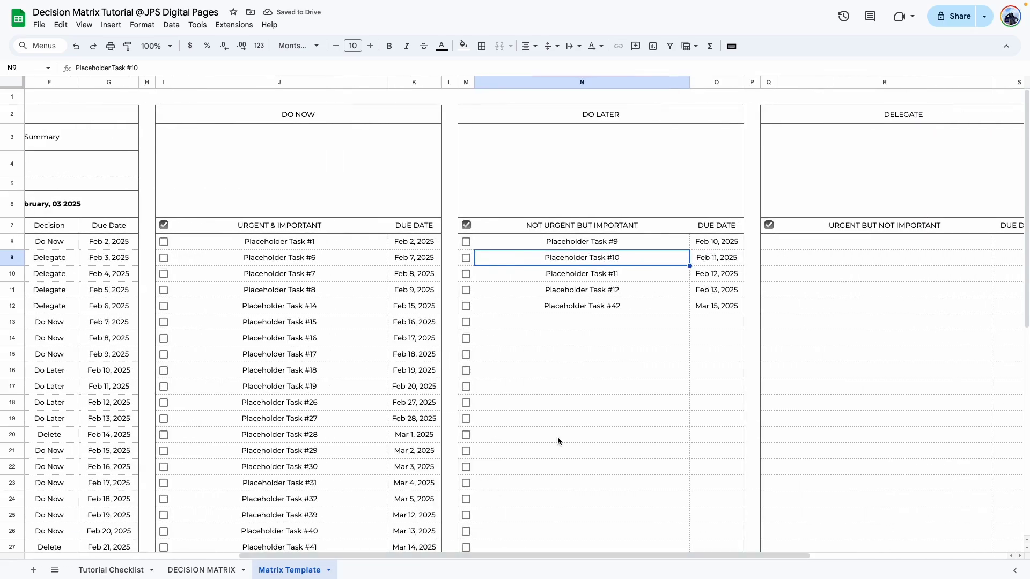
{"action": "left_click", "coordinate": [558, 440]}
{"action": "left_click", "coordinate": [556, 465]}
Copy the Do Later block M8:O49 into the Delegate section at Q8 and the Delete section at U8
{"action": "scroll", "coordinate": [536, 429], "scroll_direction": "right", "scroll_amount": 1}
{"action": "left_click_drag", "start_coordinate": [431, 241], "coordinate": [675, 500]}
{"action": "key", "text": "super+c"}
{"action": "scroll", "coordinate": [707, 386], "scroll_direction": "up", "scroll_amount": 8}
{"action": "left_click", "coordinate": [734, 241]}
{"action": "key", "text": "super+v"}
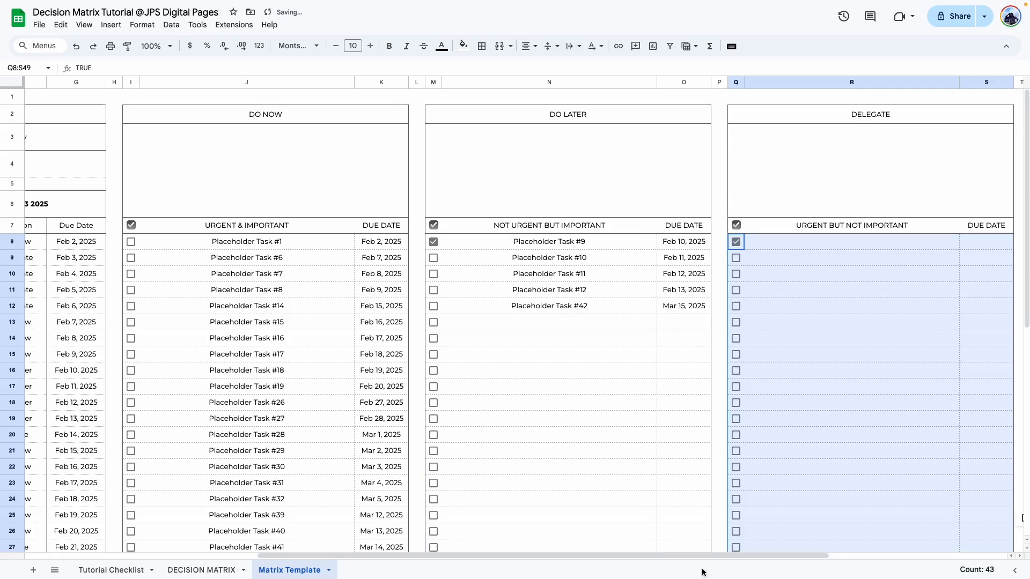
{"action": "scroll", "coordinate": [712, 246], "scroll_direction": "right", "scroll_amount": 5}
{"action": "left_click", "coordinate": [725, 241]}
{"action": "key", "text": "super+v"}
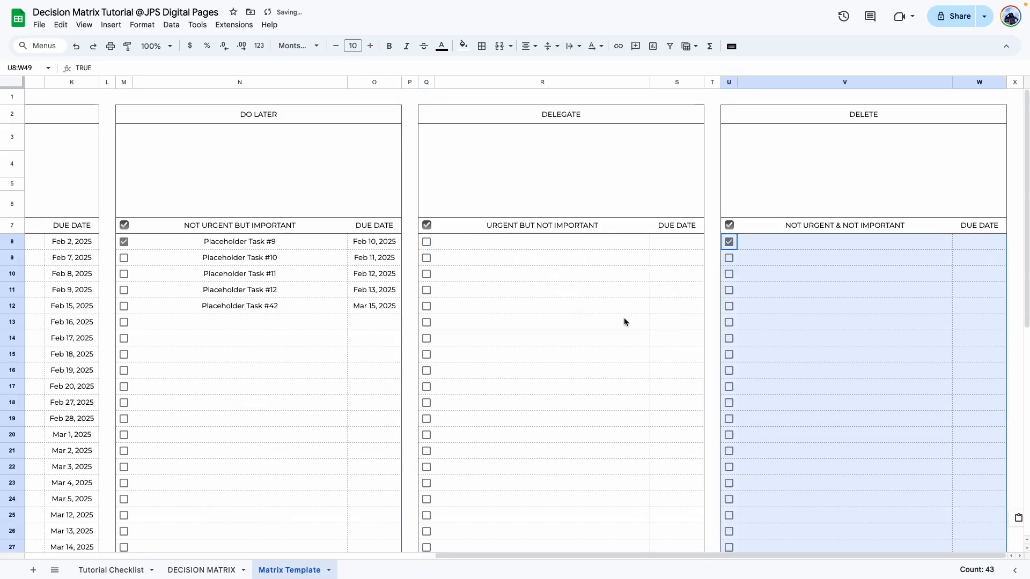
Clear the pasted formula in R8 and replace it with the exact Do Later query text from N8
{"action": "double_click", "coordinate": [456, 242]}
{"action": "left_click_drag", "start_coordinate": [452, 274], "coordinate": [424, 223]}
{"action": "key", "text": "BackSpace"}
{"action": "left_click", "coordinate": [513, 398]}
{"action": "triple_click", "coordinate": [299, 241]}
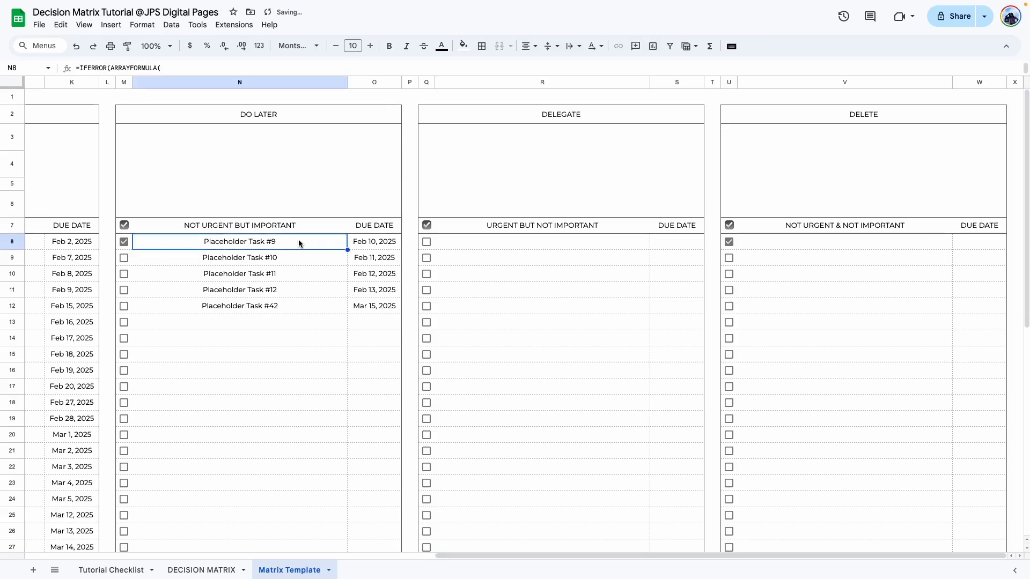
{"action": "left_click_drag", "start_coordinate": [161, 273], "coordinate": [127, 231]}
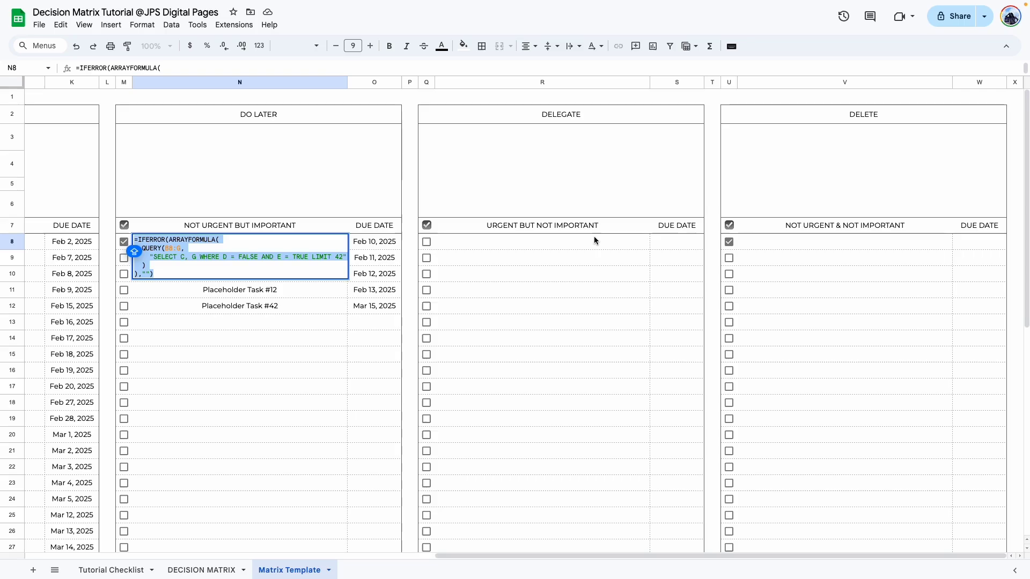
{"action": "double_click", "coordinate": [510, 239]}
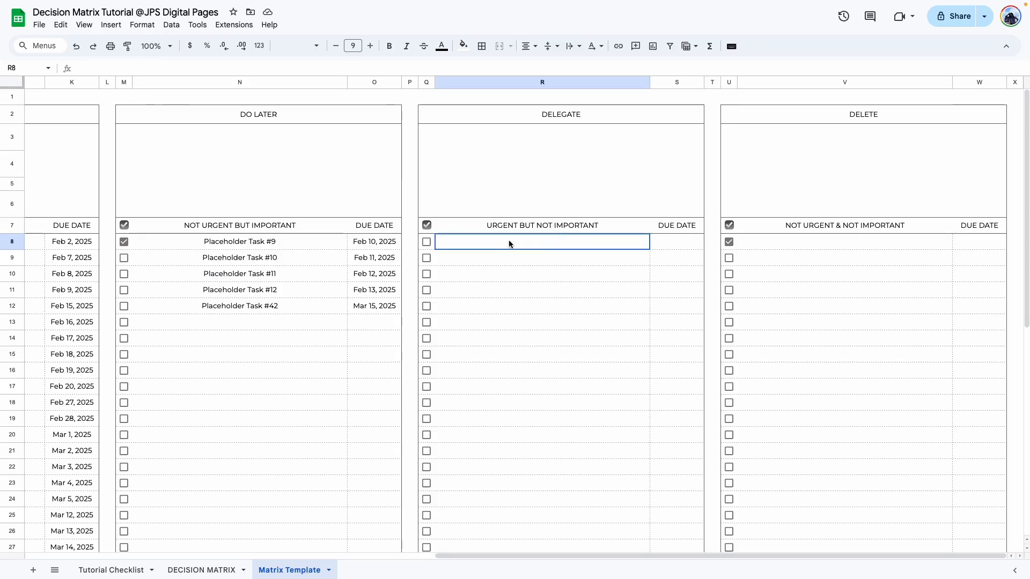
{"action": "key", "text": "ctrl+v"}
Edit the Delegate query in R8 so its condition reads D = TRUE AND E = FALSE
{"action": "left_click", "coordinate": [531, 256]}
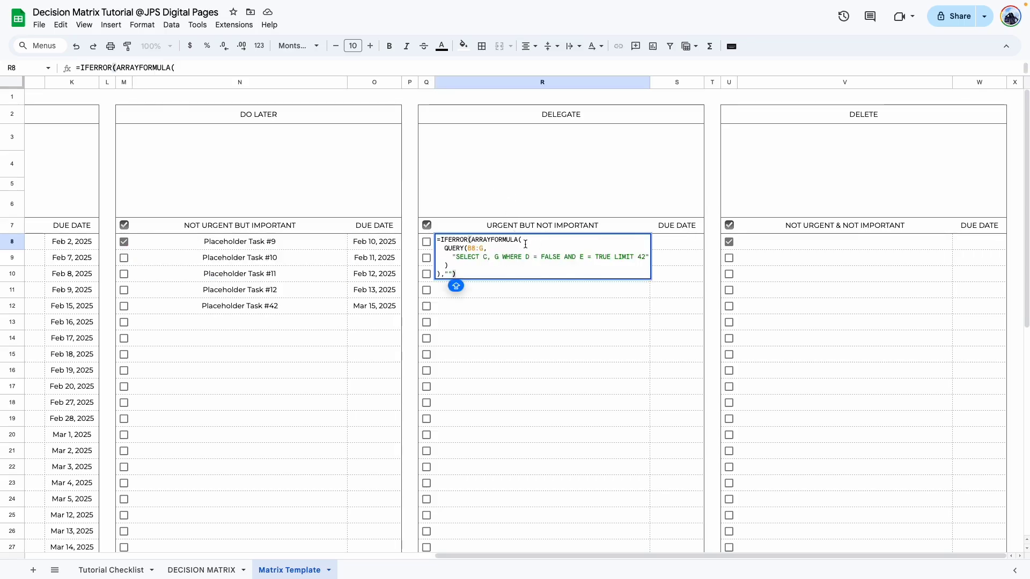
{"action": "double_click", "coordinate": [561, 256]}
{"action": "type", "text": "TRUE"}
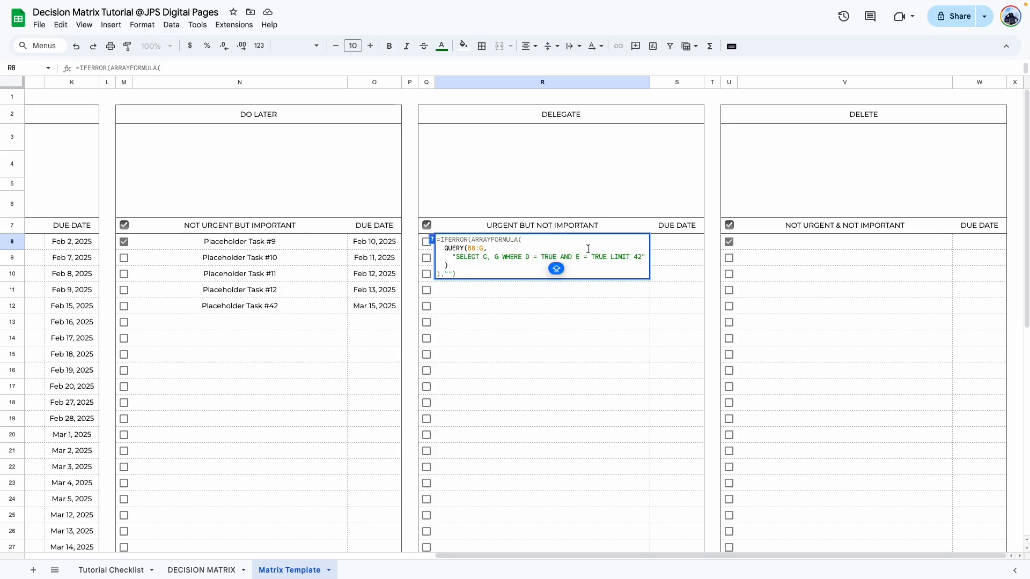
{"action": "double_click", "coordinate": [592, 257]}
{"action": "type", "text": "FALSE"}
{"action": "key", "text": "Return"}
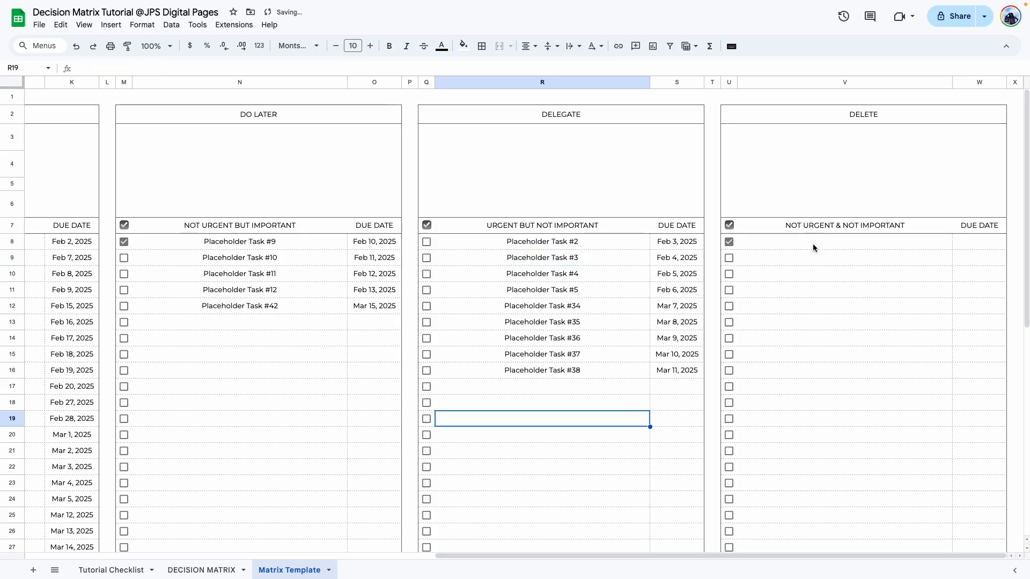
Replace the formula in V8 with the Do Later query text and set its condition to D = FALSE AND E = FALSE
{"action": "double_click", "coordinate": [809, 242]}
{"action": "left_click_drag", "start_coordinate": [758, 274], "coordinate": [729, 234]}
{"action": "key", "text": "ctrl+v"}
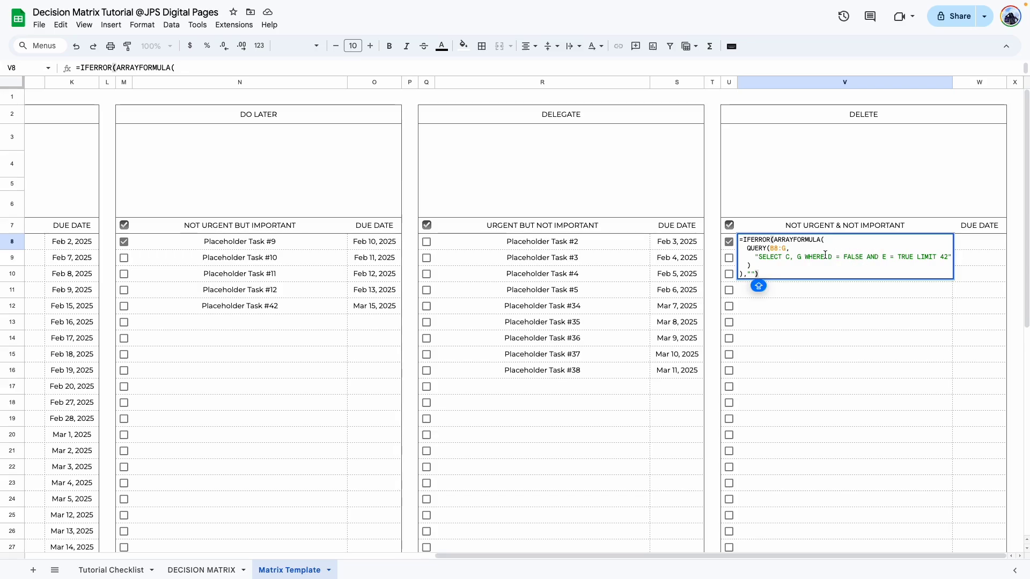
{"action": "double_click", "coordinate": [906, 257]}
{"action": "type", "text": "FALSE"}
{"action": "key", "text": "Return"}
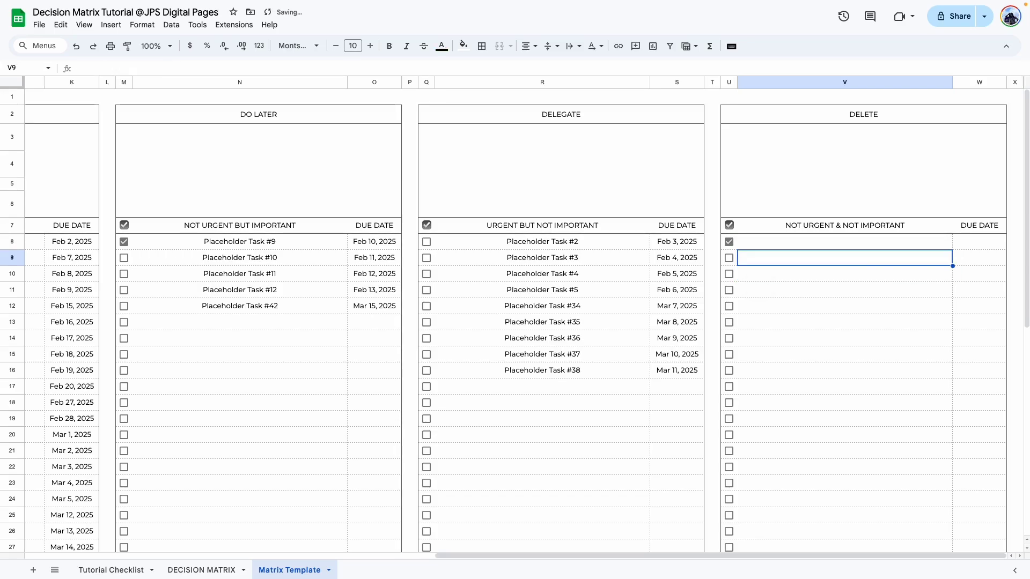
{"action": "left_click", "coordinate": [889, 422]}
{"action": "left_click_drag", "start_coordinate": [847, 558], "coordinate": [518, 549]}
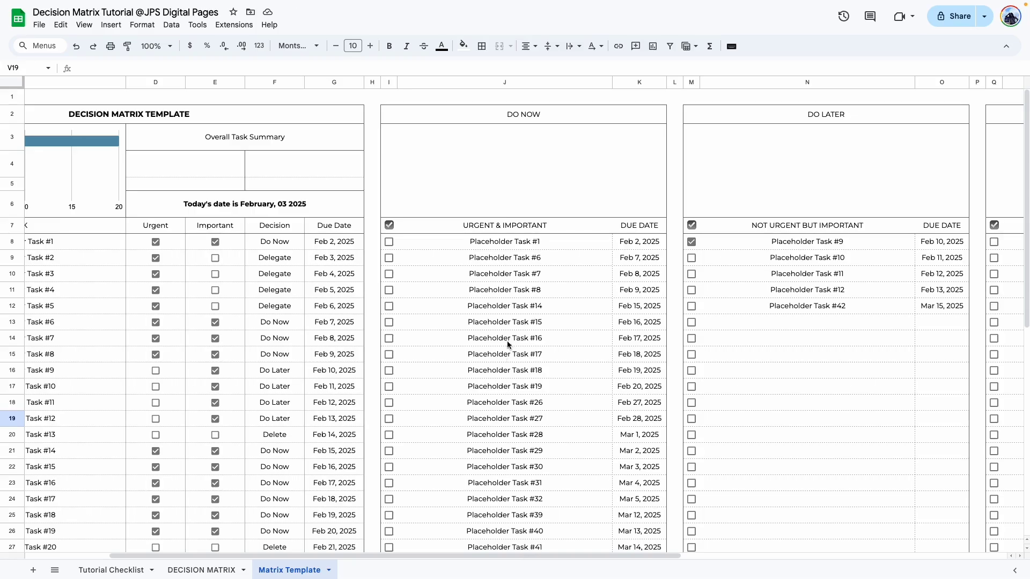
{"action": "scroll", "coordinate": [572, 324], "scroll_direction": "down", "scroll_amount": 5}
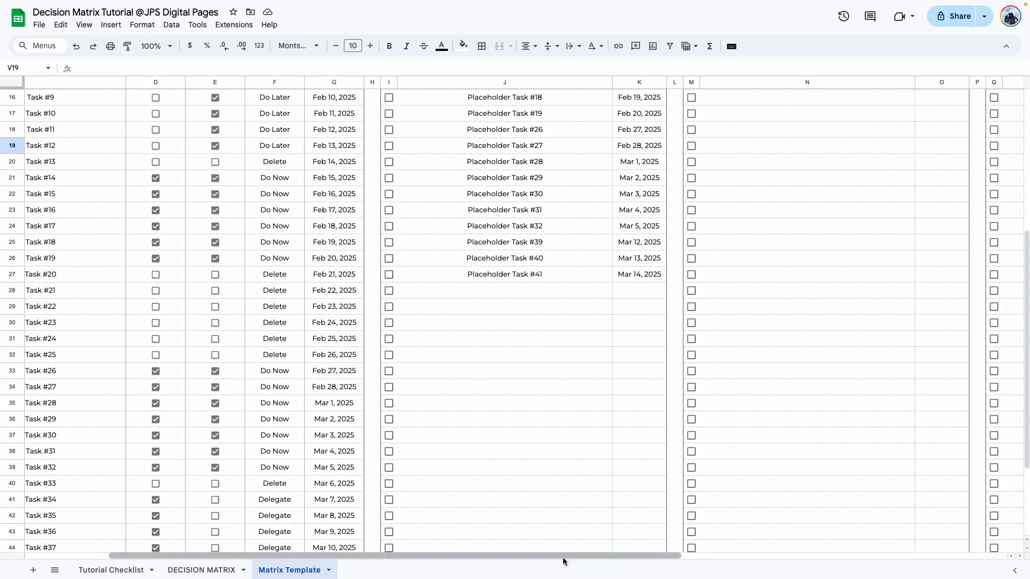
{"action": "scroll", "coordinate": [490, 340], "scroll_direction": "up", "scroll_amount": 5}
{"action": "left_click_drag", "start_coordinate": [577, 562], "coordinate": [892, 560]}
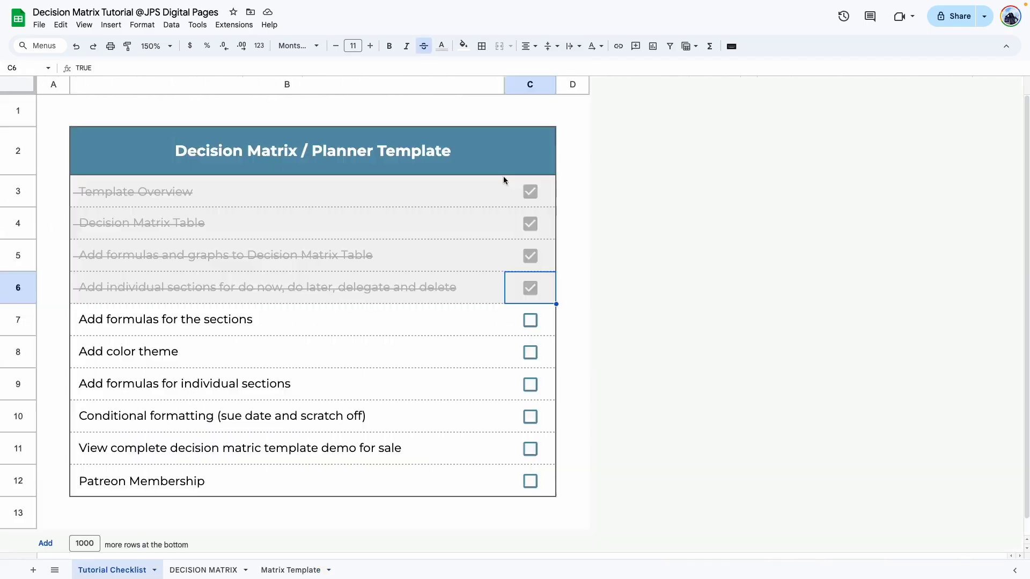
Mark "Add formulas for the sections" as done on the Tutorial Checklist sheet
{"action": "left_click", "coordinate": [573, 352]}
{"action": "left_click", "coordinate": [530, 322]}
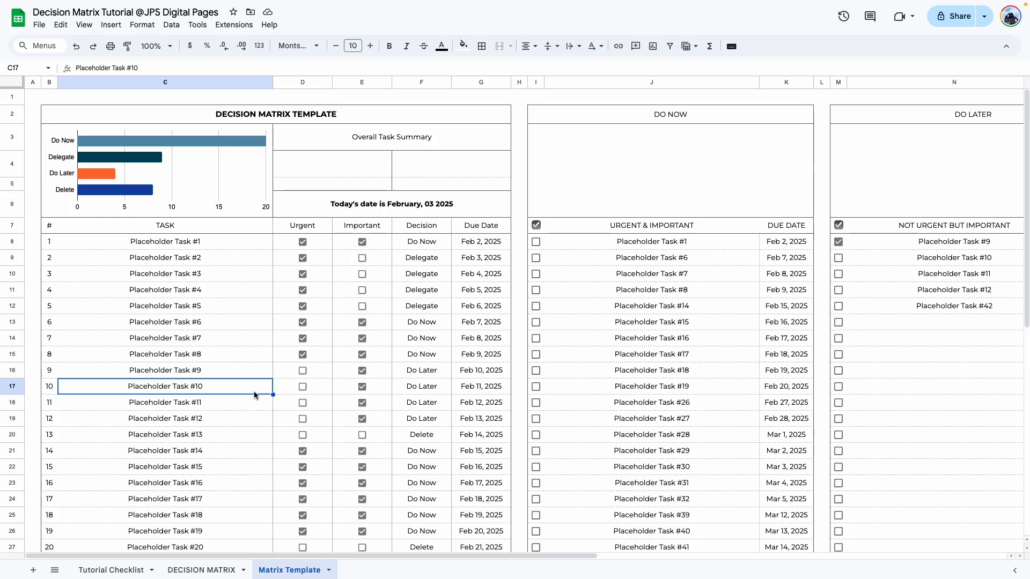
Open the theme color customization for the Simple Light theme, review its accent colors and return to the theme list
{"action": "left_click", "coordinate": [464, 47]}
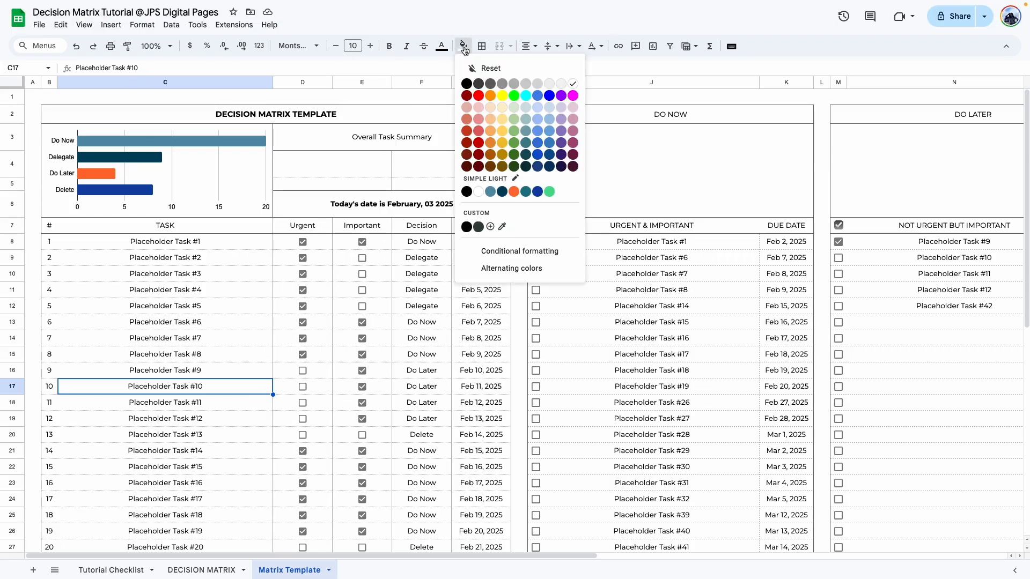
{"action": "left_click", "coordinate": [515, 181]}
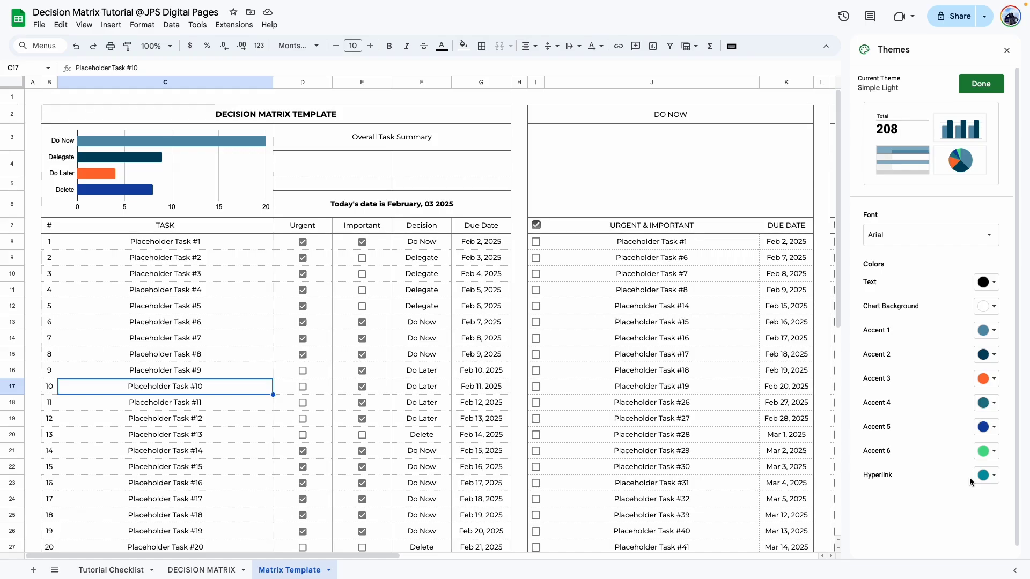
{"action": "left_click", "coordinate": [981, 83]}
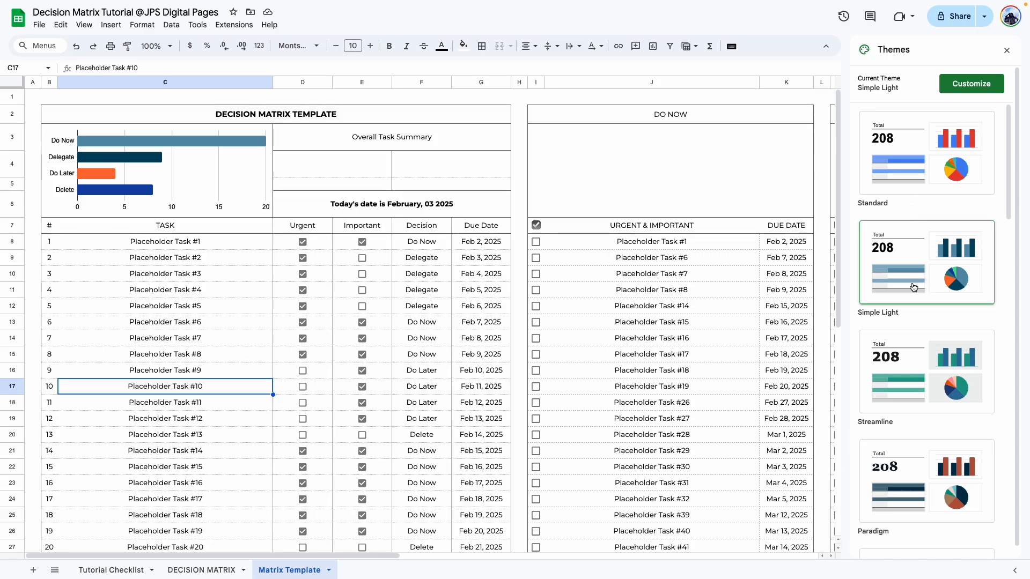
Try the Streamline theme on the spreadsheet and switch it to the Paradigm theme
{"action": "scroll", "coordinate": [913, 293], "scroll_direction": "down", "scroll_amount": 1}
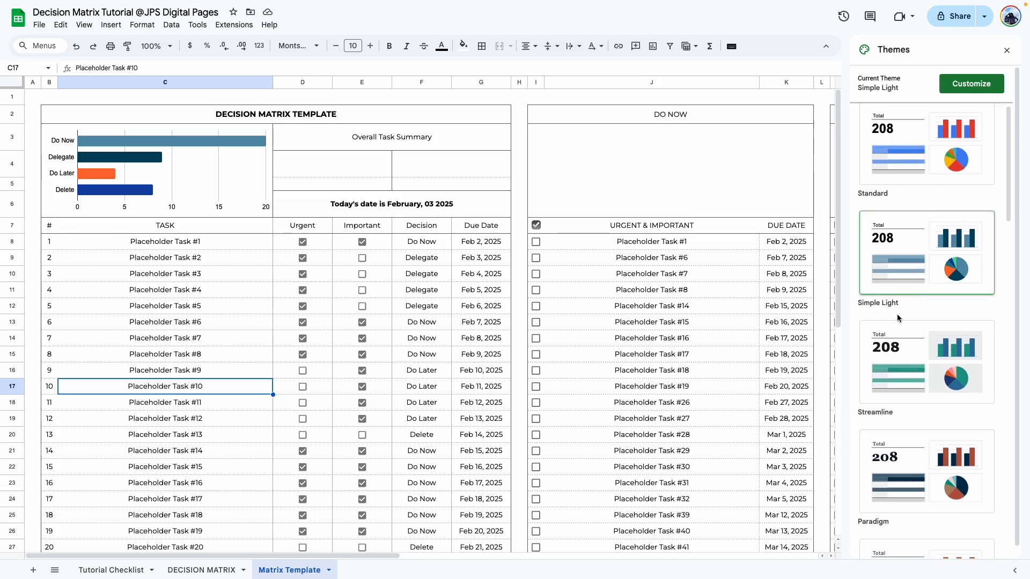
{"action": "left_click", "coordinate": [910, 376]}
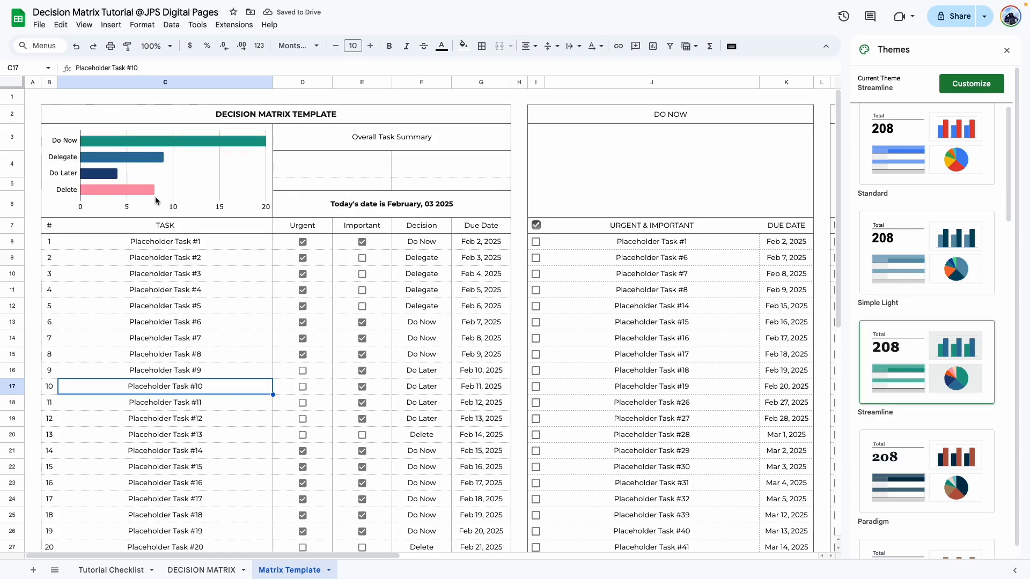
{"action": "scroll", "coordinate": [855, 311], "scroll_direction": "down", "scroll_amount": 3}
{"action": "left_click", "coordinate": [926, 396]}
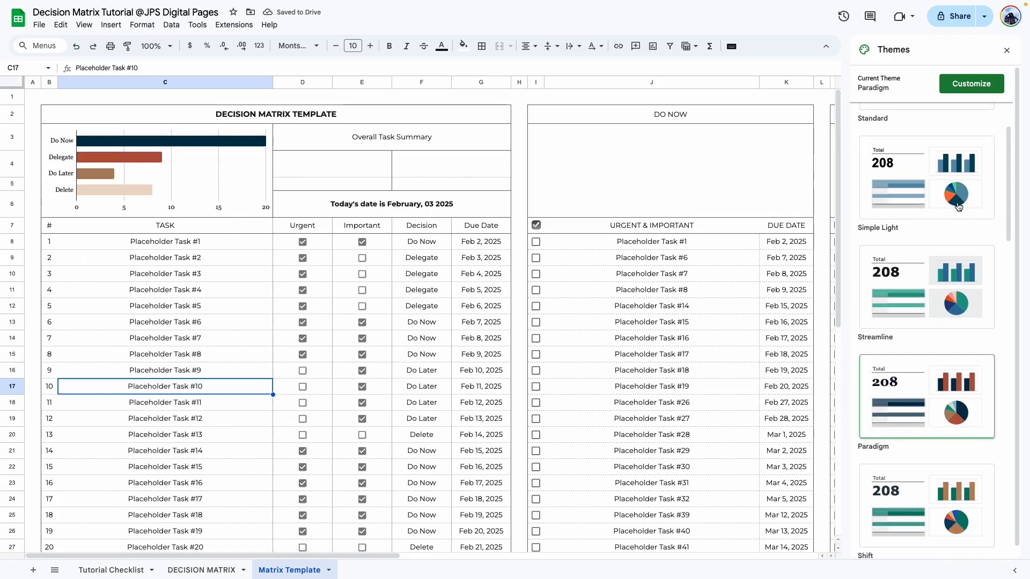
Review the Paradigm theme's accent colors in its customization settings and close the theme settings
{"action": "left_click", "coordinate": [971, 83]}
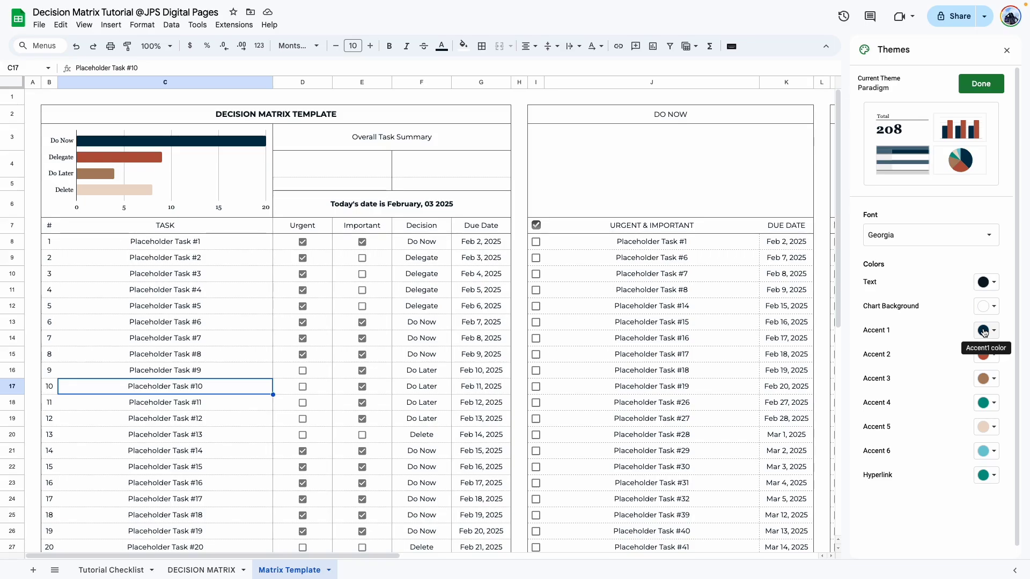
{"action": "left_click", "coordinate": [980, 83]}
{"action": "left_click", "coordinate": [576, 342]}
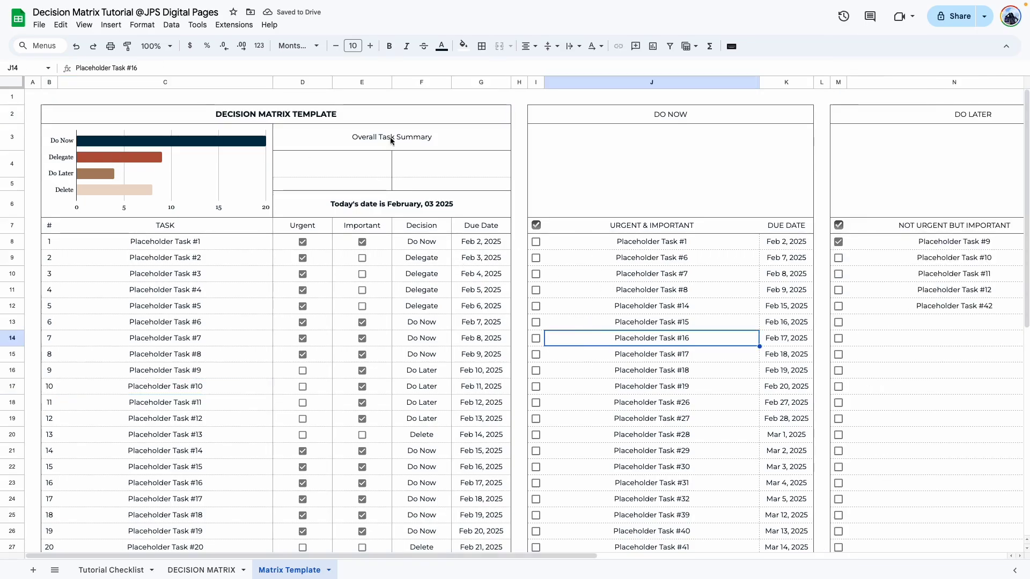
Fill the DECISION MATRIX TEMPLATE title cell B2:G2 with the theme's beige accent color
{"action": "left_click", "coordinate": [301, 109]}
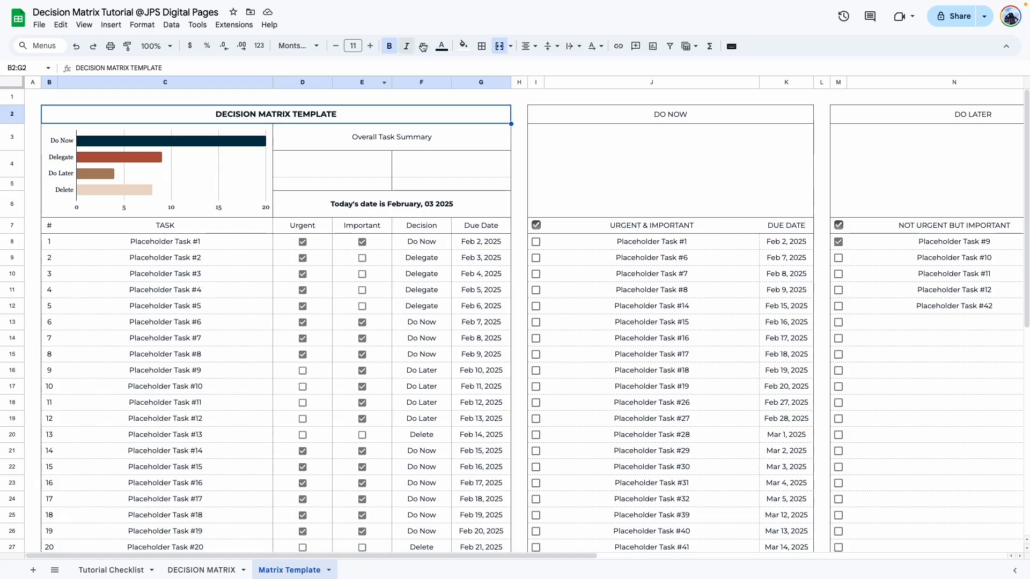
{"action": "left_click", "coordinate": [464, 45]}
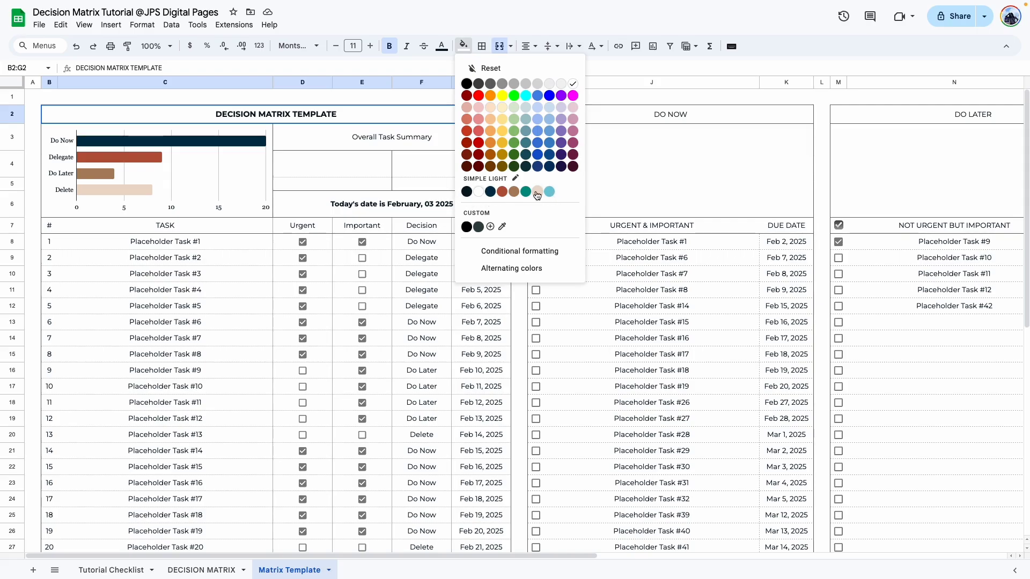
{"action": "left_click", "coordinate": [538, 191]}
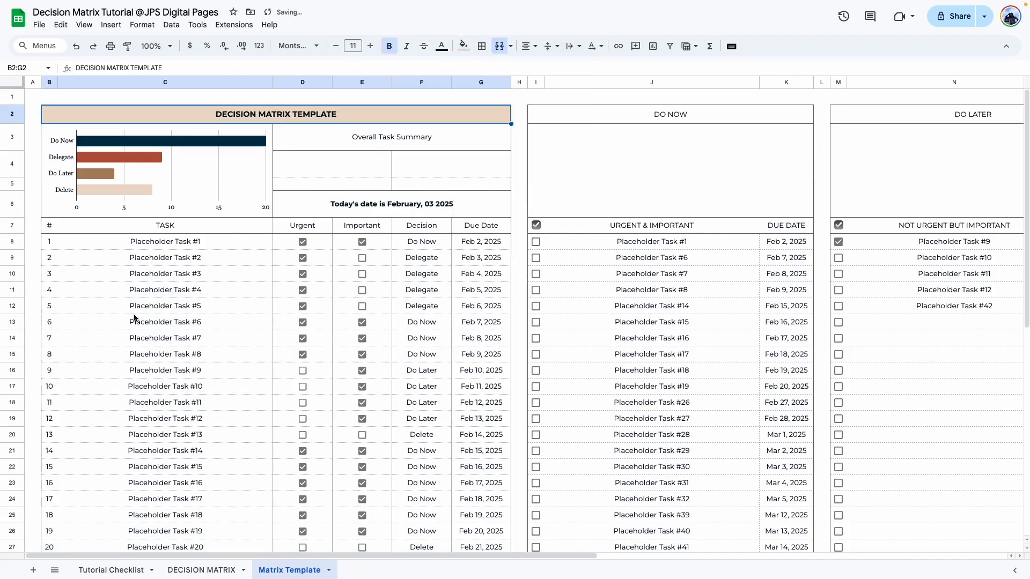
{"action": "left_click", "coordinate": [138, 322]}
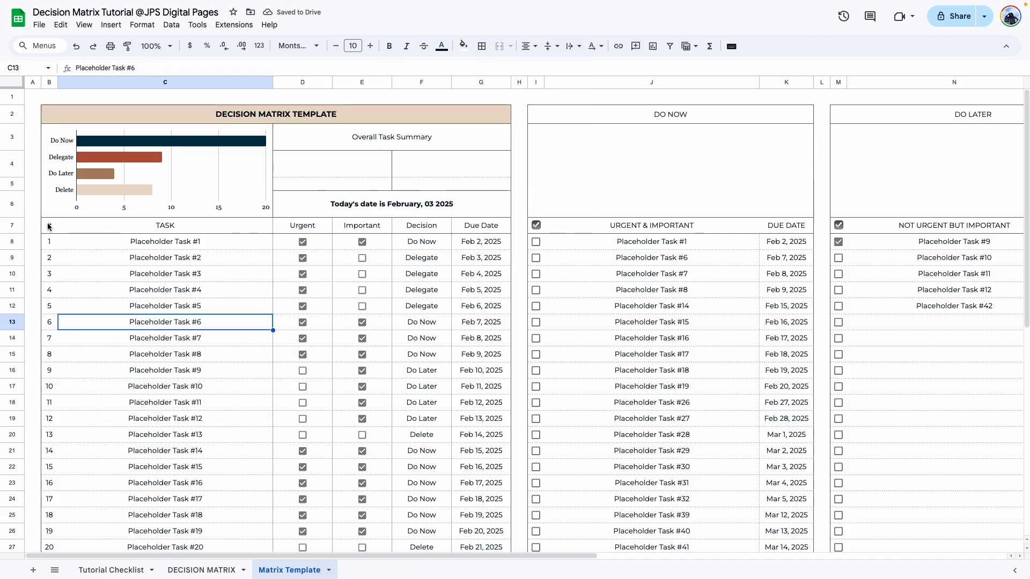
Give the task table's header row B7:G7 the theme's dark navy fill and white text
{"action": "left_click_drag", "start_coordinate": [49, 227], "coordinate": [482, 225]}
{"action": "left_click", "coordinate": [463, 46]}
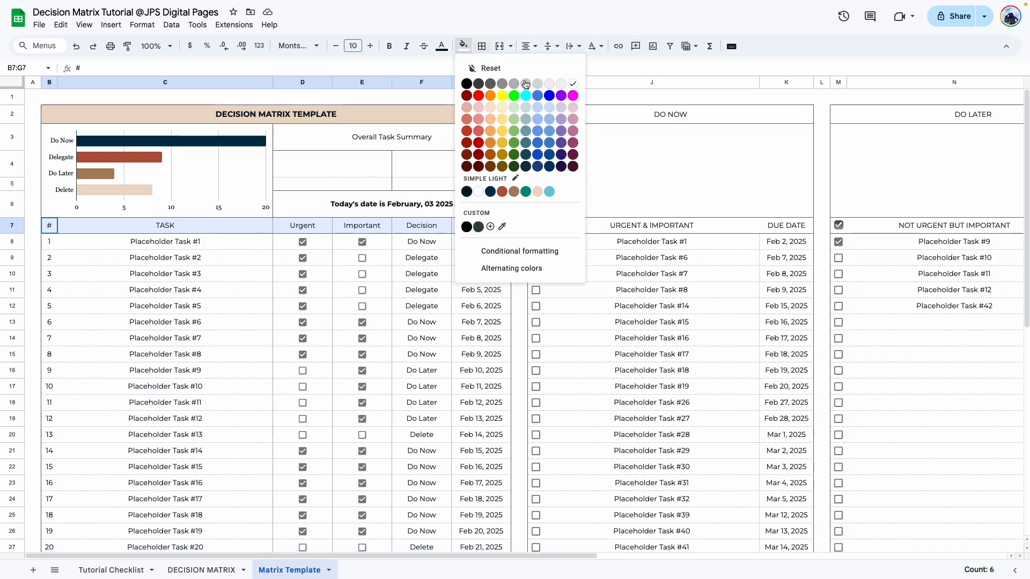
{"action": "left_click", "coordinate": [490, 191]}
{"action": "left_click", "coordinate": [441, 46]}
{"action": "left_click", "coordinate": [591, 85]}
Give the DO NOW and DO LATER section titles in row 2 the theme's teal fill and white text
{"action": "left_click", "coordinate": [671, 114]}
{"action": "left_click", "coordinate": [857, 115], "text": "ctrl"}
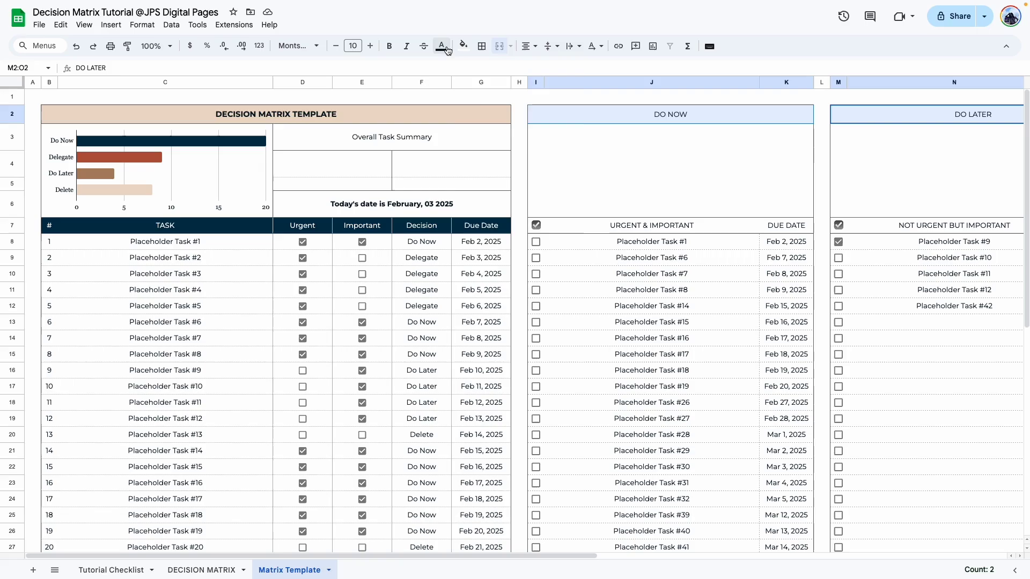
{"action": "left_click", "coordinate": [463, 45]}
{"action": "left_click", "coordinate": [526, 194]}
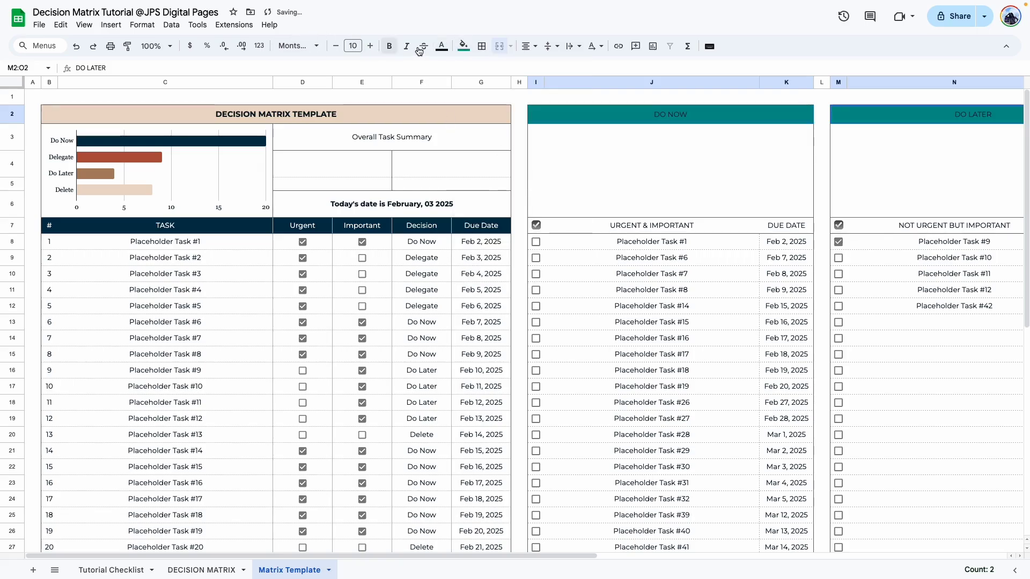
{"action": "left_click", "coordinate": [441, 46]}
{"action": "left_click", "coordinate": [556, 85]}
Give the Do Now section's header row I7:K7 the theme's brown fill and white text
{"action": "left_click_drag", "start_coordinate": [541, 228], "coordinate": [789, 225]}
{"action": "left_click", "coordinate": [463, 46]}
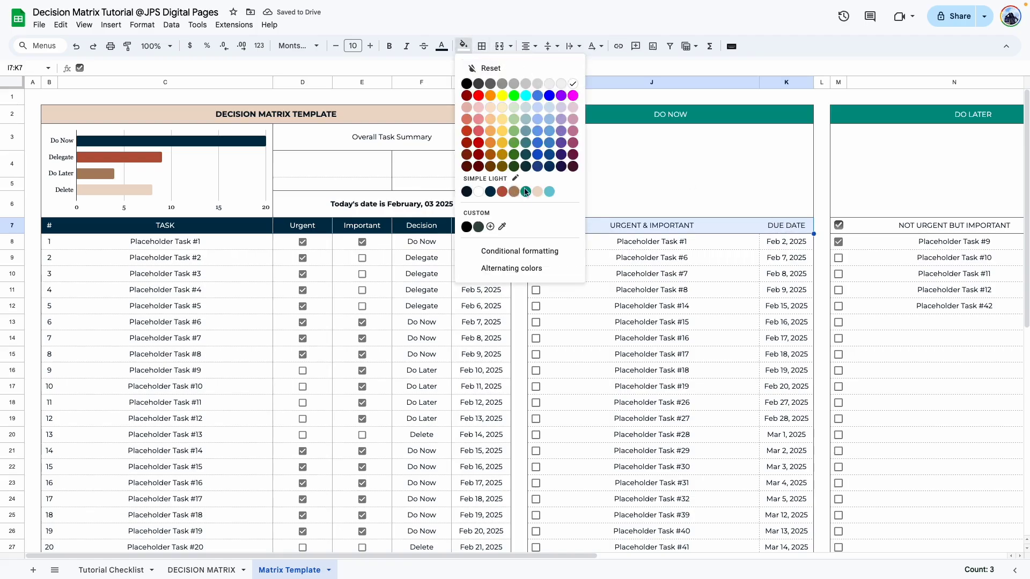
{"action": "left_click", "coordinate": [514, 192]}
{"action": "left_click", "coordinate": [441, 46]}
{"action": "left_click", "coordinate": [556, 85]}
{"action": "left_click", "coordinate": [566, 327]}
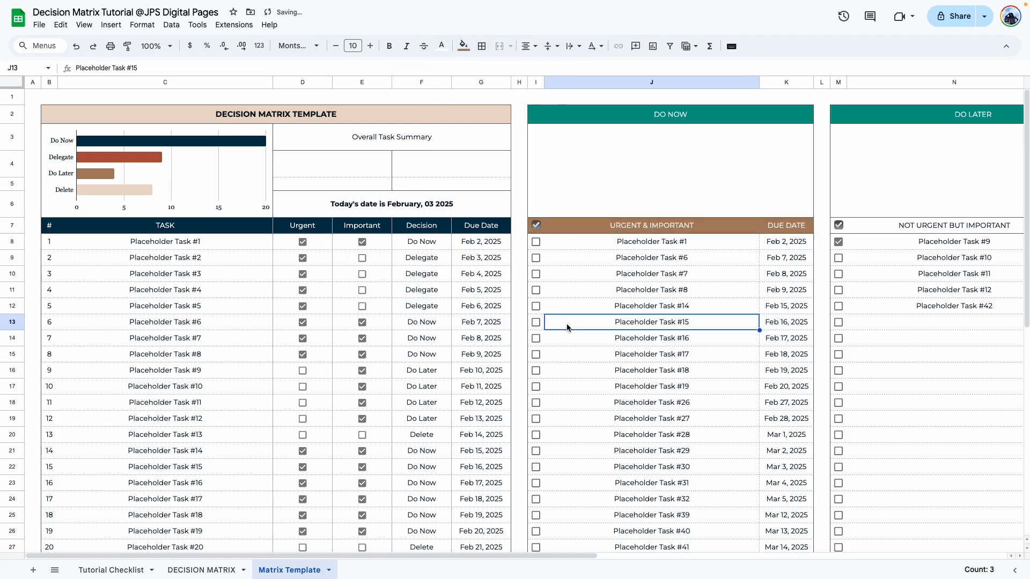
Switch the spreadsheet theme to Earthy
{"action": "left_click", "coordinate": [464, 46]}
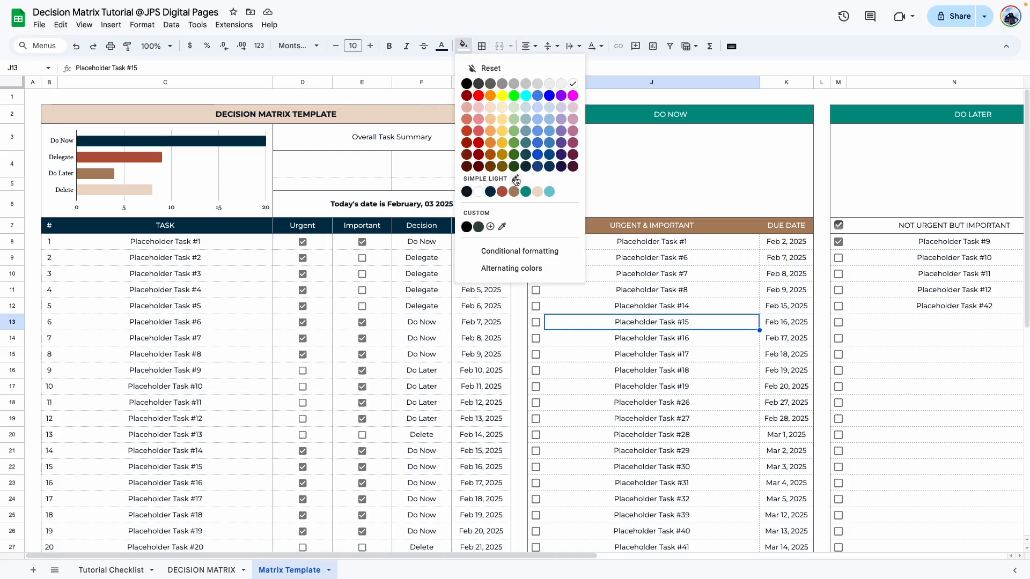
{"action": "left_click", "coordinate": [515, 178]}
{"action": "left_click", "coordinate": [975, 86]}
{"action": "scroll", "coordinate": [931, 320], "scroll_direction": "down", "scroll_amount": 10}
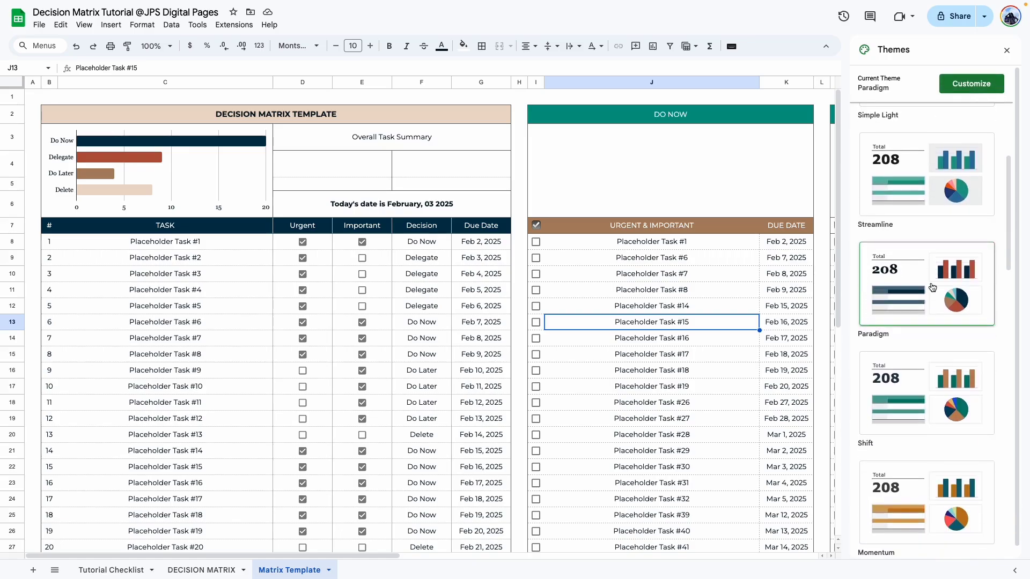
{"action": "left_click", "coordinate": [919, 265]}
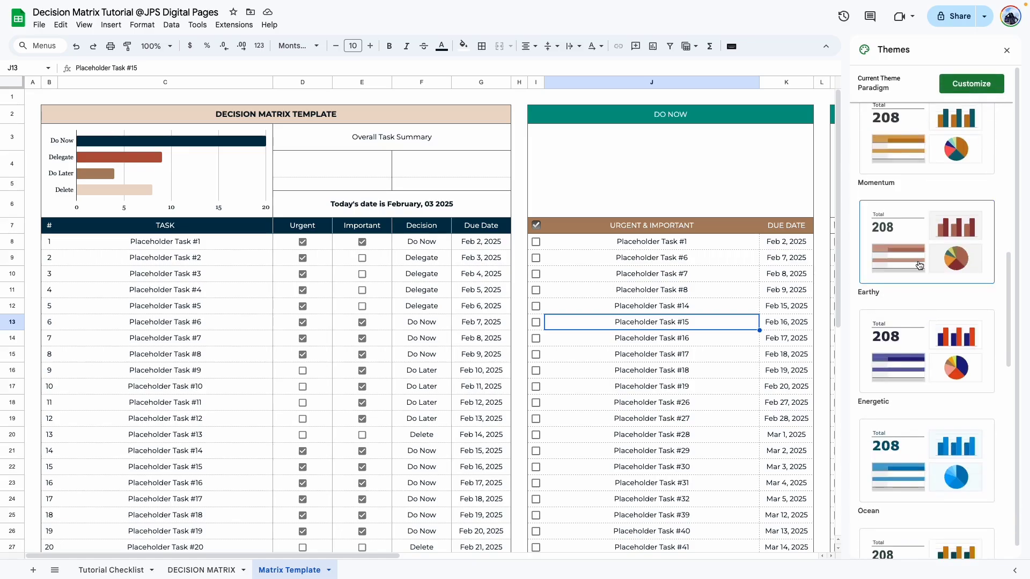
Customize the Earthy theme by changing Accent 3 to the lighter custom color #e7bf8e
{"action": "left_click", "coordinate": [979, 86]}
{"action": "left_click", "coordinate": [987, 379]}
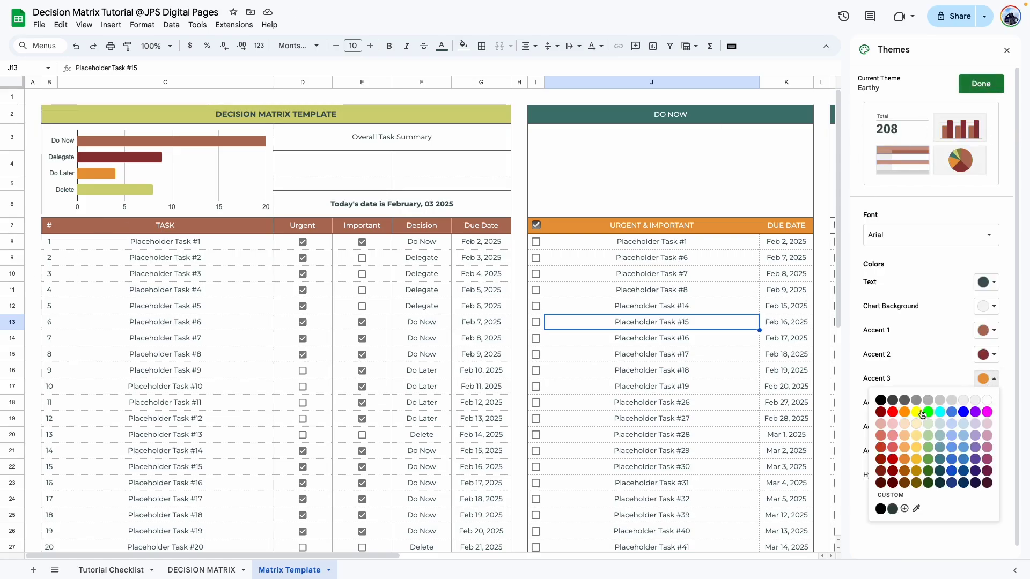
{"action": "left_click", "coordinate": [905, 510]}
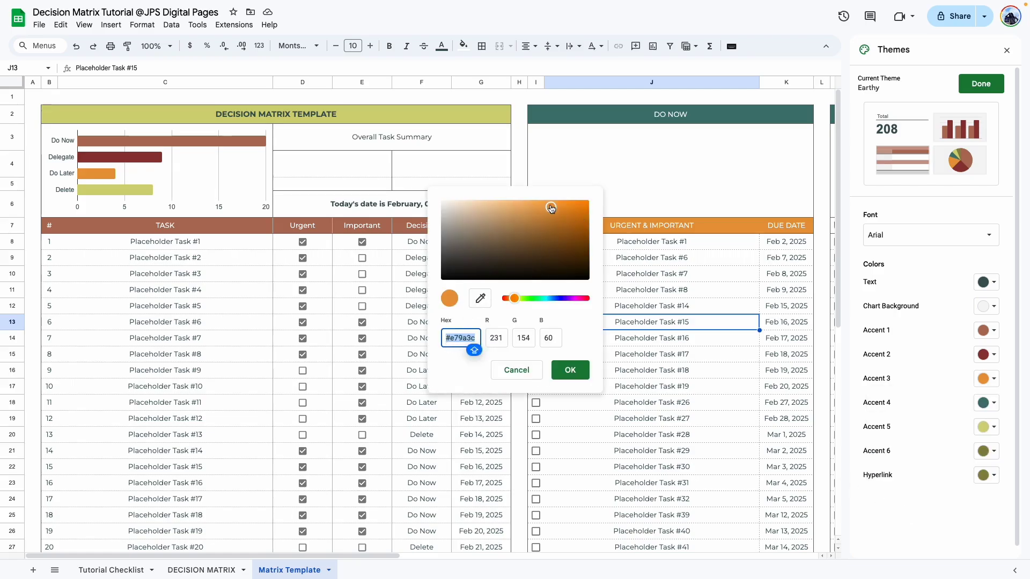
{"action": "left_click_drag", "start_coordinate": [551, 209], "coordinate": [500, 210]}
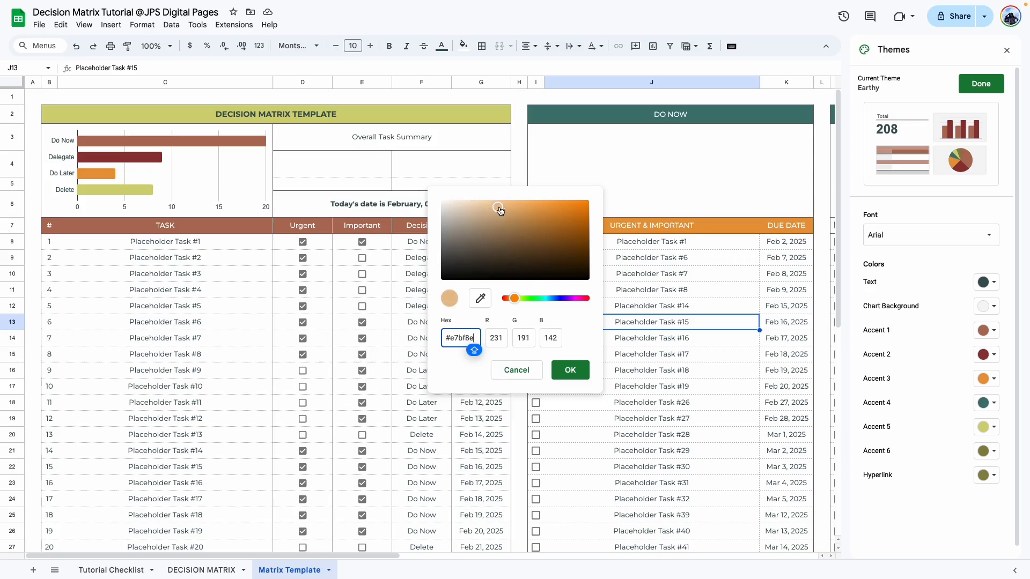
{"action": "left_click", "coordinate": [570, 370]}
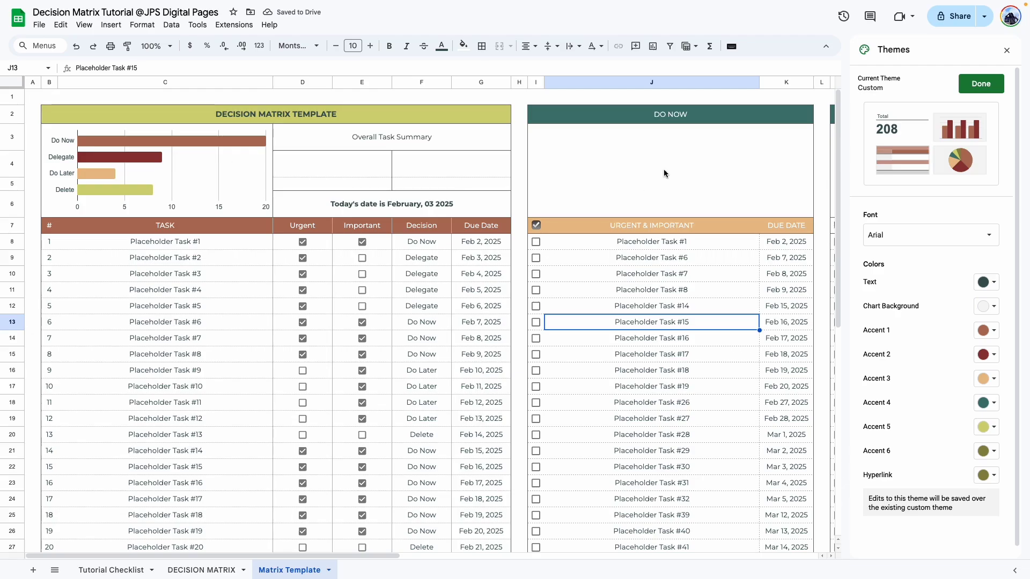
{"action": "left_click", "coordinate": [980, 83]}
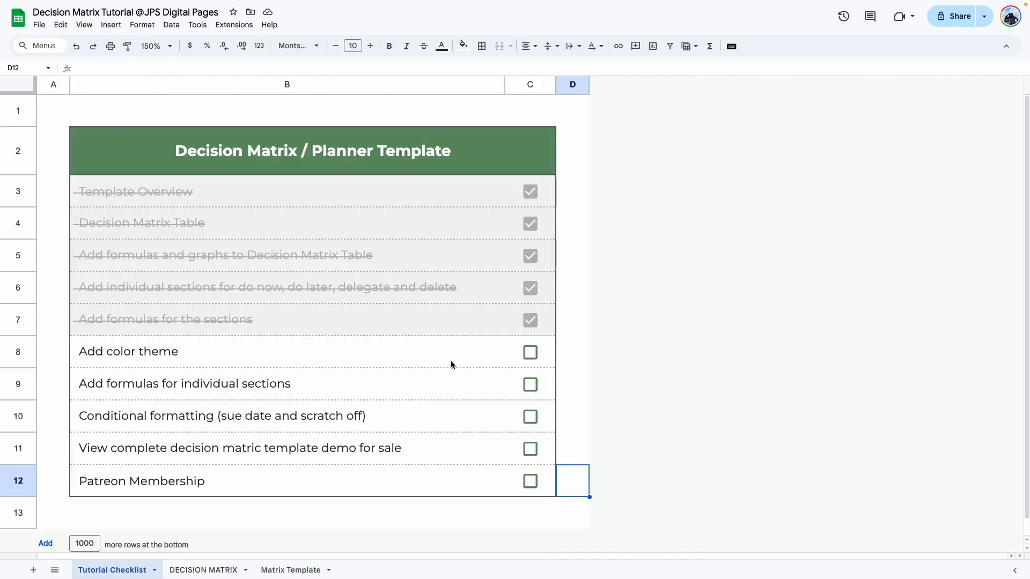
Mark "Add color theme" as done on the Tutorial Checklist sheet
{"action": "left_click", "coordinate": [531, 354]}
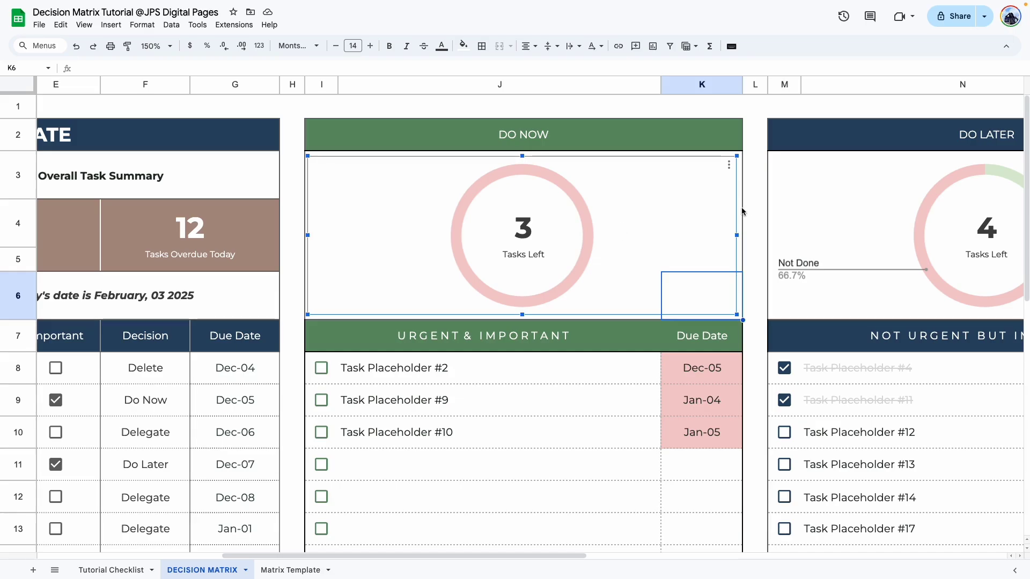
On the DECISION MATRIX sheet, move the Do Now ring chart down off the counter and copy the full SUMPRODUCT formula from I4
{"action": "left_click", "coordinate": [761, 252]}
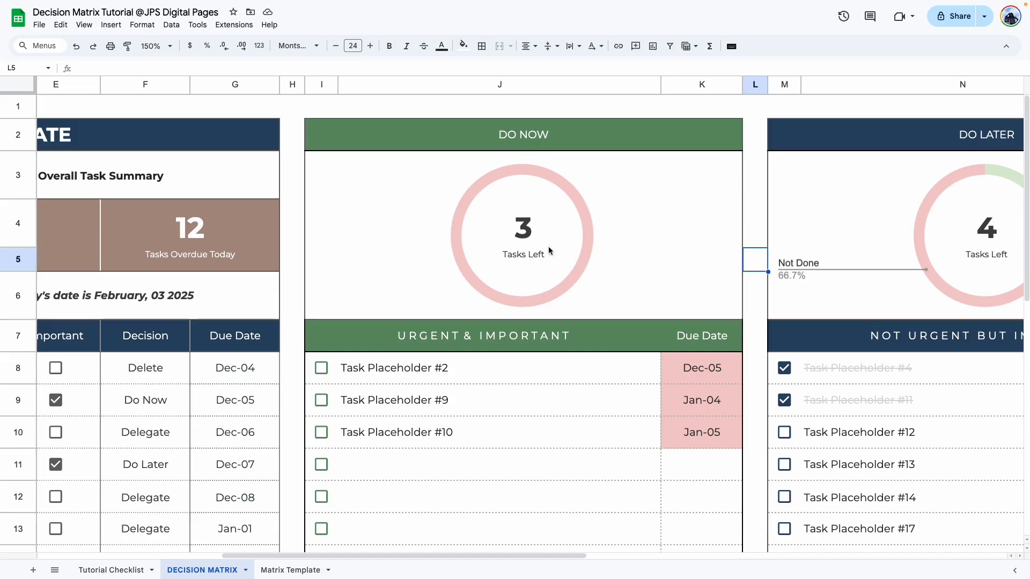
{"action": "left_click_drag", "start_coordinate": [543, 227], "coordinate": [565, 477]}
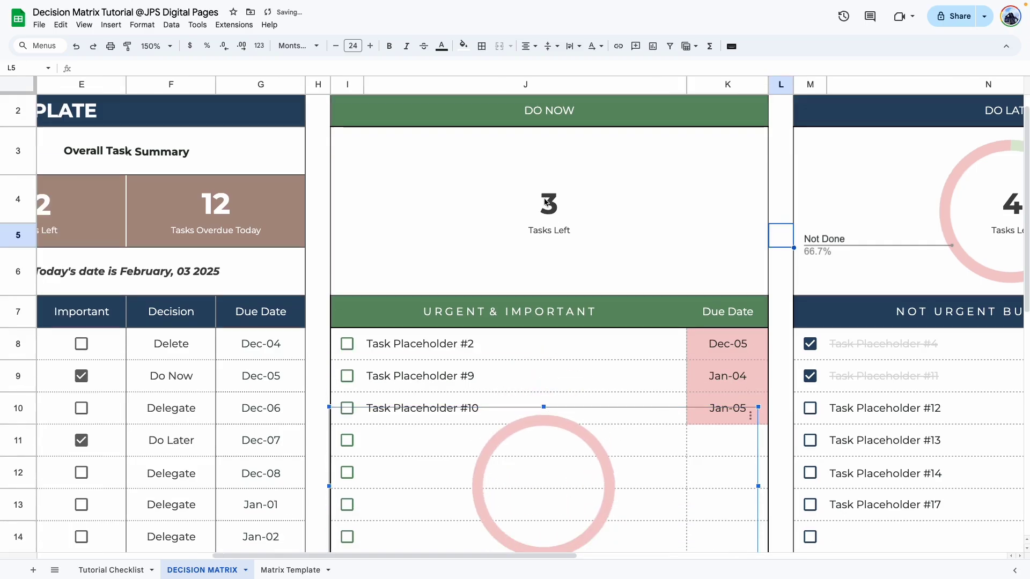
{"action": "left_click", "coordinate": [581, 195]}
{"action": "double_click", "coordinate": [582, 195]}
{"action": "key", "text": "ctrl+a"}
{"action": "key", "text": "ctrl+c"}
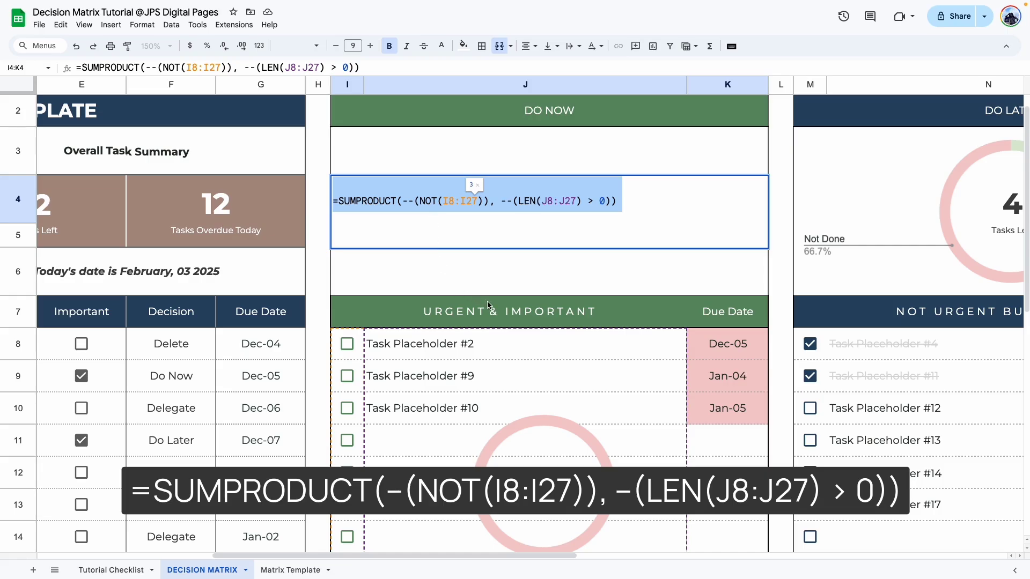
{"action": "left_click", "coordinate": [780, 258]}
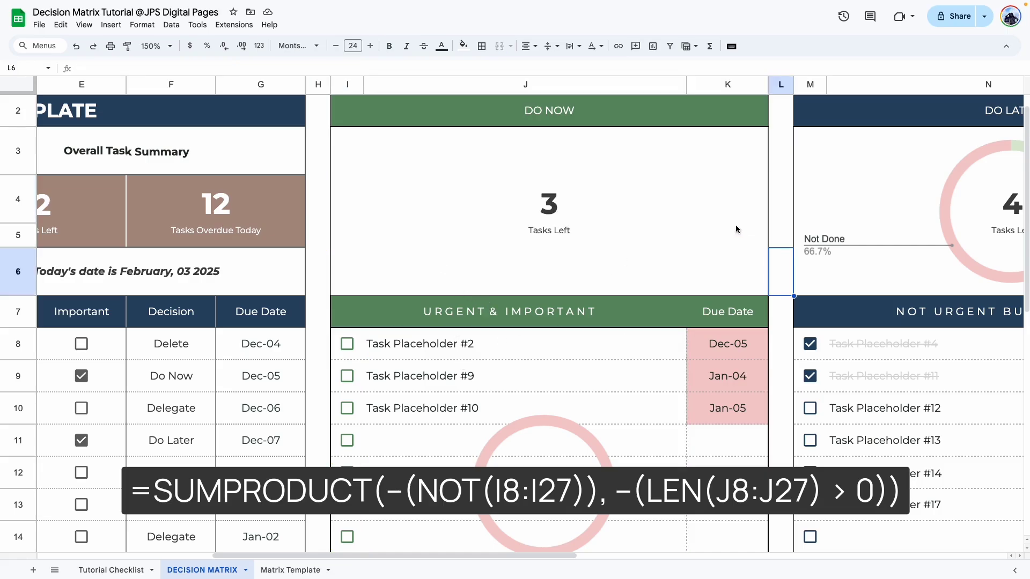
Check off Task Placeholder #2 to test the Do Now counter, and move the ring chart back up over the counter
{"action": "left_click", "coordinate": [541, 202]}
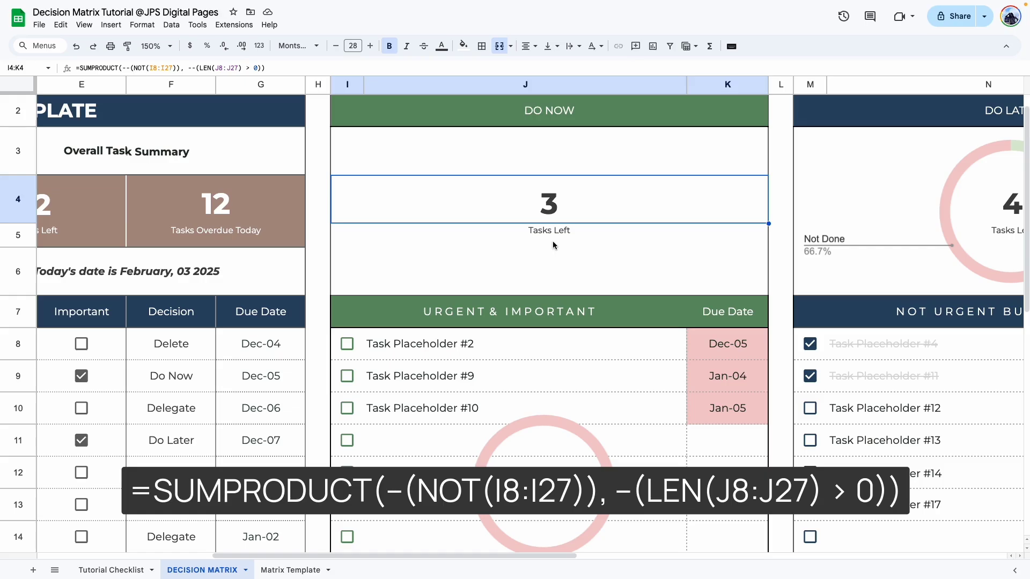
{"action": "left_click", "coordinate": [347, 344]}
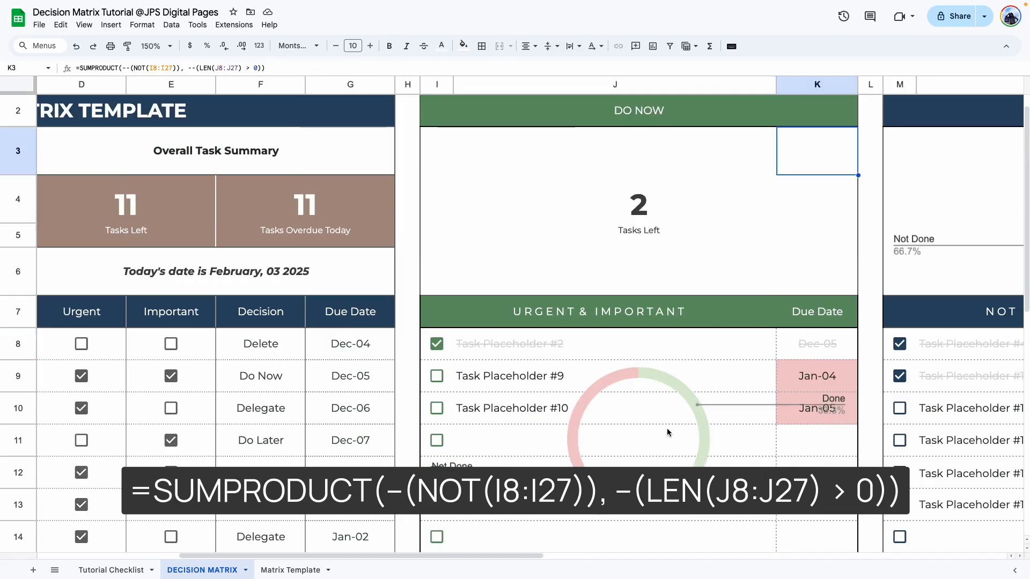
{"action": "left_click_drag", "start_coordinate": [669, 434], "coordinate": [650, 252]}
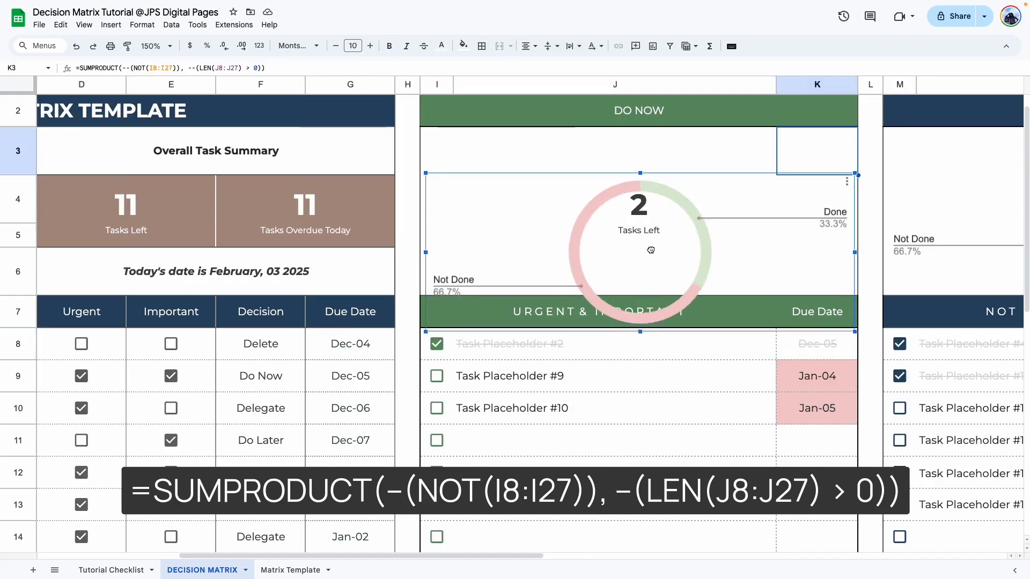
On the Matrix Template sheet, unmerge the Do Now summary block I3:K6 and merge I4:K4 into one cell
{"action": "left_click", "coordinate": [290, 570]}
{"action": "left_click_drag", "start_coordinate": [317, 555], "coordinate": [520, 556]}
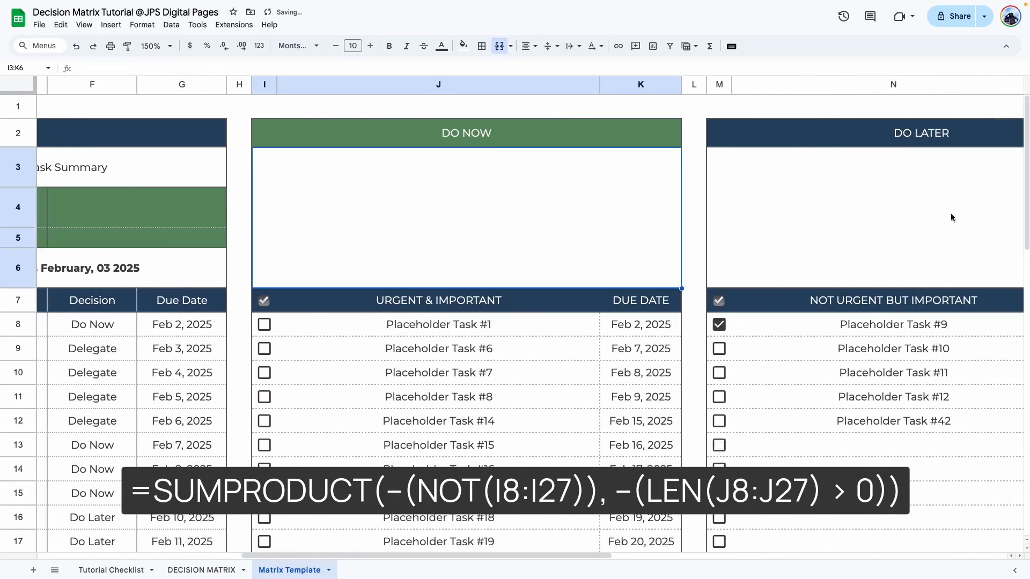
{"action": "left_click", "coordinate": [499, 46]}
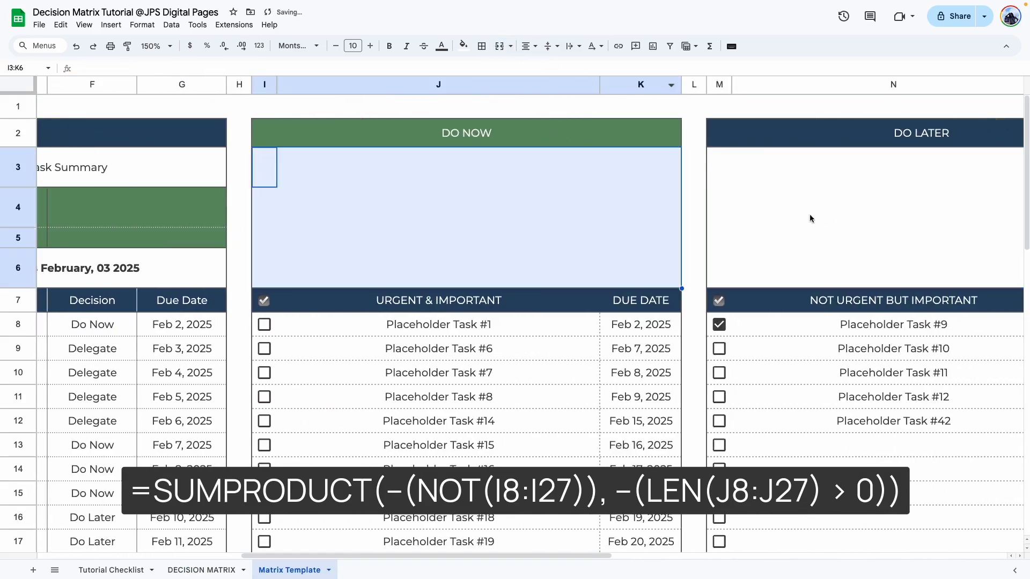
{"action": "left_click", "coordinate": [260, 169]}
{"action": "left_click_drag", "start_coordinate": [259, 195], "coordinate": [642, 208]}
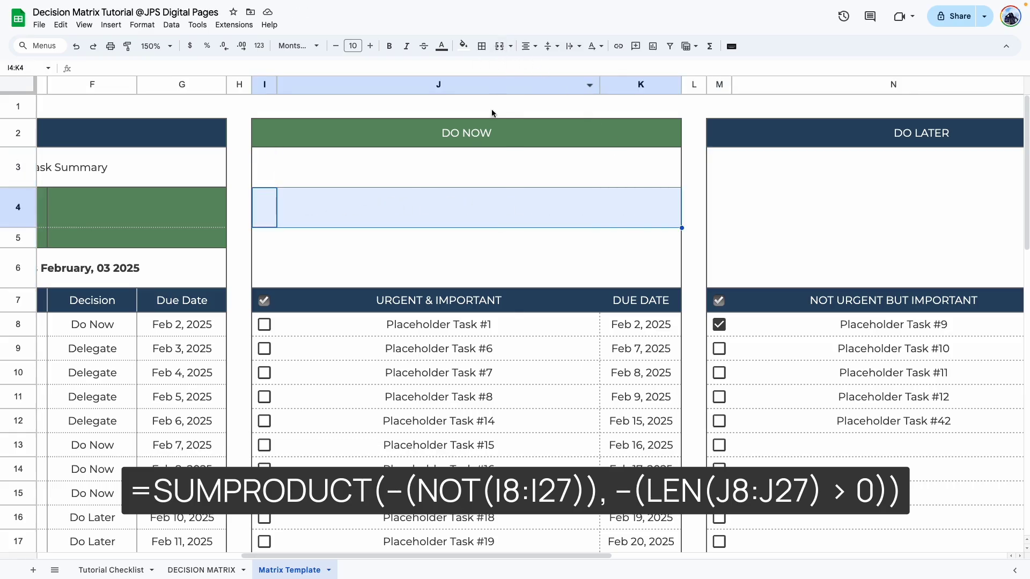
{"action": "left_click", "coordinate": [500, 46]}
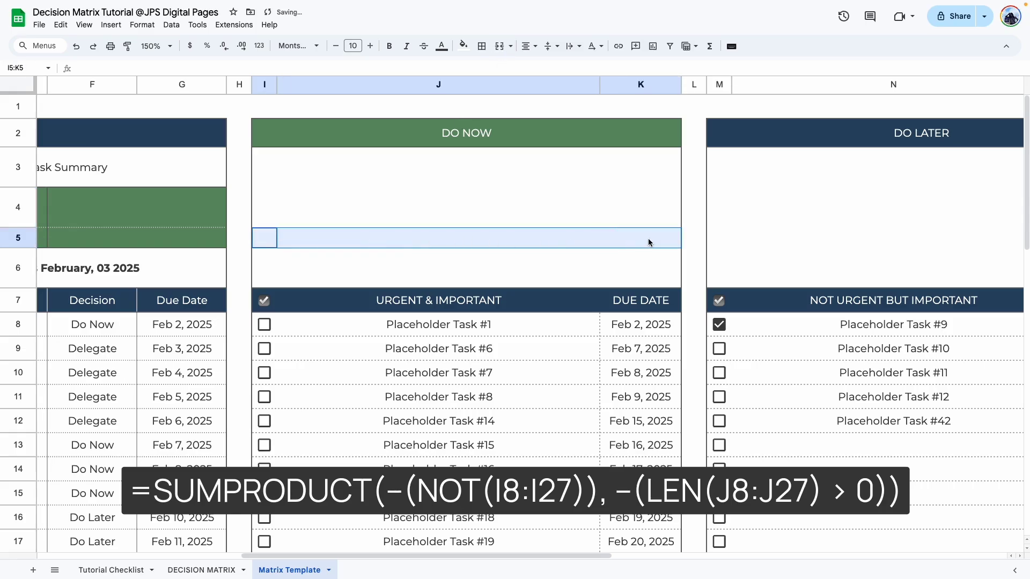
Paste =SUMPRODUCT(--(NOT(I8:I27)), --(LEN(J8:J27) > 0)) into the merged Do Now cell I4:K4 and reopen the formula to view its ranges
{"action": "double_click", "coordinate": [459, 197]}
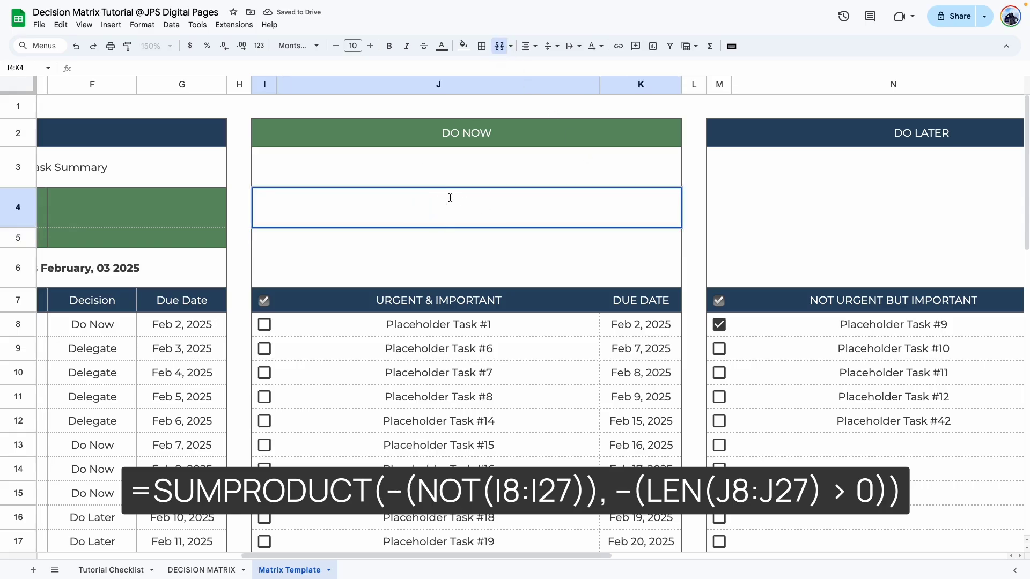
{"action": "key", "text": "ctrl+v"}
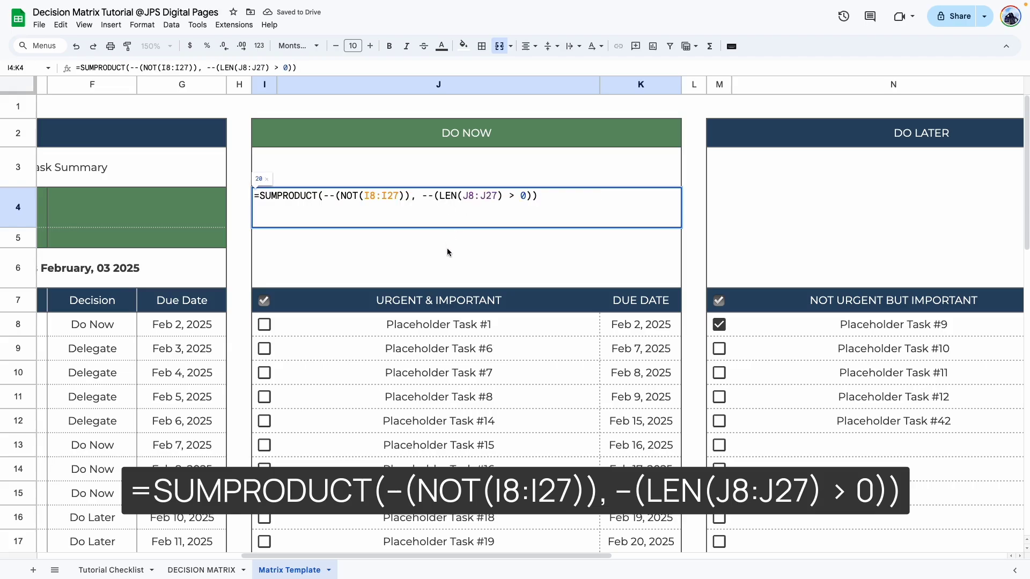
{"action": "key", "text": "Return"}
{"action": "key", "text": "Right"}
{"action": "key", "text": "Right"}
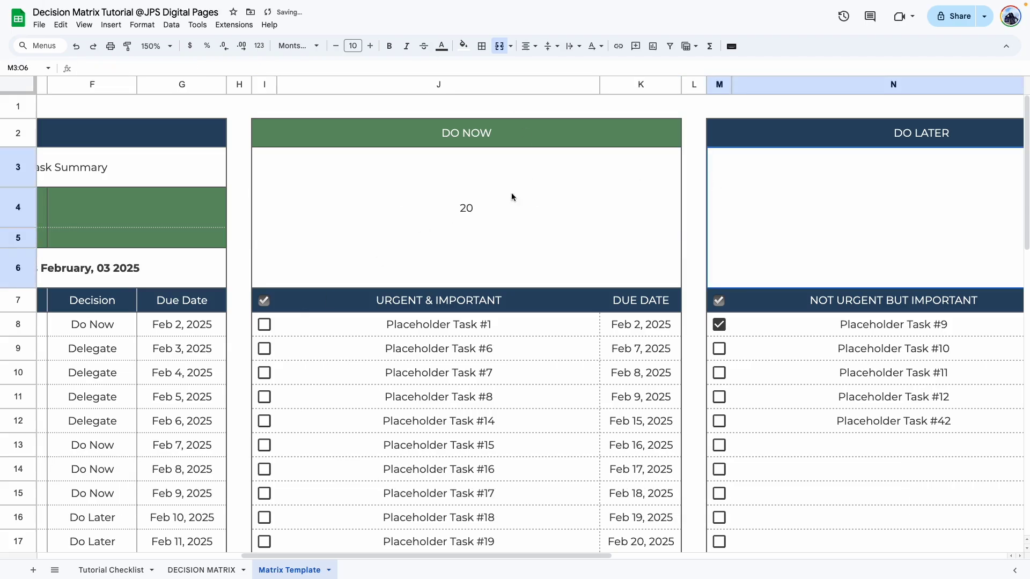
{"action": "double_click", "coordinate": [503, 207]}
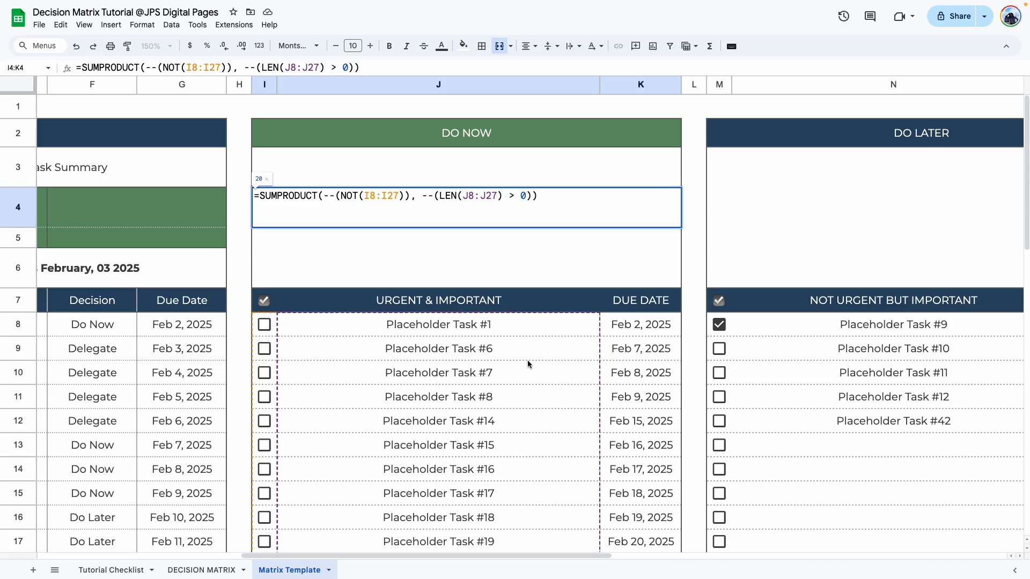
Format the Do Now counter in I4:K4 as bold text at font size 24
{"action": "key", "text": "Escape"}
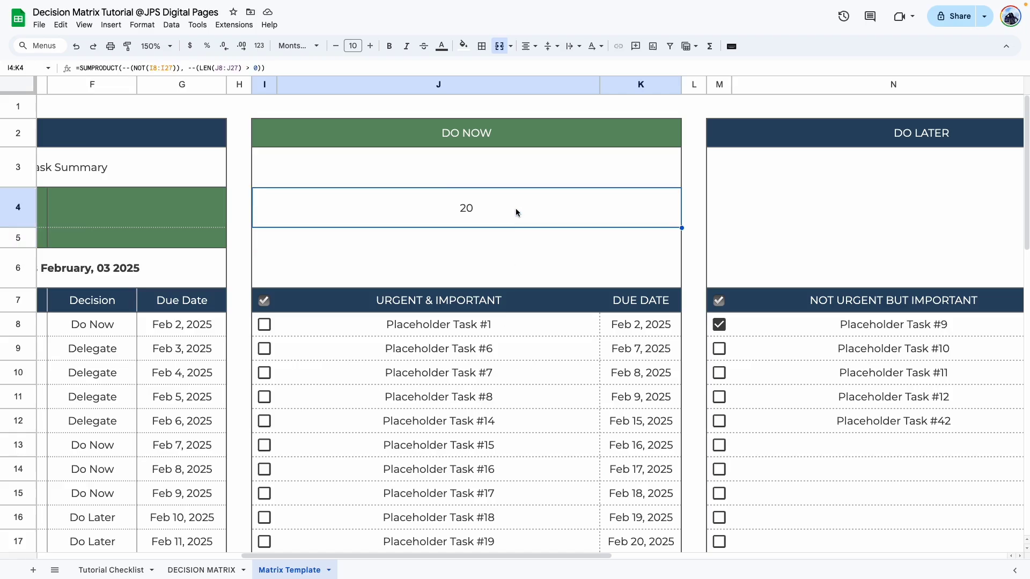
{"action": "left_click", "coordinate": [354, 46]}
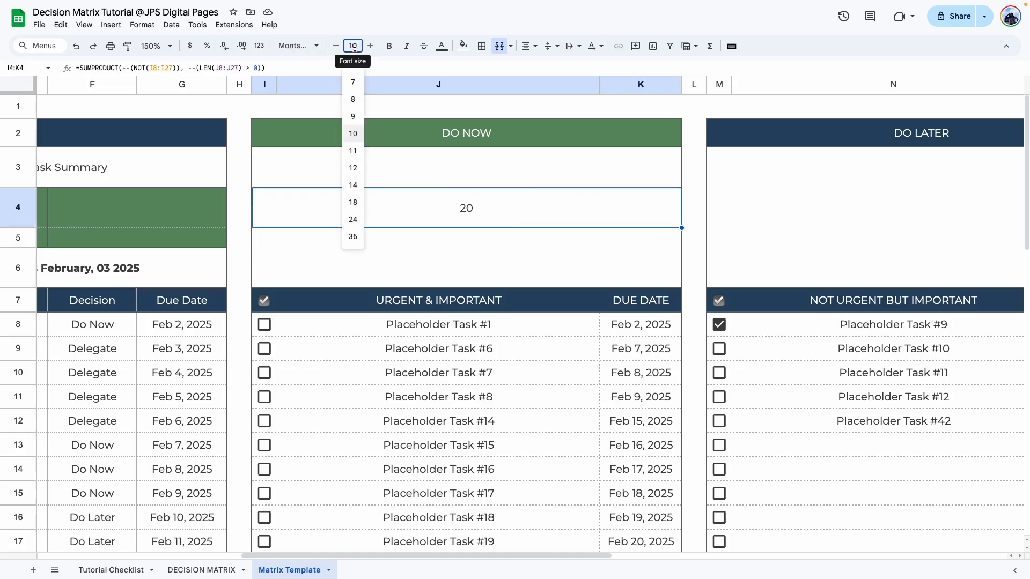
{"action": "left_click", "coordinate": [365, 220]}
{"action": "left_click", "coordinate": [389, 47]}
{"action": "left_click", "coordinate": [746, 234]}
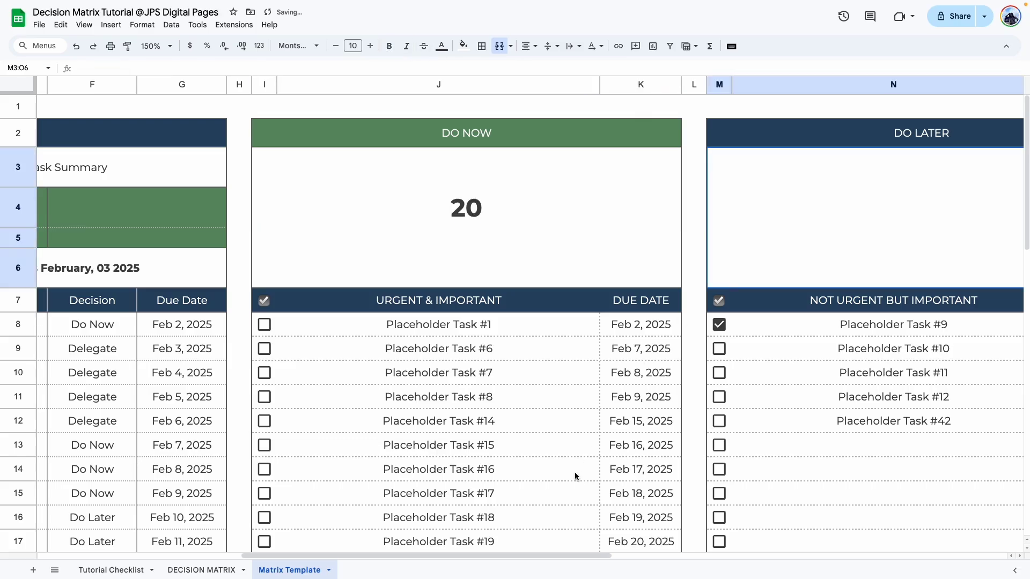
{"action": "left_click", "coordinate": [575, 475]}
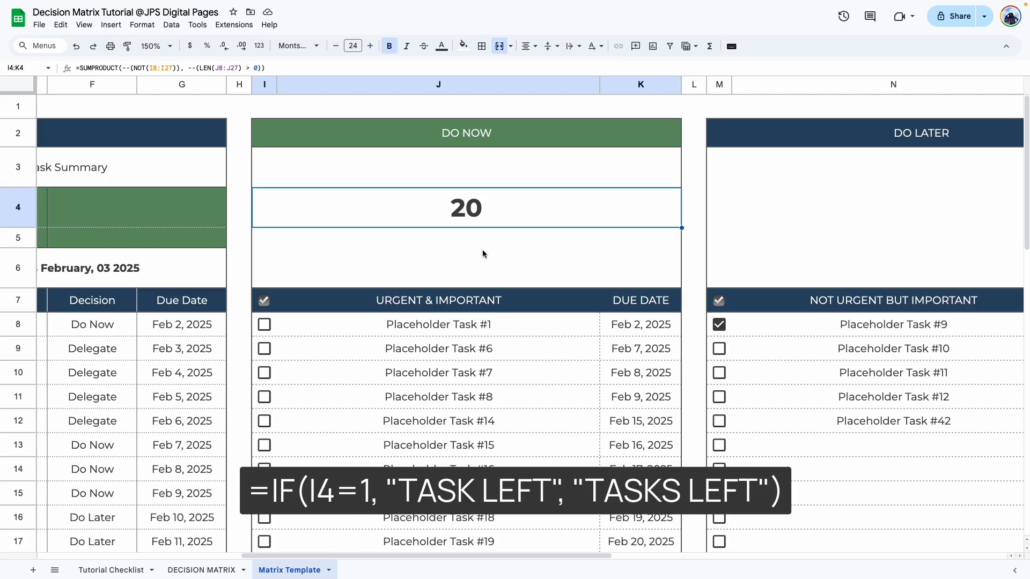
Enter =IF(I4=1, "Task Left", "Tasks Left") in the merged cell I5:K5 beneath the Do Now counter
{"action": "double_click", "coordinate": [474, 237]}
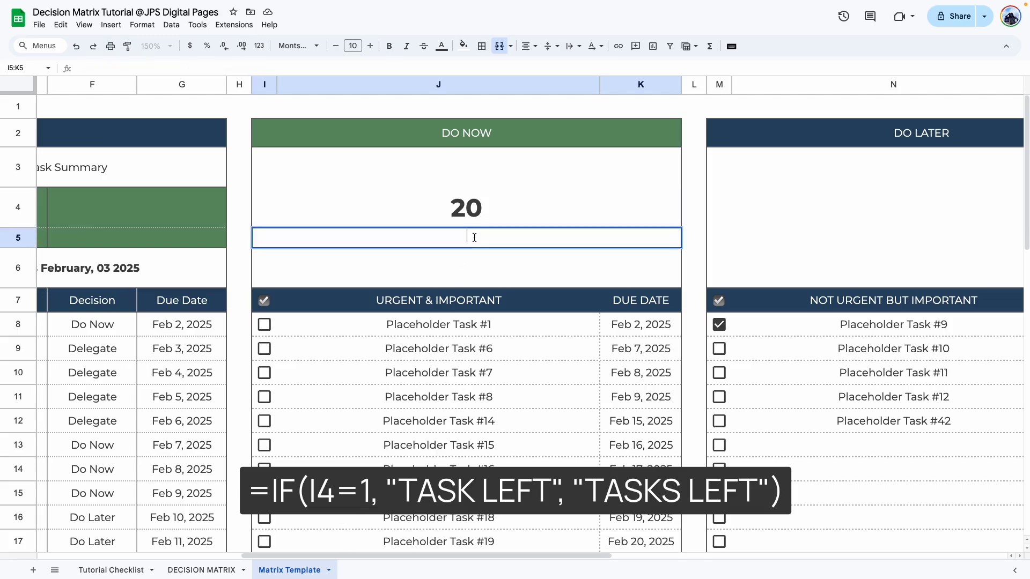
{"action": "type", "text": "=IF(I4=1, \"Task Left\", \"Tasks Left\")"}
{"action": "key", "text": "Return"}
{"action": "left_click", "coordinate": [534, 247]}
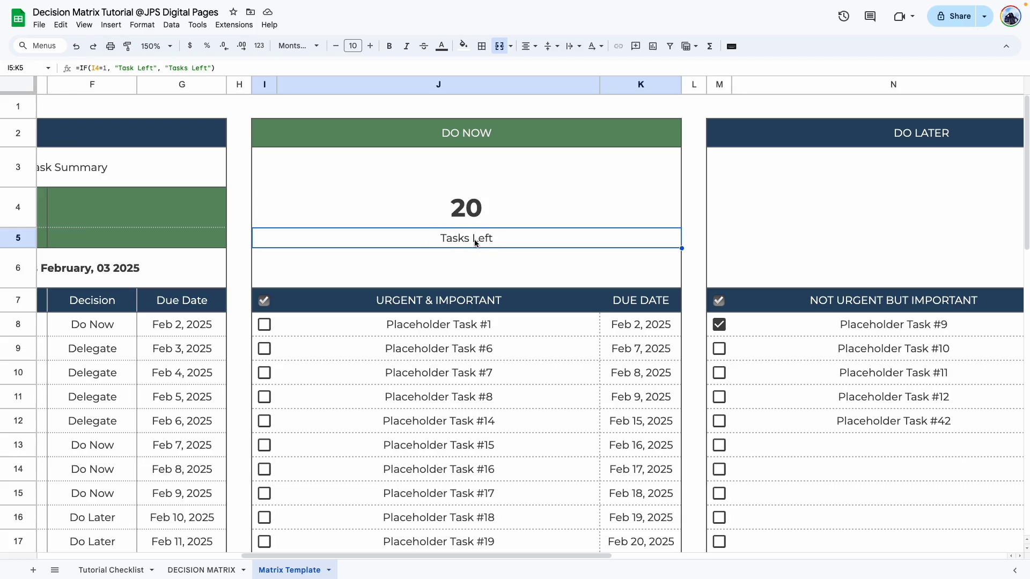
{"action": "scroll", "coordinate": [306, 346], "scroll_direction": "down", "scroll_amount": 5}
{"action": "scroll", "coordinate": [306, 346], "scroll_direction": "up", "scroll_amount": 5}
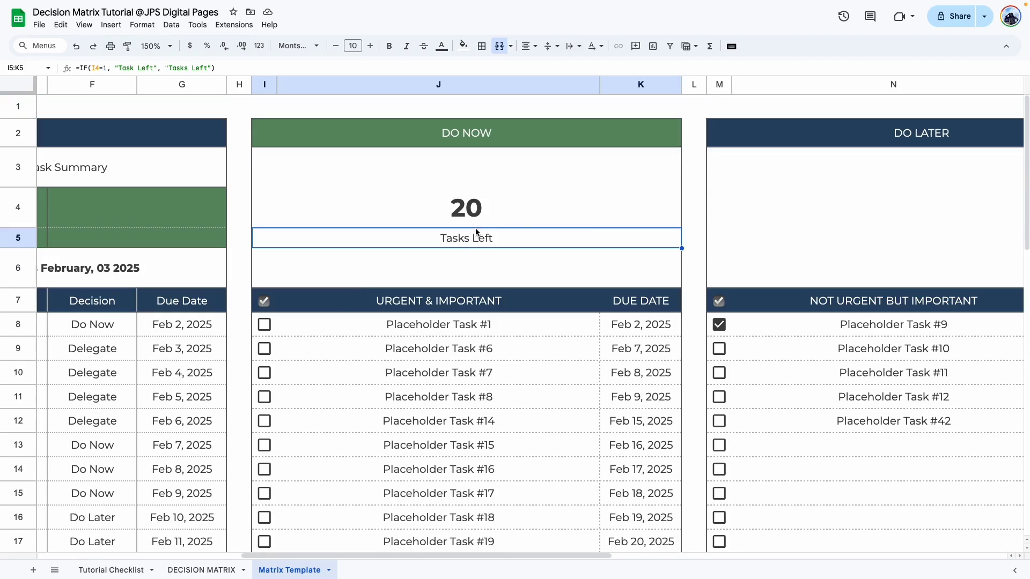
Set the zoom to 100% and check off all Do Now tasks in I8:I27 to test the counter
{"action": "scroll", "coordinate": [421, 236], "scroll_direction": "down", "scroll_amount": 4}
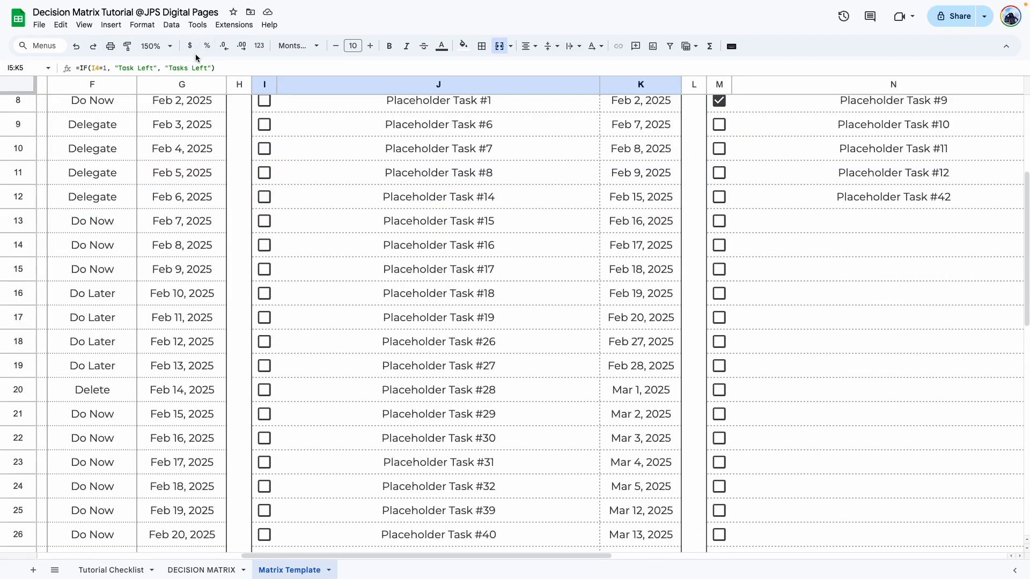
{"action": "left_click", "coordinate": [155, 46]}
{"action": "left_click", "coordinate": [156, 129]}
{"action": "left_click_drag", "start_coordinate": [183, 236], "coordinate": [178, 375]}
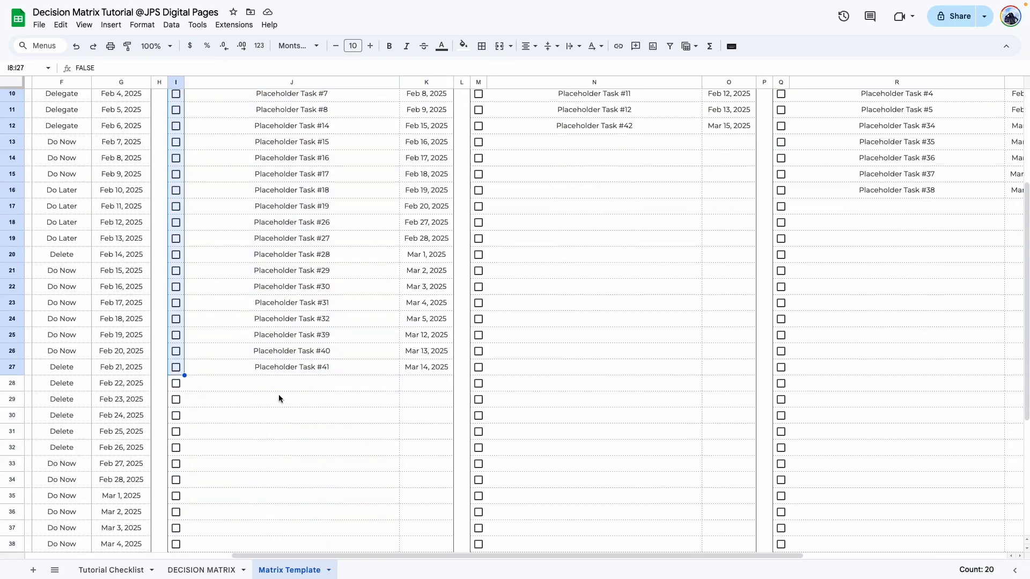
{"action": "key", "text": "space"}
{"action": "left_click", "coordinate": [209, 252]}
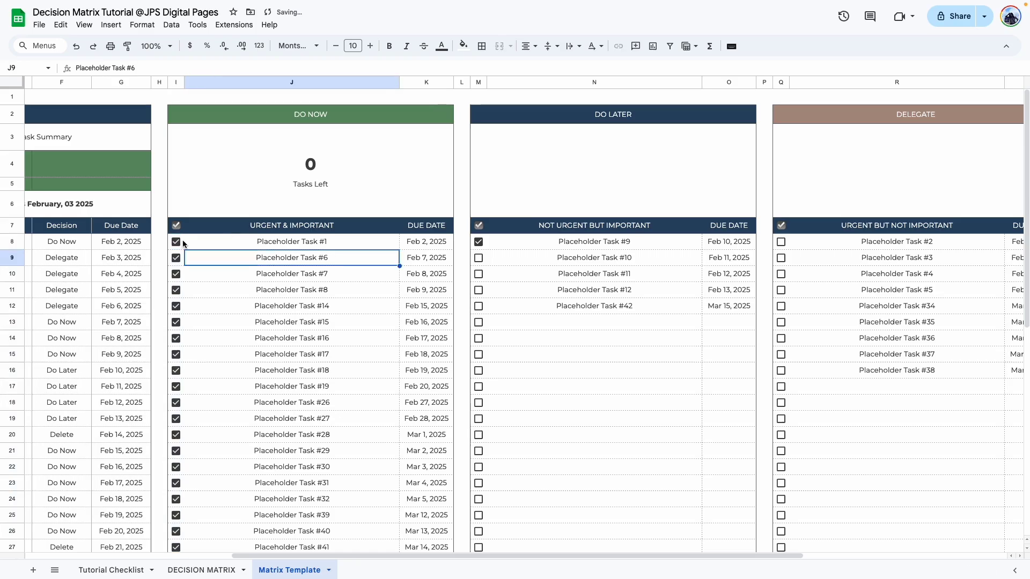
Uncheck the Do Now tasks again, starting with Placeholder Task #1, #6, #7 and #8, to test the counter and its label
{"action": "left_click", "coordinate": [176, 242]}
{"action": "left_click", "coordinate": [176, 258]}
{"action": "left_click", "coordinate": [330, 183]}
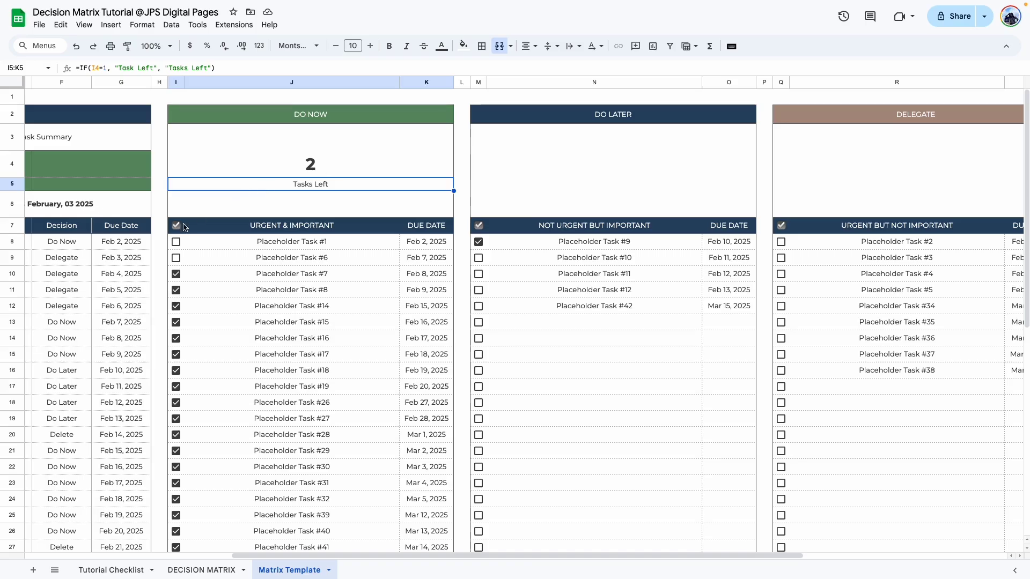
{"action": "left_click", "coordinate": [177, 274]}
{"action": "left_click", "coordinate": [177, 291]}
{"action": "left_click", "coordinate": [368, 170]}
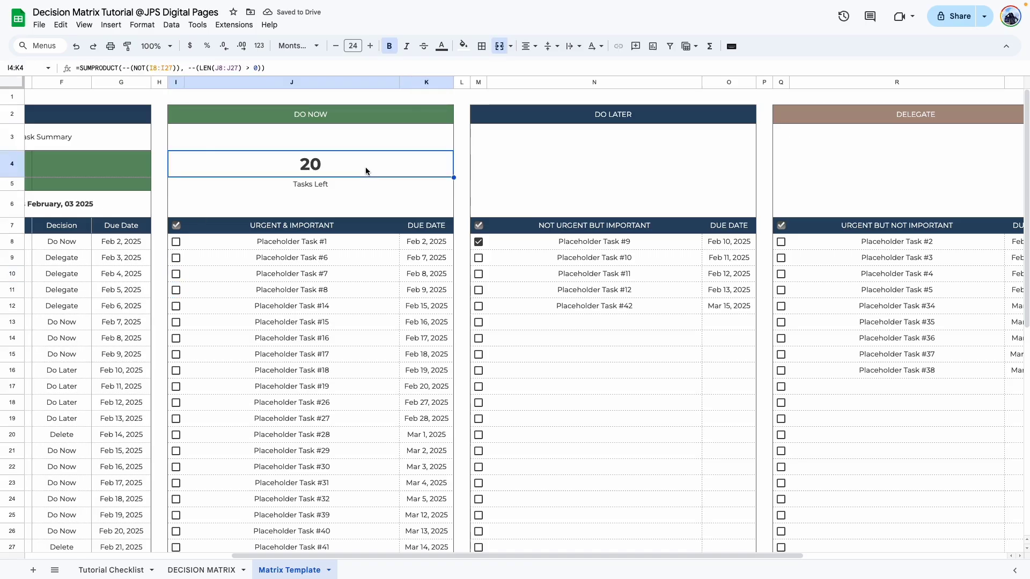
Copy the Do Now summary block I3:K6 and paste it into the Do Later, Delegate and Delete summary blocks
{"action": "left_click", "coordinate": [175, 138]}
{"action": "left_click_drag", "start_coordinate": [441, 201], "coordinate": [446, 205]}
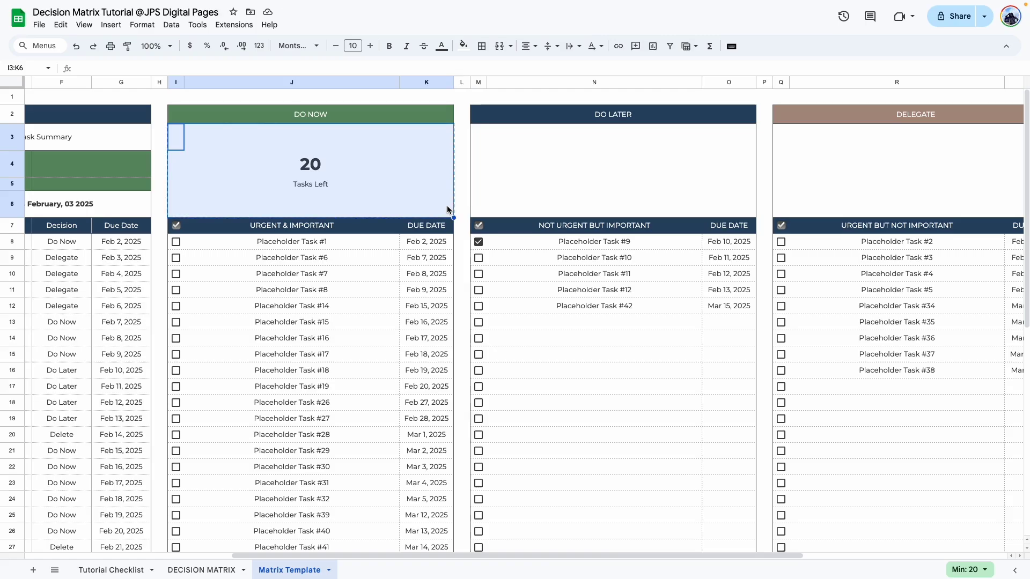
{"action": "left_click", "coordinate": [475, 131]}
{"action": "key", "text": "ctrl+v"}
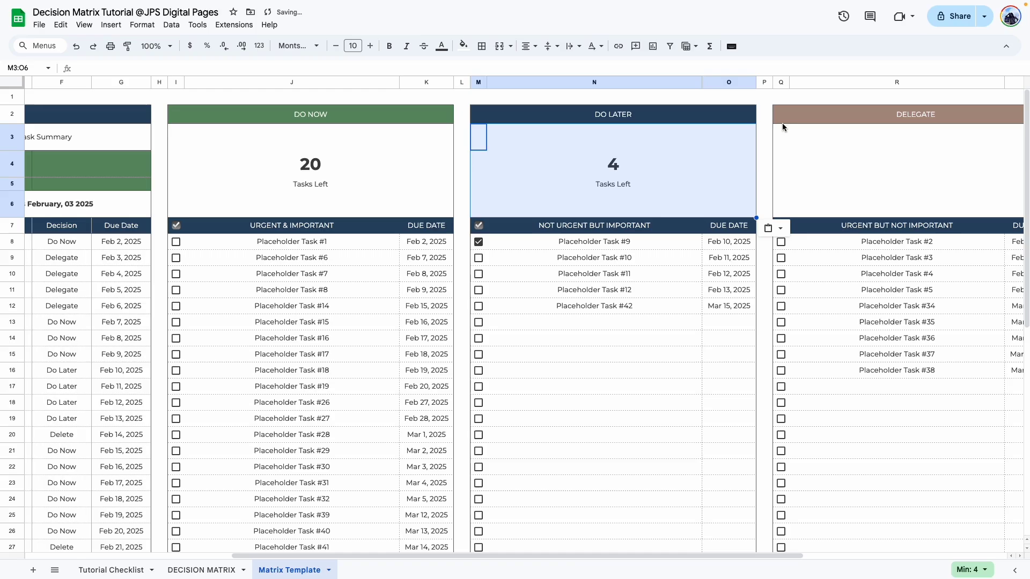
{"action": "scroll", "coordinate": [391, 172], "scroll_direction": "right", "scroll_amount": 5}
Inspect the pasted Do Later and Delegate counter formulas to check which ranges they reference
{"action": "double_click", "coordinate": [391, 172]}
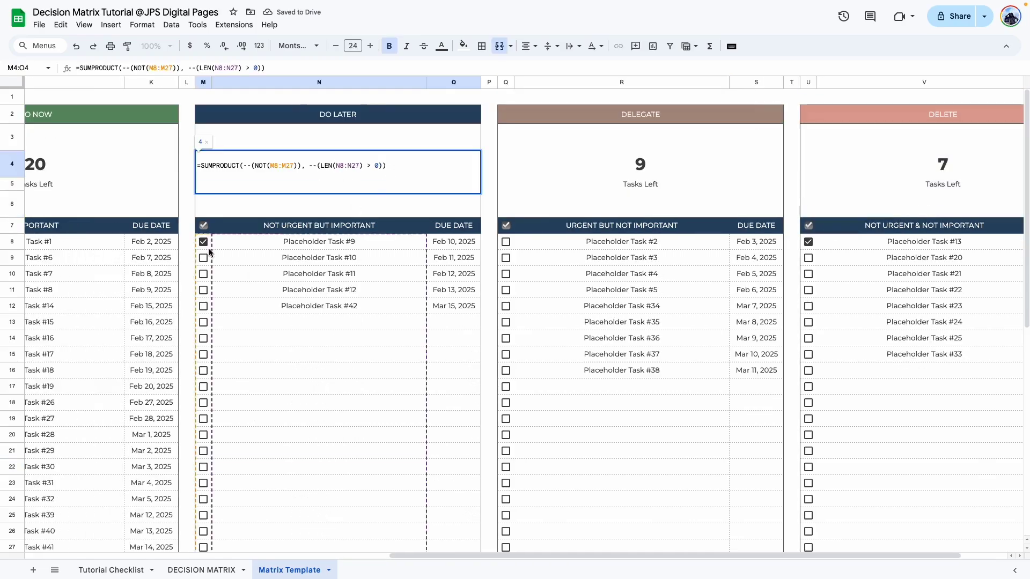
{"action": "key", "text": "Tab"}
{"action": "key", "text": "Tab"}
{"action": "key", "text": "Return"}
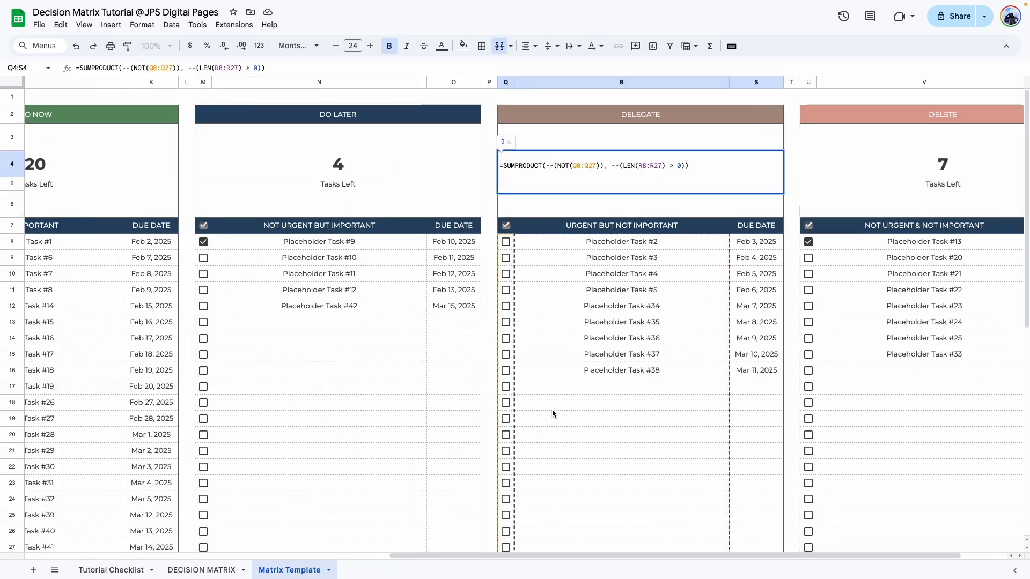
{"action": "key", "text": "Return"}
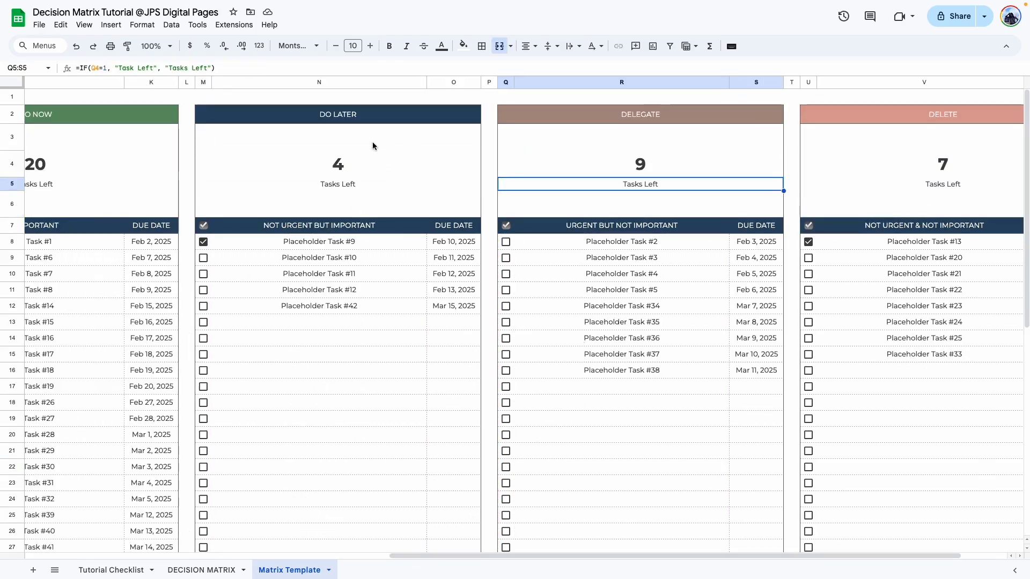
{"action": "left_click", "coordinate": [371, 185]}
On the DECISION MATRIX sheet, uncheck and recheck Task Placeholder #2, then check off #9 and #10 to test the Do Now ring chart
{"action": "left_click", "coordinate": [202, 570]}
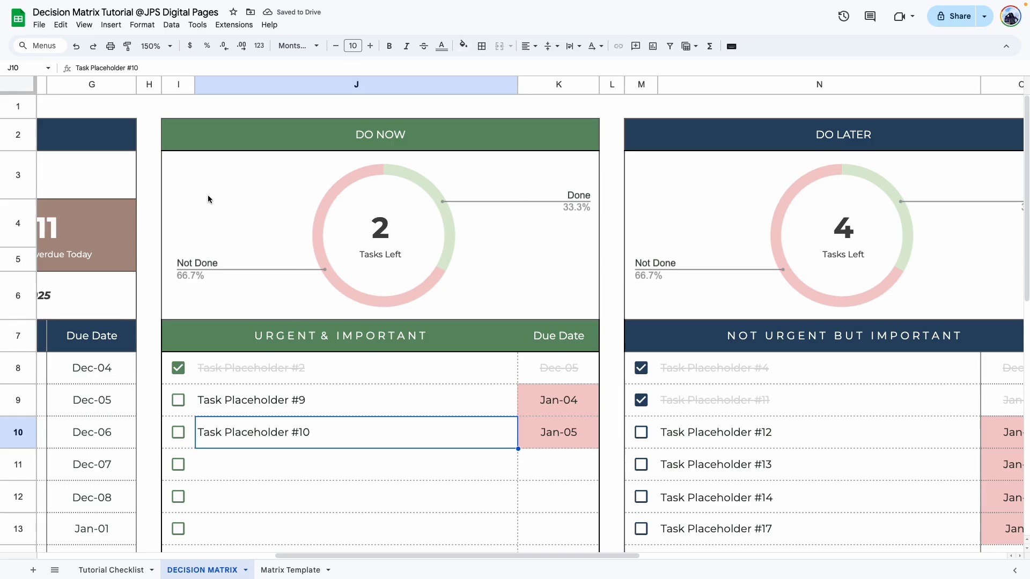
{"action": "key", "text": "Down"}
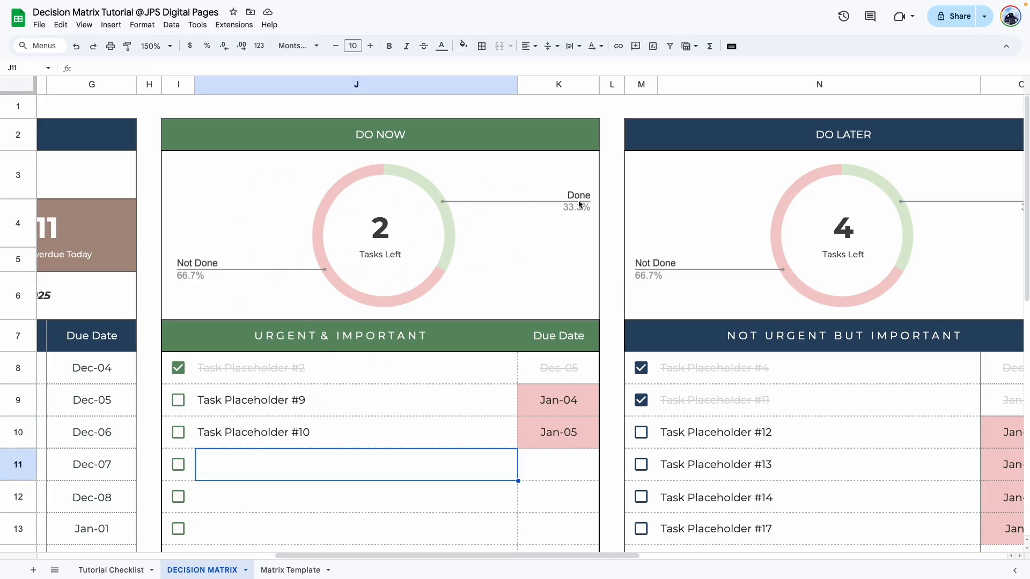
{"action": "left_click", "coordinate": [178, 368]}
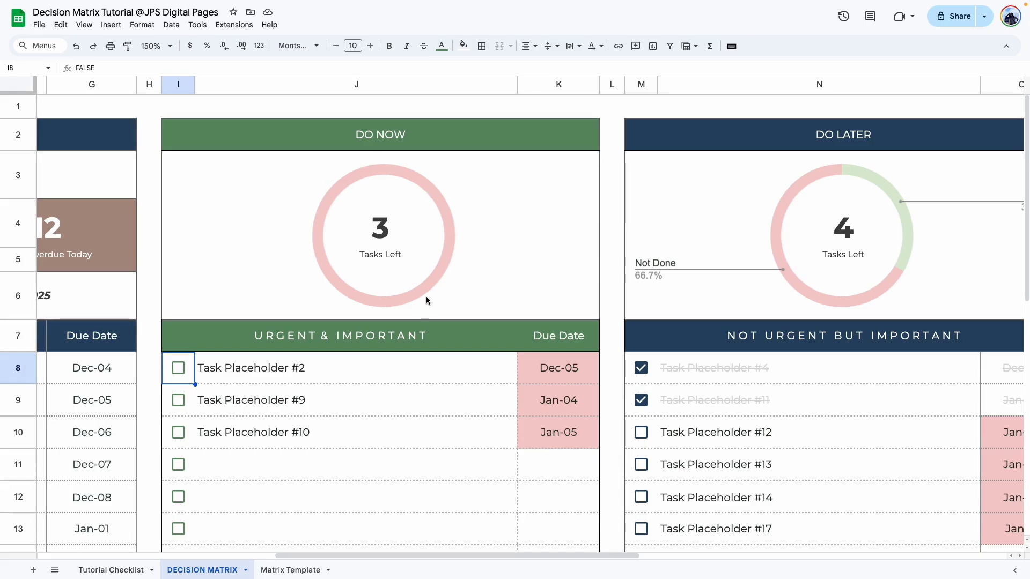
{"action": "left_click", "coordinate": [178, 369]}
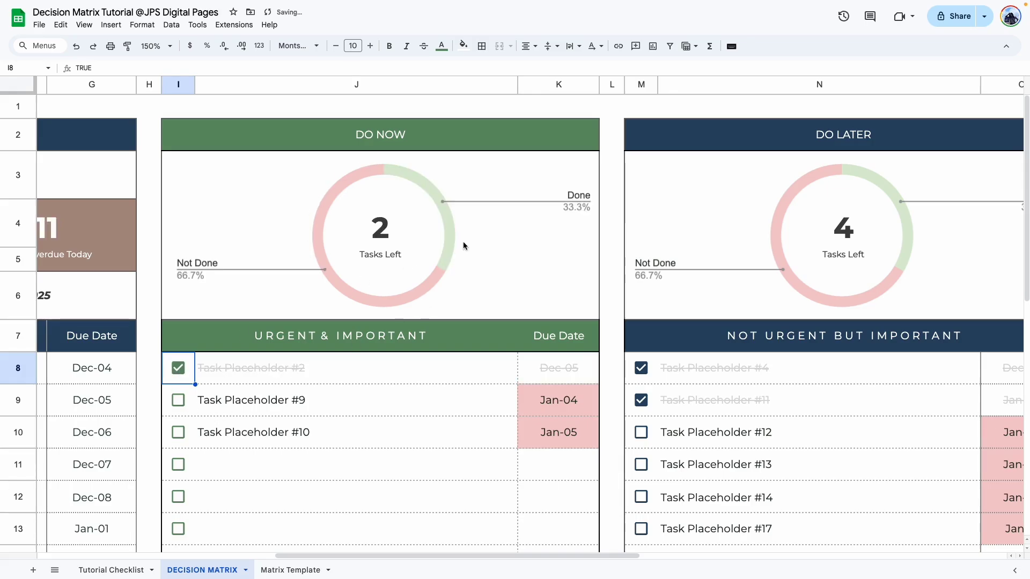
{"action": "left_click", "coordinate": [178, 400]}
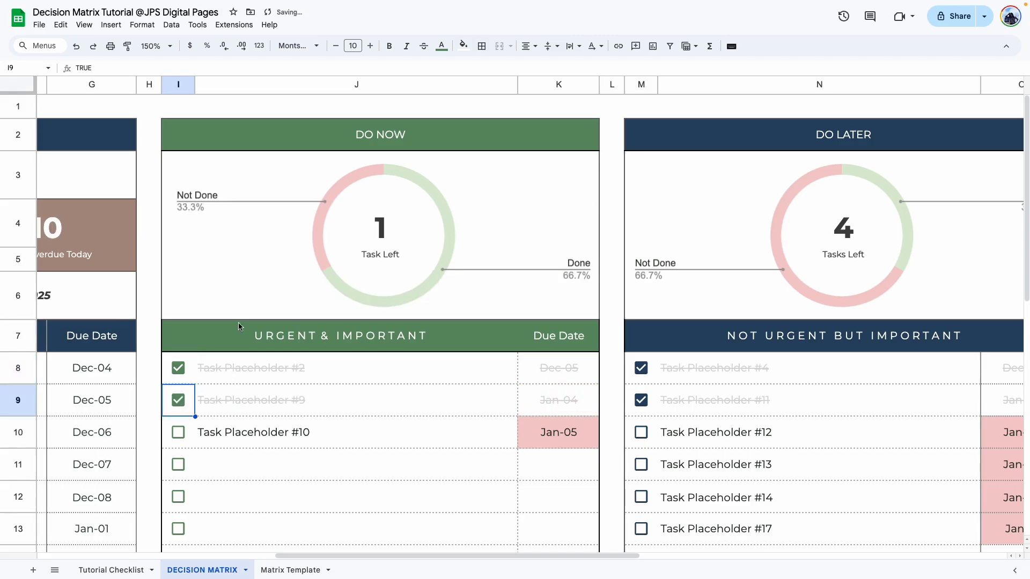
{"action": "left_click", "coordinate": [177, 432]}
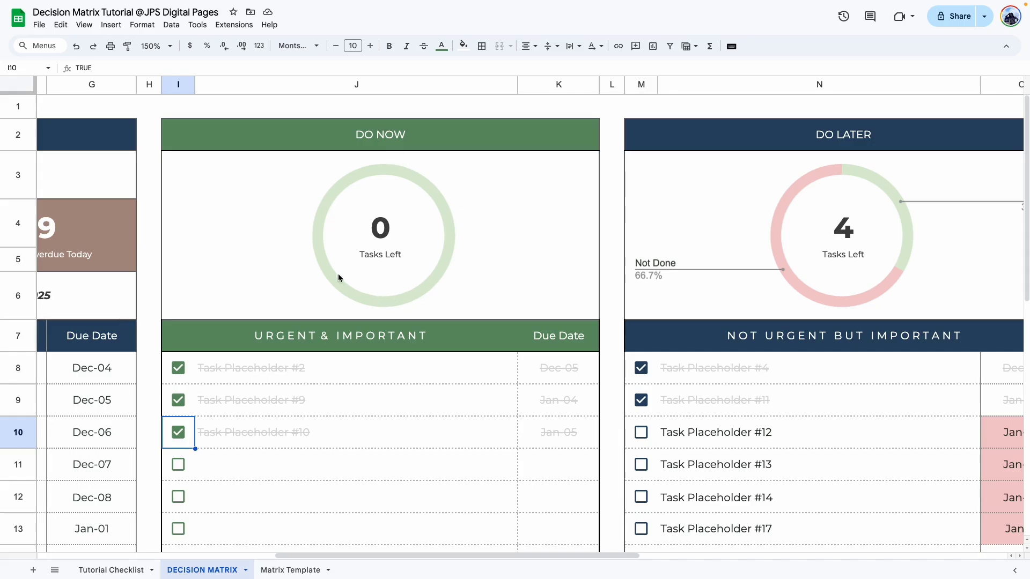
Undo the test checkbox changes in the Do Now list so all three tasks are unchecked
{"action": "key", "text": "ctrl+z"}
{"action": "key", "text": "ctrl+z"}
{"action": "key", "text": "ctrl+z"}
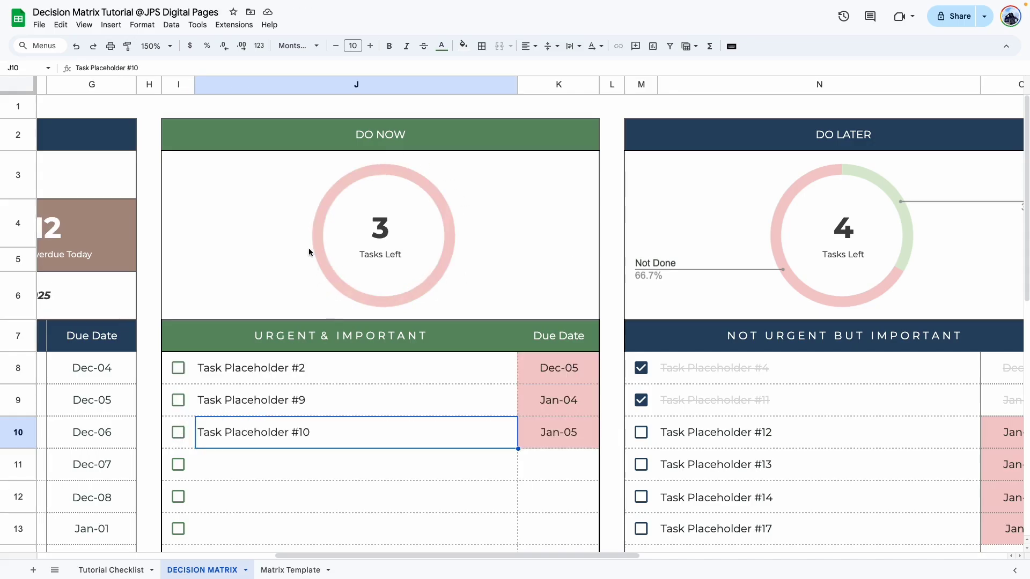
{"action": "key", "text": "Down"}
{"action": "key", "text": "Down"}
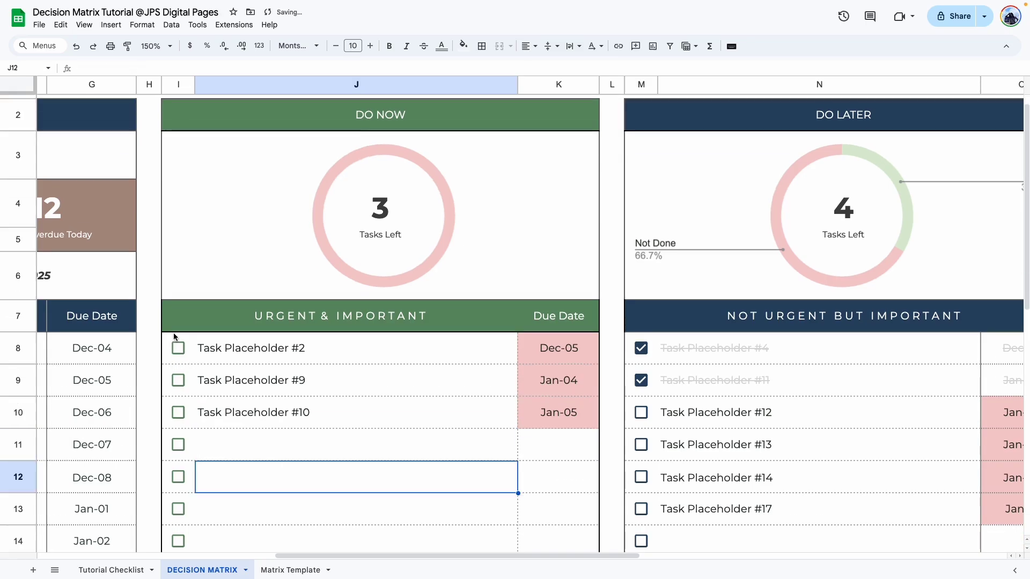
Check off Task Placeholder #2 and Task Placeholder #9 in the Do Now list
{"action": "left_click_drag", "start_coordinate": [174, 342], "coordinate": [313, 300]}
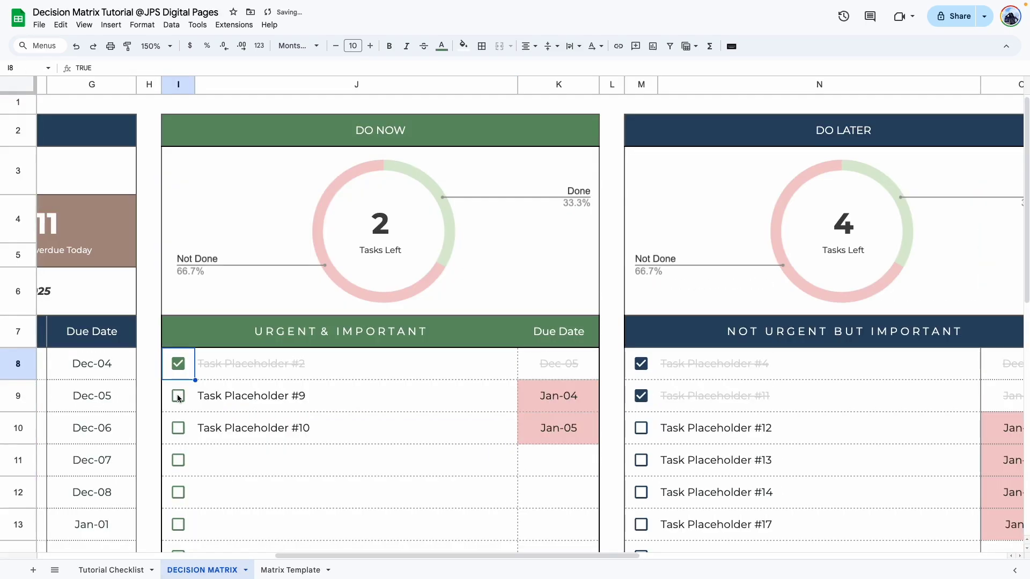
{"action": "left_click", "coordinate": [179, 397]}
{"action": "left_click", "coordinate": [220, 486]}
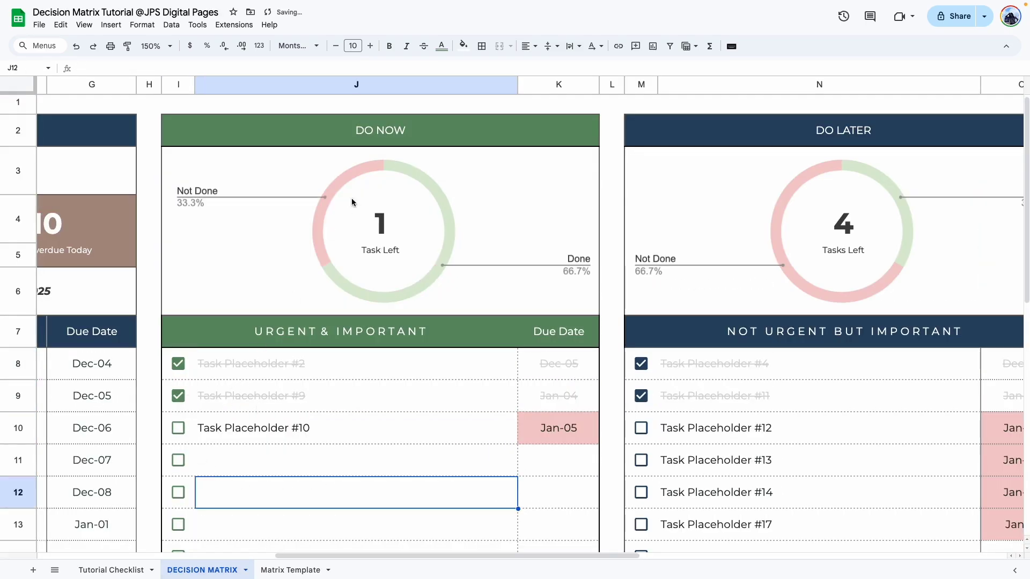
Insert a doughnut chart from the checkbox range I8:I27, then shrink it and place it below the Do Now ring chart
{"action": "left_click_drag", "start_coordinate": [177, 362], "coordinate": [179, 482]}
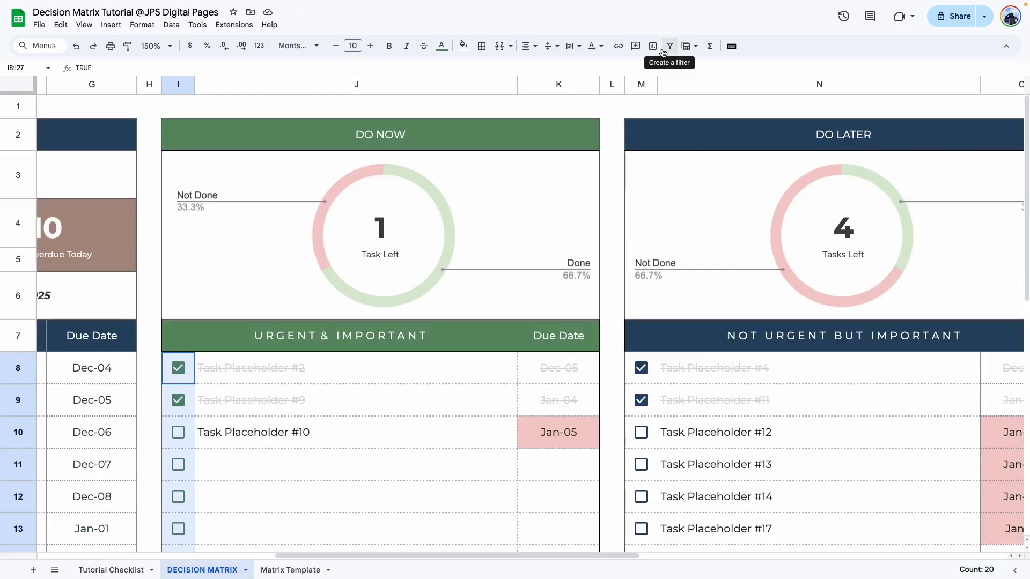
{"action": "left_click", "coordinate": [652, 46]}
{"action": "left_click", "coordinate": [892, 112]}
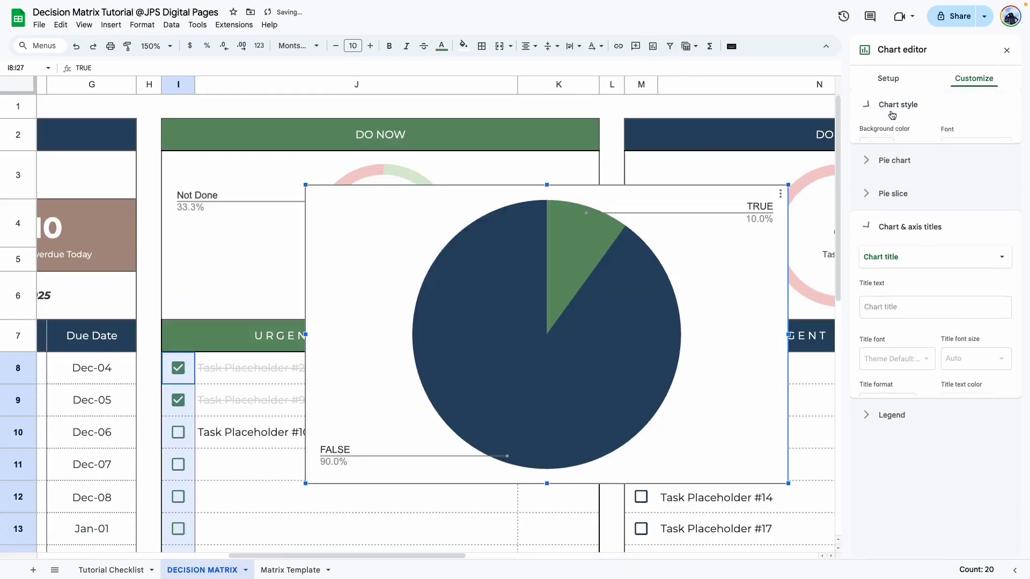
{"action": "left_click", "coordinate": [888, 80]}
{"action": "left_click", "coordinate": [891, 129]}
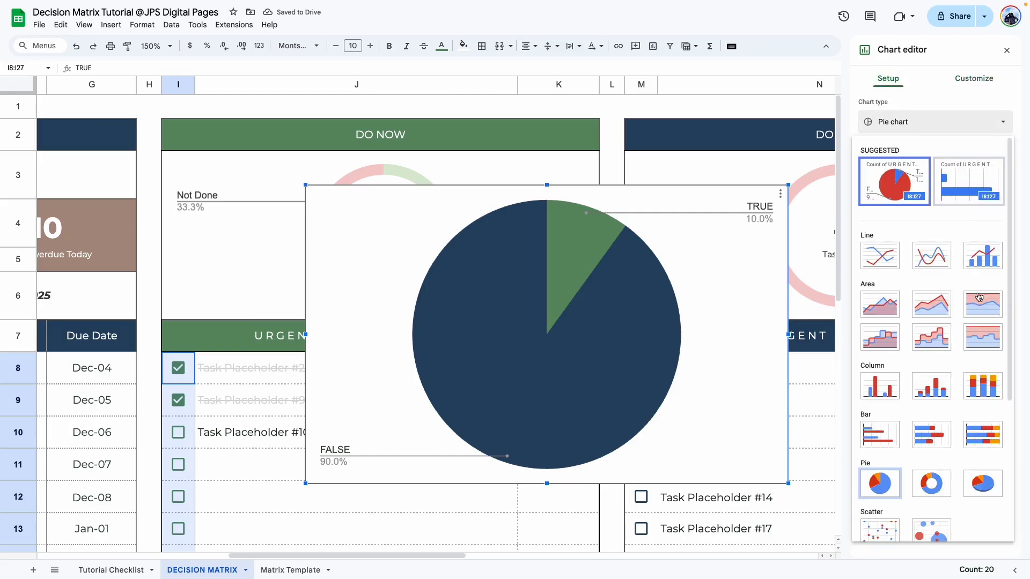
{"action": "left_click", "coordinate": [925, 485]}
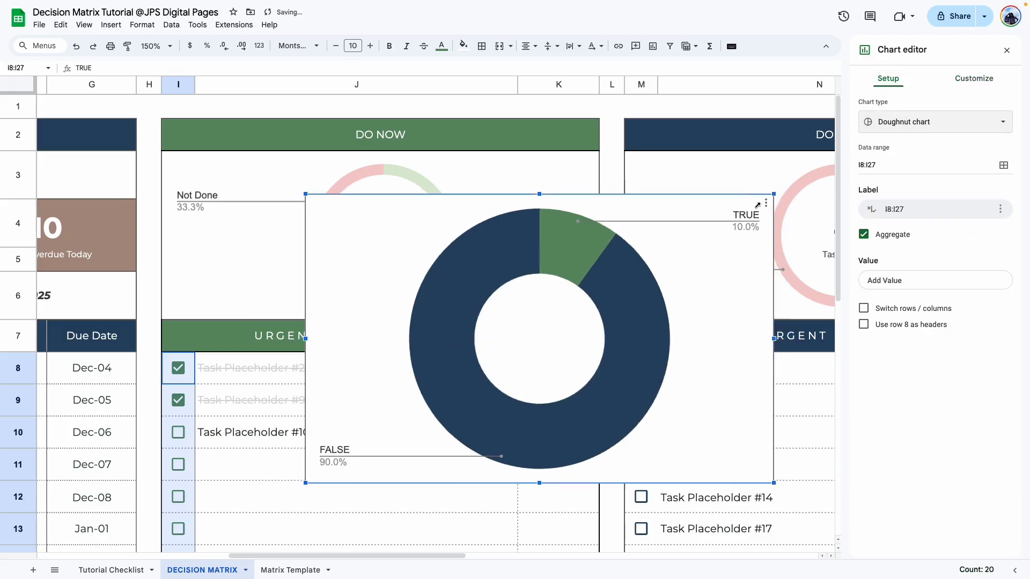
{"action": "left_click_drag", "start_coordinate": [757, 205], "coordinate": [499, 344]}
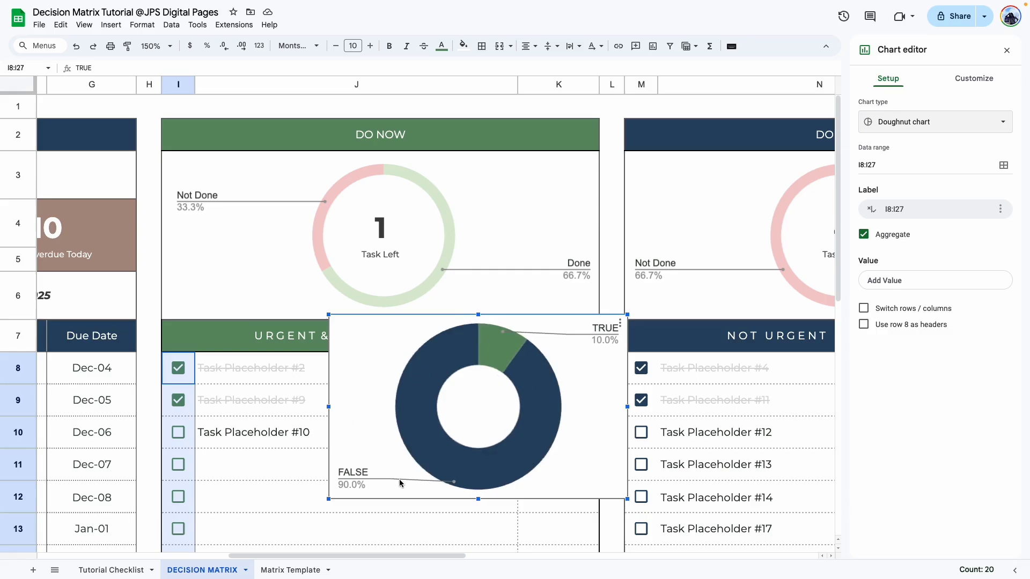
Compare the doughnut chart with the Do Now checkboxes in I8:I12 and the ones beside empty tasks in I11:I15
{"action": "mouse_move", "coordinate": [250, 465]}
{"action": "left_mouse_down"}
{"action": "mouse_move", "coordinate": [249, 502]}
{"action": "mouse_move", "coordinate": [252, 466]}
{"action": "left_mouse_up"}
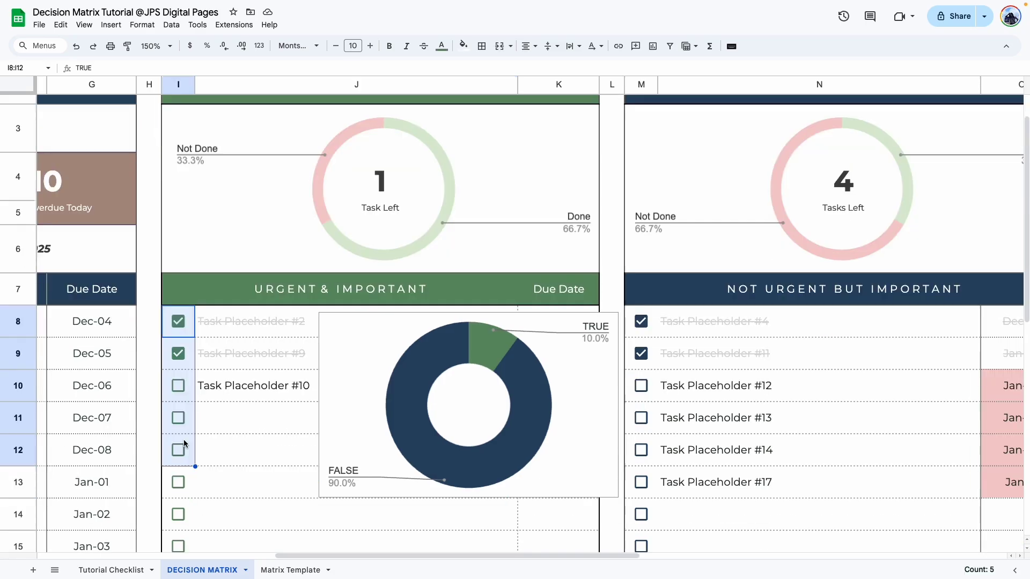
{"action": "left_click", "coordinate": [205, 427]}
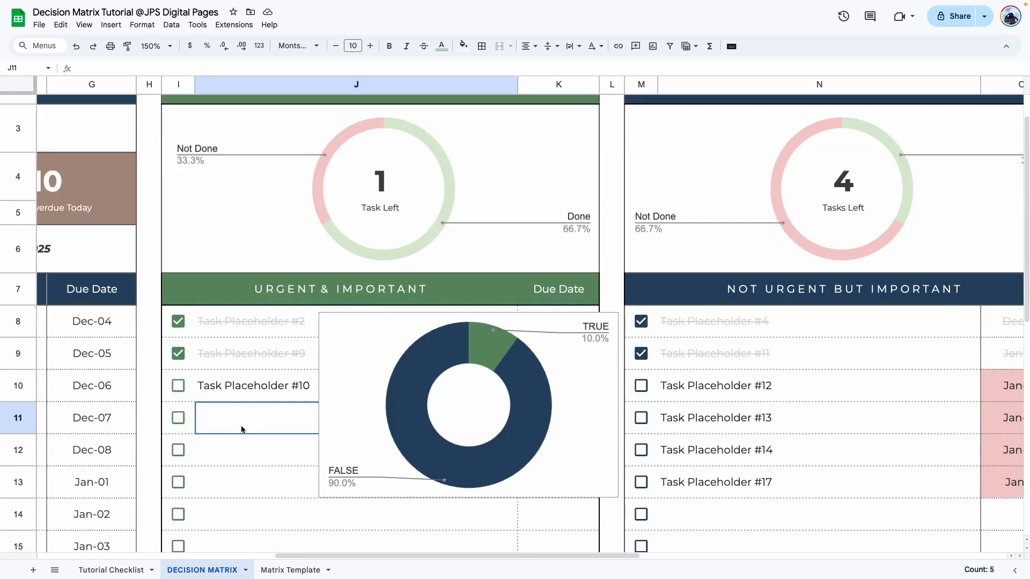
{"action": "left_click_drag", "start_coordinate": [178, 407], "coordinate": [184, 533]}
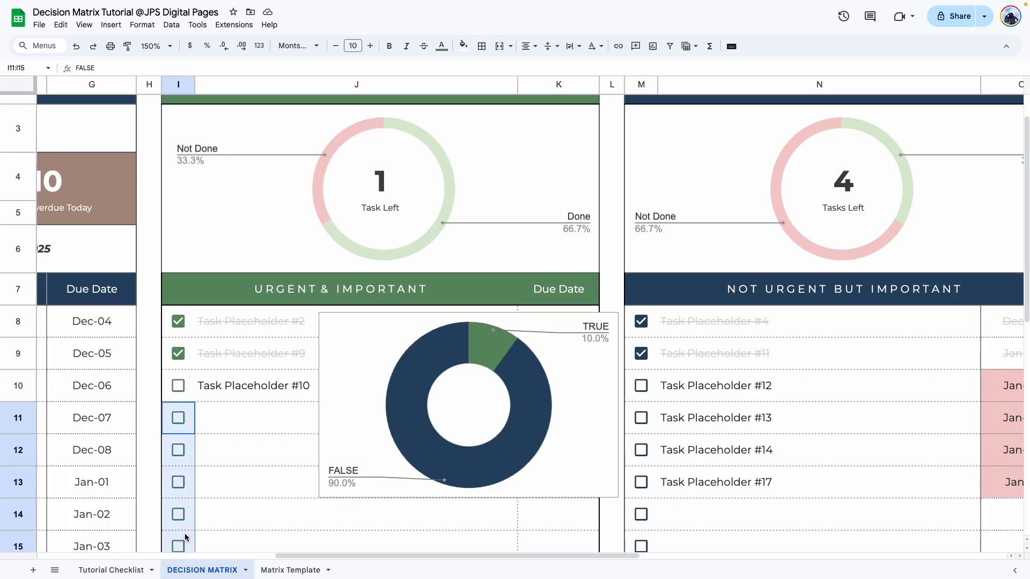
Undo the test doughnut chart's insertion and move the Do Now ring chart down over the first task rows
{"action": "left_click_drag", "start_coordinate": [253, 427], "coordinate": [261, 522]}
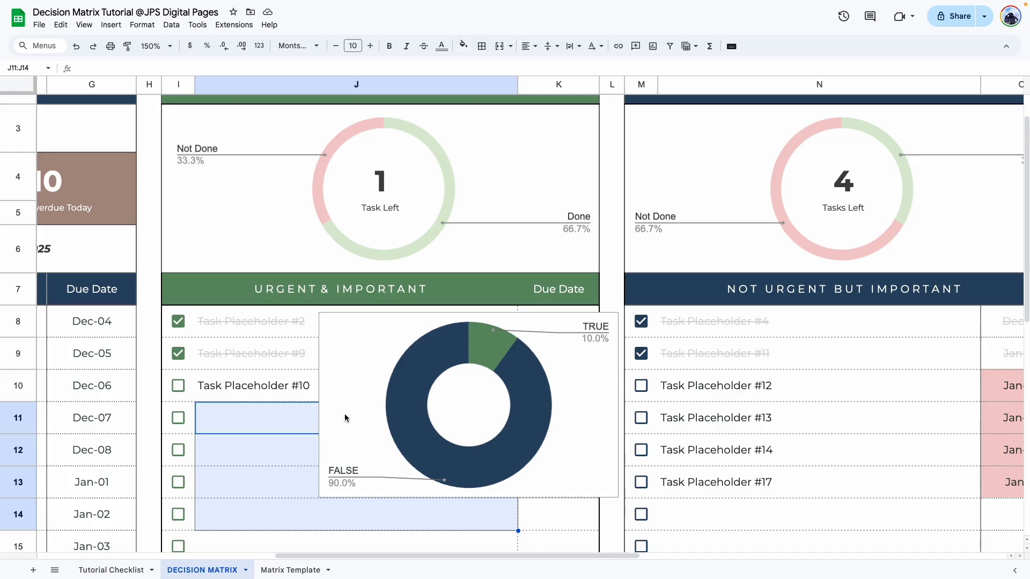
{"action": "left_click", "coordinate": [279, 418]}
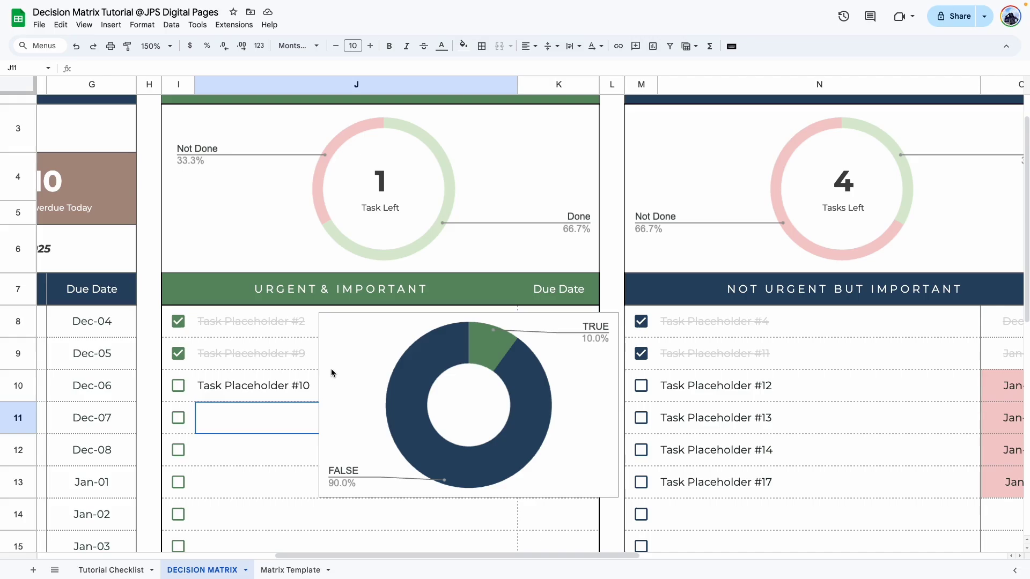
{"action": "key", "text": "ctrl+z"}
{"action": "left_click", "coordinate": [409, 198]}
{"action": "left_click_drag", "start_coordinate": [409, 198], "coordinate": [411, 328]}
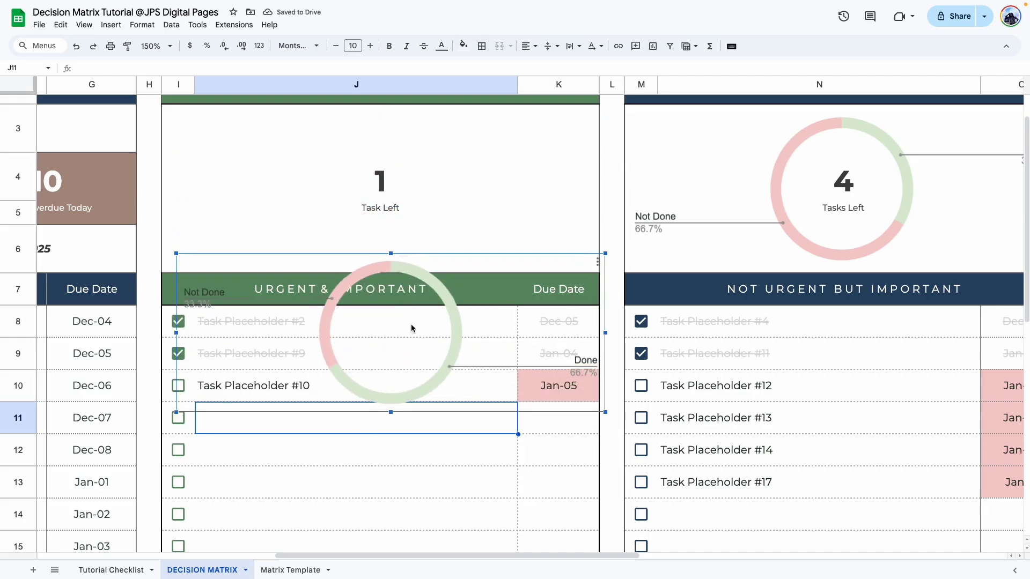
Change the text color of the hidden count cells J3:K3 to dark grey so their values can be read
{"action": "left_click", "coordinate": [567, 123]}
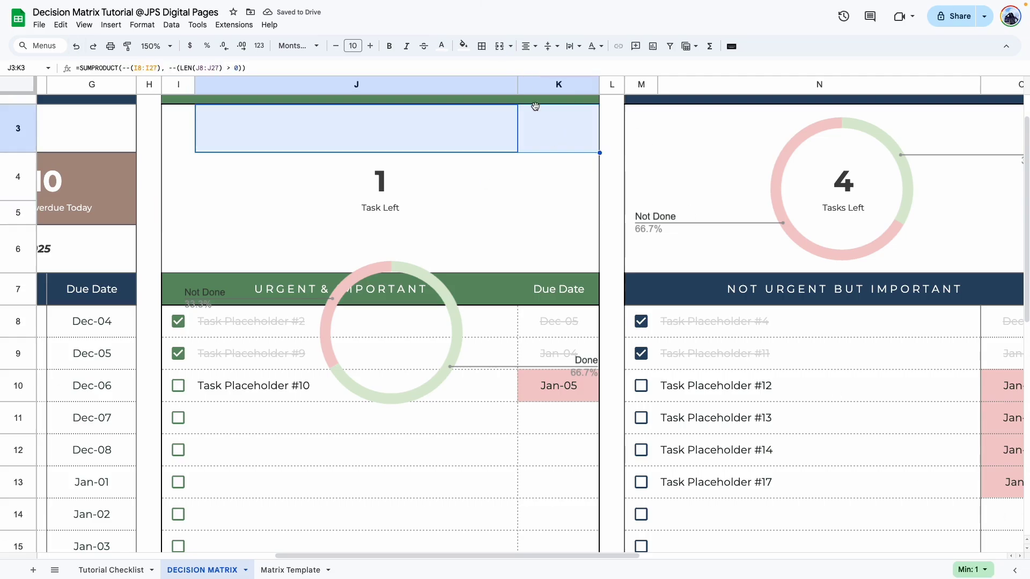
{"action": "left_click", "coordinate": [442, 46]}
{"action": "left_click", "coordinate": [246, 140]}
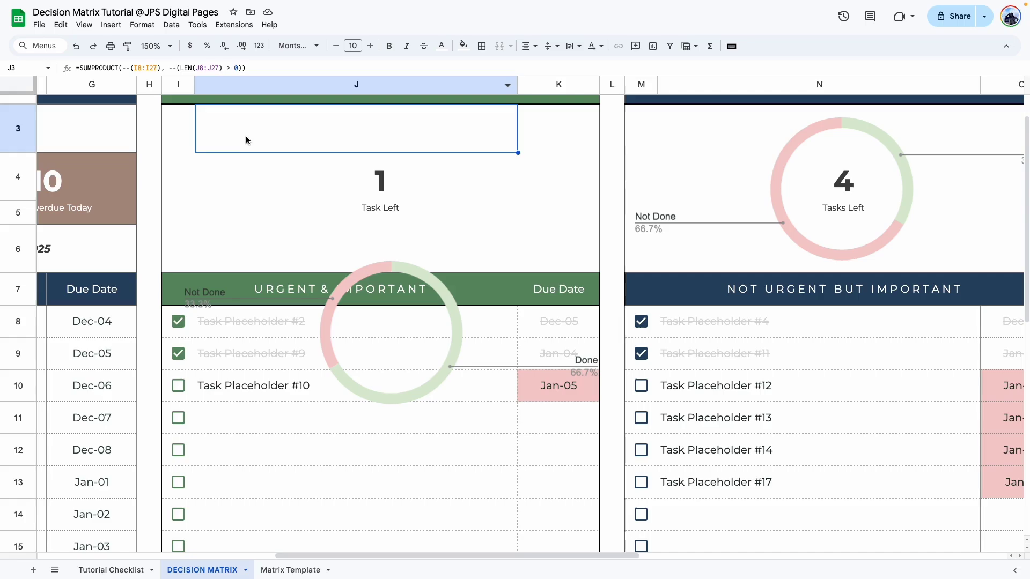
{"action": "left_click", "coordinate": [442, 46]}
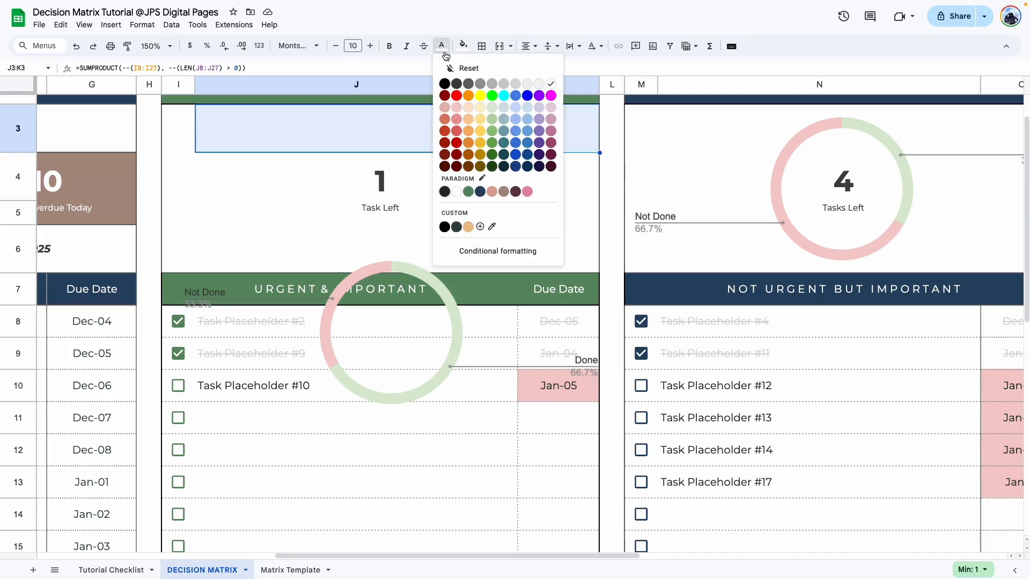
{"action": "left_click", "coordinate": [457, 84]}
{"action": "left_click", "coordinate": [483, 249]}
{"action": "left_click", "coordinate": [514, 121]}
{"action": "left_click", "coordinate": [572, 127]}
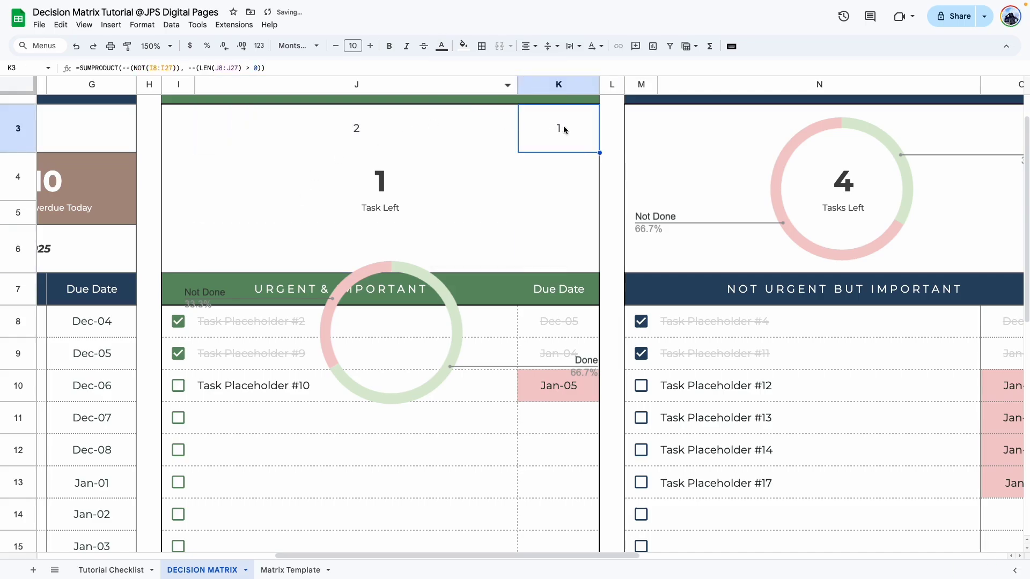
Examine the formulas in J3 and K3 and the Do Now ranges they refer to
{"action": "left_click", "coordinate": [385, 129]}
{"action": "double_click", "coordinate": [417, 137]}
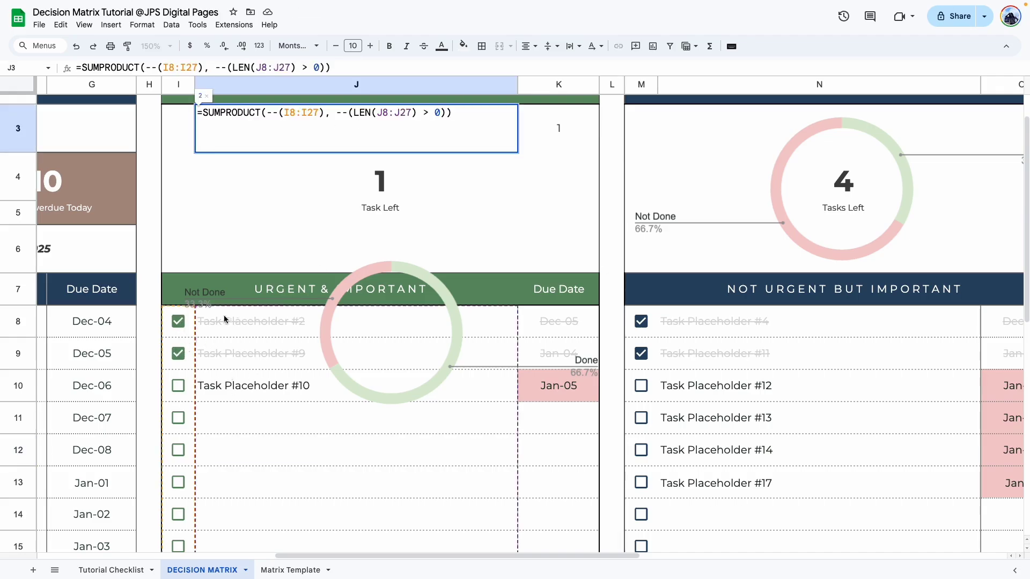
{"action": "left_click", "coordinate": [558, 204]}
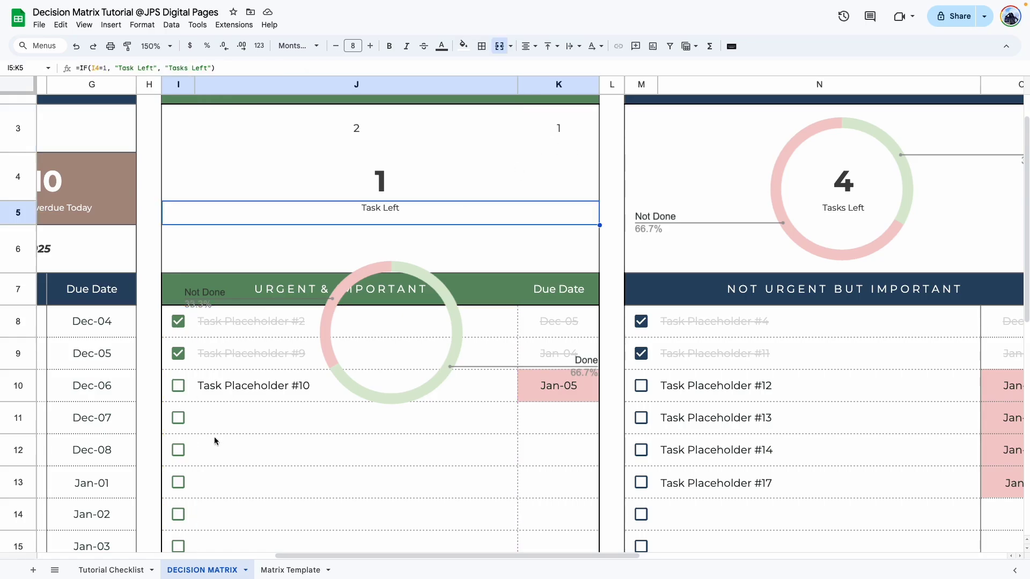
{"action": "left_click", "coordinate": [427, 139]}
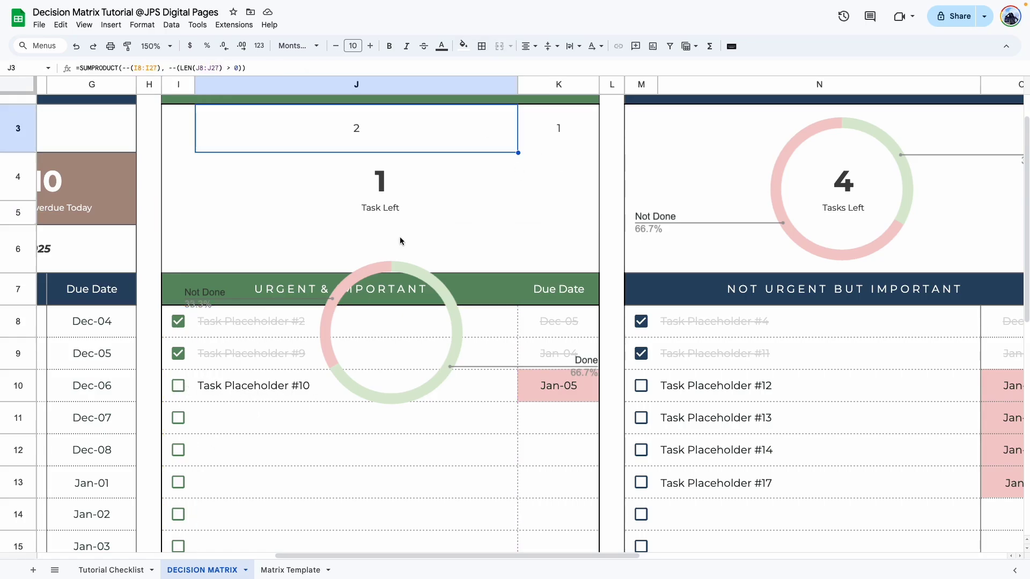
{"action": "left_click", "coordinate": [400, 239]}
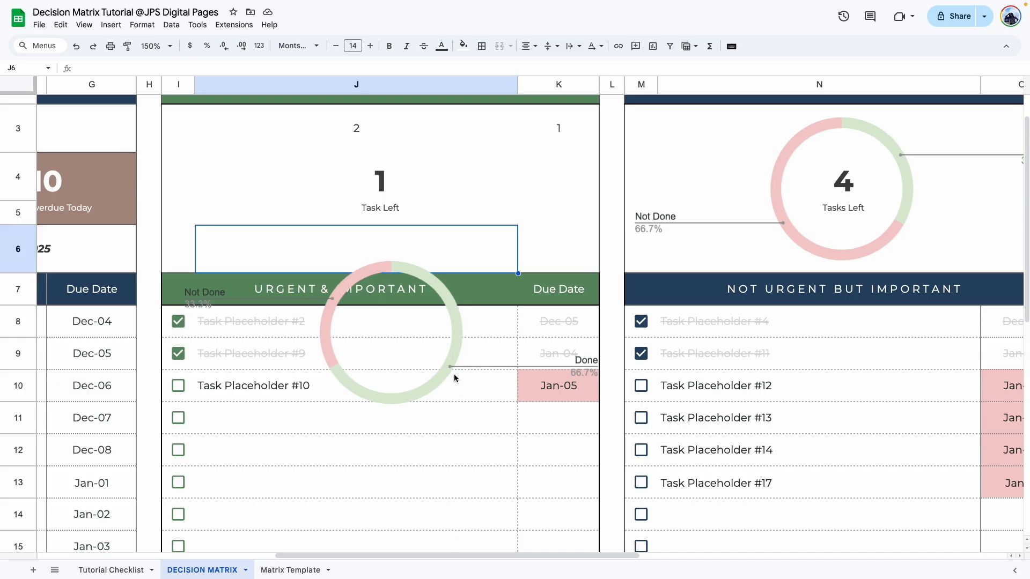
{"action": "left_click", "coordinate": [355, 147]}
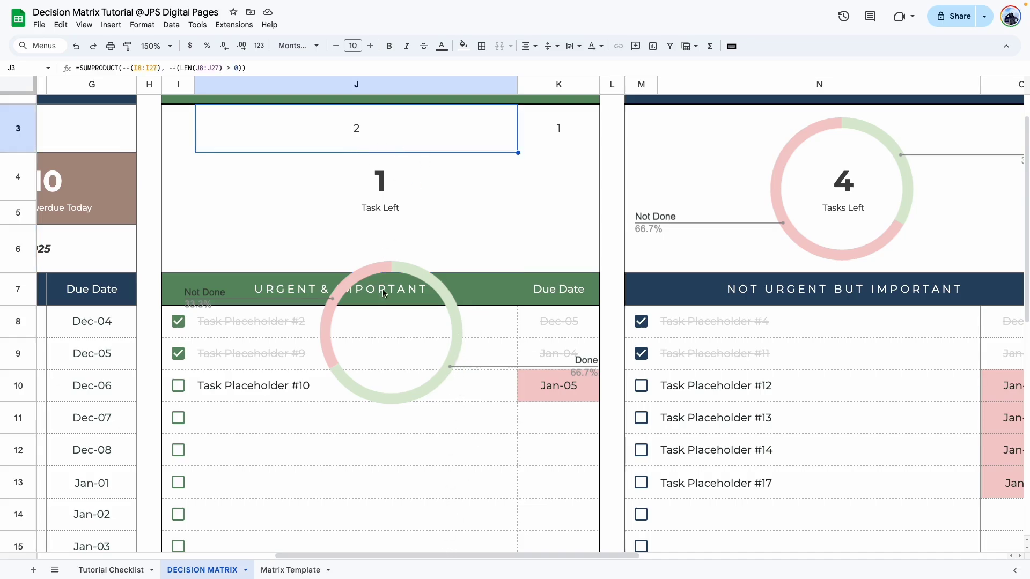
{"action": "left_click", "coordinate": [554, 133]}
{"action": "left_click_drag", "start_coordinate": [375, 131], "coordinate": [544, 131]}
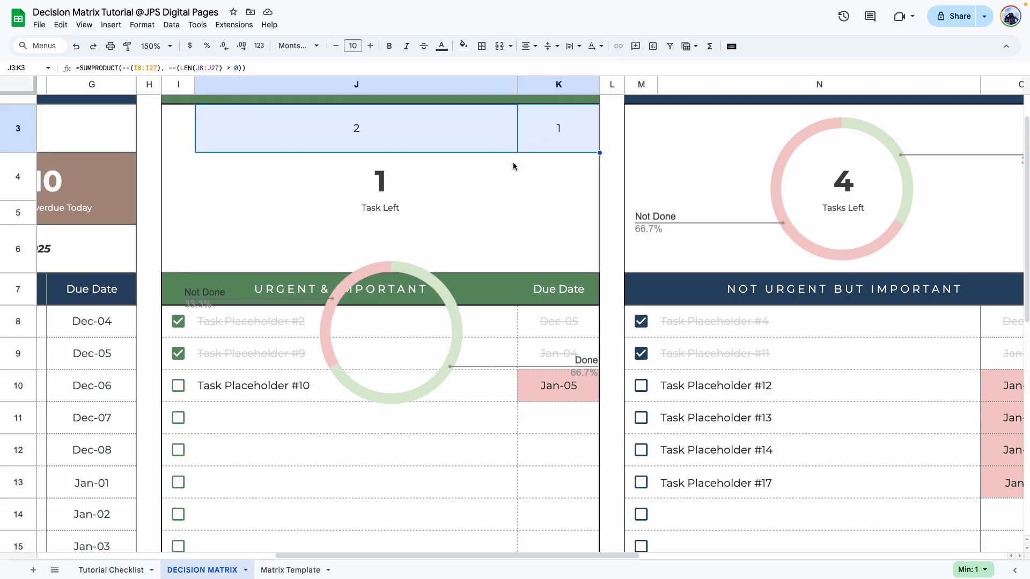
{"action": "left_click", "coordinate": [465, 462]}
Copy the completed-task formula =SUMPRODUCT(--(I8:I27), --(LEN(J8:J27) > 0)) from J3 into J3 of the Matrix Template sheet
{"action": "double_click", "coordinate": [433, 135]}
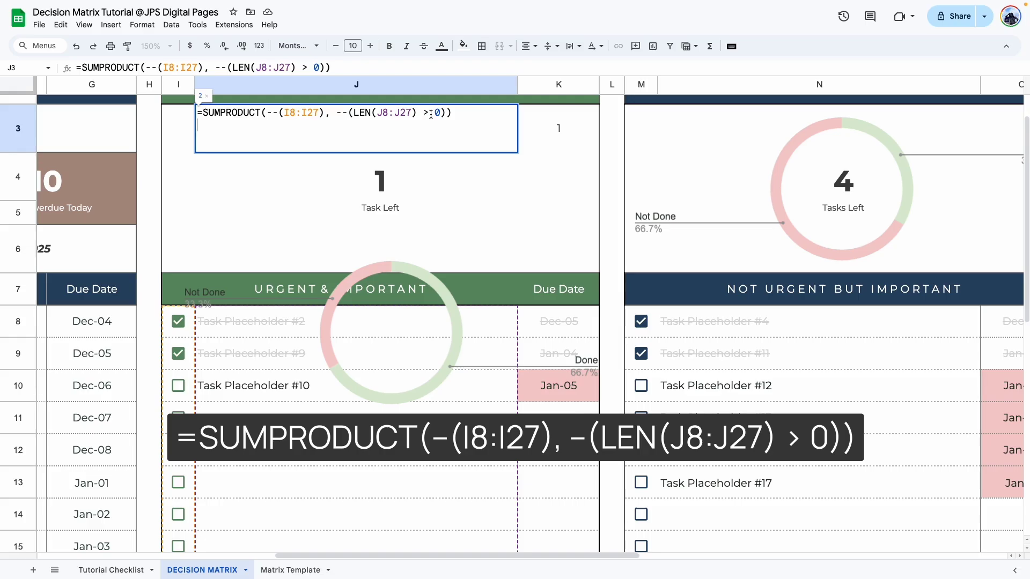
{"action": "key", "text": "ctrl+a"}
{"action": "key", "text": "ctrl+c"}
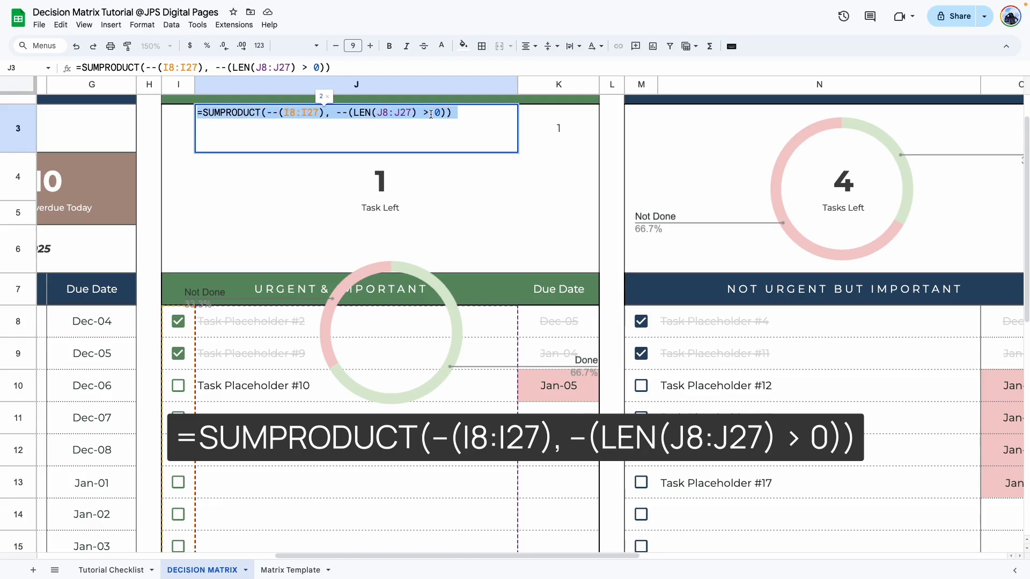
{"action": "left_click", "coordinate": [552, 512]}
{"action": "left_click", "coordinate": [281, 570]}
{"action": "left_click", "coordinate": [693, 177]}
{"action": "left_click", "coordinate": [701, 201]}
{"action": "left_click", "coordinate": [727, 164]}
{"action": "key", "text": "ctrl+v"}
{"action": "key", "text": "Return"}
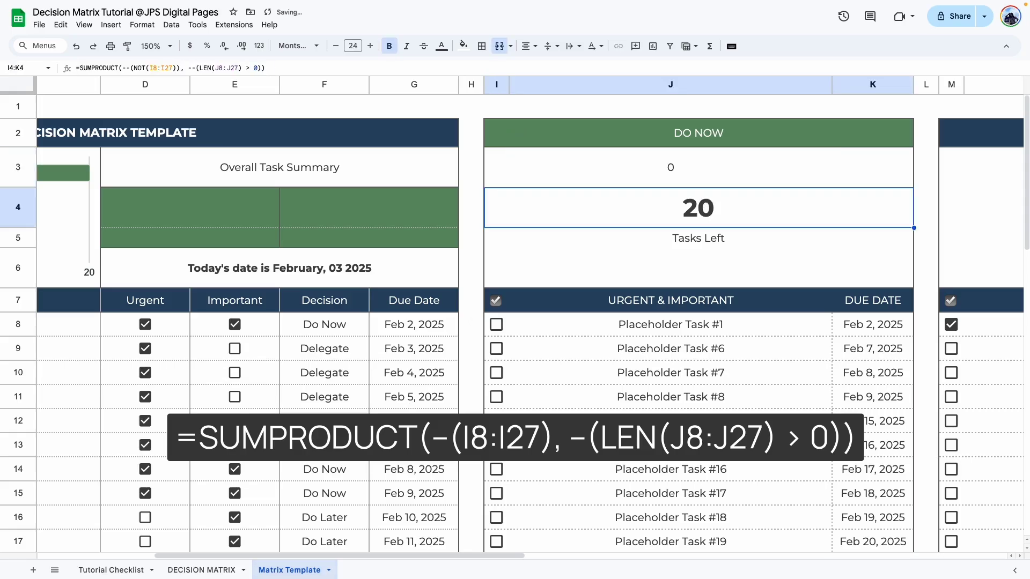
Check off Placeholder Task #1 and Placeholder Task #6 in the Do Now list to test the J3 count
{"action": "left_click", "coordinate": [683, 169]}
{"action": "left_click", "coordinate": [497, 325]}
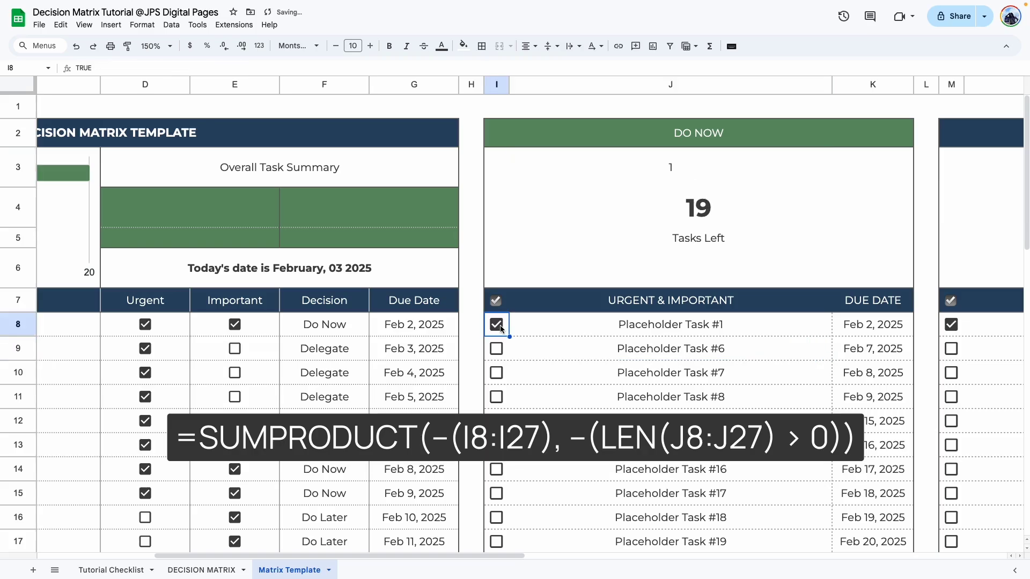
{"action": "left_click", "coordinate": [690, 171]}
{"action": "left_click", "coordinate": [497, 349]}
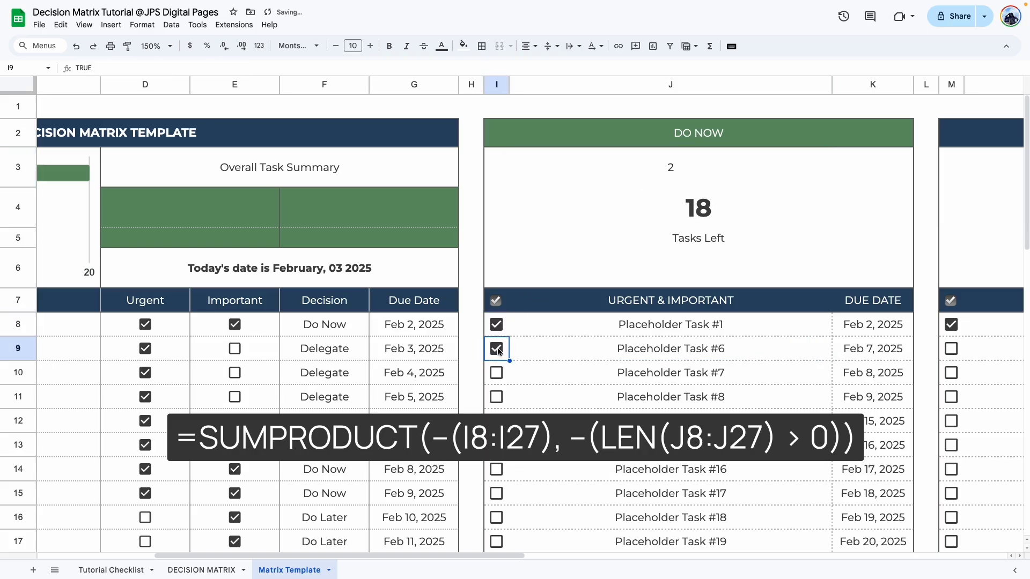
Check and uncheck the box in I28 beside an empty task to test whether the Do Now counts ignore it
{"action": "left_click", "coordinate": [528, 394]}
{"action": "scroll", "coordinate": [526, 375], "scroll_direction": "down", "scroll_amount": 10}
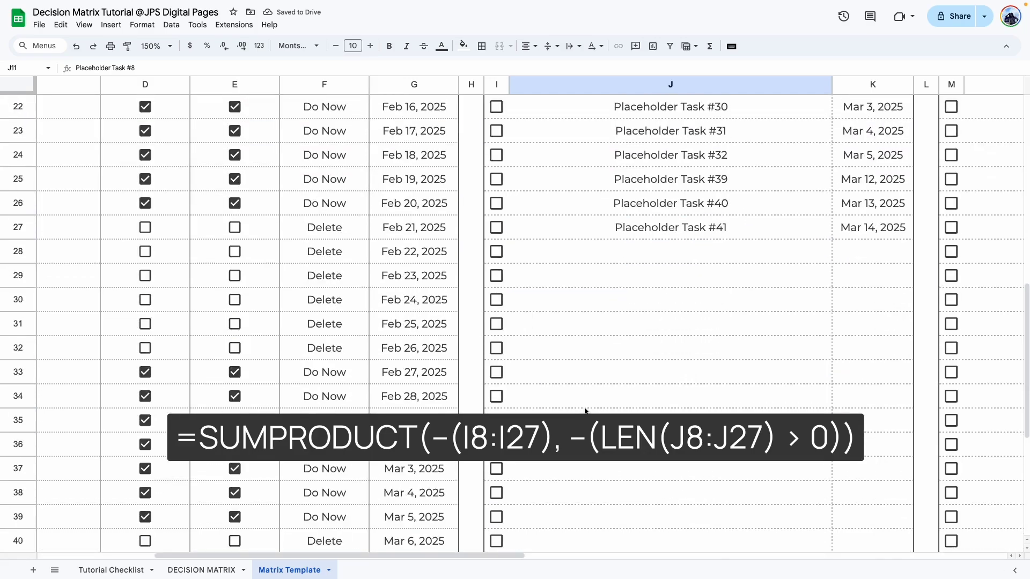
{"action": "scroll", "coordinate": [522, 375], "scroll_direction": "up", "scroll_amount": 3}
{"action": "left_click", "coordinate": [497, 366]}
{"action": "scroll", "coordinate": [616, 375], "scroll_direction": "up", "scroll_amount": 5}
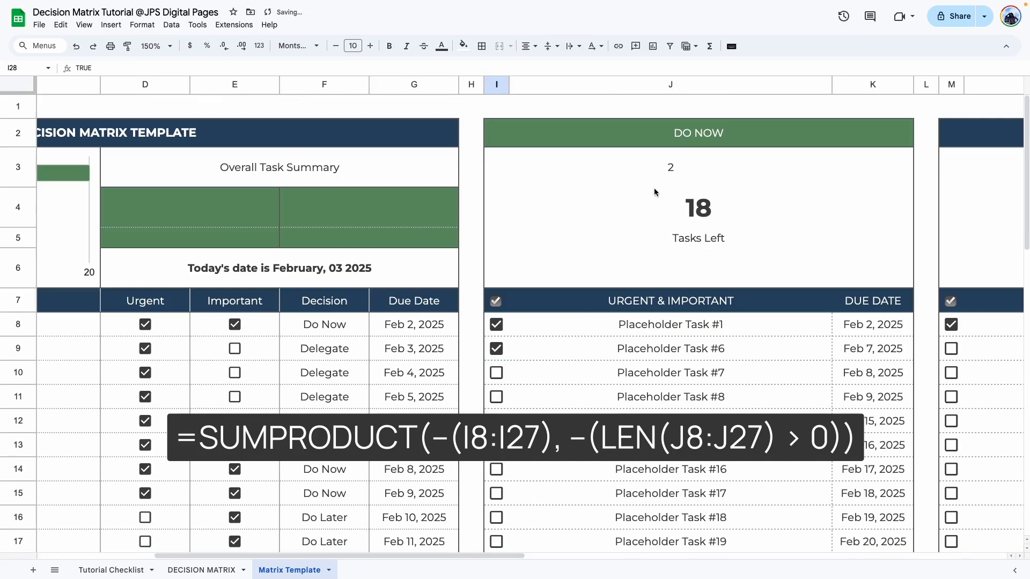
{"action": "scroll", "coordinate": [628, 322], "scroll_direction": "down", "scroll_amount": 3}
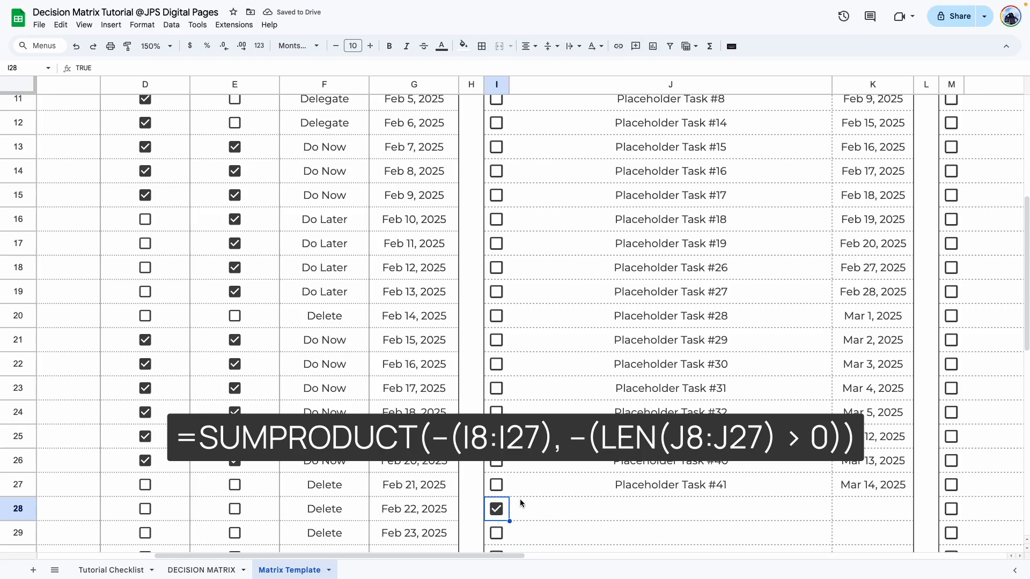
{"action": "left_click", "coordinate": [497, 509]}
{"action": "scroll", "coordinate": [533, 498], "scroll_direction": "up", "scroll_amount": 5}
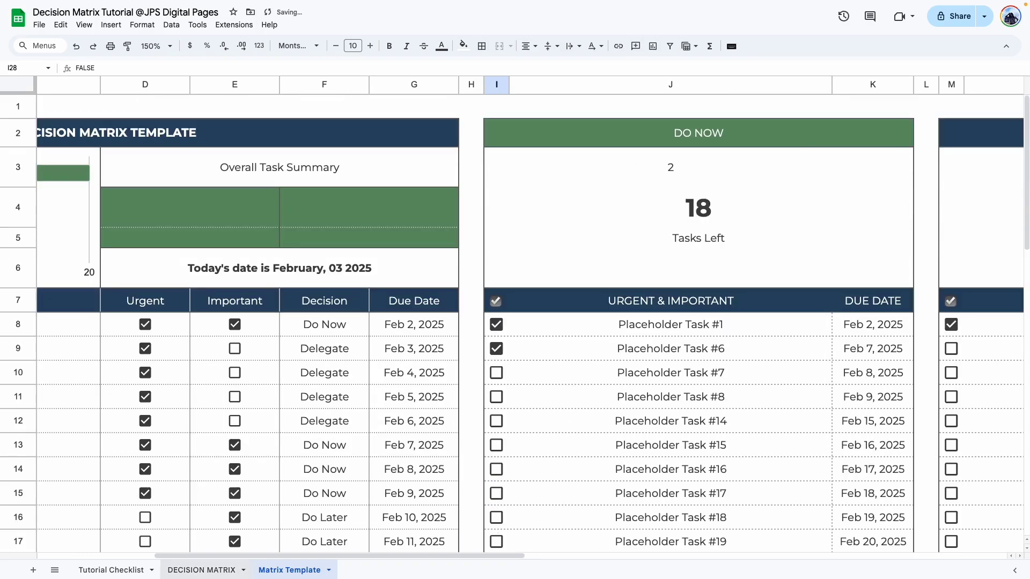
Copy the unfinished-task formula =SUMPRODUCT(--(NOT(I8:I27)), --(LEN(J8:J27) > 0)) from the DECISION MATRIX sheet's K3 into K3 of Matrix Template
{"action": "left_click", "coordinate": [214, 575]}
{"action": "double_click", "coordinate": [555, 134]}
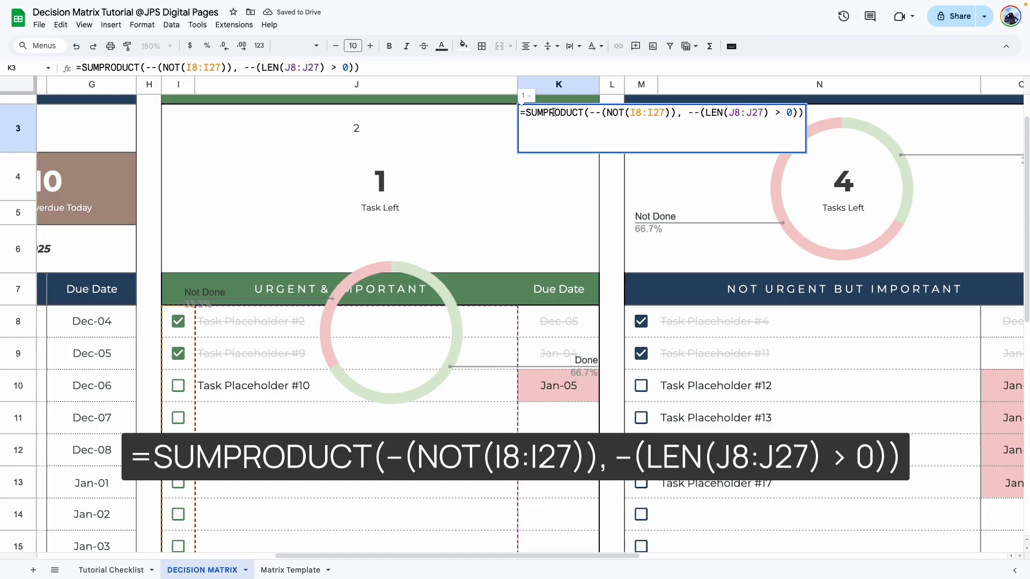
{"action": "key", "text": "ctrl+a"}
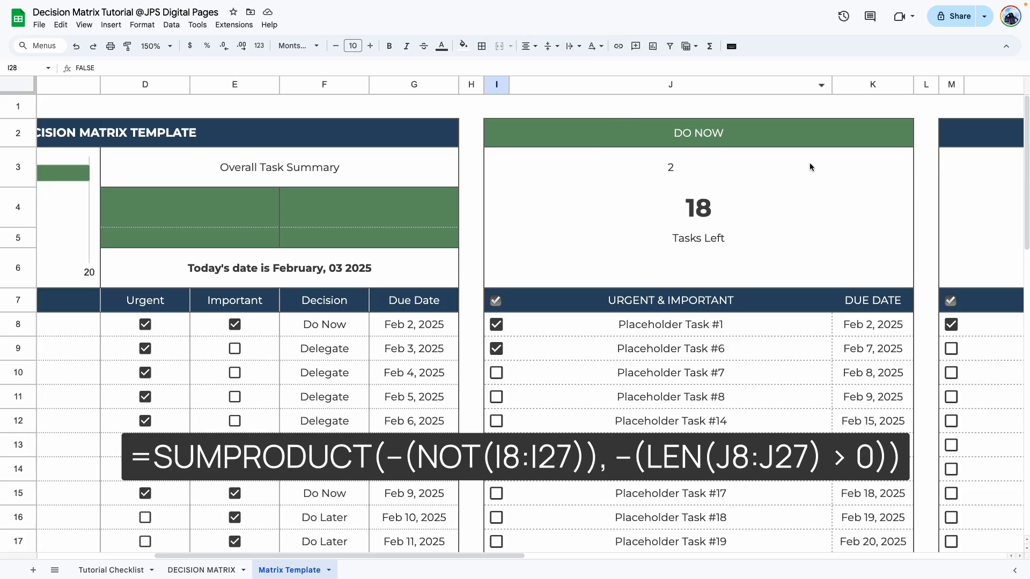
{"action": "left_click", "coordinate": [809, 167]}
{"action": "left_click", "coordinate": [853, 165]}
{"action": "double_click", "coordinate": [855, 170]}
{"action": "type", "text": "=SUMPRODUCT(--(NOT(I8:I27)), --(LEN(J8:J27) > 0))"}
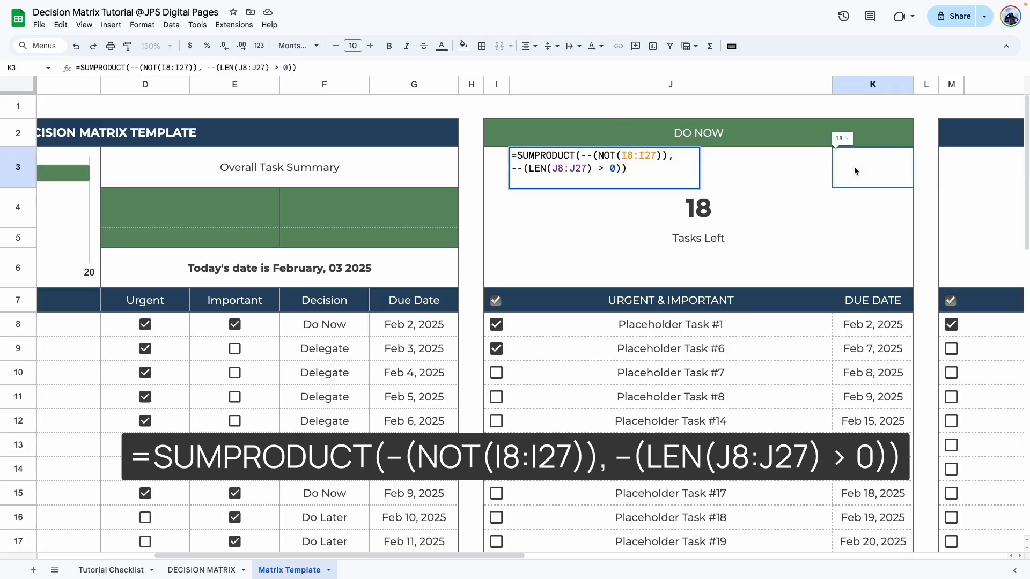
{"action": "key", "text": "Return"}
{"action": "left_click", "coordinate": [869, 180]}
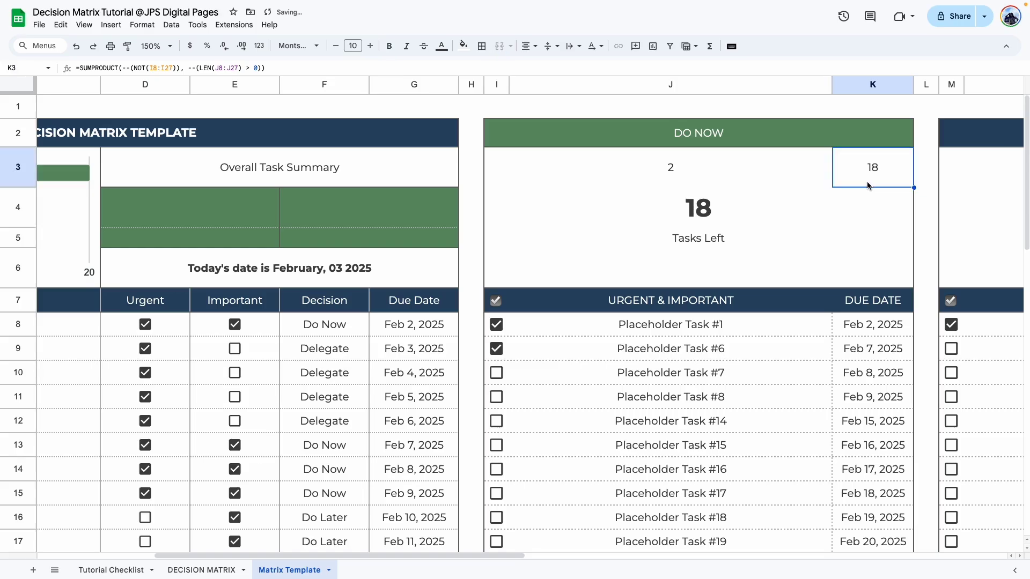
Check off Placeholder Tasks #7, #8, #14 and #15 in the Do Now list to test both counts
{"action": "left_click", "coordinate": [499, 374]}
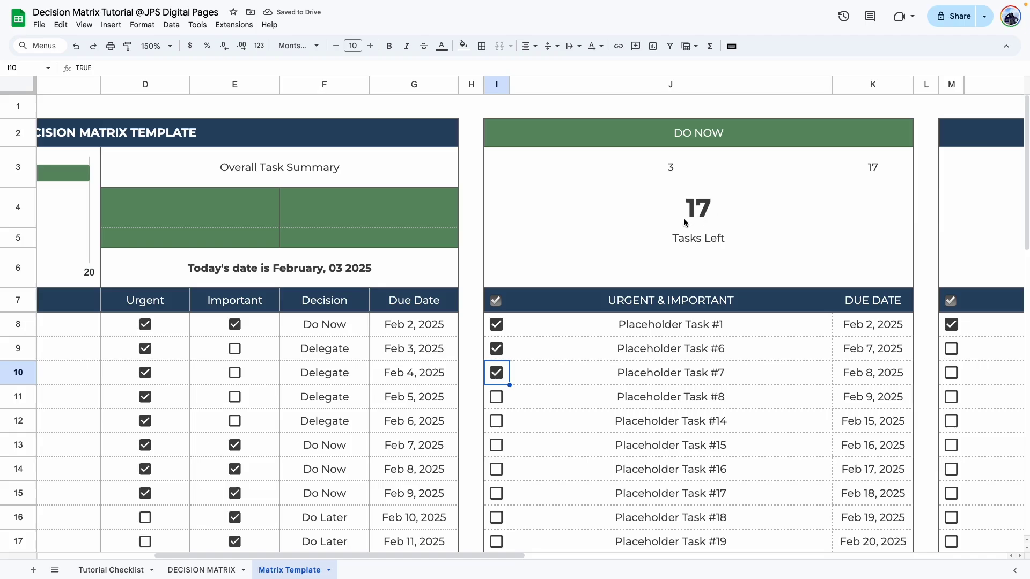
{"action": "left_click", "coordinate": [499, 397]}
{"action": "left_click", "coordinate": [499, 435]}
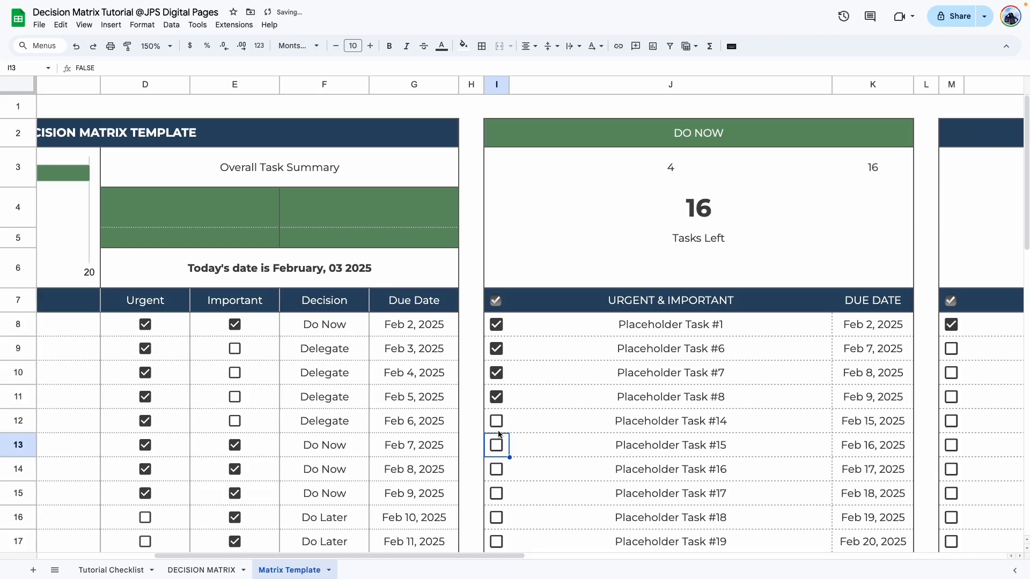
{"action": "left_click", "coordinate": [498, 420]}
{"action": "left_click", "coordinate": [497, 445]}
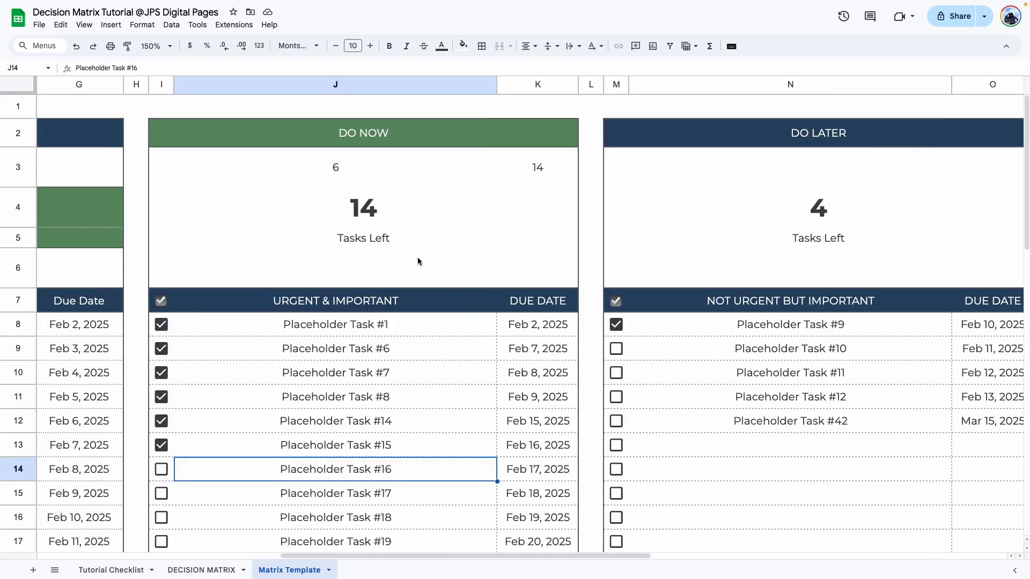
Review the count cells J3:K3 and the Do Now summary area I3:K6, with the sheet at 100% zoom
{"action": "left_click", "coordinate": [320, 165]}
{"action": "left_click", "coordinate": [531, 169], "text": "shift"}
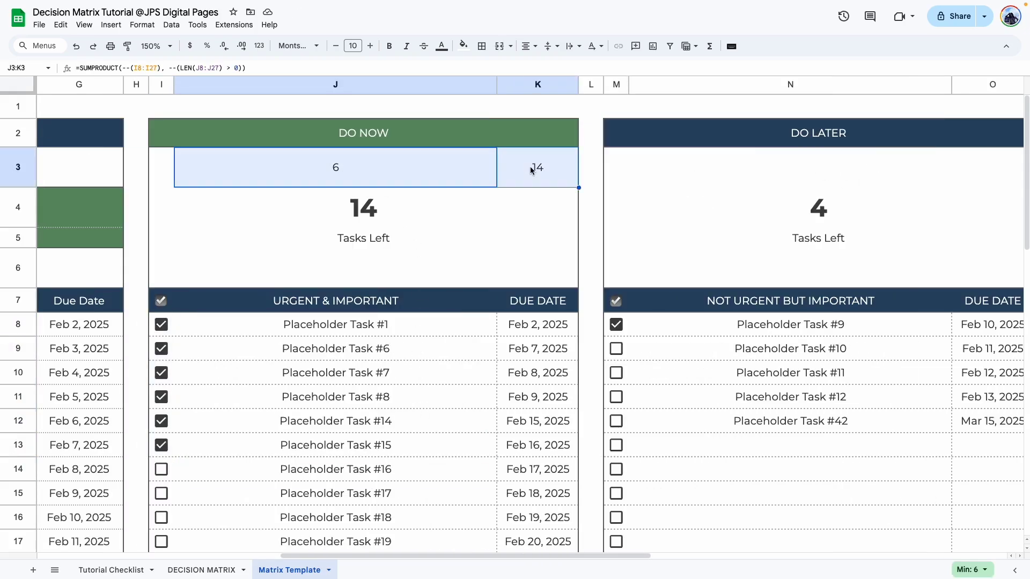
{"action": "left_click", "coordinate": [446, 444]}
{"action": "left_click_drag", "start_coordinate": [149, 159], "coordinate": [536, 277]}
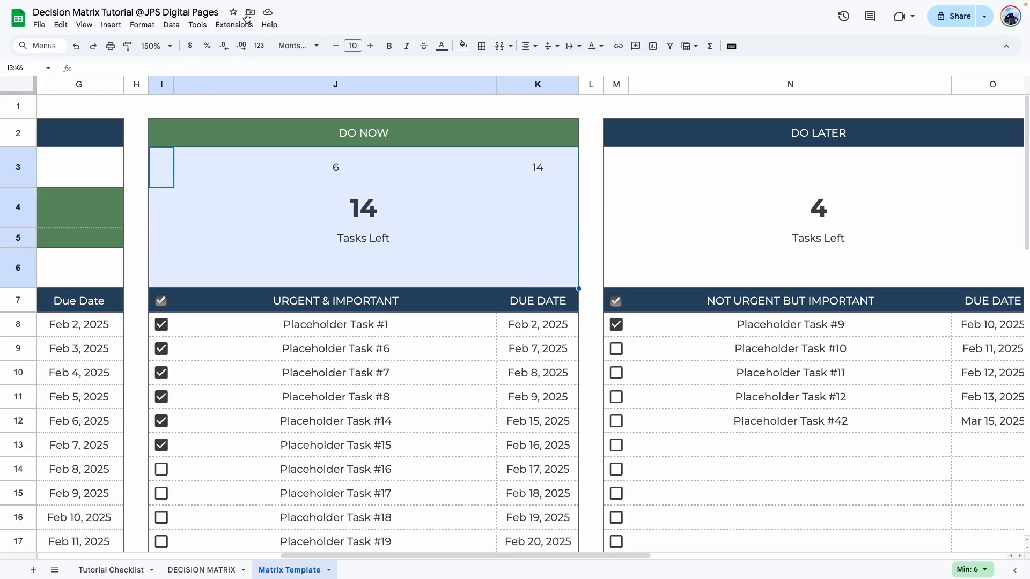
{"action": "left_click", "coordinate": [154, 47]}
{"action": "left_click", "coordinate": [154, 117]}
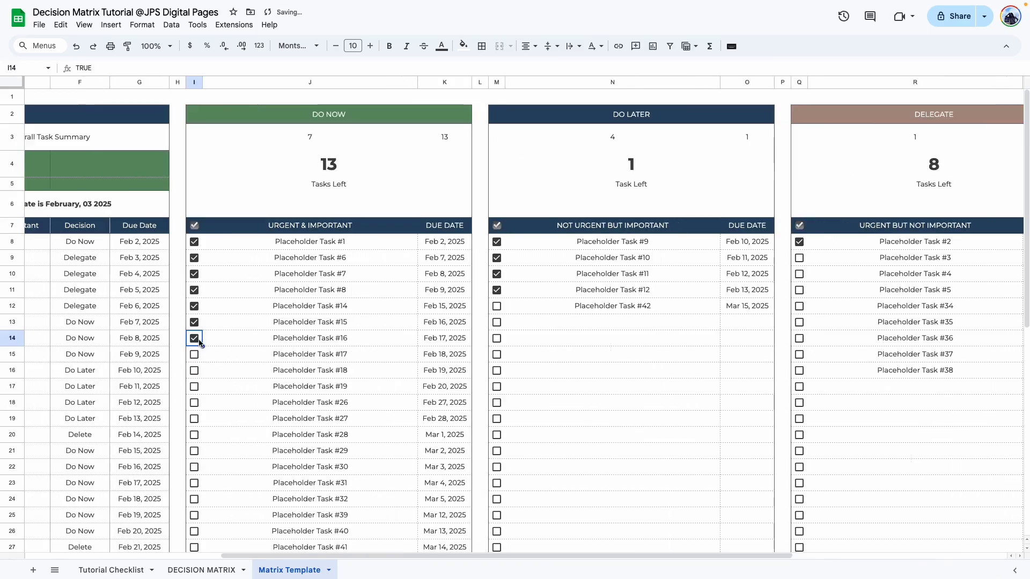
Insert a chart based on the Do Now count cells J3:K3
{"action": "left_click", "coordinate": [236, 388]}
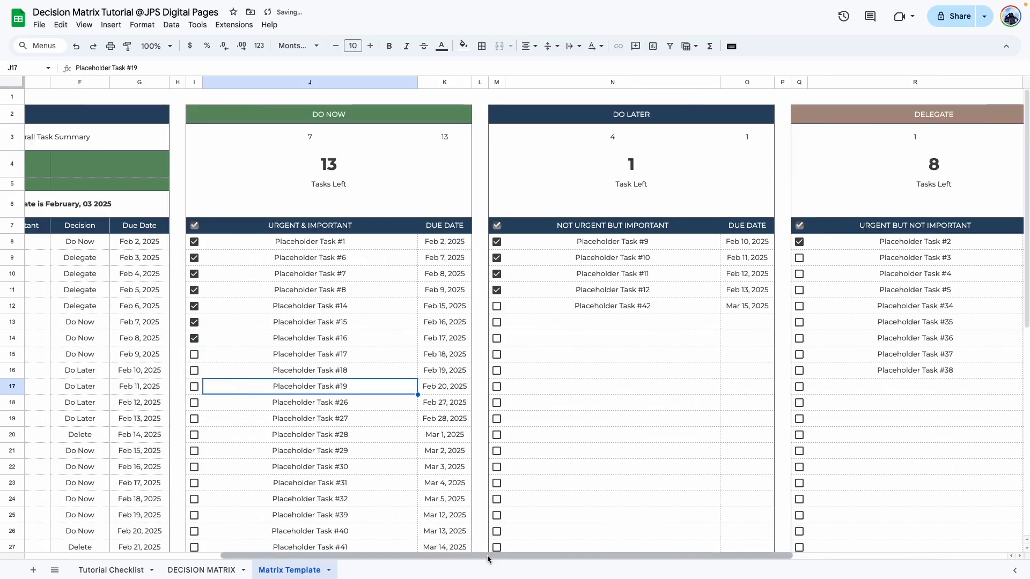
{"action": "left_click_drag", "start_coordinate": [490, 556], "coordinate": [475, 556]}
{"action": "left_click", "coordinate": [352, 142]}
{"action": "left_click_drag", "start_coordinate": [352, 143], "coordinate": [461, 141]}
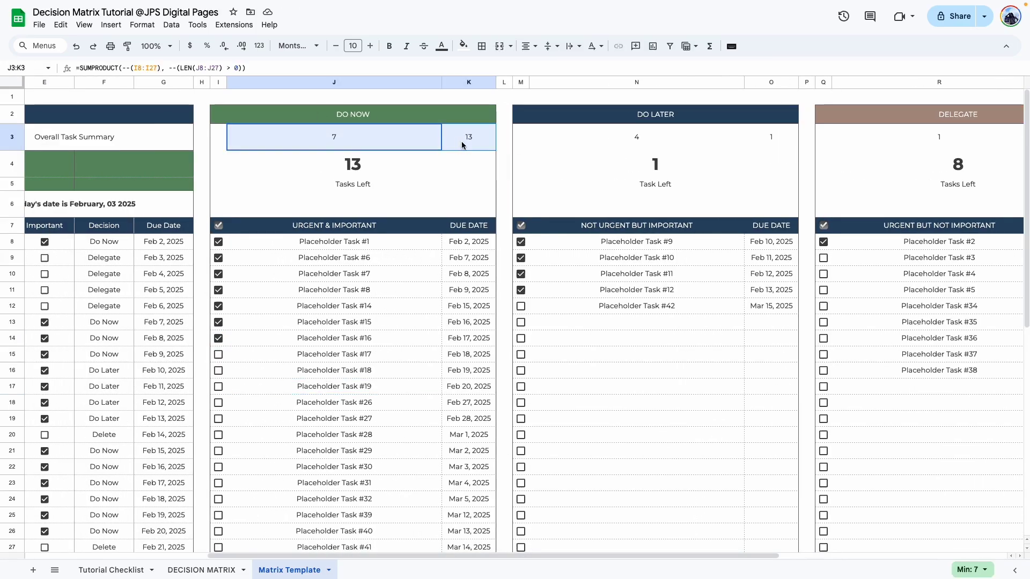
{"action": "left_click", "coordinate": [653, 48]}
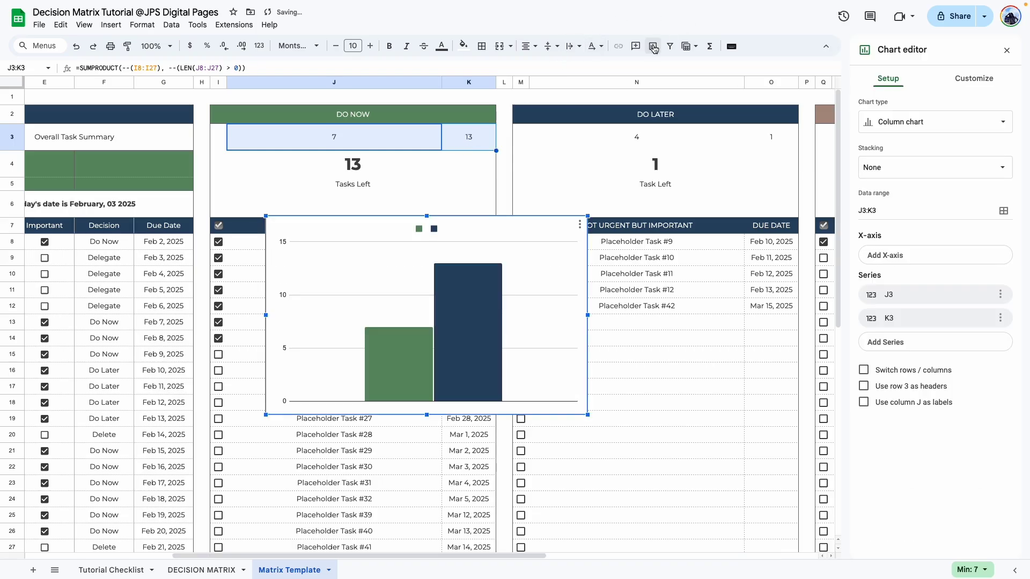
Change the Do Now chart to a doughnut chart with rows and columns switched, so both J3 and K3 are plotted
{"action": "left_click", "coordinate": [889, 127]}
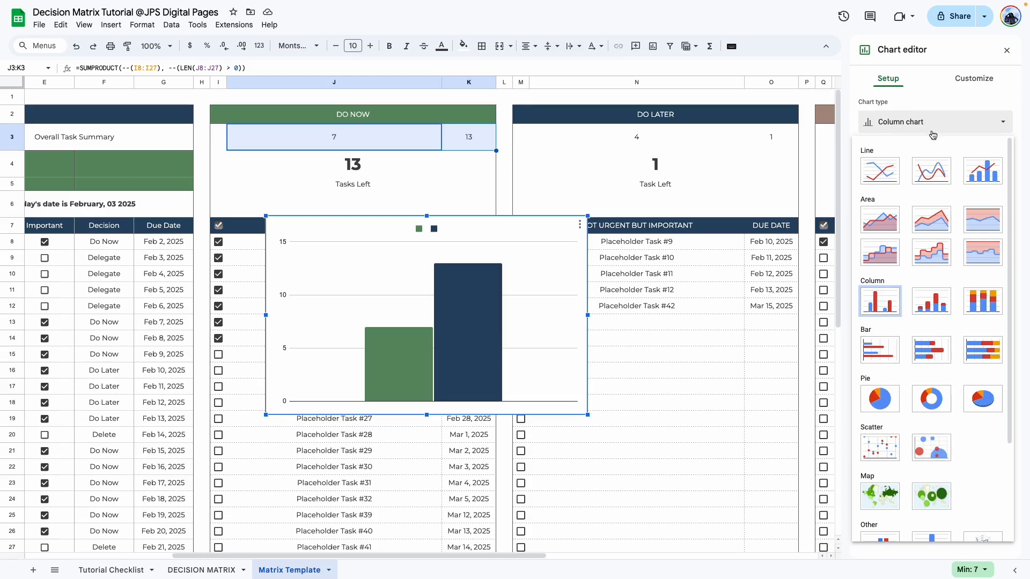
{"action": "left_click", "coordinate": [934, 407]}
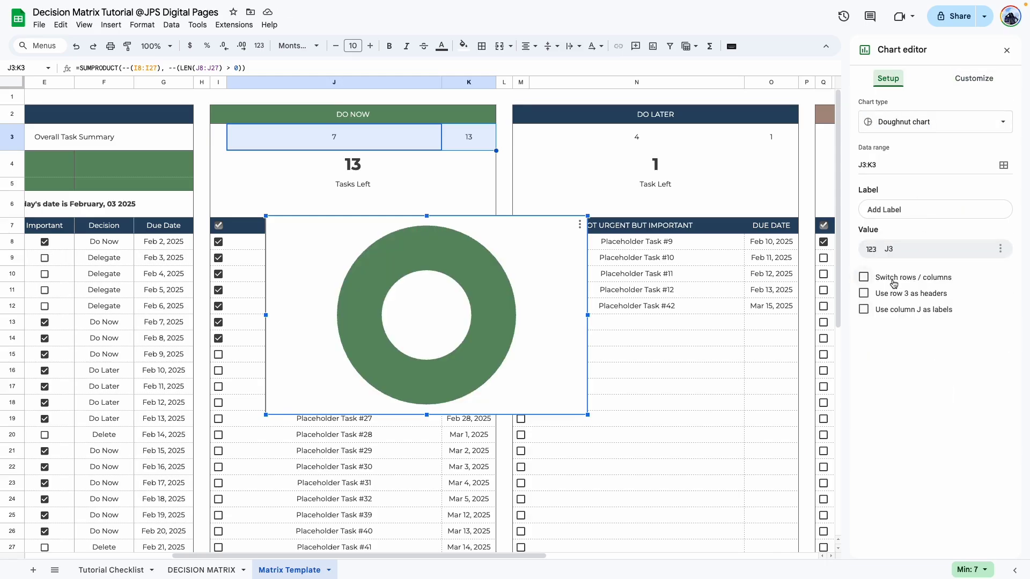
{"action": "left_click", "coordinate": [863, 277]}
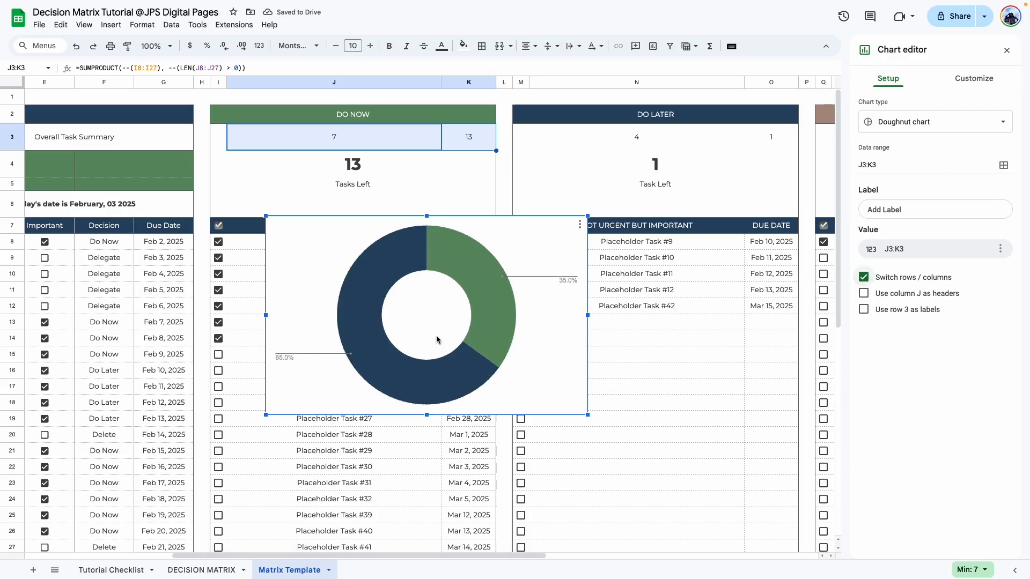
Remove the doughnut chart's background color and border color by setting both to None
{"action": "left_click", "coordinate": [973, 79]}
{"action": "left_click", "coordinate": [877, 148]}
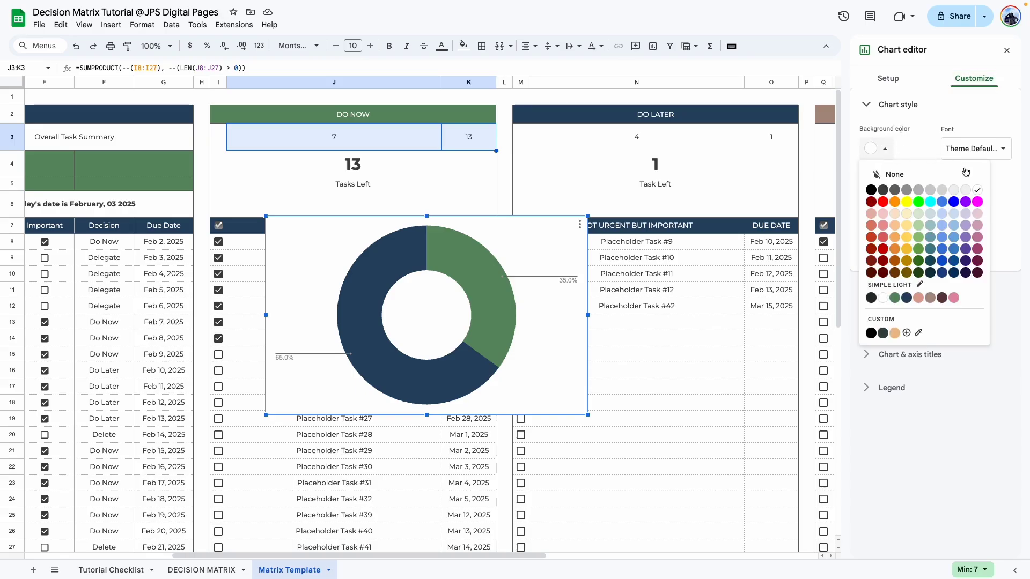
{"action": "left_click", "coordinate": [914, 175]}
{"action": "left_click", "coordinate": [877, 194]}
{"action": "left_click", "coordinate": [922, 220]}
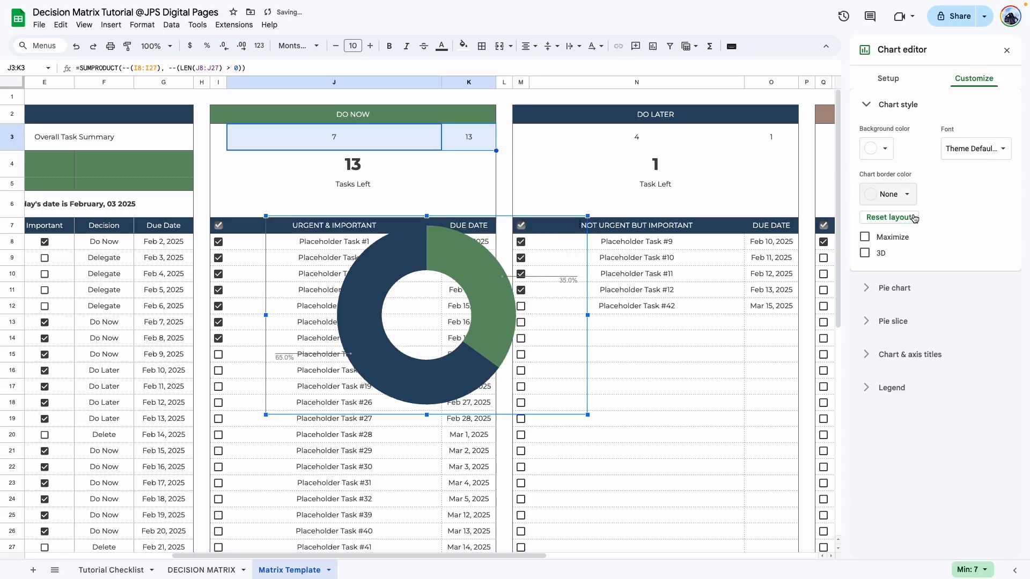
Set the doughnut chart's hole to 80%, and shrink the chart to fit around the Do Now Tasks Left counter
{"action": "left_click", "coordinate": [868, 274]}
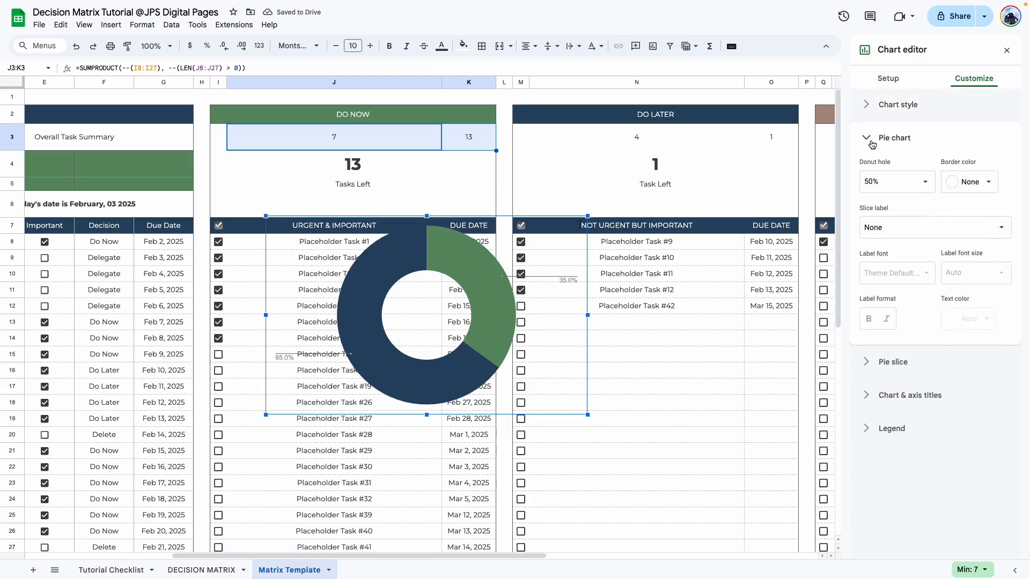
{"action": "left_click", "coordinate": [912, 181]}
{"action": "left_click", "coordinate": [886, 257]}
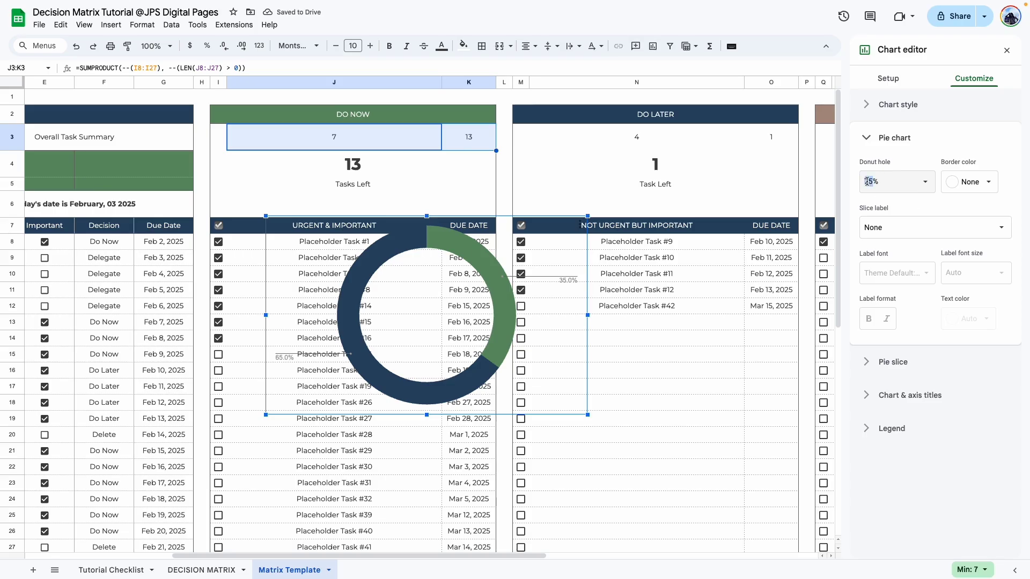
{"action": "type", "text": "80"}
{"action": "key", "text": "Return"}
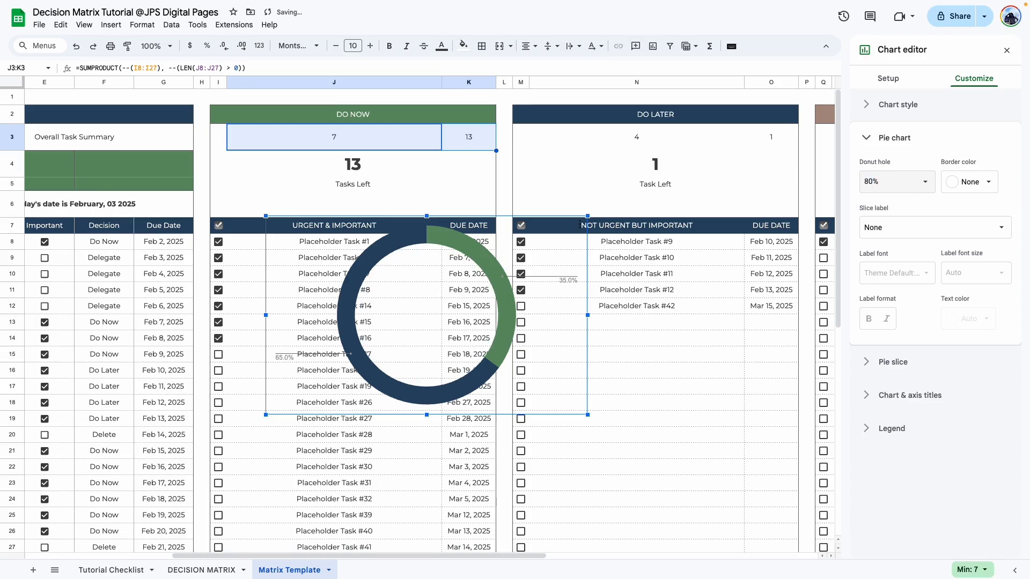
{"action": "left_click_drag", "start_coordinate": [374, 323], "coordinate": [374, 213]}
{"action": "left_click_drag", "start_coordinate": [537, 171], "coordinate": [496, 171]}
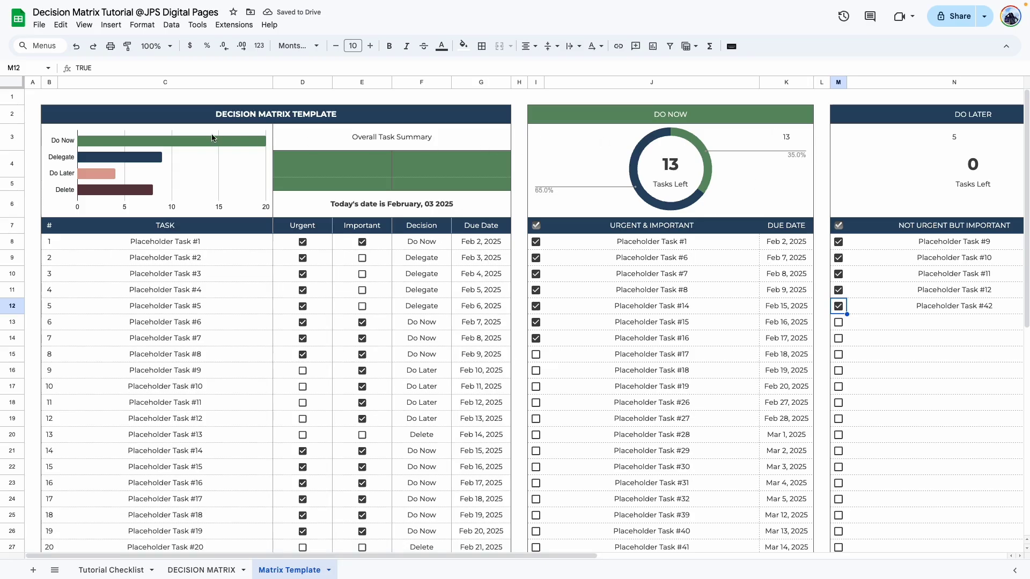
Increase the height of row 4 to give the summary area more room
{"action": "left_click", "coordinate": [12, 164]}
{"action": "right_click", "coordinate": [12, 164]}
{"action": "left_click", "coordinate": [75, 335]}
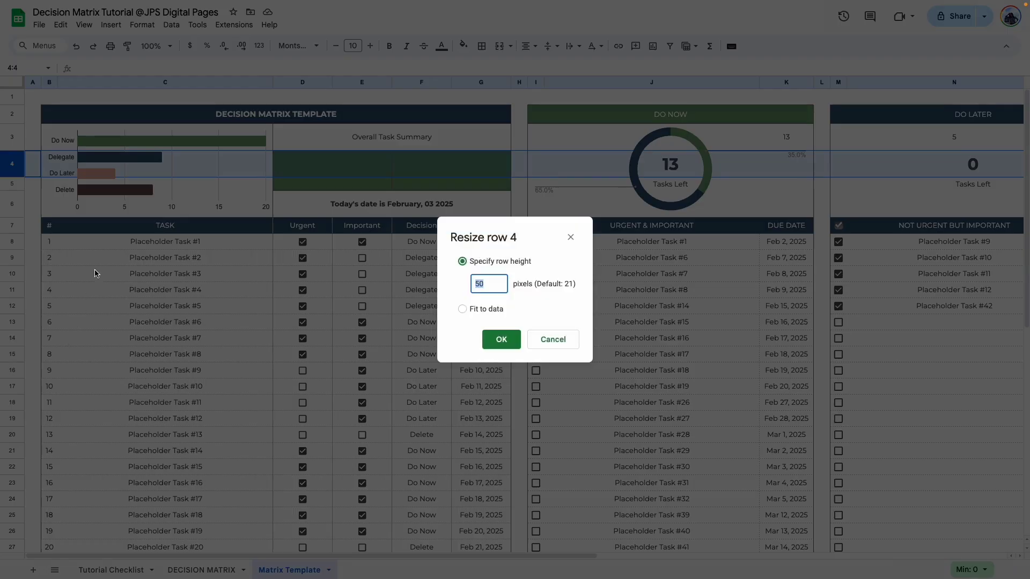
{"action": "type", "text": "6"}
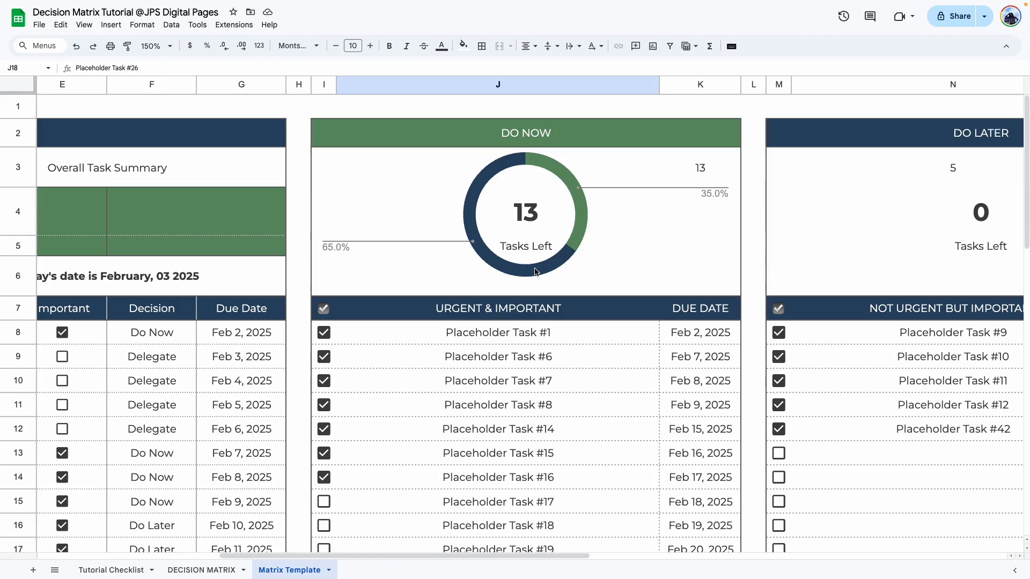
Stretch the doughnut chart down to the URGENT & IMPORTANT header row and center it around the Tasks Left counter
{"action": "left_click", "coordinate": [526, 276]}
{"action": "left_click_drag", "start_coordinate": [526, 285], "coordinate": [525, 294]}
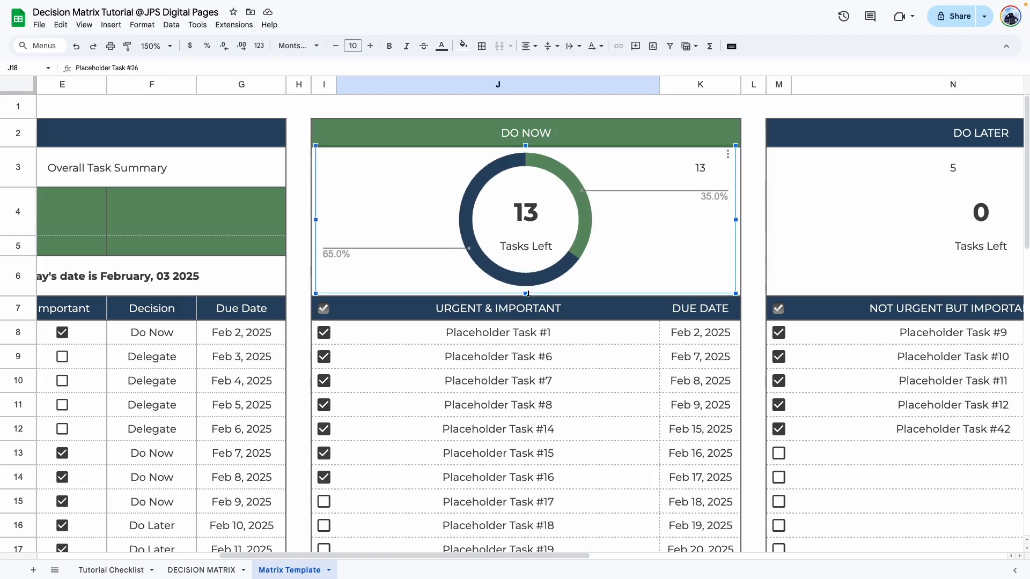
{"action": "left_click", "coordinate": [581, 226]}
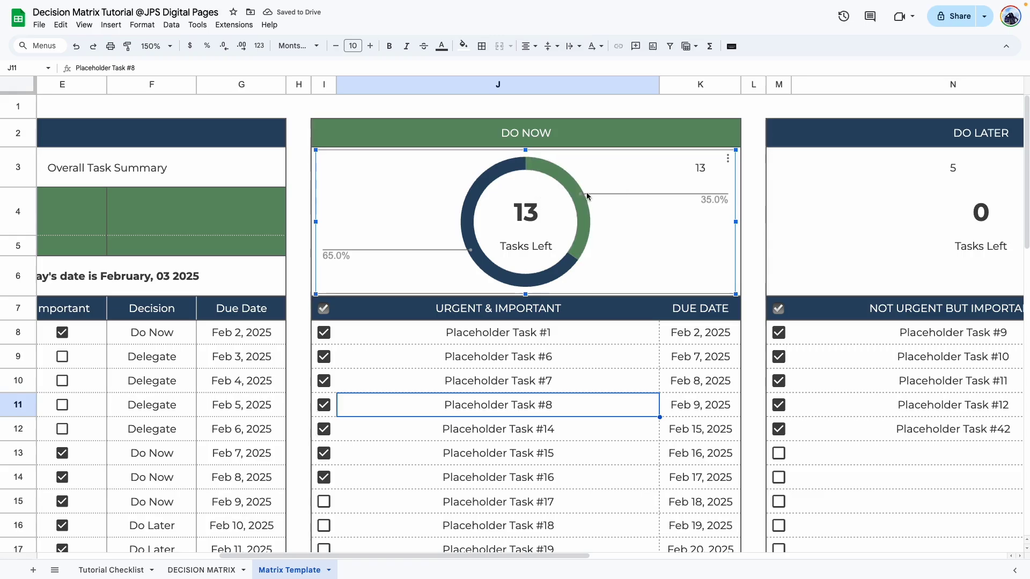
Recolor the Do Now doughnut's slices: light green for Slice 1 (done) and light red for Slice 2 (not done)
{"action": "mouse_move", "coordinate": [587, 208]}
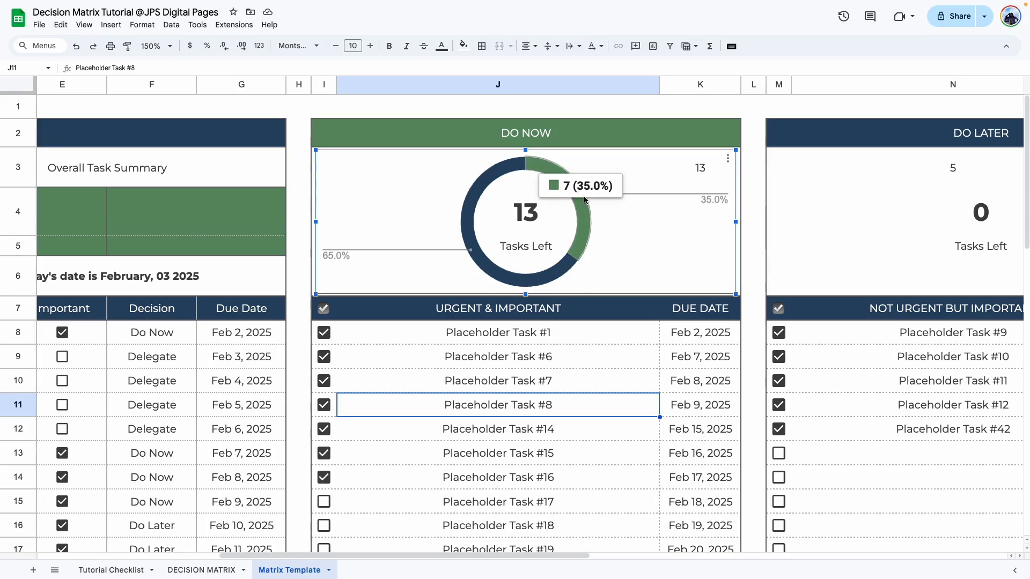
{"action": "mouse_move", "coordinate": [553, 274]}
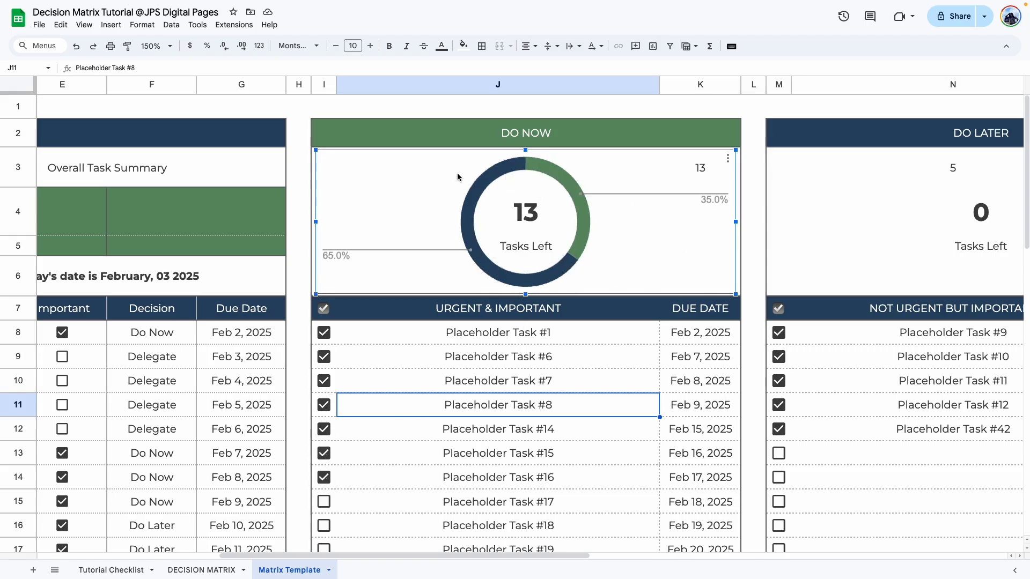
{"action": "mouse_move", "coordinate": [583, 226]}
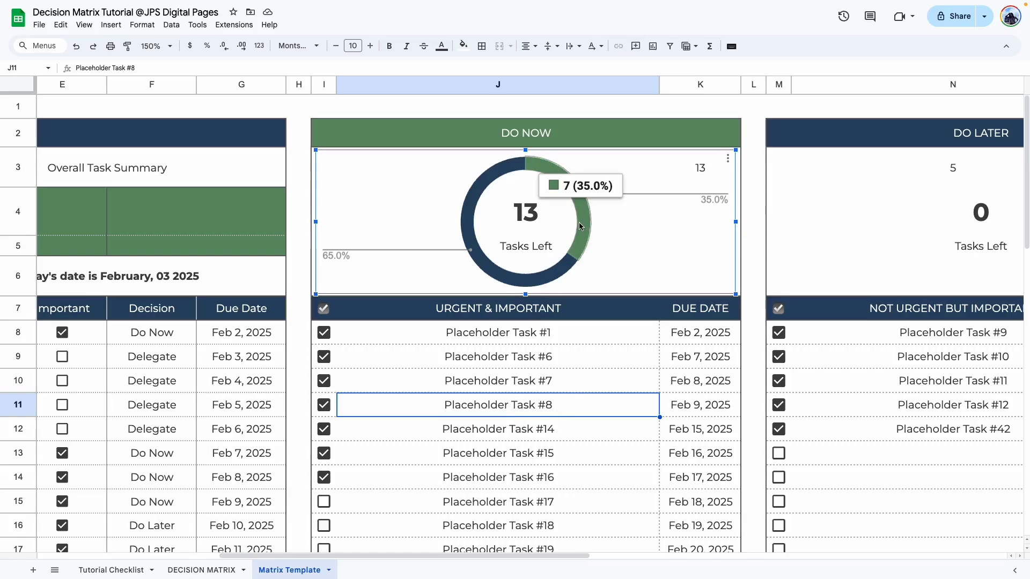
{"action": "double_click", "coordinate": [584, 220]}
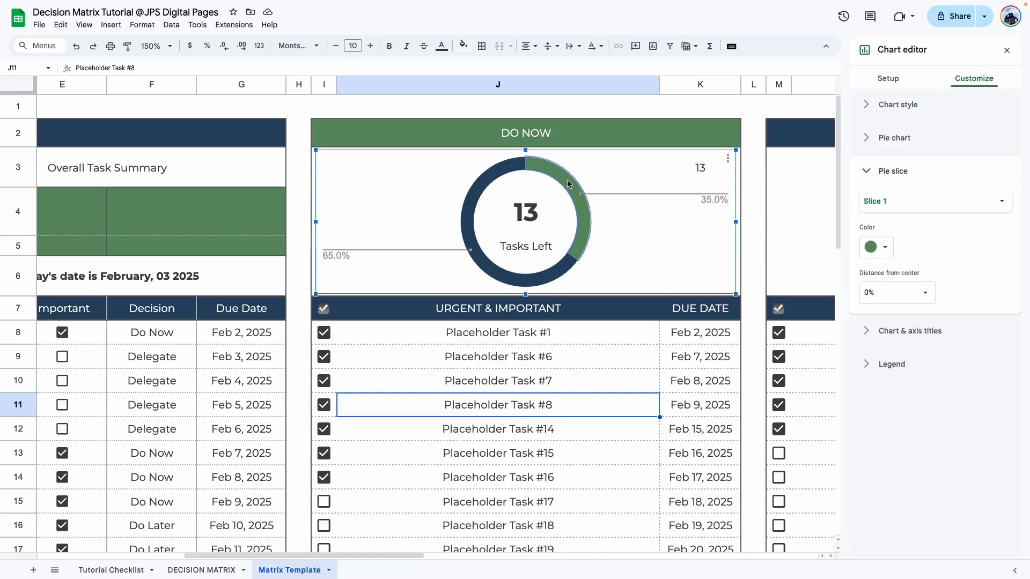
{"action": "left_click", "coordinate": [882, 247]}
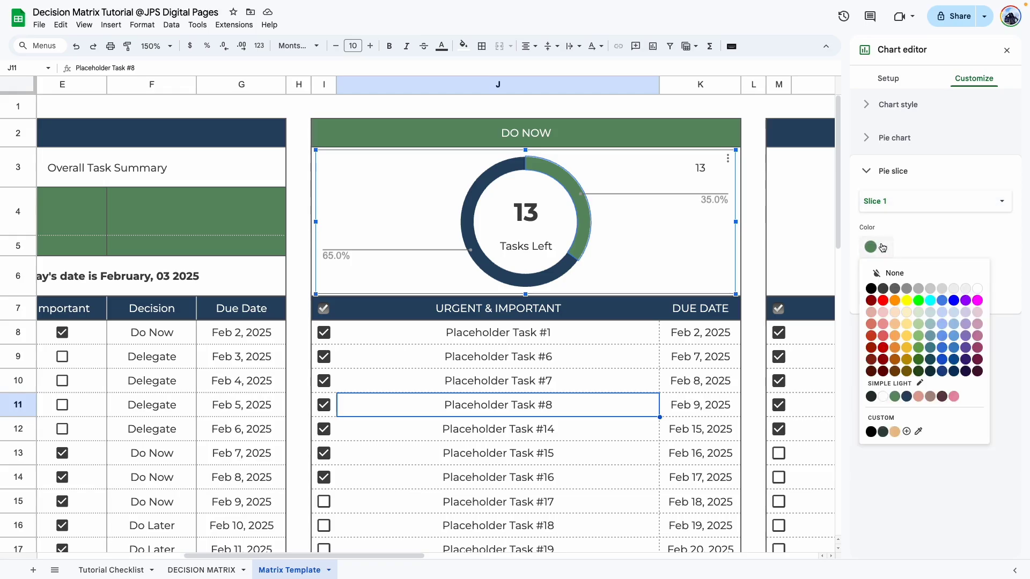
{"action": "left_click", "coordinate": [919, 314]}
{"action": "left_click", "coordinate": [465, 236]}
{"action": "left_click", "coordinate": [883, 248]}
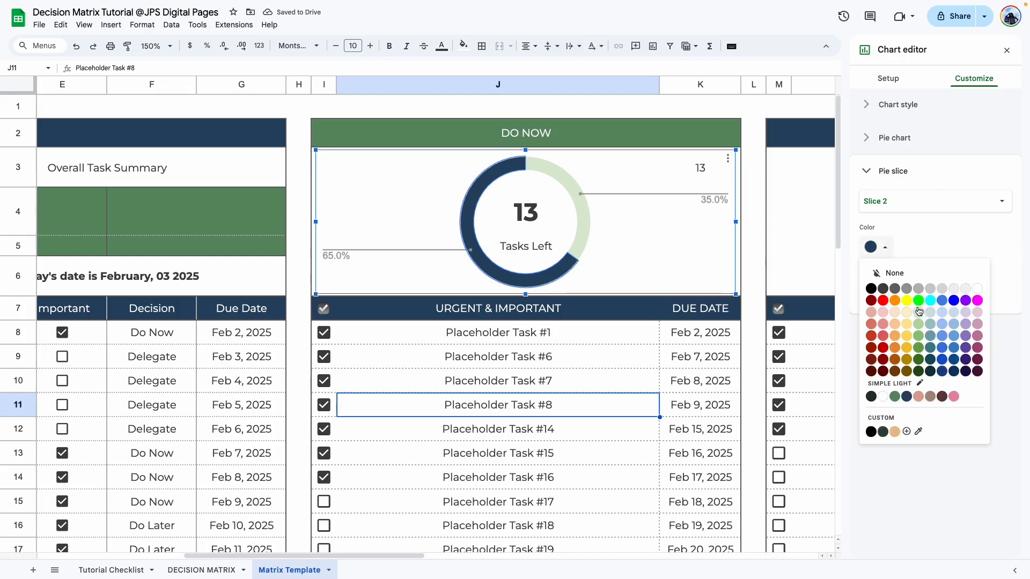
{"action": "left_click", "coordinate": [886, 317]}
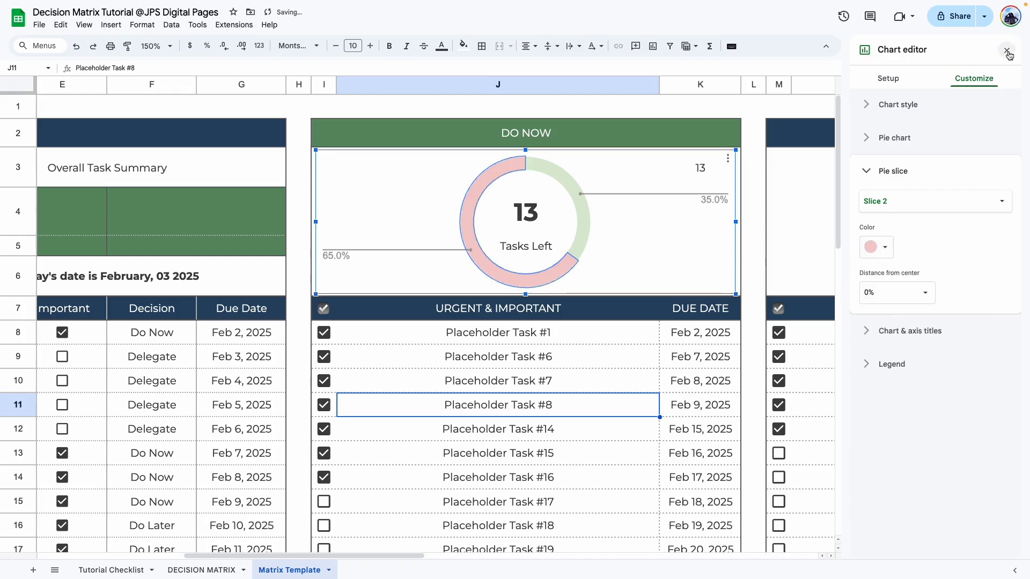
Uncheck Placeholder Tasks #1, #6, #7, #8, #14, #15 and #16 in the Do Now list to test the doughnut chart
{"action": "left_click", "coordinate": [324, 477]}
{"action": "left_click", "coordinate": [326, 454]}
{"action": "left_click", "coordinate": [325, 429]}
{"action": "left_click", "coordinate": [325, 405]}
{"action": "left_click", "coordinate": [325, 381]}
{"action": "left_click", "coordinate": [325, 356]}
{"action": "left_click", "coordinate": [324, 333]}
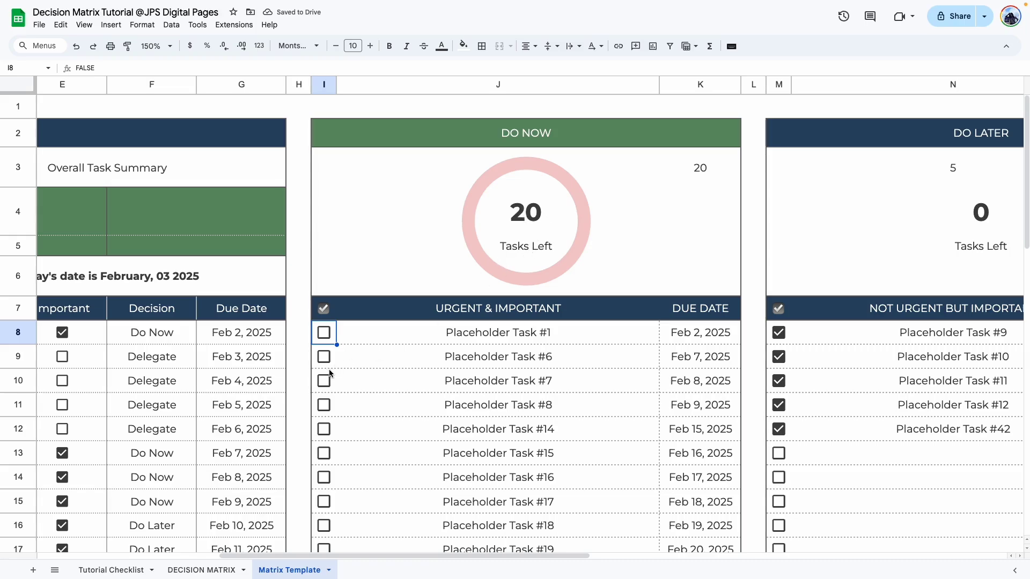
Check off every task in the Do Now list, I8:I27, to test the doughnut chart at full completion
{"action": "left_click", "coordinate": [325, 335]}
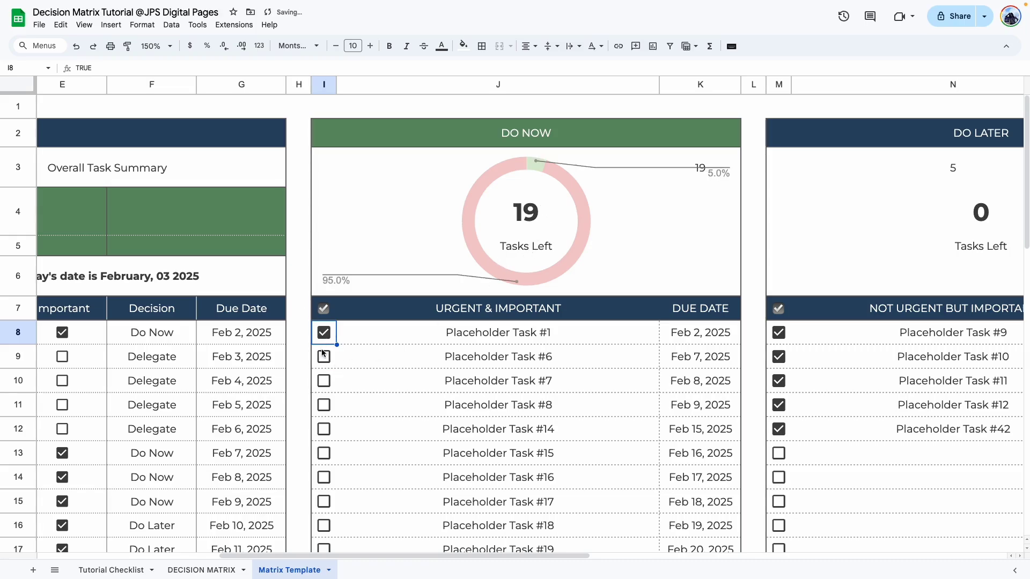
{"action": "left_click", "coordinate": [324, 358]}
{"action": "left_click", "coordinate": [325, 382]}
{"action": "left_click", "coordinate": [327, 406]}
{"action": "scroll", "coordinate": [329, 409], "scroll_direction": "down", "scroll_amount": 5}
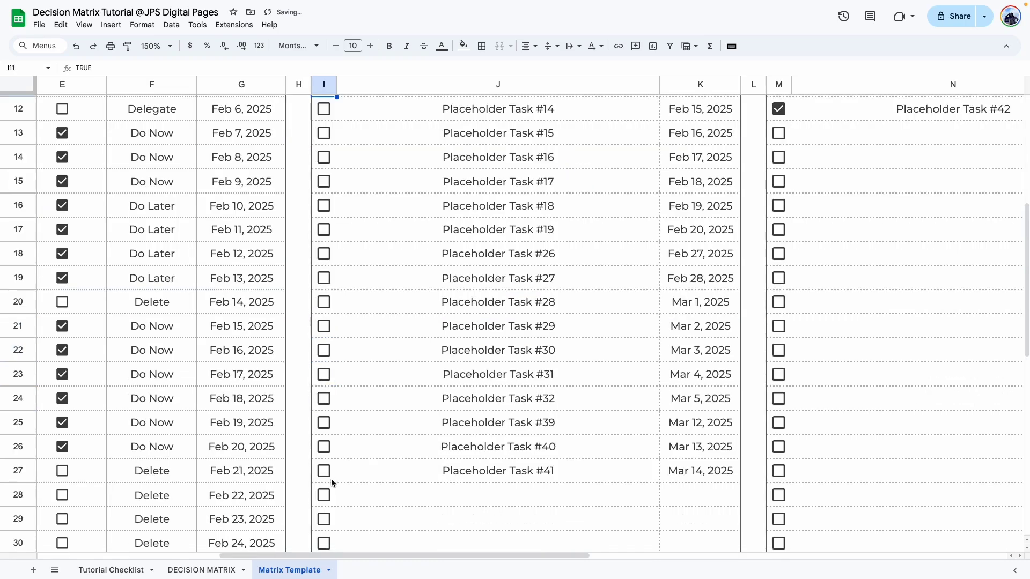
{"action": "left_click", "coordinate": [324, 471]}
{"action": "left_click_drag", "start_coordinate": [324, 471], "coordinate": [324, 109]}
{"action": "key", "text": "space"}
{"action": "scroll", "coordinate": [504, 272], "scroll_direction": "up", "scroll_amount": 5}
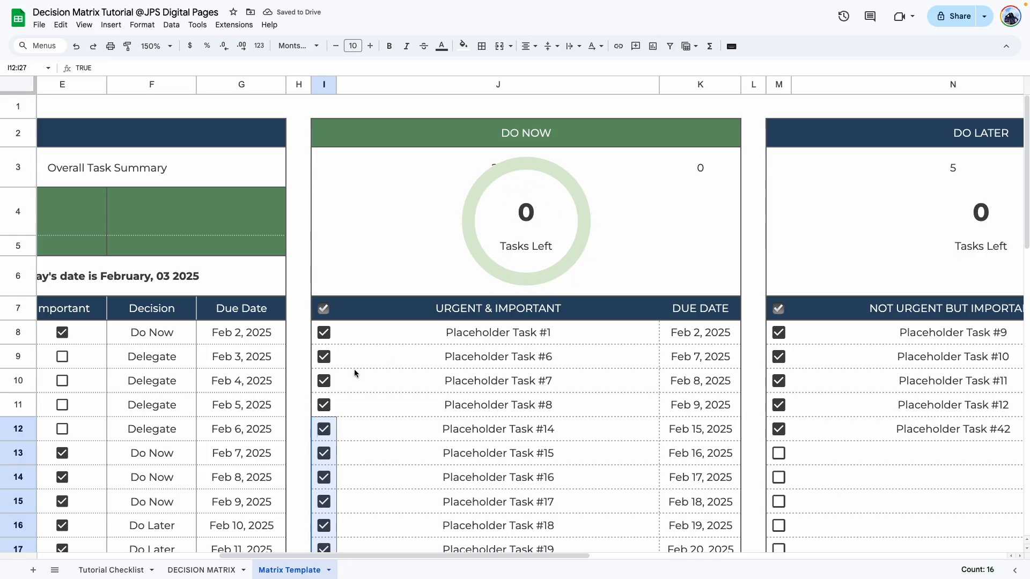
Hide the Do Now counts in I3:K3 with white text, moving the doughnut chart aside and back around the counter
{"action": "left_click", "coordinate": [384, 378]}
{"action": "scroll", "coordinate": [357, 417], "scroll_direction": "down", "scroll_amount": 2}
{"action": "scroll", "coordinate": [358, 400], "scroll_direction": "up", "scroll_amount": 2}
{"action": "left_click", "coordinate": [577, 463]}
{"action": "left_click", "coordinate": [556, 237]}
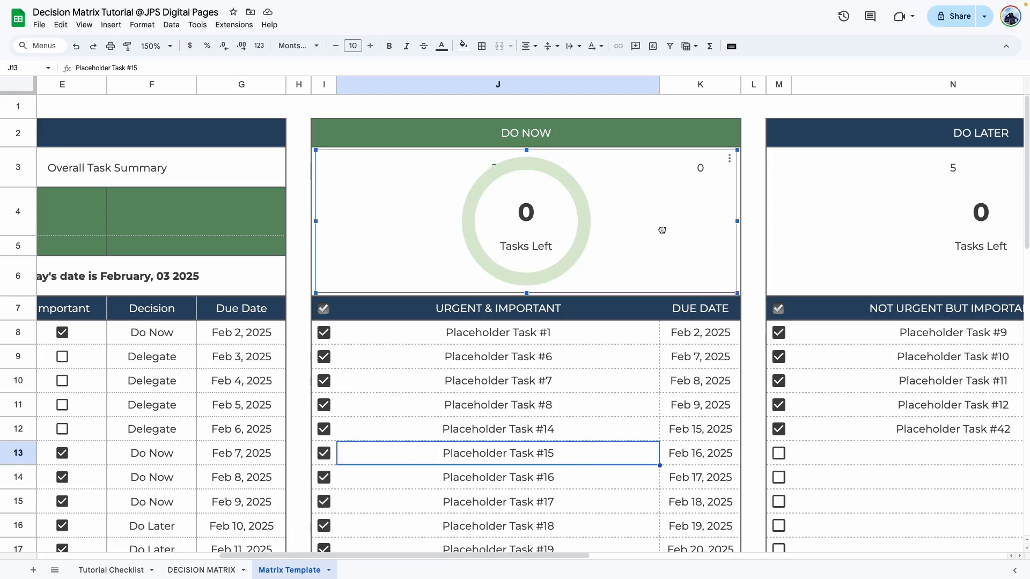
{"action": "left_click_drag", "start_coordinate": [662, 226], "coordinate": [664, 385]}
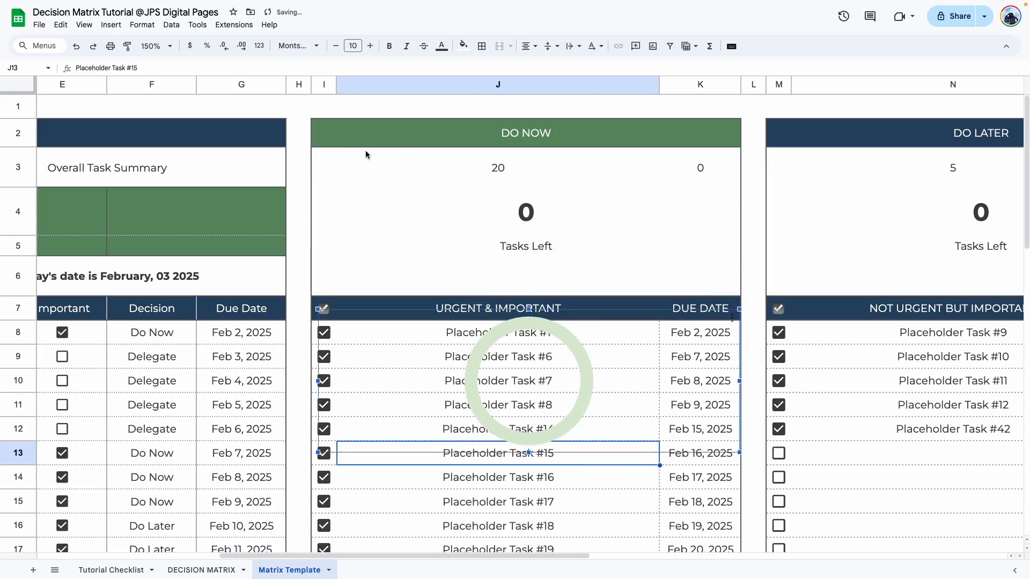
{"action": "left_click_drag", "start_coordinate": [329, 159], "coordinate": [719, 187]}
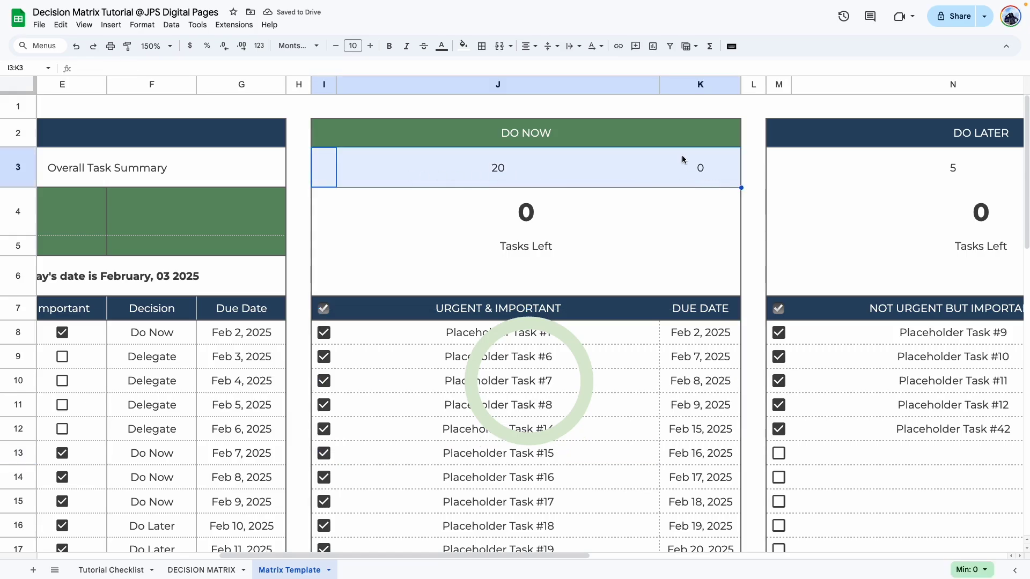
{"action": "left_click", "coordinate": [441, 48]}
{"action": "left_click", "coordinate": [450, 192]}
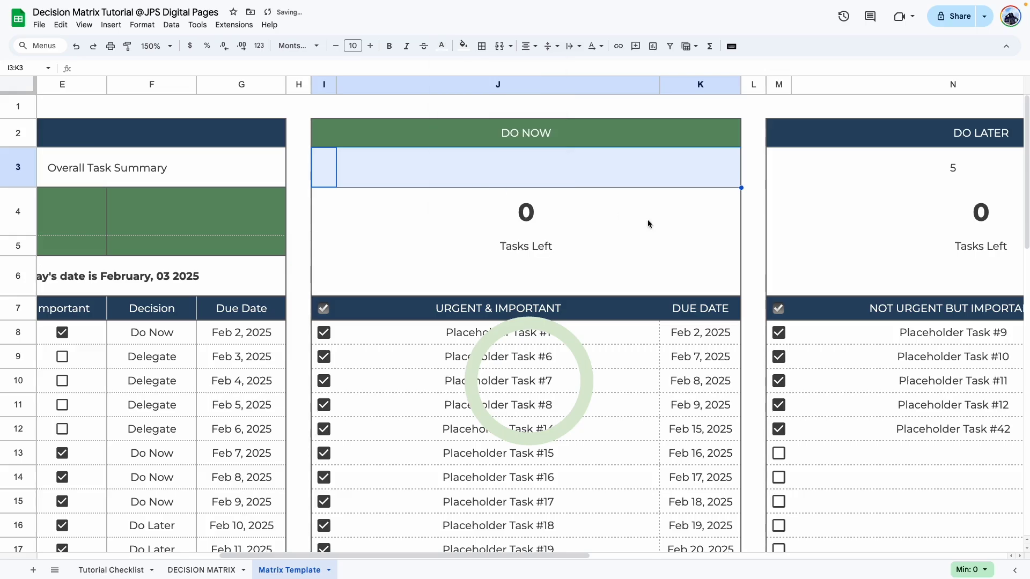
{"action": "left_click", "coordinate": [753, 308]}
{"action": "left_click_drag", "start_coordinate": [515, 364], "coordinate": [514, 203]}
Open the doughnut chart in the Do Later section for editing
{"action": "left_click", "coordinate": [585, 412]}
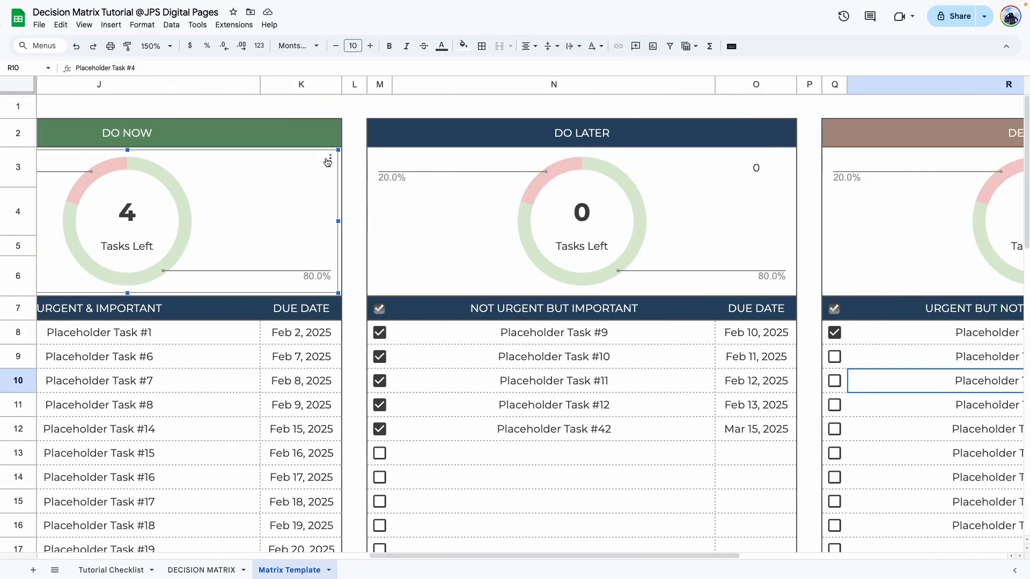
{"action": "double_click", "coordinate": [387, 172]}
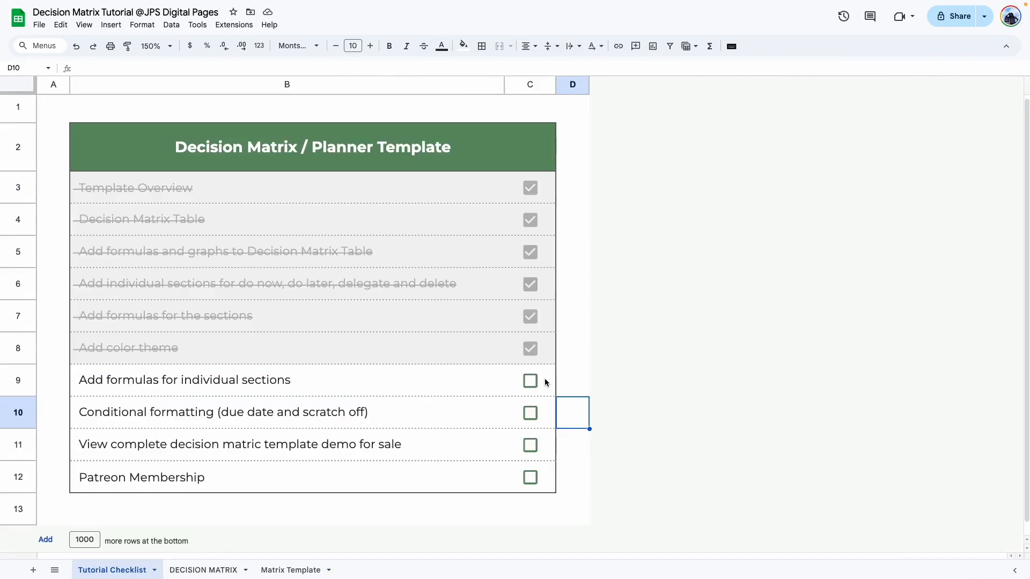
Mark "Add formulas for individual sections" as complete in the Tutorial Checklist and select the conditional formatting item
{"action": "left_click", "coordinate": [530, 381]}
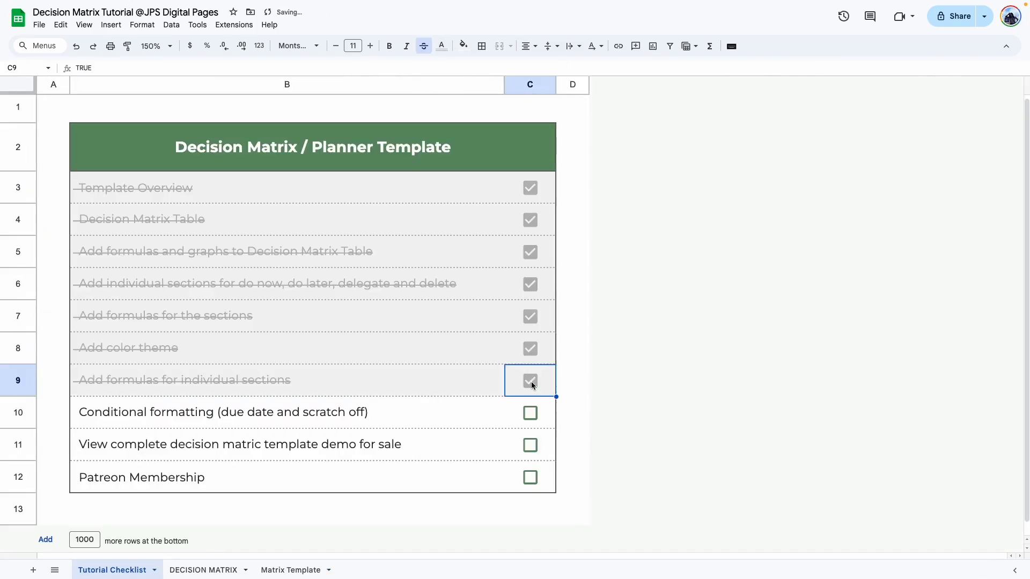
{"action": "left_click", "coordinate": [99, 421]}
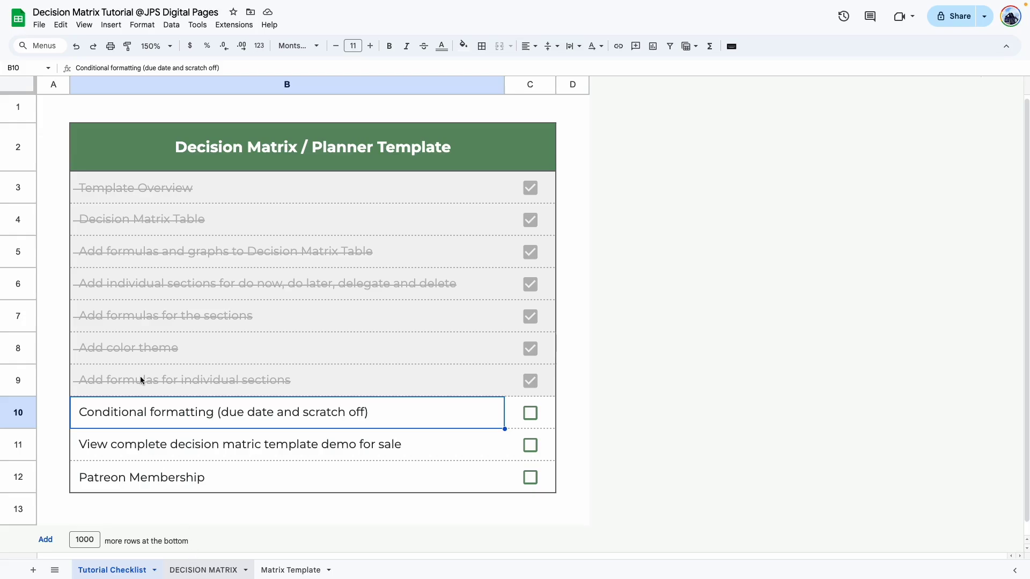
Move the Do Now doughnut chart on the DECISION MATRIX sheet back around its Task Left counter
{"action": "left_click", "coordinate": [203, 570]}
{"action": "left_click", "coordinate": [156, 46]}
{"action": "left_click", "coordinate": [157, 149]}
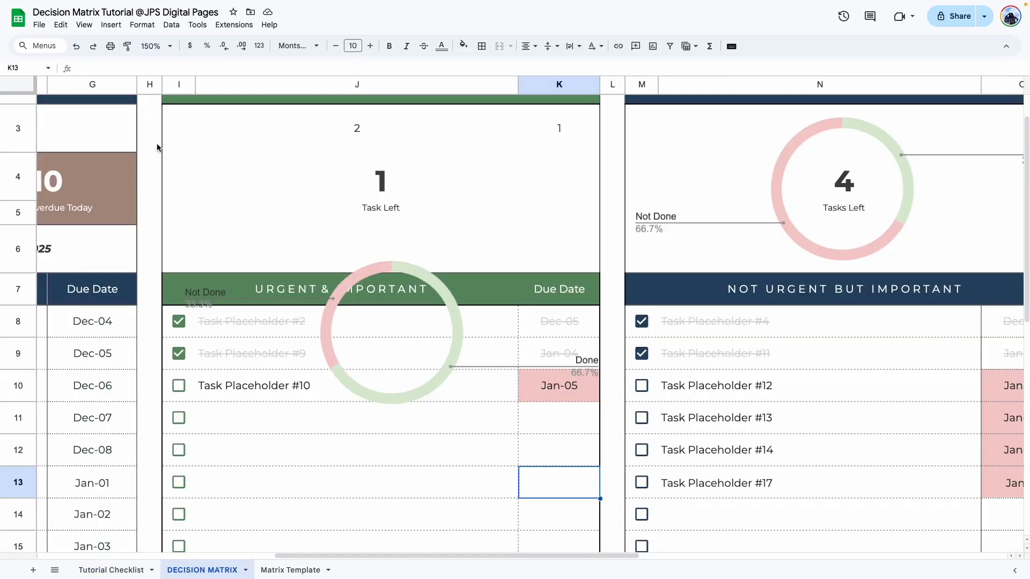
{"action": "left_click", "coordinate": [362, 442]}
{"action": "left_click_drag", "start_coordinate": [346, 292], "coordinate": [335, 148]}
Set the DECISION MATRIX sheet's zoom to 100% and examine the first Do Now task in J8 with its completed-task formatting
{"action": "left_click", "coordinate": [156, 46]}
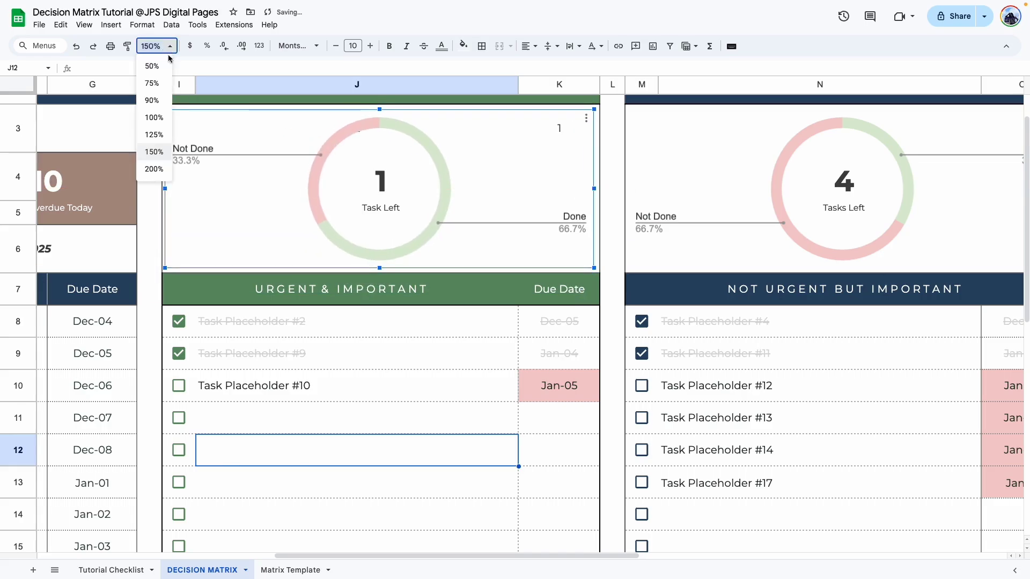
{"action": "left_click", "coordinate": [157, 114]}
{"action": "left_click", "coordinate": [231, 429]}
{"action": "left_click_drag", "start_coordinate": [356, 557], "coordinate": [324, 556]}
{"action": "left_click", "coordinate": [239, 244]}
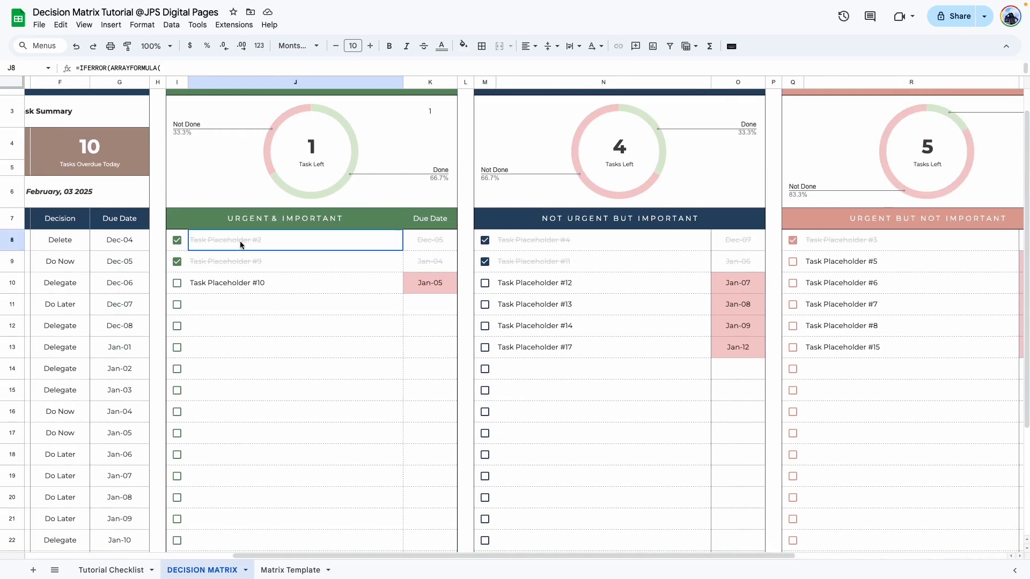
Clear the checkboxes of Task Placeholder #2 and #9 in the Do Now section and examine their due dates in K8:K10
{"action": "left_click", "coordinate": [177, 262]}
{"action": "left_click", "coordinate": [178, 240]}
{"action": "left_click", "coordinate": [177, 240]}
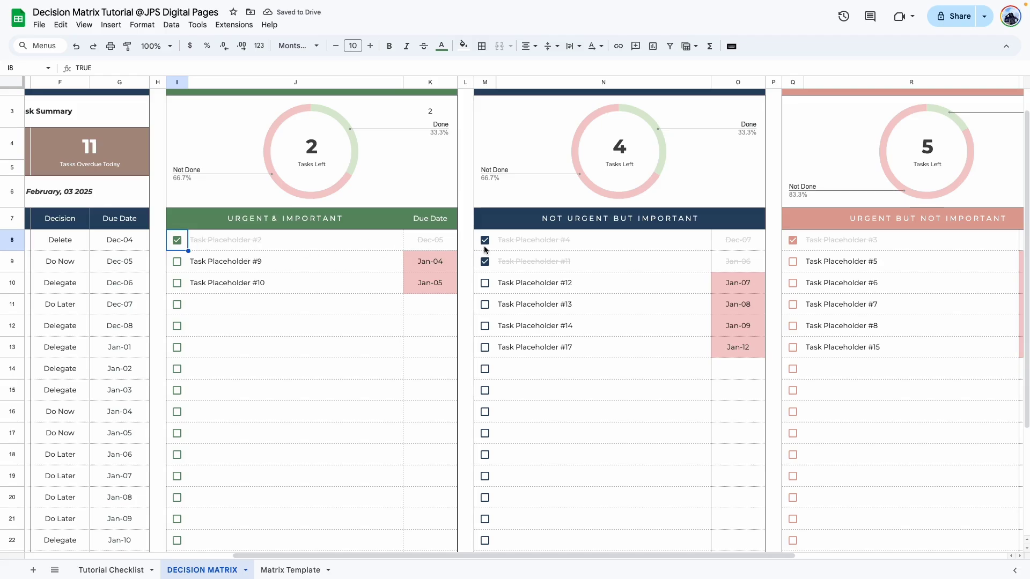
{"action": "key", "text": "ctrl+z"}
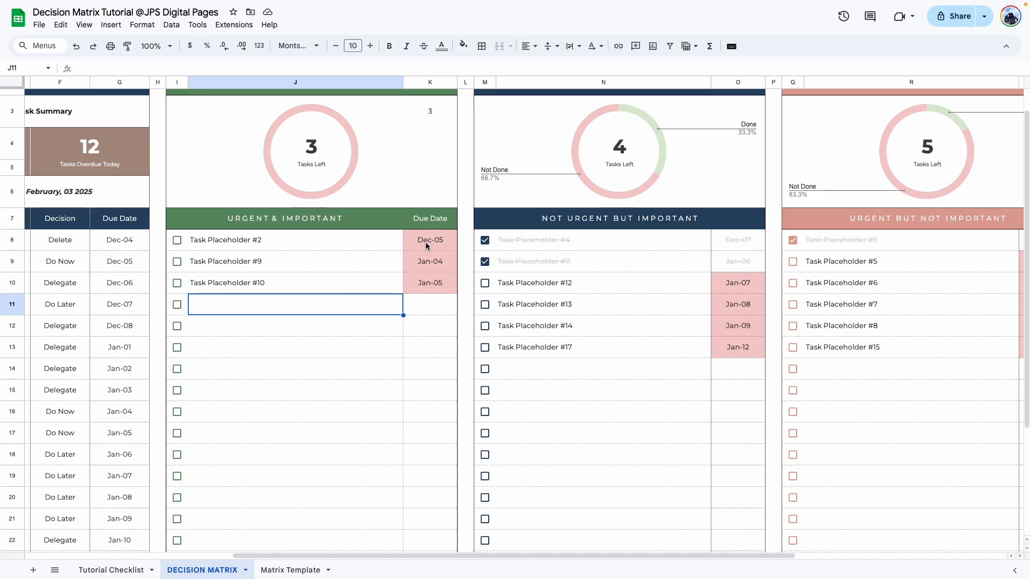
{"action": "left_click_drag", "start_coordinate": [430, 240], "coordinate": [444, 291]}
{"action": "left_click", "coordinate": [379, 369]}
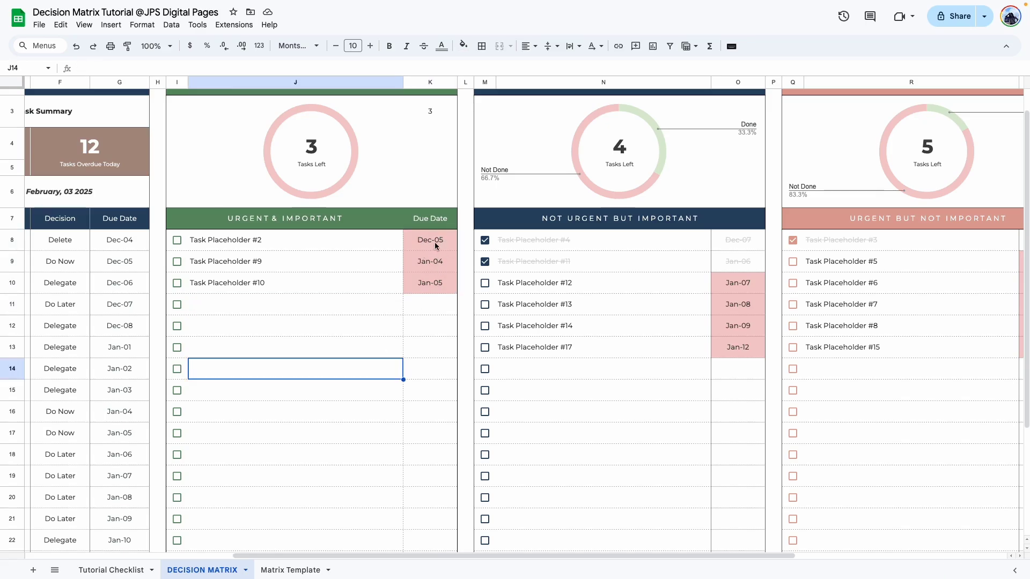
{"action": "left_click", "coordinate": [434, 283]}
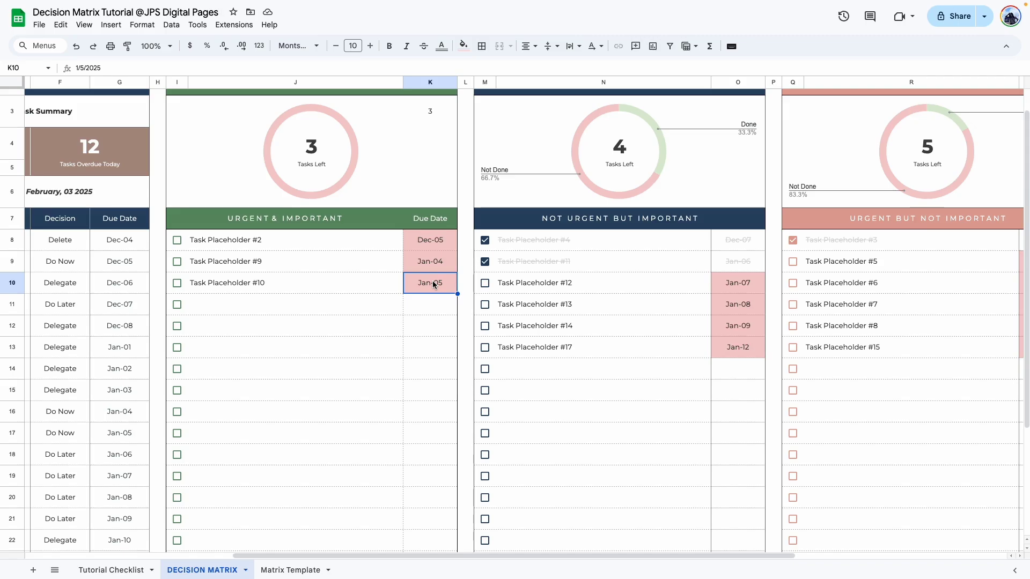
Set the due date of Task Placeholder #2 in G9 to 2/4/2025
{"action": "left_click", "coordinate": [203, 241]}
{"action": "left_click_drag", "start_coordinate": [306, 554], "coordinate": [138, 553]}
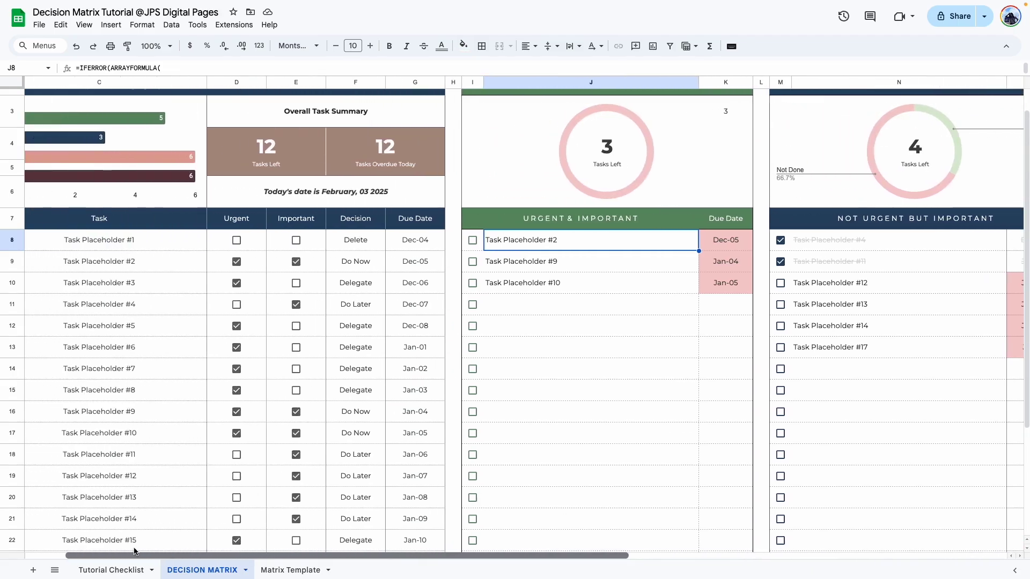
{"action": "double_click", "coordinate": [425, 263]}
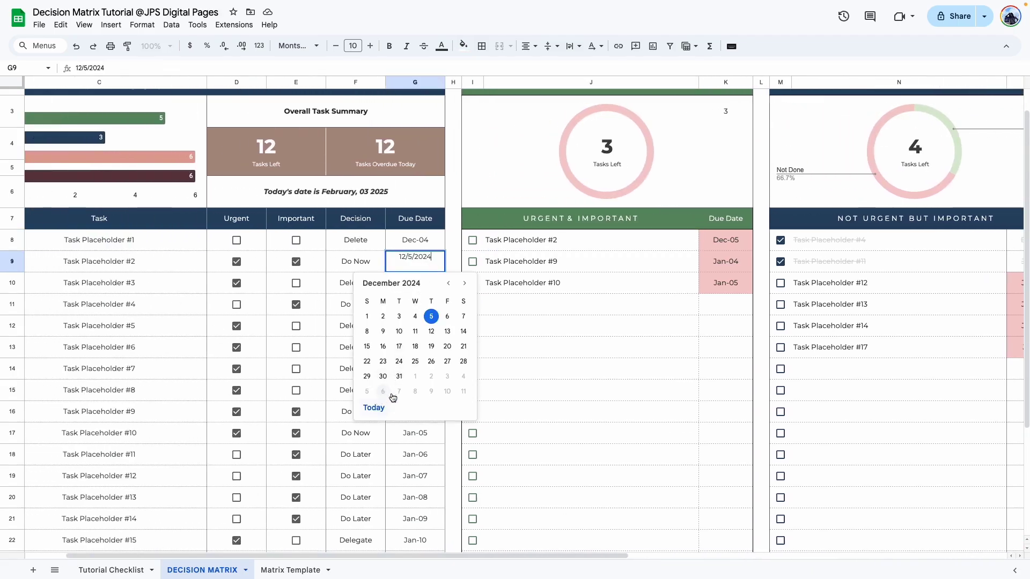
{"action": "left_click", "coordinate": [466, 288]}
{"action": "left_click", "coordinate": [398, 391]}
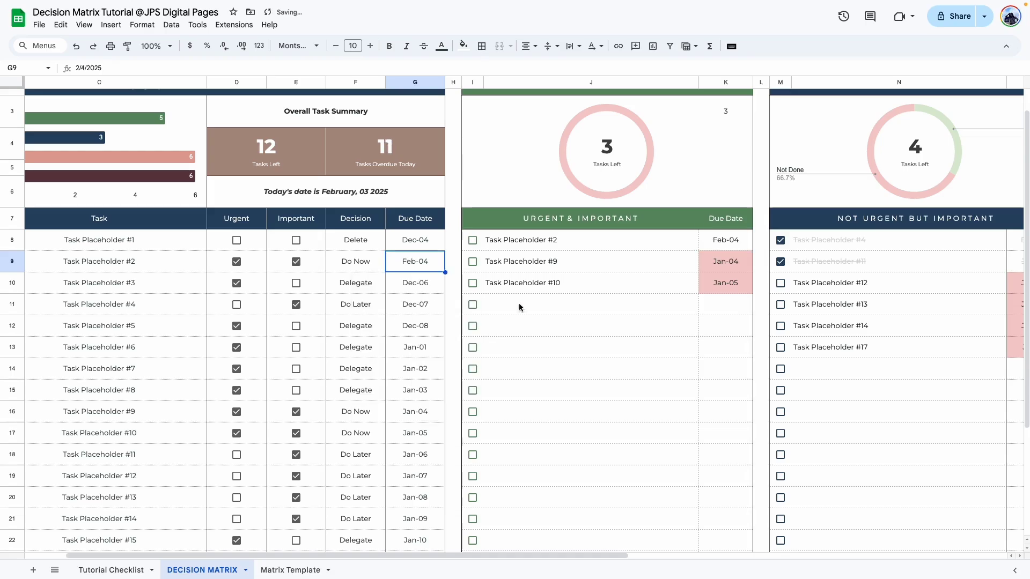
Examine the conditional formatting rules of the Do Now range I8:K27, including the date-before-today rule on K8:K27
{"action": "left_click", "coordinate": [593, 350]}
{"action": "left_click_drag", "start_coordinate": [409, 556], "coordinate": [572, 556]}
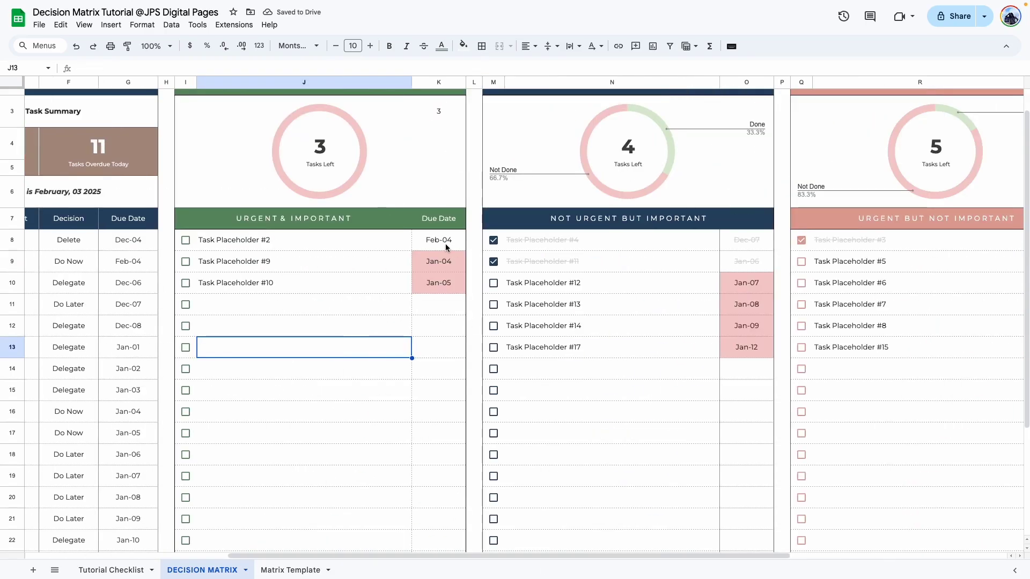
{"action": "left_click", "coordinate": [378, 278]}
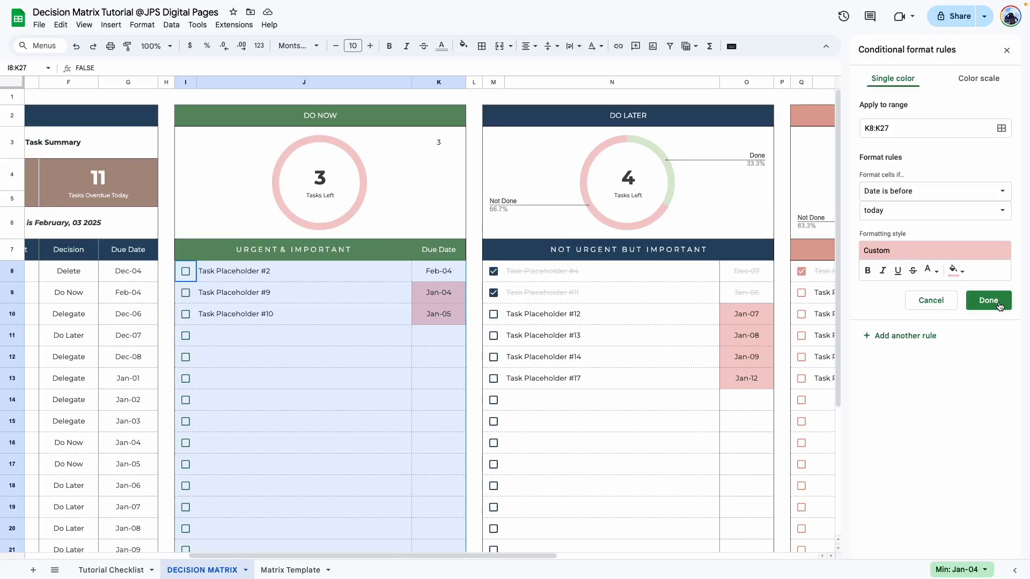
{"action": "left_click", "coordinate": [987, 301]}
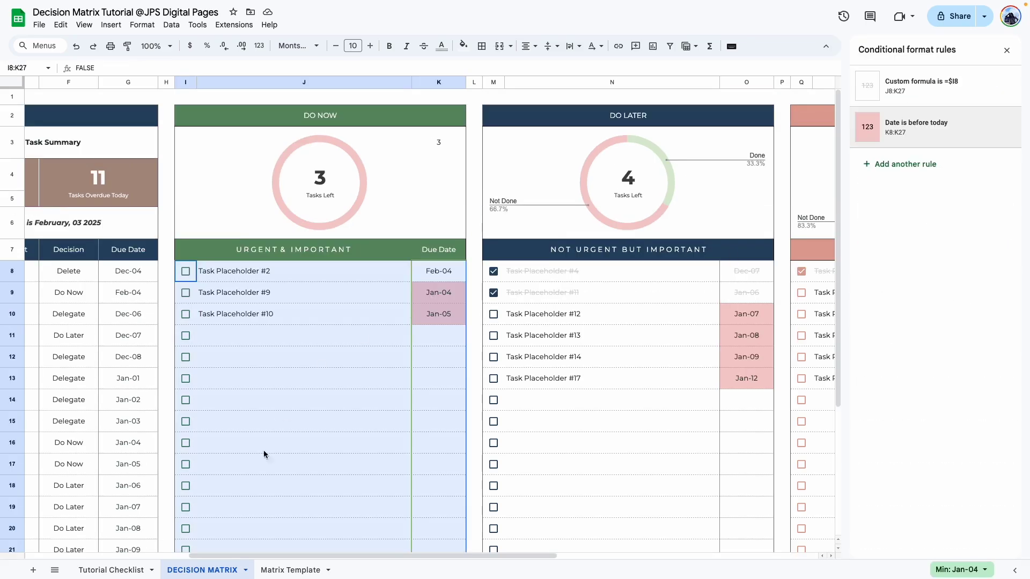
Start a conditional formatting rule for the Do Now range I8:K49 on the Matrix Template sheet
{"action": "left_click", "coordinate": [286, 574]}
{"action": "left_click", "coordinate": [300, 395]}
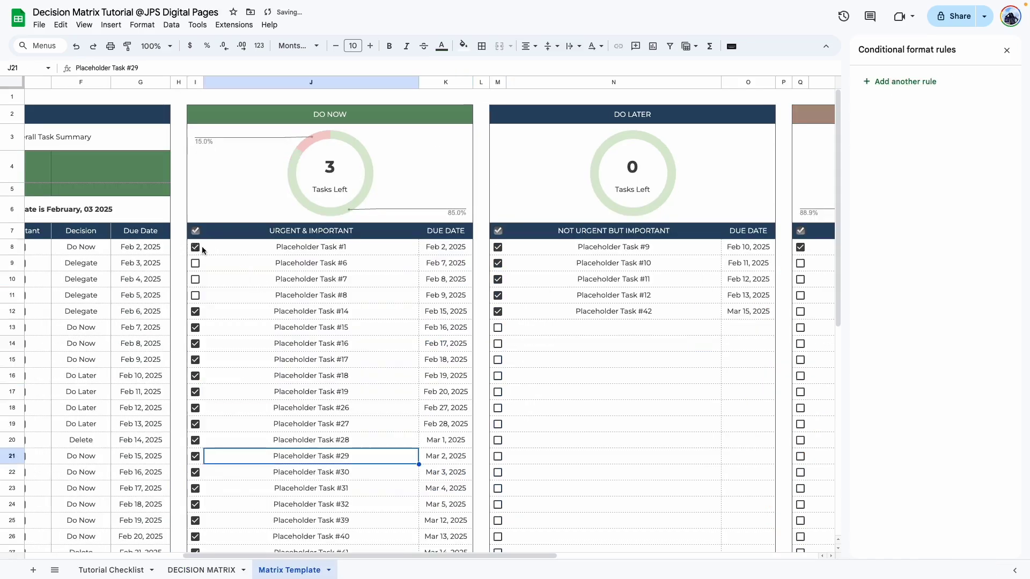
{"action": "mouse_move", "coordinate": [199, 246]}
{"action": "left_mouse_down"}
{"action": "mouse_move", "coordinate": [445, 558]}
{"action": "mouse_move", "coordinate": [443, 510]}
{"action": "left_mouse_up"}
{"action": "left_click", "coordinate": [463, 45]}
{"action": "left_click", "coordinate": [520, 251]}
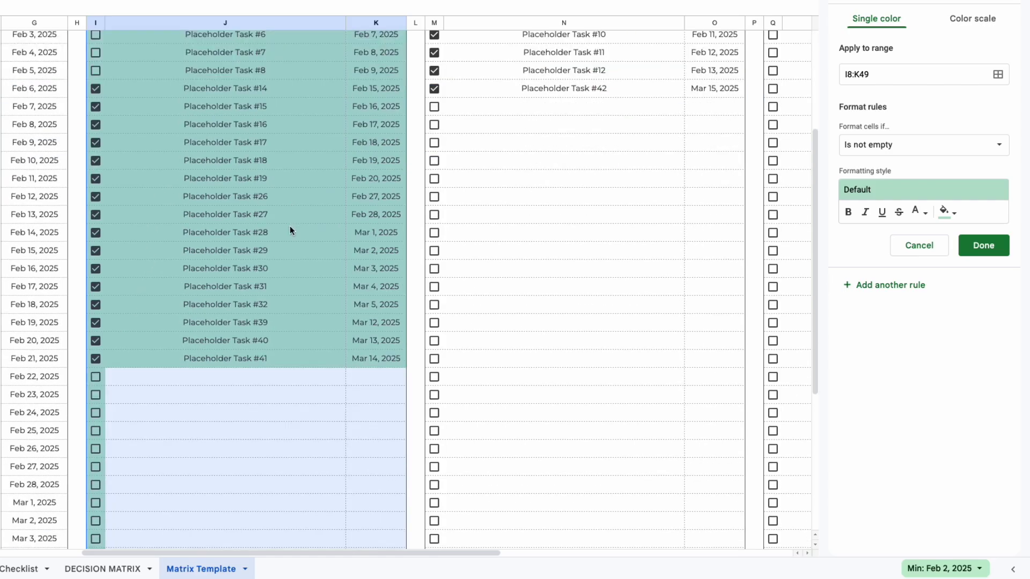
{"action": "scroll", "coordinate": [143, 169], "scroll_direction": "up", "scroll_amount": 5}
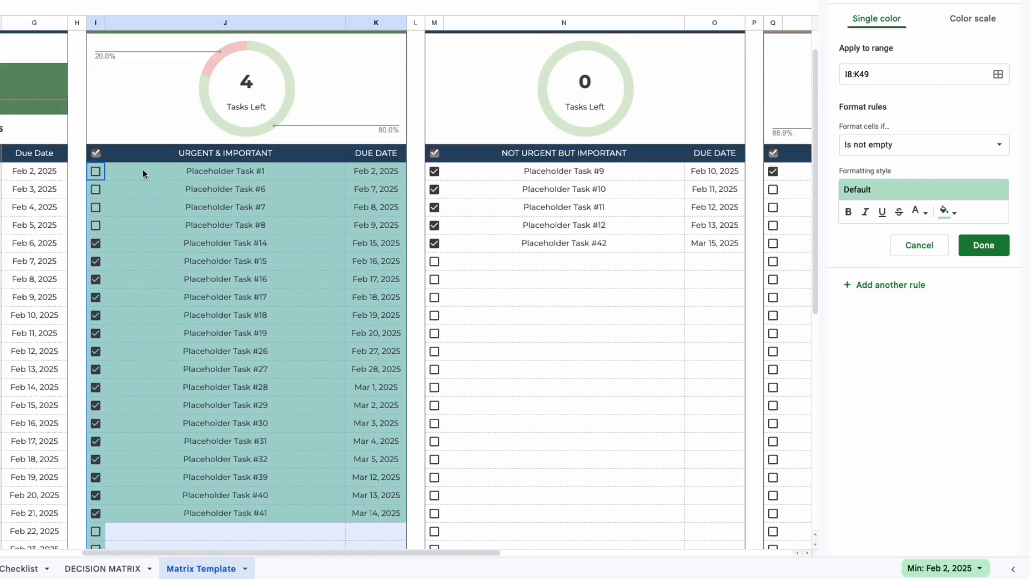
{"action": "scroll", "coordinate": [142, 169], "scroll_direction": "up", "scroll_amount": 2}
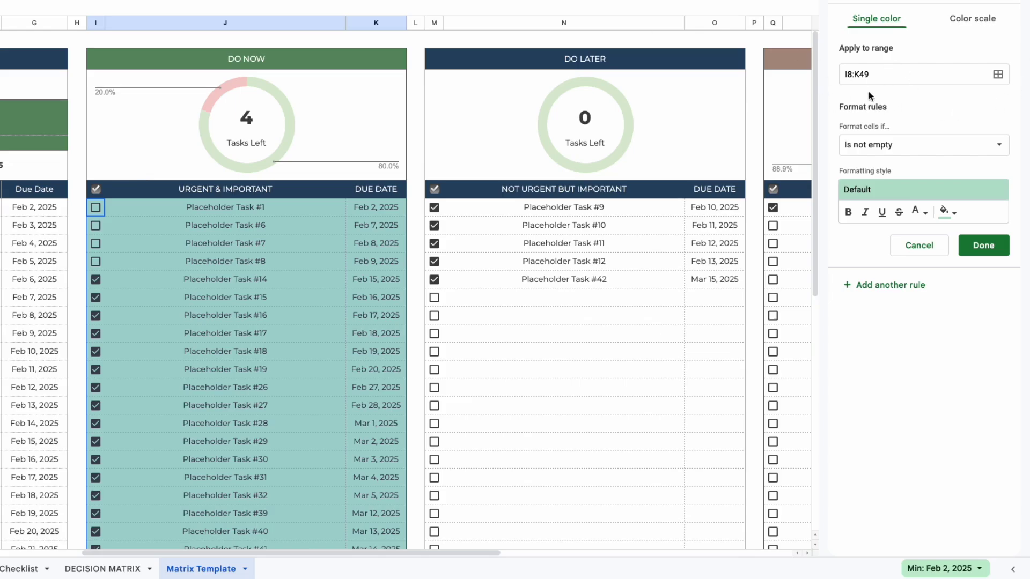
Set the rule for I8:K49 to the custom formula =$I8
{"action": "left_click", "coordinate": [883, 144]}
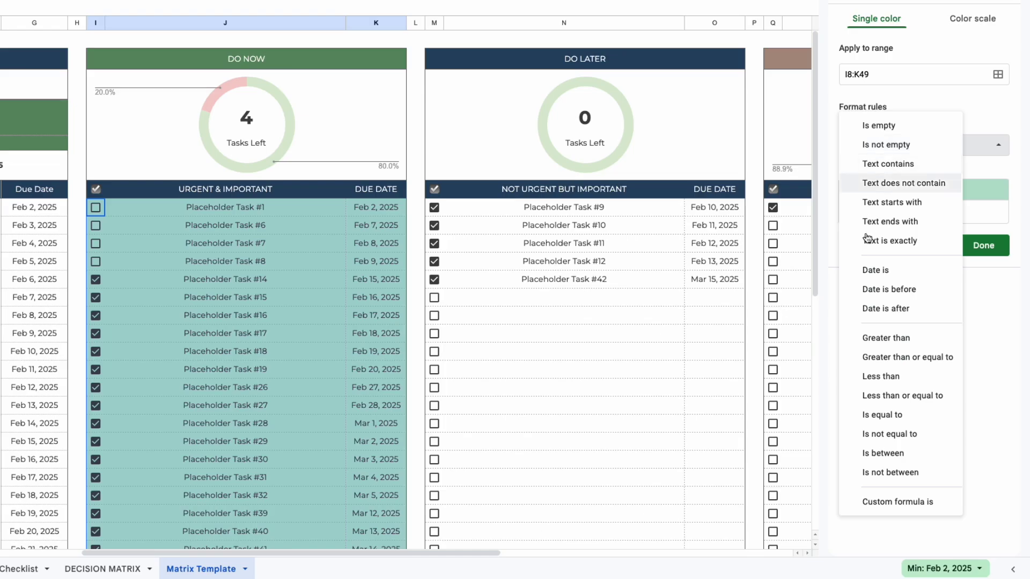
{"action": "left_click", "coordinate": [907, 502]}
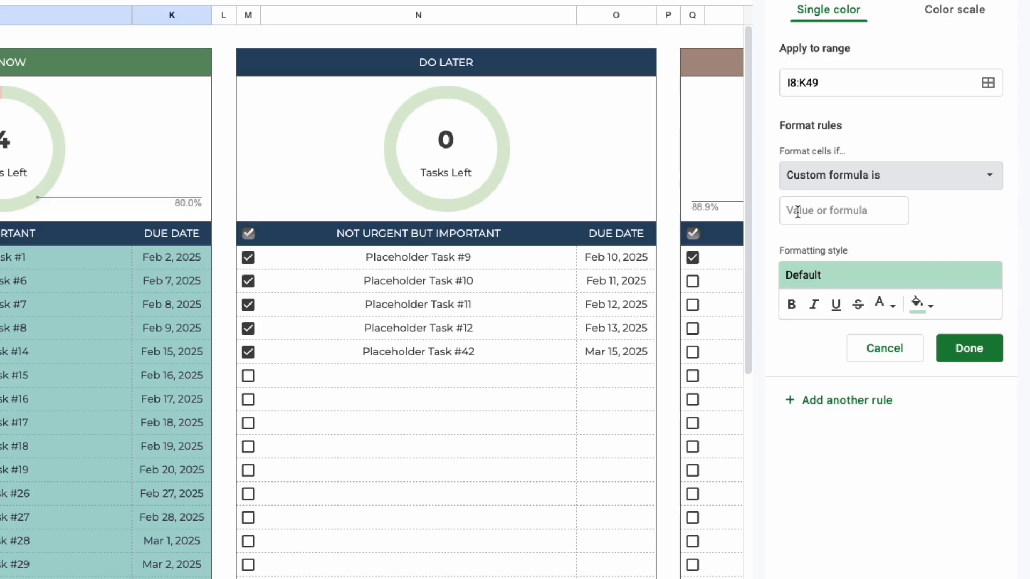
{"action": "left_click", "coordinate": [1027, 212]}
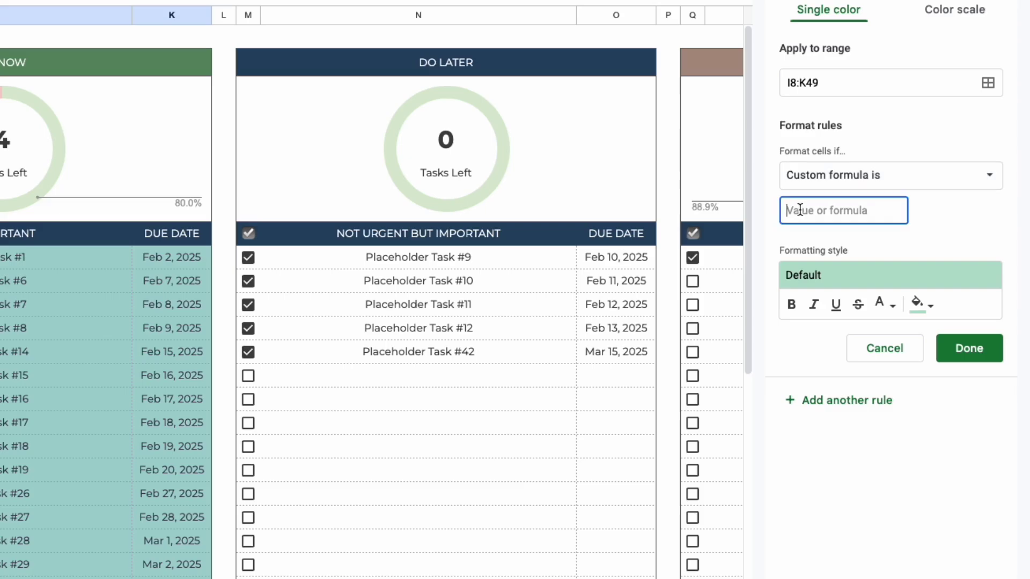
{"action": "type", "text": "=$"}
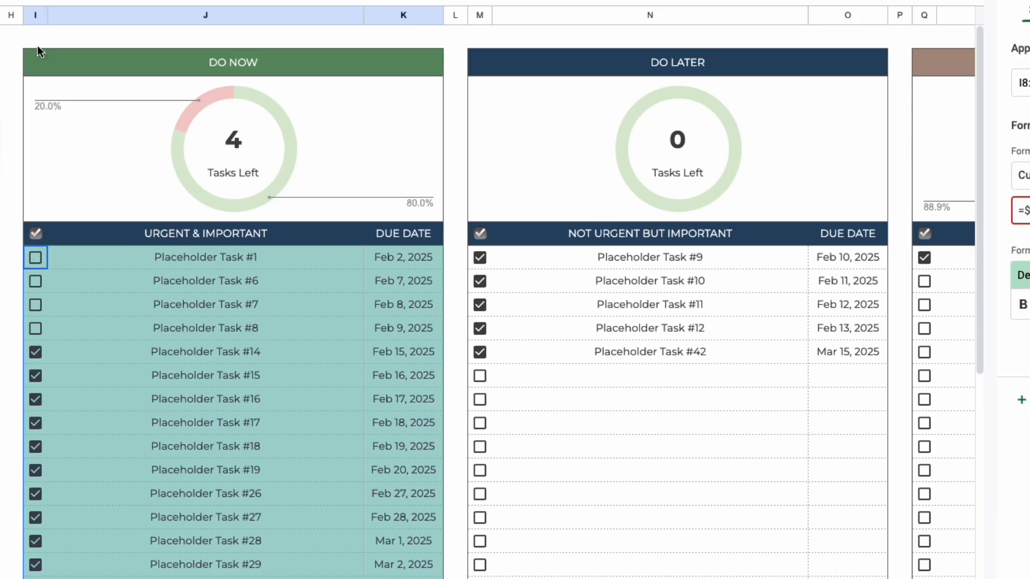
{"action": "type", "text": "i8"}
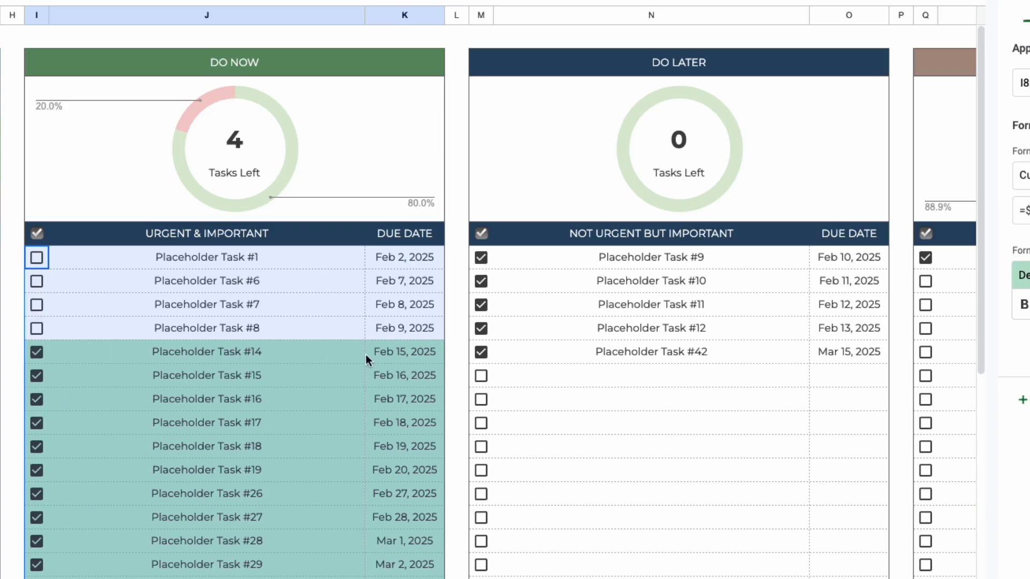
{"action": "scroll", "coordinate": [299, 565], "scroll_direction": "down", "scroll_amount": 3}
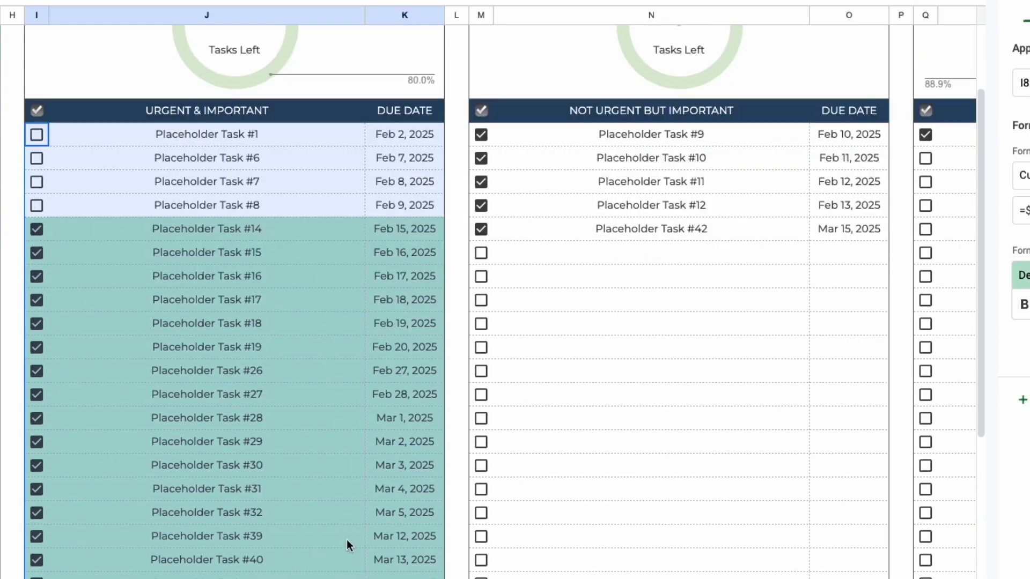
{"action": "scroll", "coordinate": [90, 326], "scroll_direction": "up", "scroll_amount": 3}
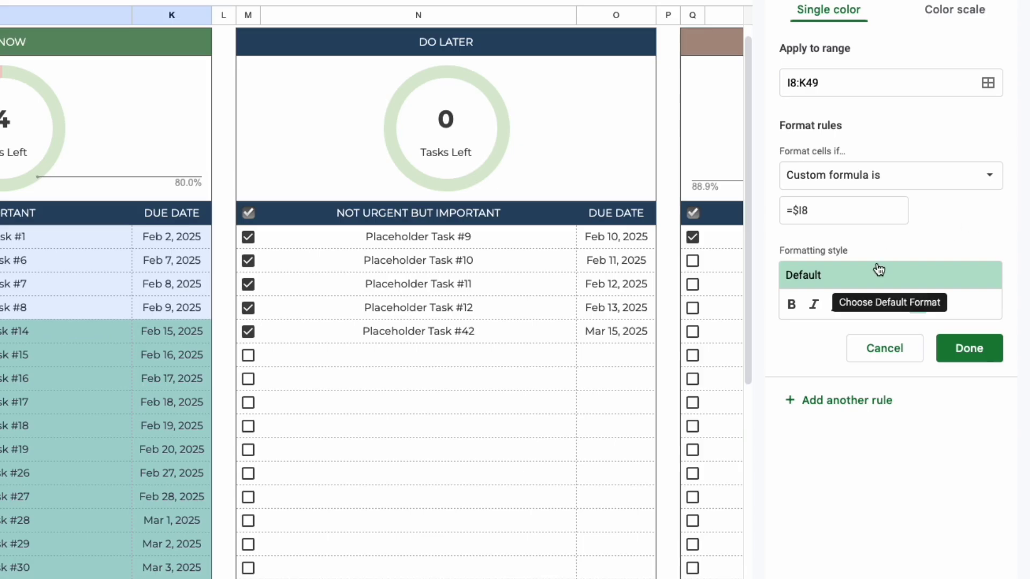
Format the completed-task rule with no fill, gray text and strikethrough, and save it
{"action": "left_click", "coordinate": [932, 304]}
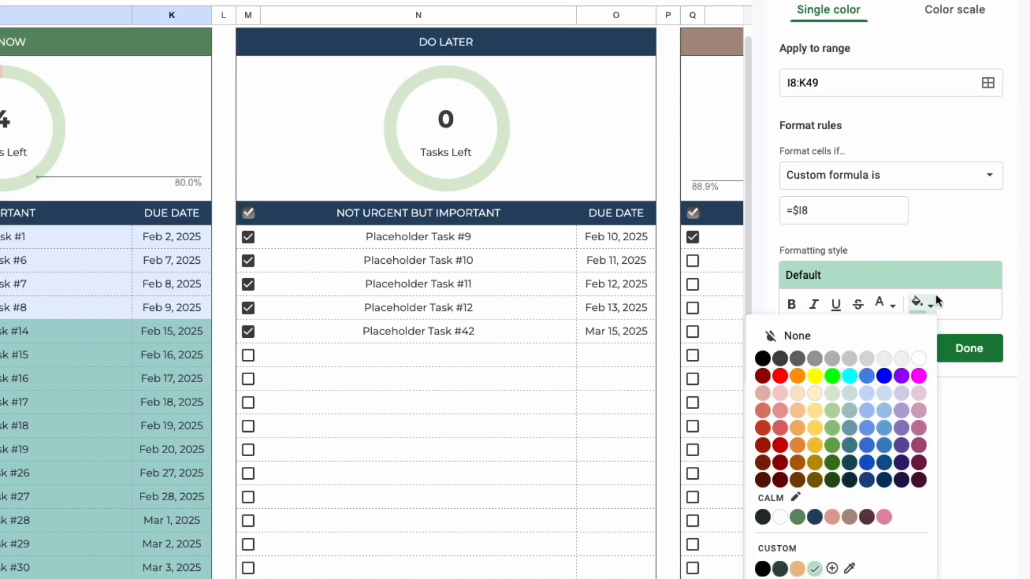
{"action": "left_click", "coordinate": [933, 304]}
{"action": "left_click", "coordinate": [930, 303]}
{"action": "left_click", "coordinate": [784, 336]}
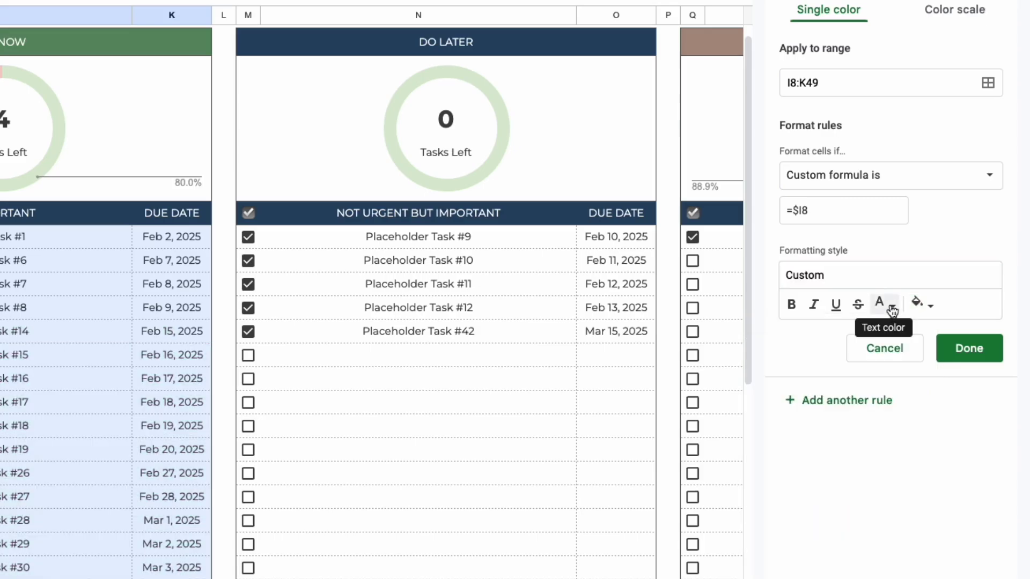
{"action": "left_click", "coordinate": [892, 308]}
{"action": "left_click", "coordinate": [796, 360]}
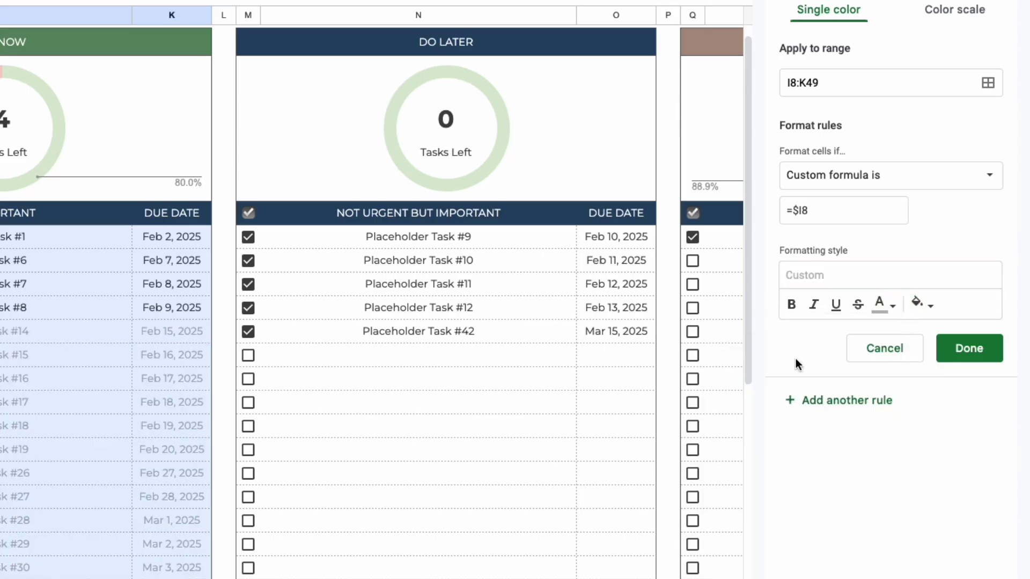
{"action": "left_click", "coordinate": [861, 311]}
{"action": "left_click", "coordinate": [971, 350]}
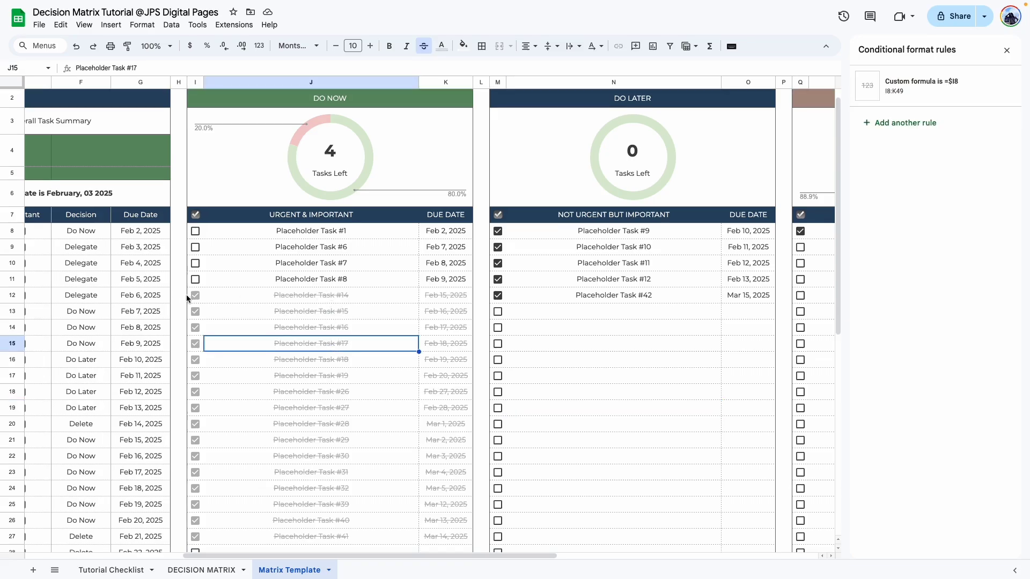
Clear the Do Now checkboxes and mark the first seven tasks in I8:I14 as done to test the scratch-off formatting
{"action": "left_click", "coordinate": [194, 295]}
{"action": "scroll", "coordinate": [202, 404], "scroll_direction": "down", "scroll_amount": 5}
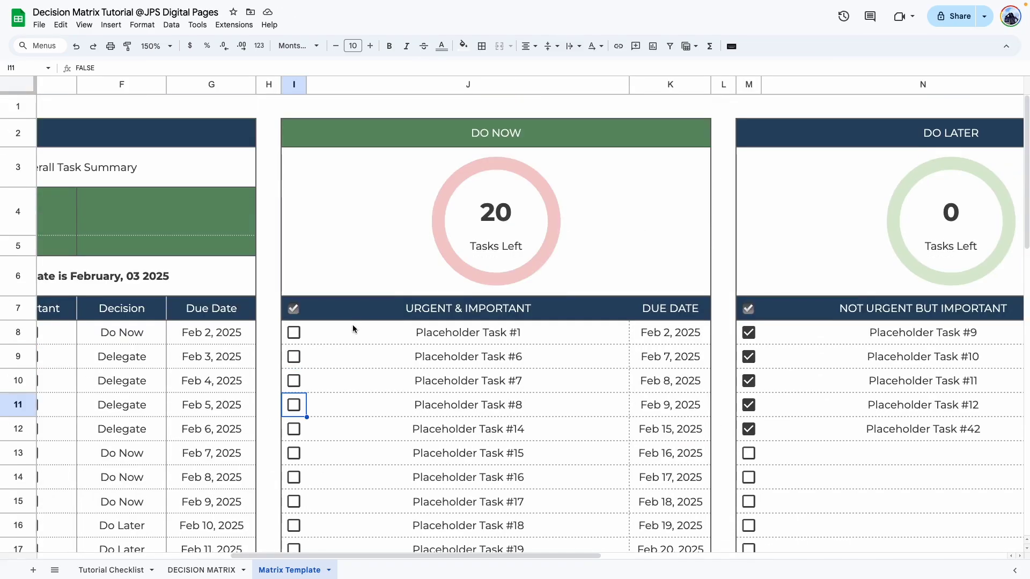
{"action": "left_click", "coordinate": [294, 332]}
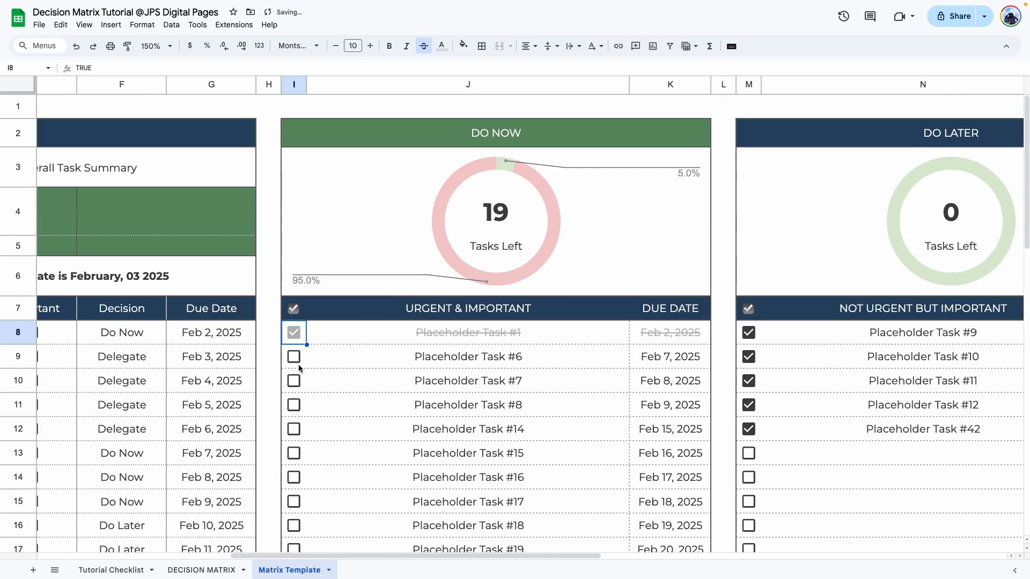
{"action": "left_click", "coordinate": [294, 357]}
{"action": "left_click", "coordinate": [294, 381]}
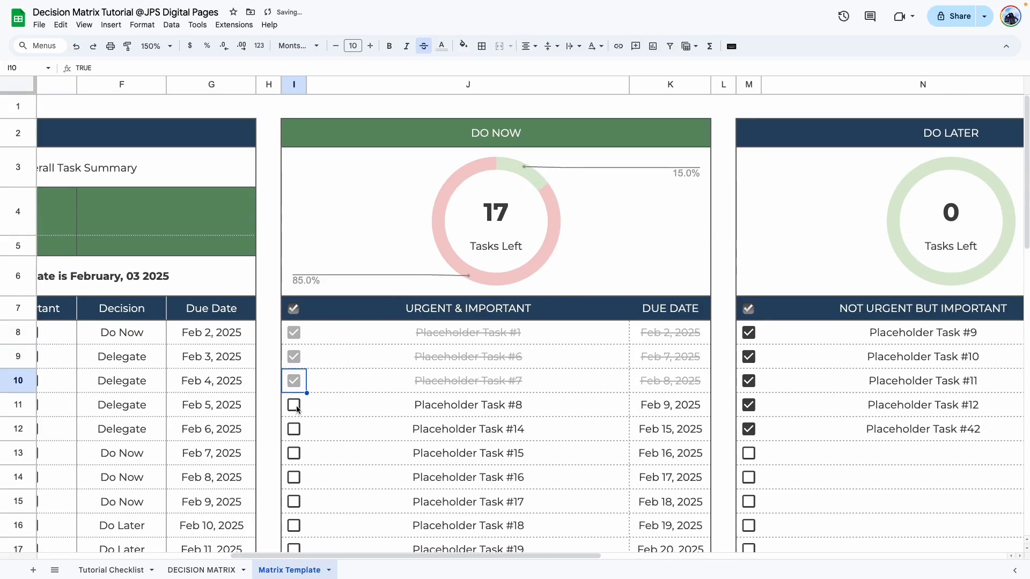
{"action": "left_click", "coordinate": [294, 405]}
{"action": "left_click", "coordinate": [294, 429]}
{"action": "left_click", "coordinate": [294, 453]}
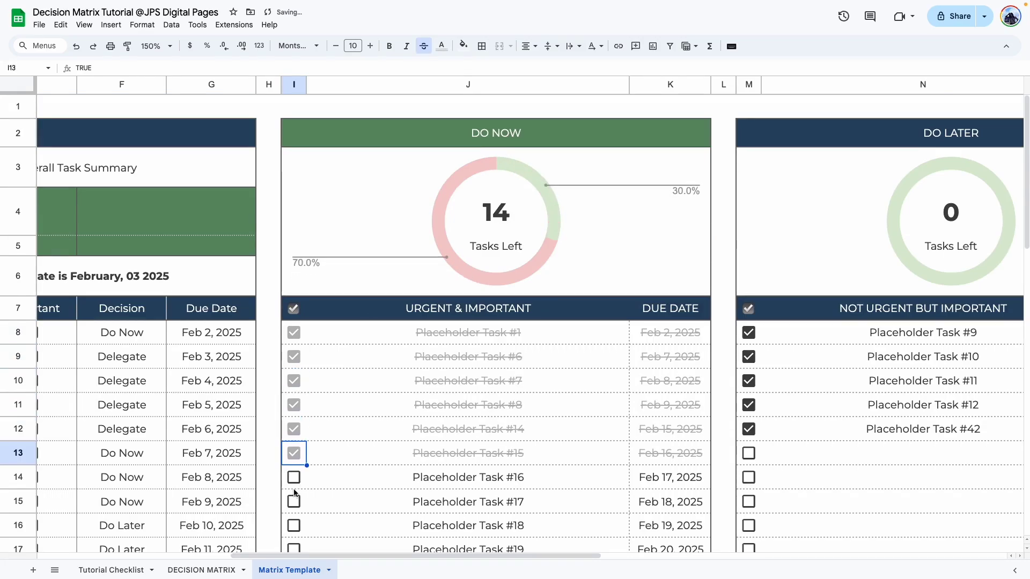
{"action": "left_click", "coordinate": [294, 477]}
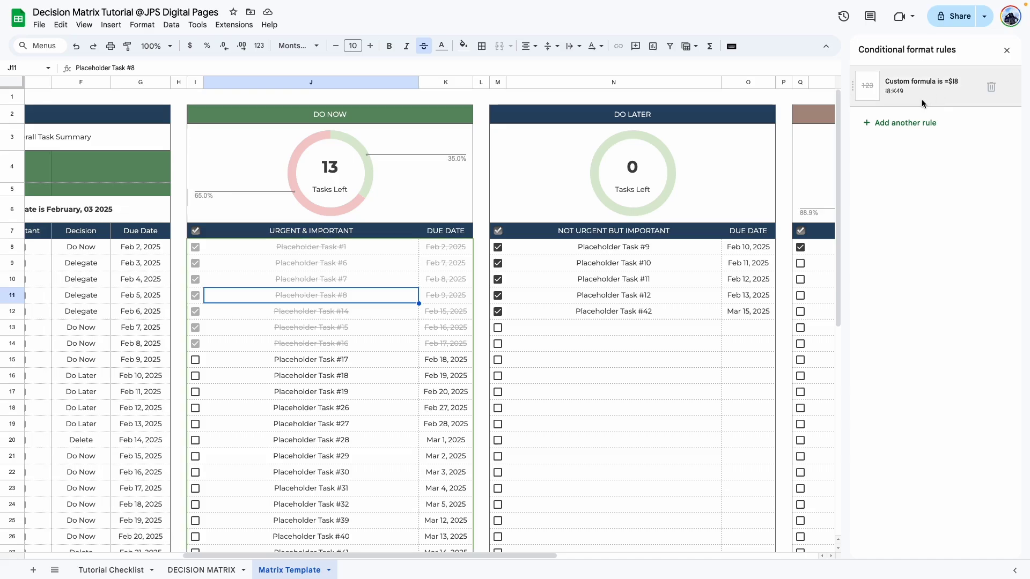
Add another conditional formatting rule for I8:K49 that applies when the date is before today
{"action": "left_click", "coordinate": [920, 92]}
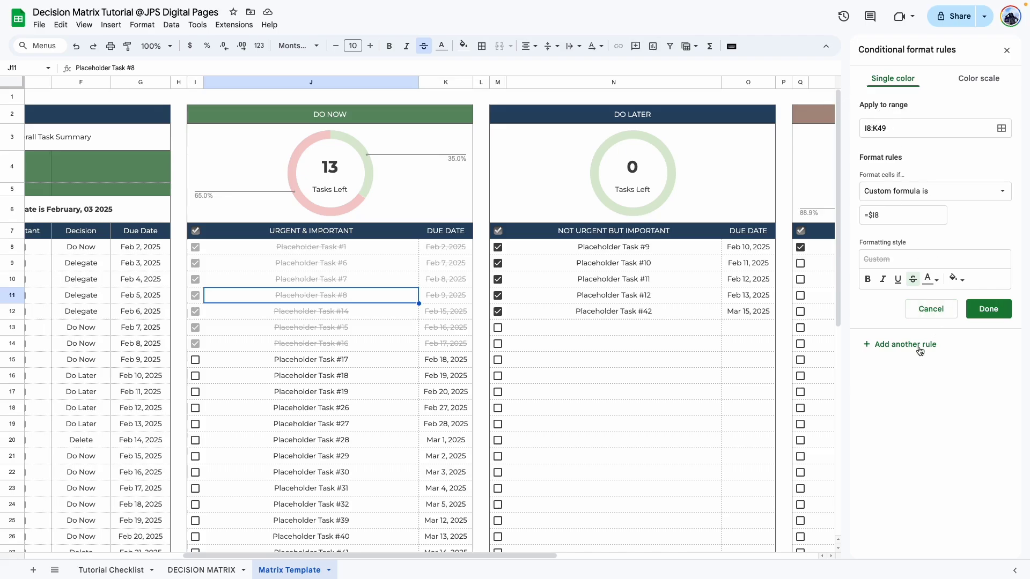
{"action": "left_click", "coordinate": [892, 194]}
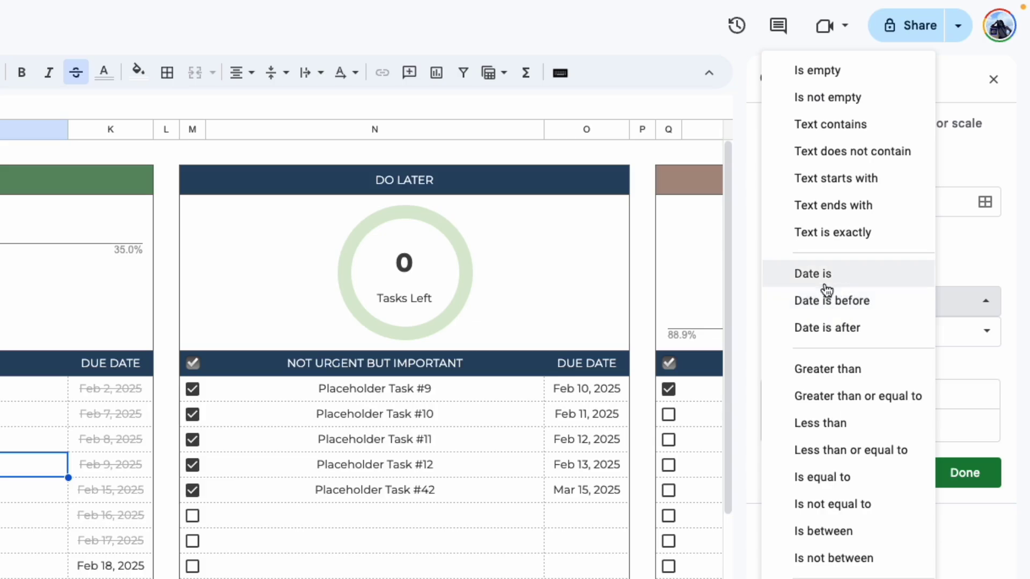
{"action": "left_click", "coordinate": [833, 302]}
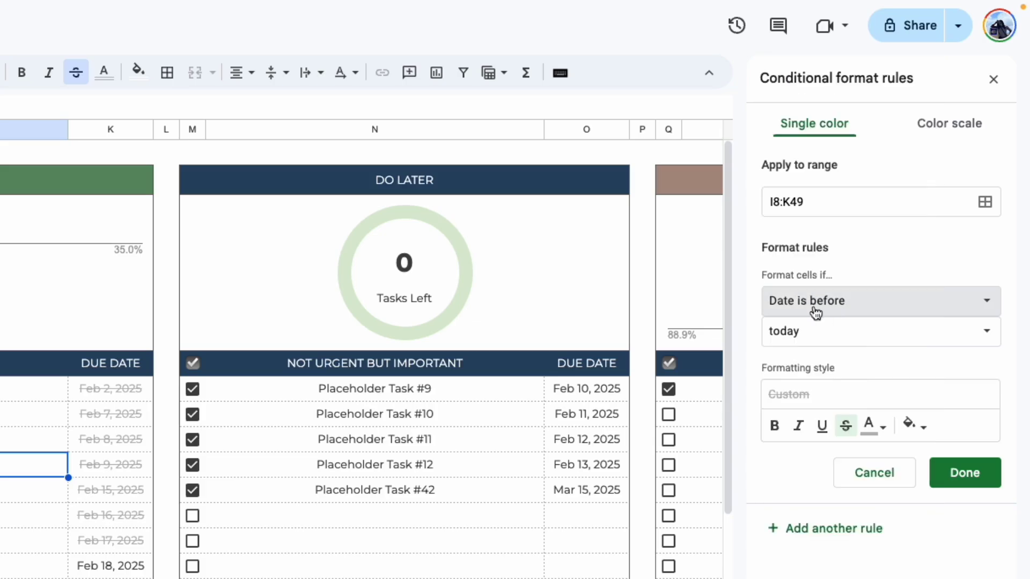
{"action": "left_click", "coordinate": [809, 335]}
{"action": "left_click", "coordinate": [808, 331]}
Give the date-before-today rule a light red fill, default text colour and no strikethrough, and save it
{"action": "left_click", "coordinate": [913, 425]}
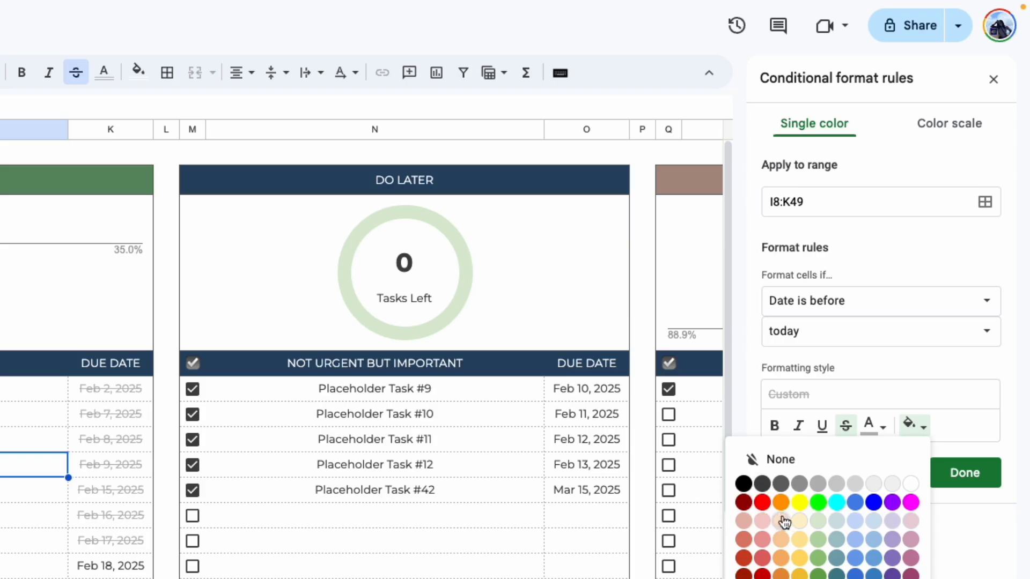
{"action": "left_click", "coordinate": [763, 523]}
{"action": "left_click", "coordinate": [869, 425]}
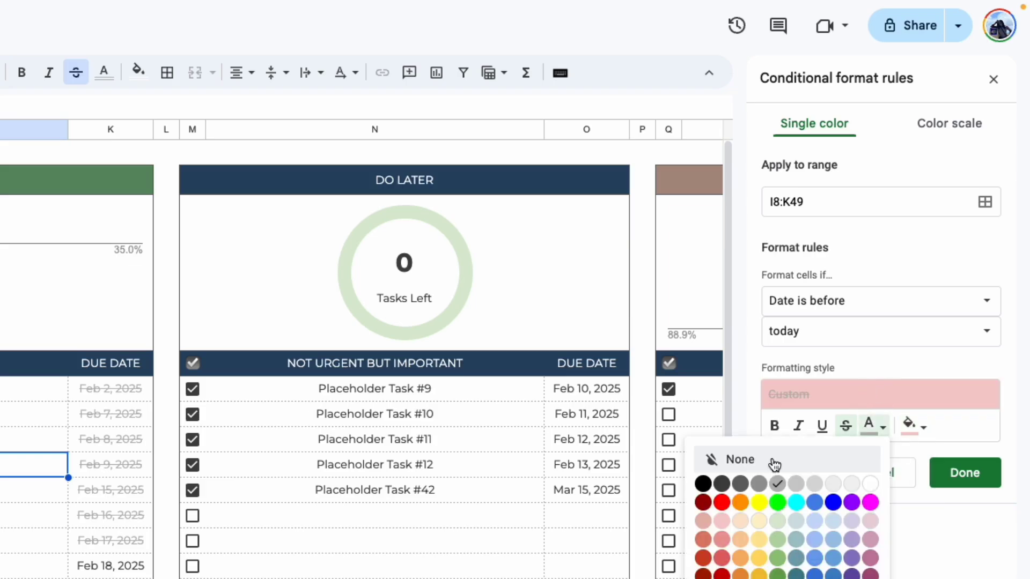
{"action": "left_click", "coordinate": [773, 460]}
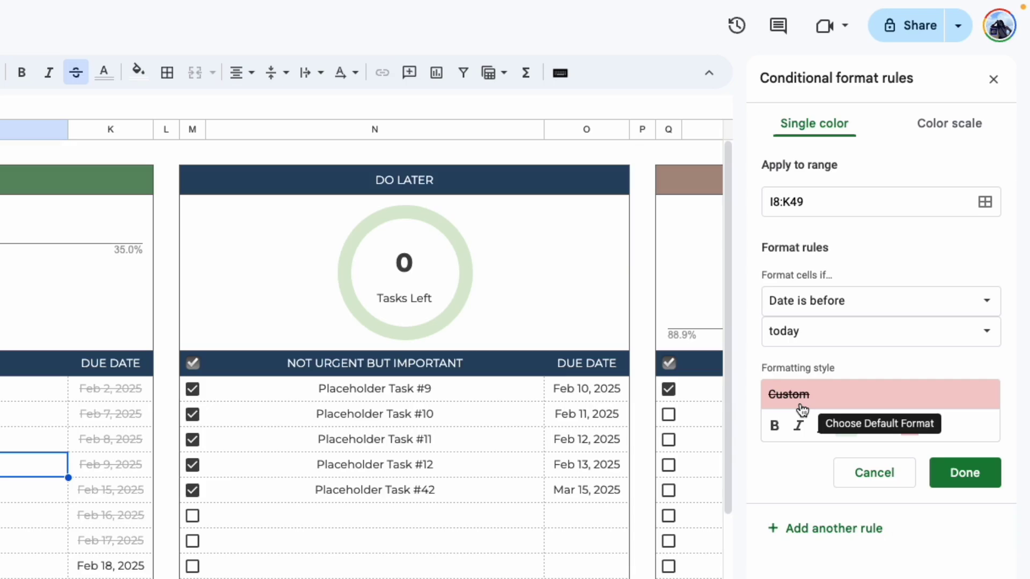
{"action": "left_click", "coordinate": [847, 429]}
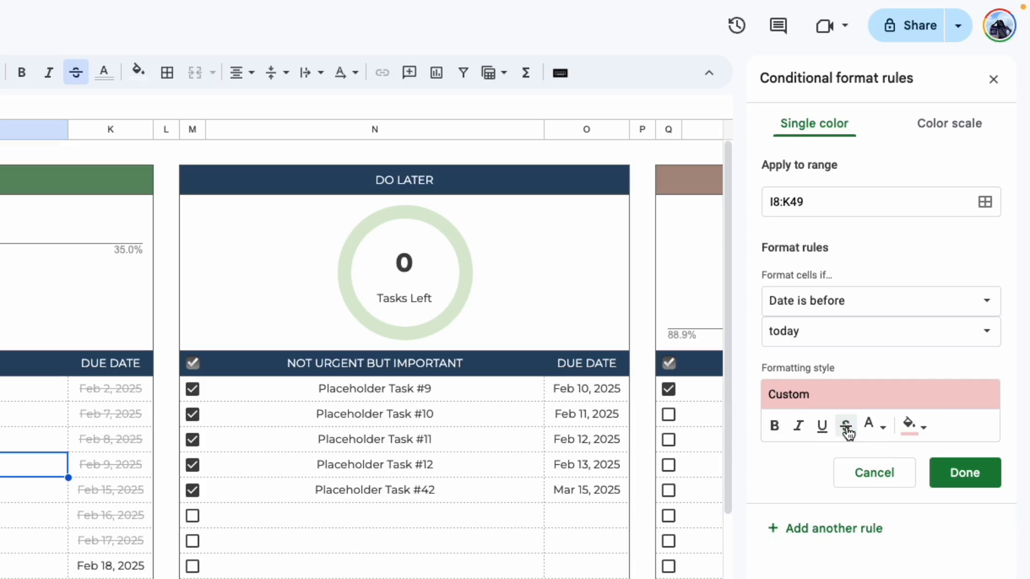
{"action": "left_click", "coordinate": [965, 473]}
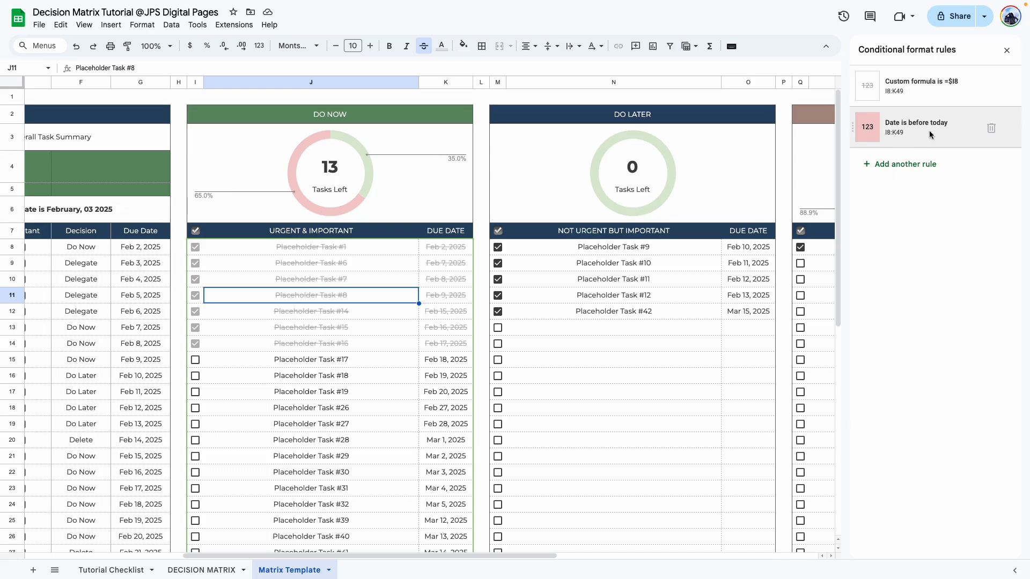
Set the due date of Placeholder Task #1 in G8 to Jan 30, 2025
{"action": "left_click", "coordinate": [581, 453]}
{"action": "left_click_drag", "start_coordinate": [490, 556], "coordinate": [342, 556]}
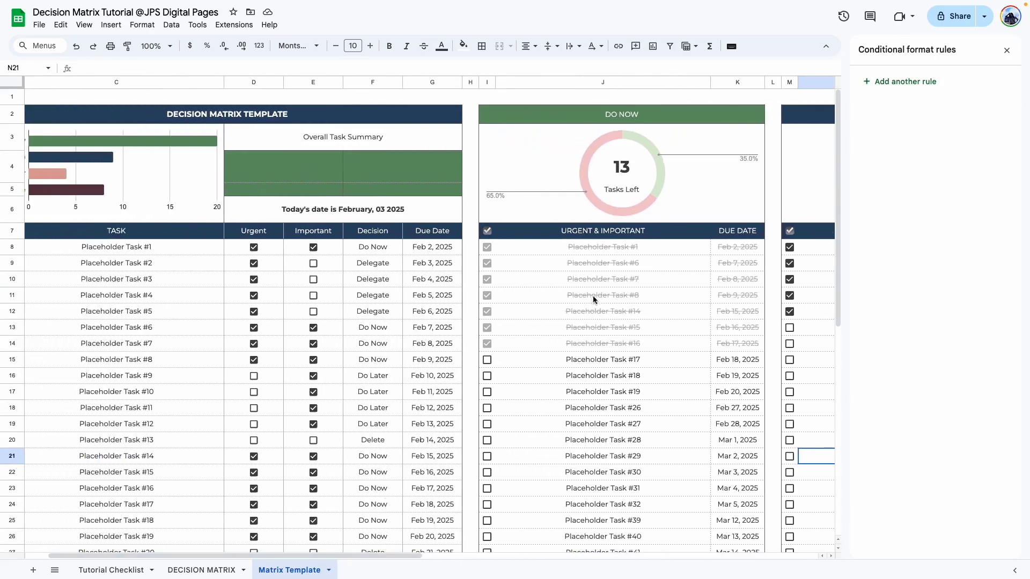
{"action": "double_click", "coordinate": [437, 252]}
{"action": "left_click", "coordinate": [466, 267]}
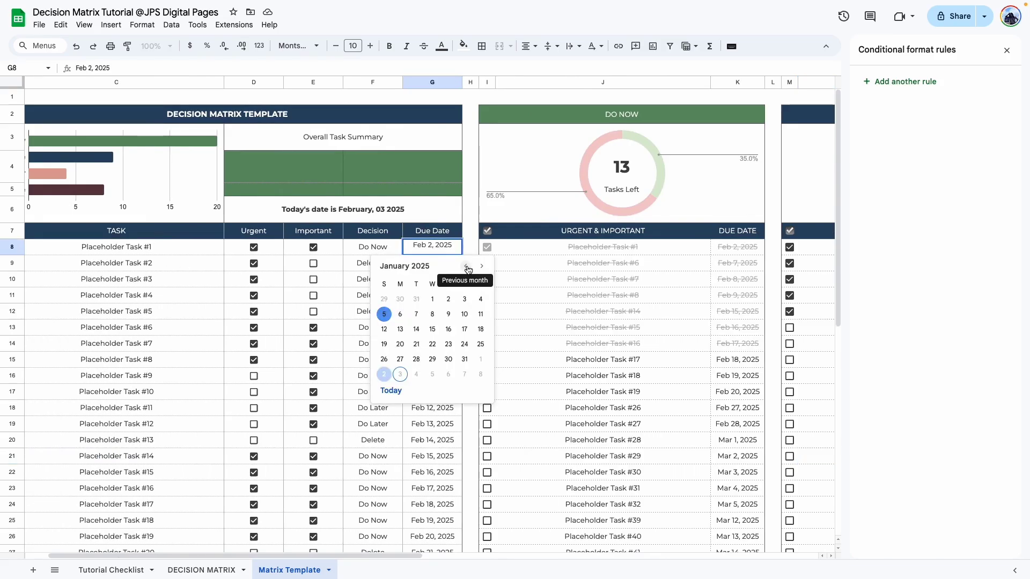
{"action": "left_click", "coordinate": [449, 359]}
{"action": "left_click", "coordinate": [548, 402]}
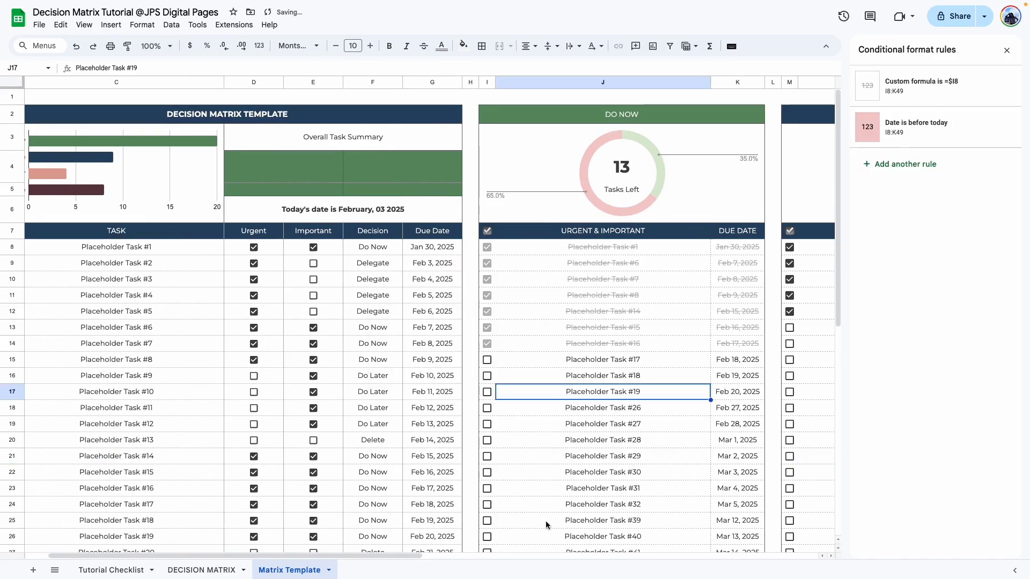
Mark Placeholder Task #1 in the Do Now section as not done to test the overdue highlight
{"action": "left_click_drag", "start_coordinate": [429, 556], "coordinate": [491, 555]}
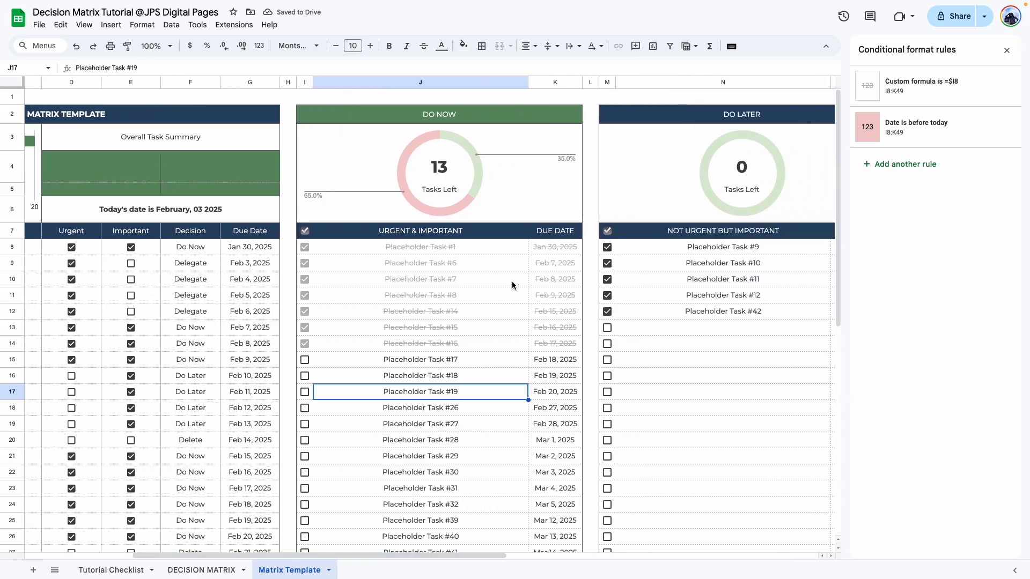
{"action": "left_click", "coordinate": [515, 284]}
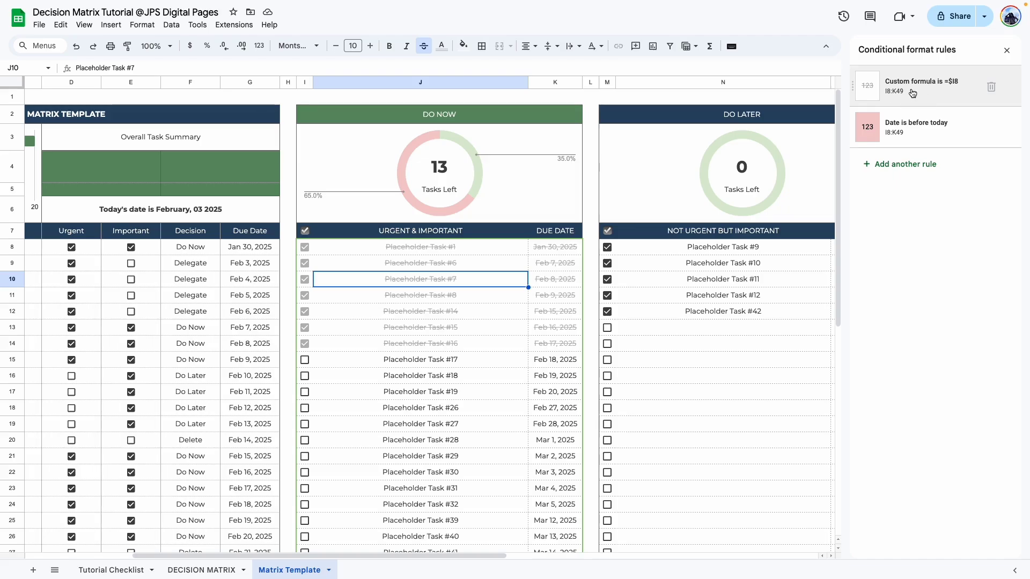
{"action": "left_click", "coordinate": [302, 248]}
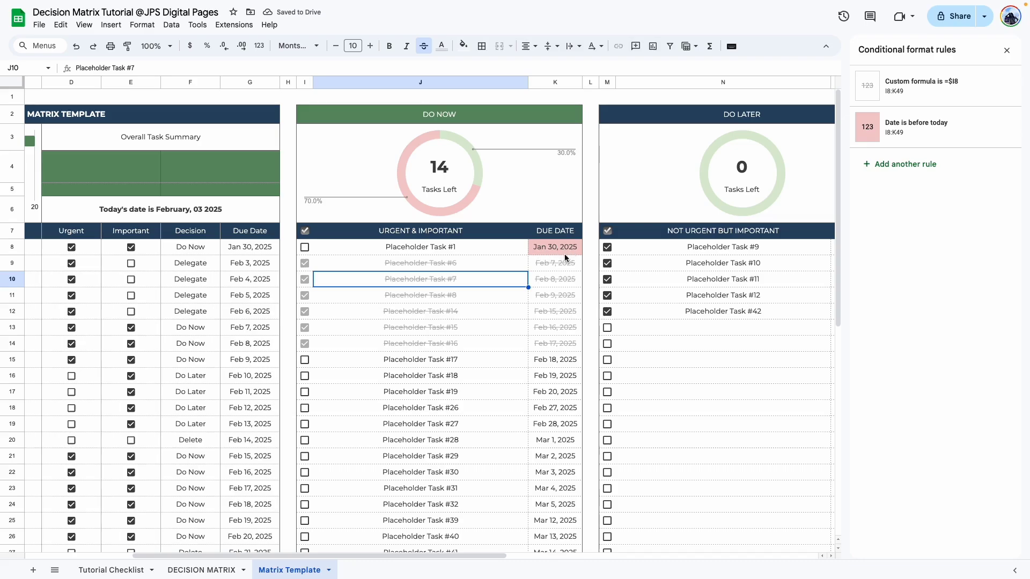
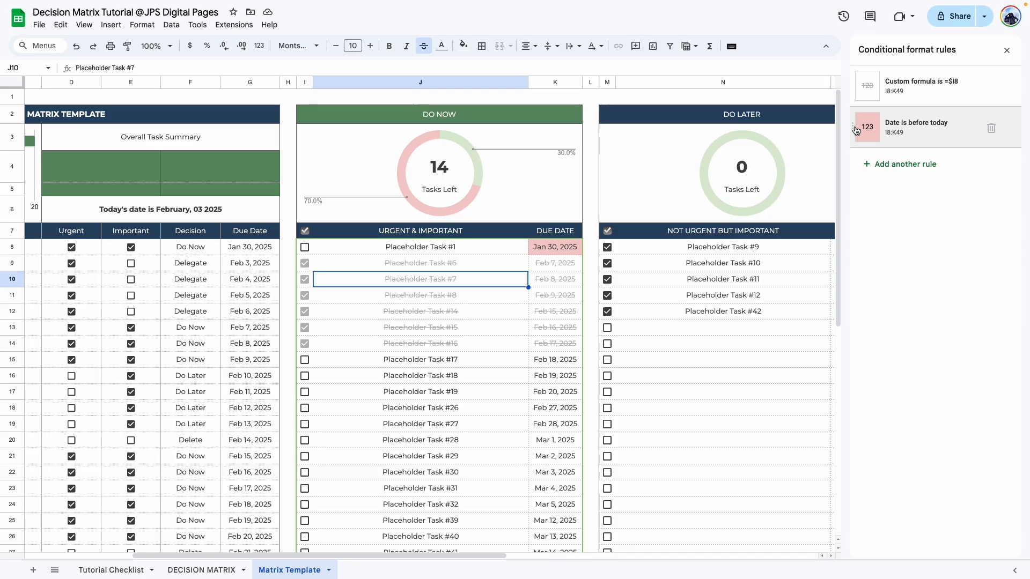
Try the date rule above the =$I8 rule with Placeholder Task #1 marked done, and restore the original rule order
{"action": "left_click_drag", "start_coordinate": [856, 130], "coordinate": [855, 84]}
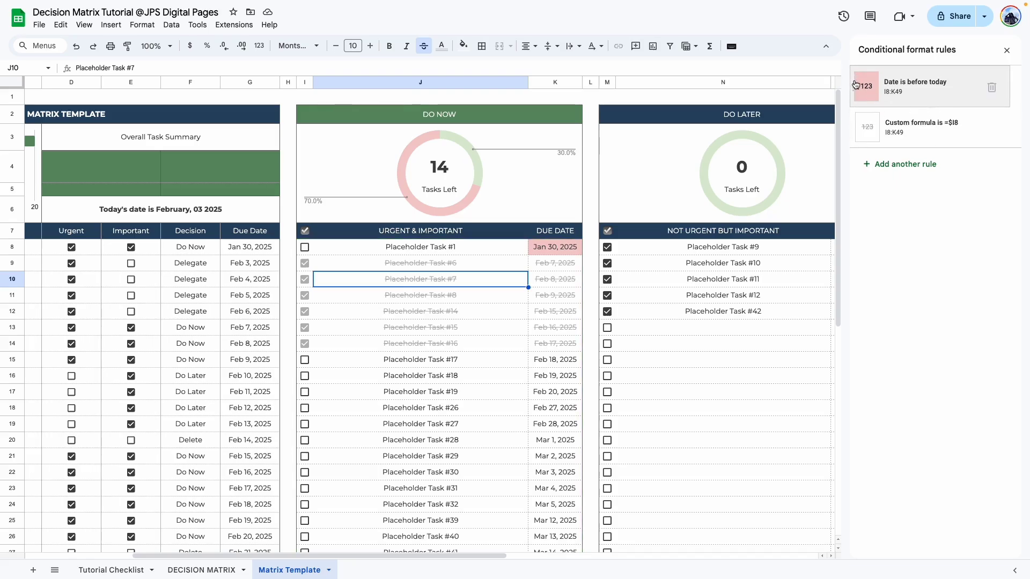
{"action": "left_click", "coordinate": [304, 247]}
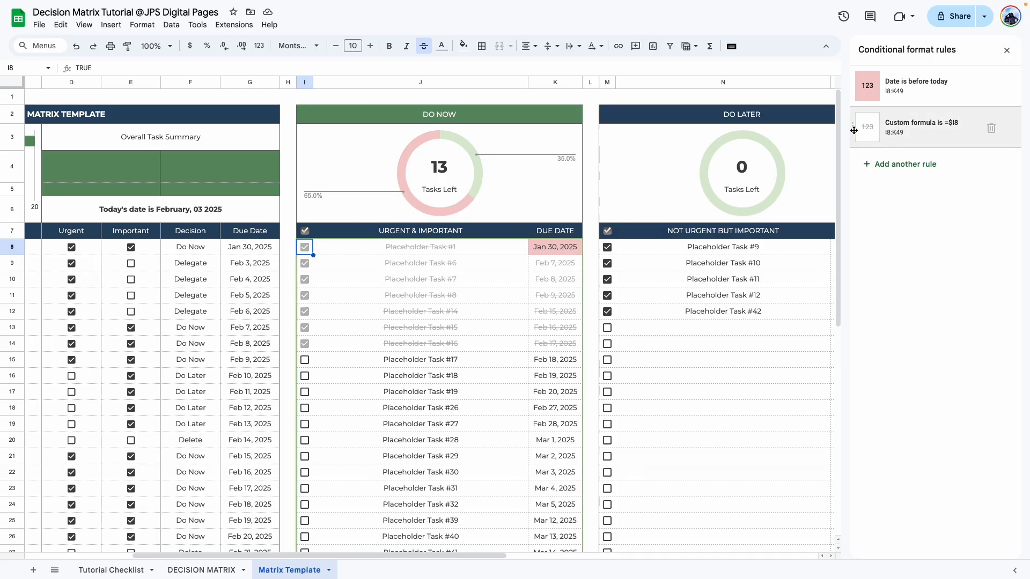
{"action": "left_click_drag", "start_coordinate": [853, 131], "coordinate": [853, 87]}
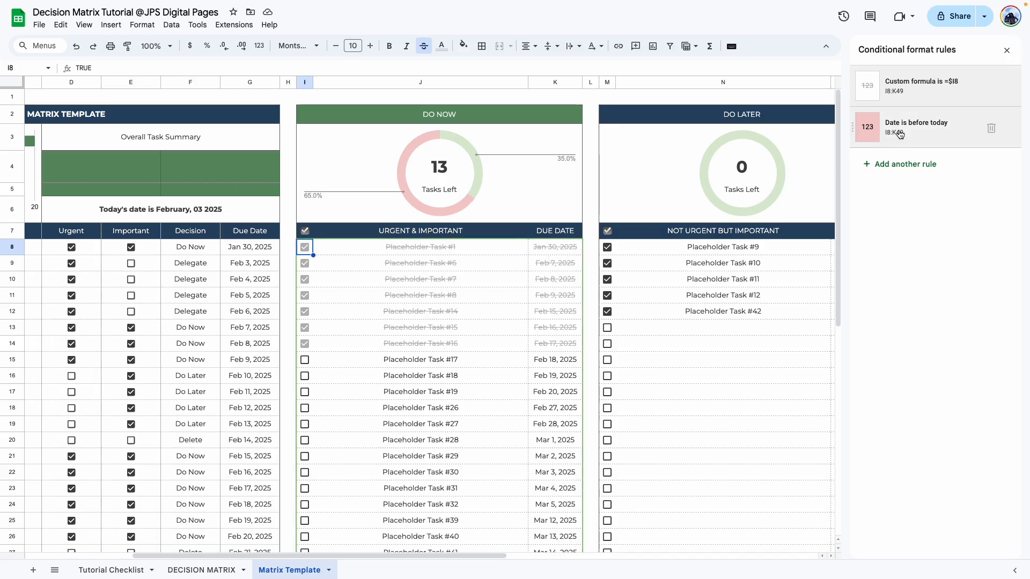
Add a conditional formatting rule for the Do Later range M8:O49 with the custom formula =$M8
{"action": "left_click", "coordinate": [723, 423]}
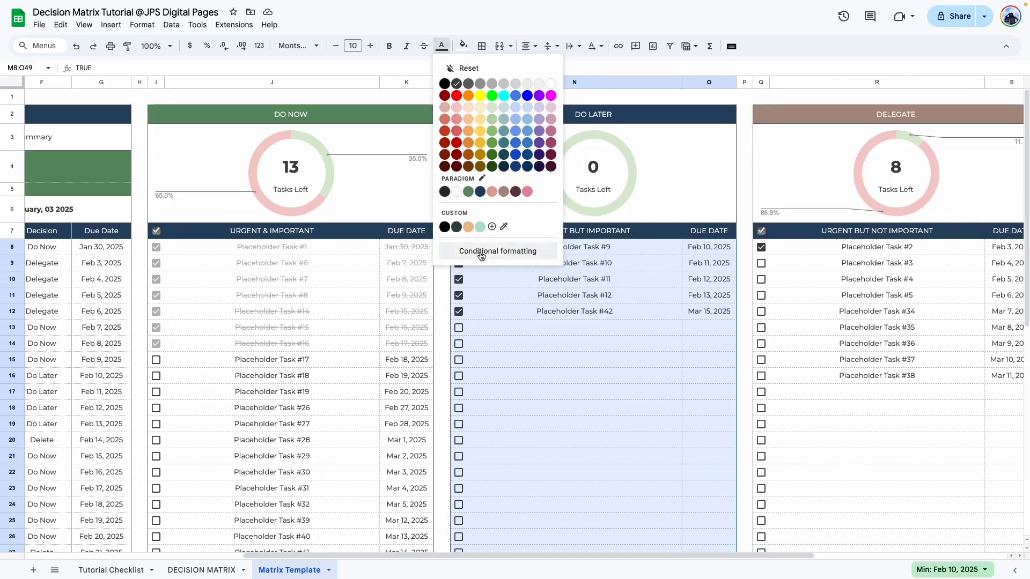
{"action": "left_click", "coordinate": [466, 252]}
{"action": "left_click", "coordinate": [936, 192]}
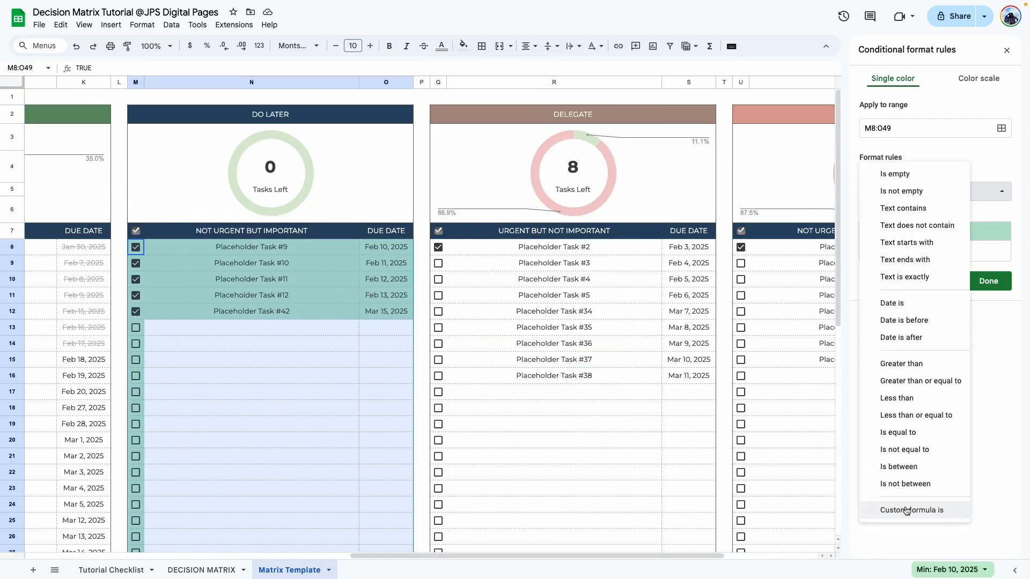
{"action": "left_click", "coordinate": [911, 510]}
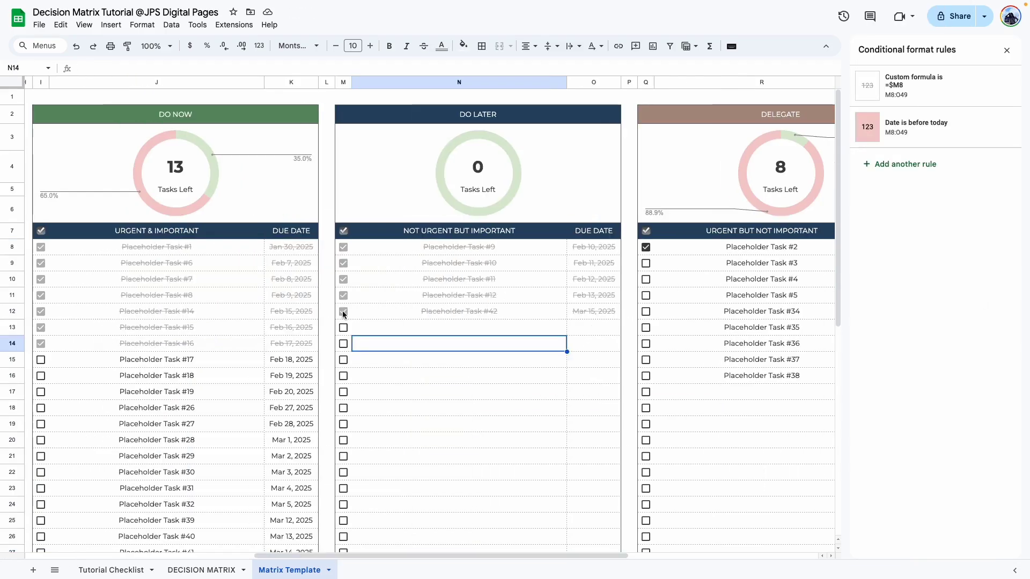
Locate the empty Overall Task Summary cells D4:G5 and switch to the DECISION MATRIX reference sheet
{"action": "scroll", "coordinate": [471, 377], "scroll_direction": "left", "scroll_amount": 5}
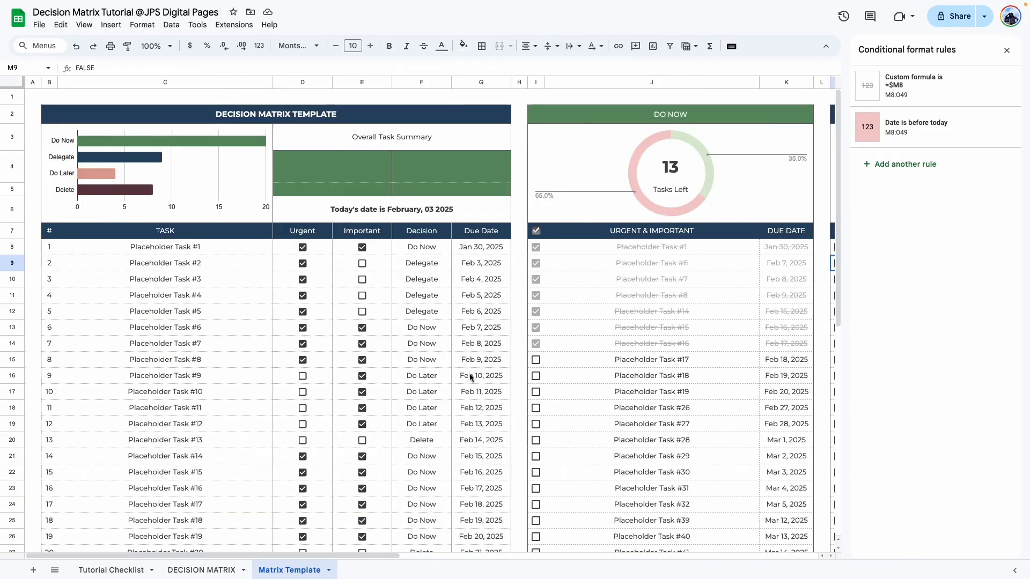
{"action": "mouse_move", "coordinate": [36, 25]}
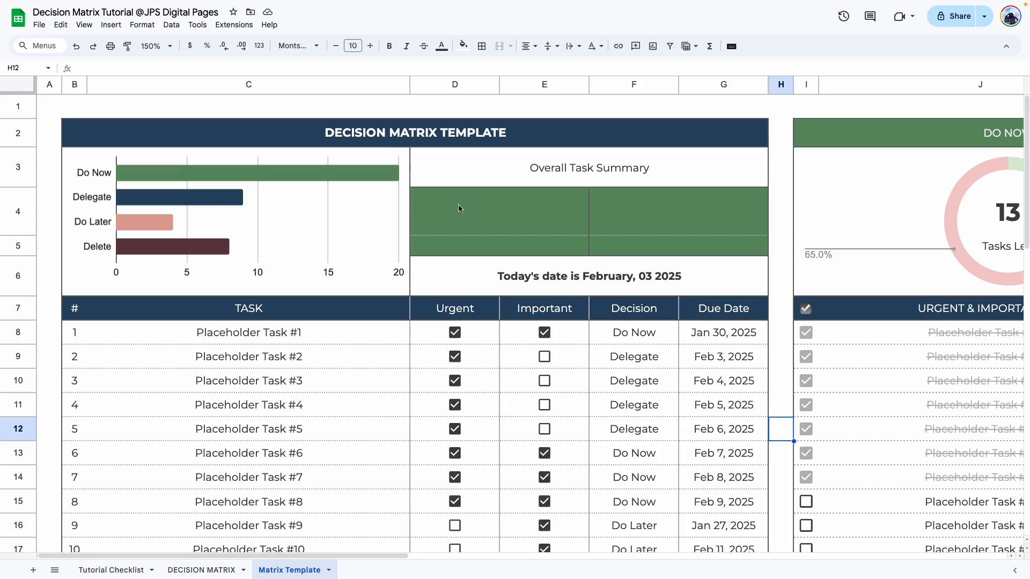
{"action": "left_click_drag", "start_coordinate": [459, 210], "coordinate": [651, 240]}
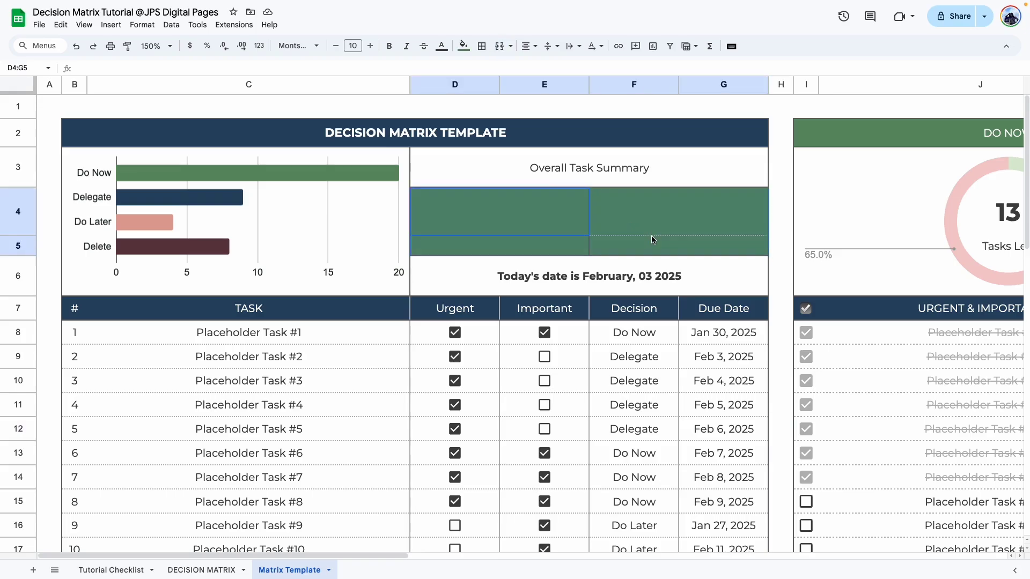
{"action": "left_click", "coordinate": [782, 286]}
{"action": "left_click", "coordinate": [195, 569]}
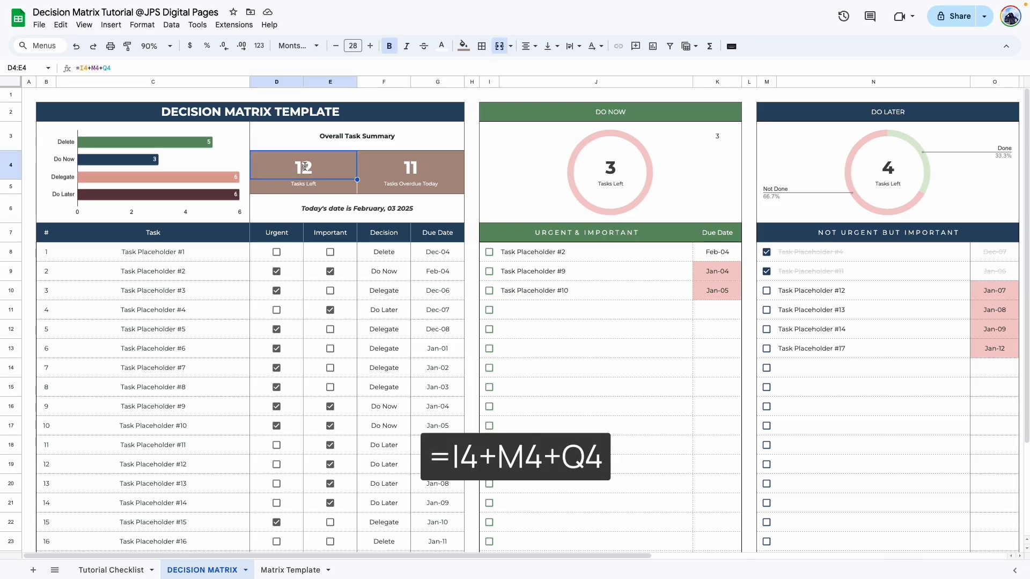
Examine the formula behind Tasks Left in D4 and the adjacent Tasks Overdue Today counter
{"action": "double_click", "coordinate": [305, 167]}
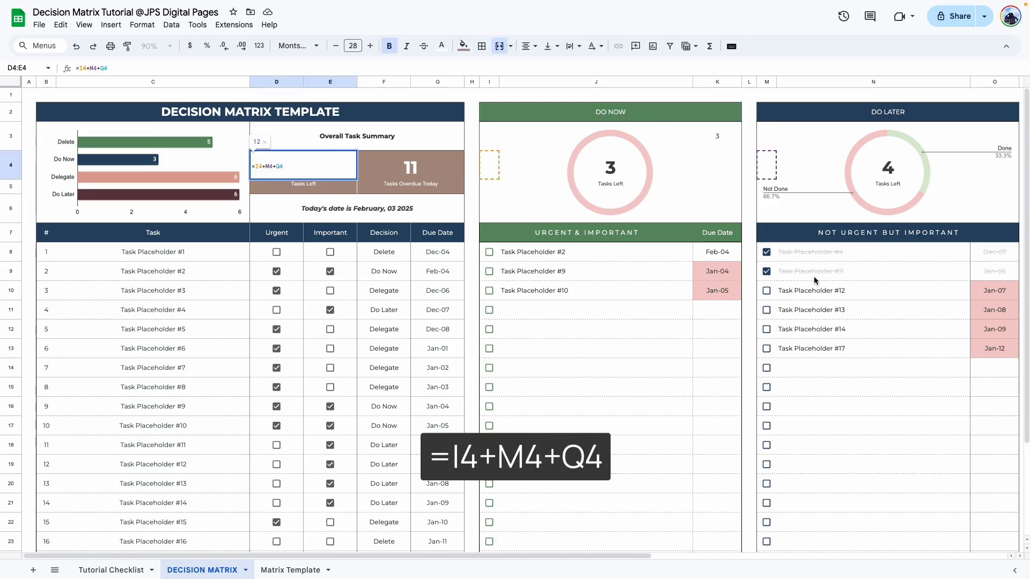
{"action": "left_click", "coordinate": [590, 290]}
{"action": "left_click", "coordinate": [616, 366]}
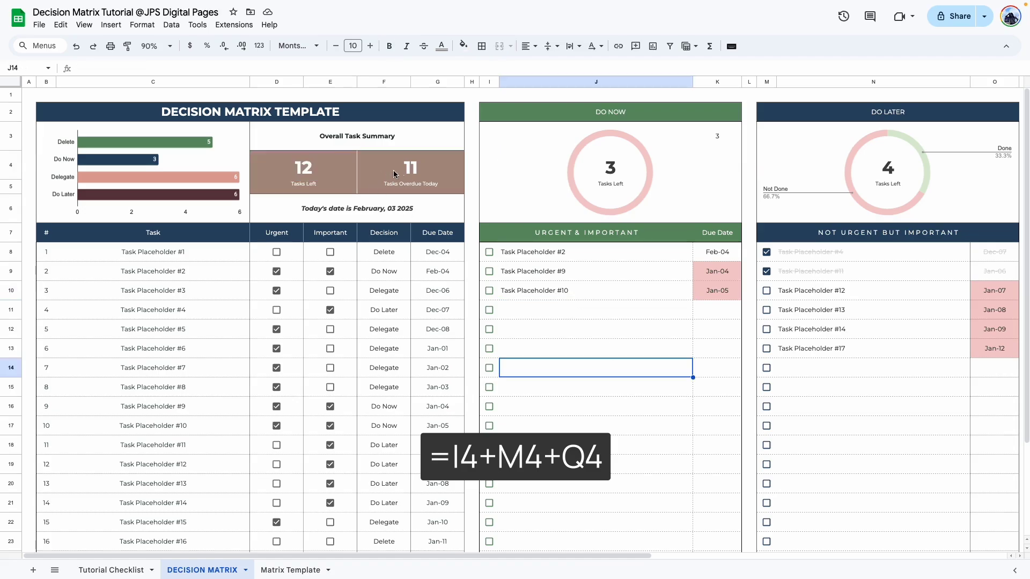
{"action": "left_click", "coordinate": [378, 171]}
{"action": "double_click", "coordinate": [378, 181]}
{"action": "left_click", "coordinate": [593, 357]}
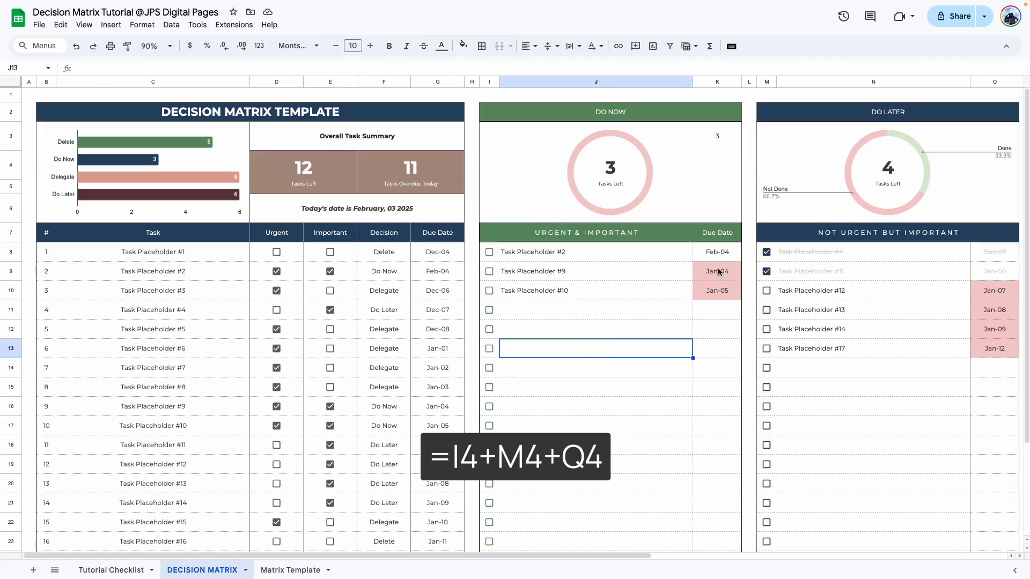
Try marking Task Placeholder #9 in the Do Now section as done, and undo the change
{"action": "left_click", "coordinate": [489, 272]}
{"action": "left_click", "coordinate": [543, 331]}
{"action": "key", "text": "ctrl+z"}
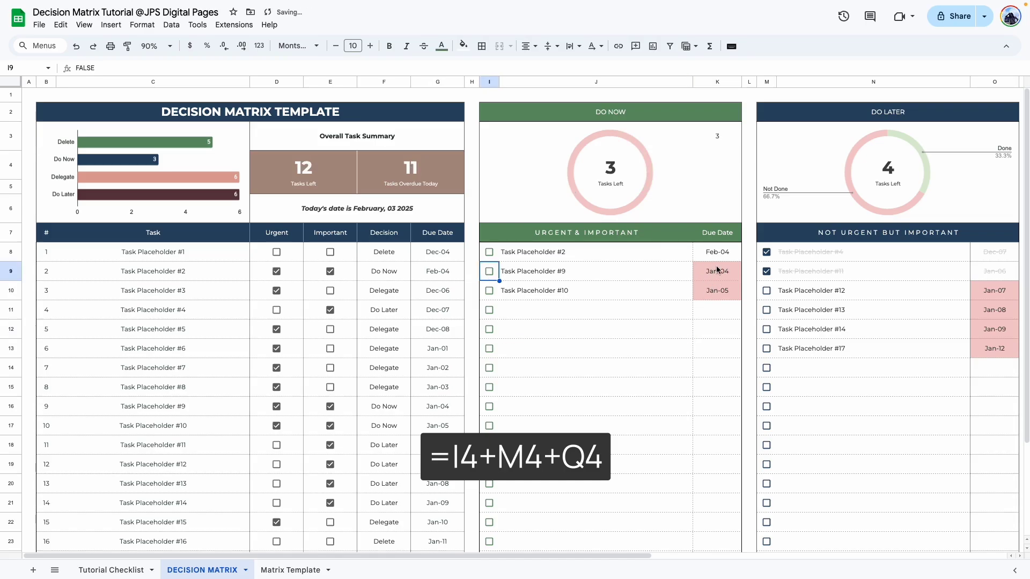
Set the due date of Task Placeholder #9 in G16 to February 4, 2025 to test the overdue counter
{"action": "double_click", "coordinate": [443, 409]}
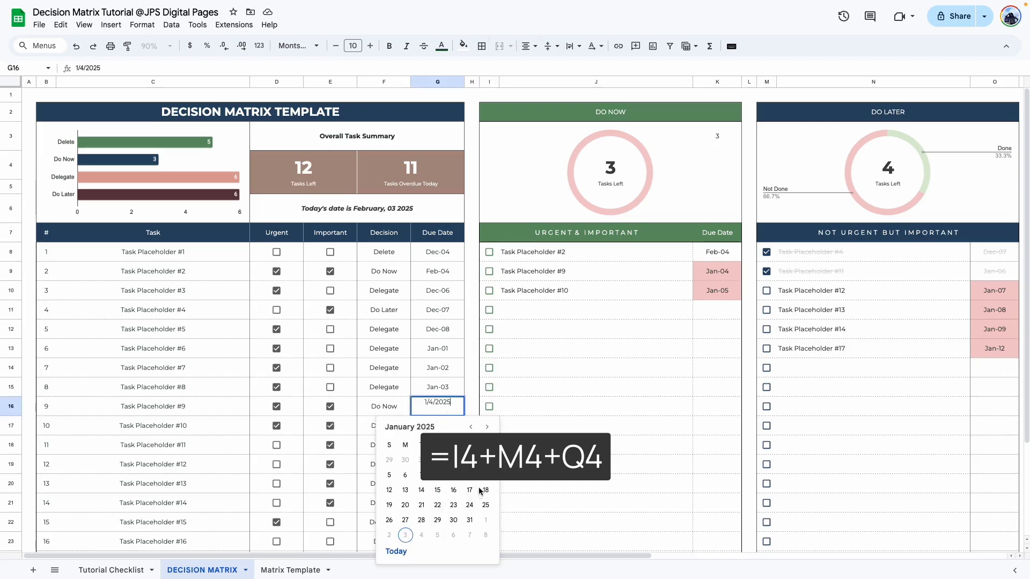
{"action": "left_click", "coordinate": [485, 426]}
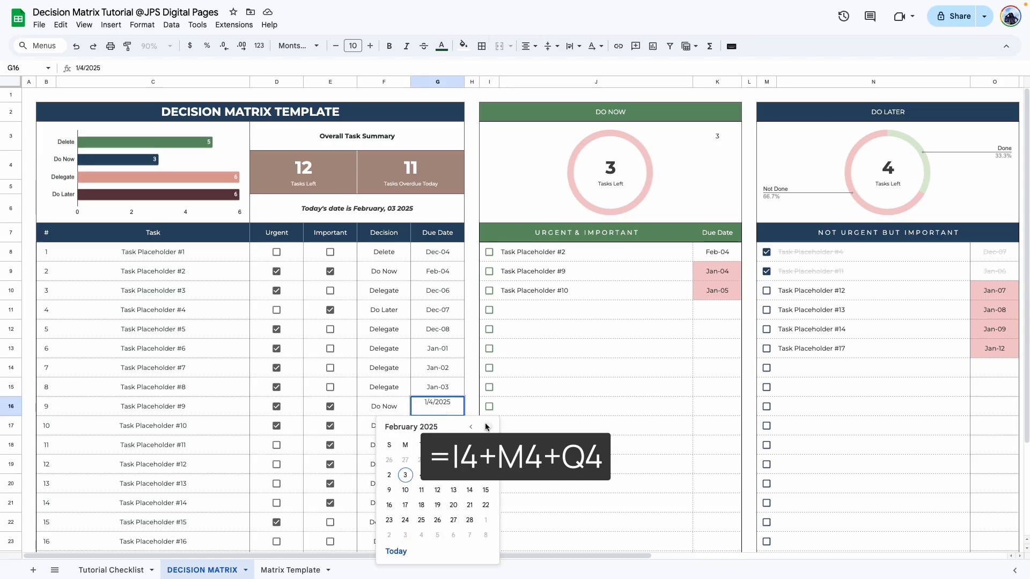
{"action": "left_click", "coordinate": [421, 475]}
{"action": "left_click", "coordinate": [651, 465]}
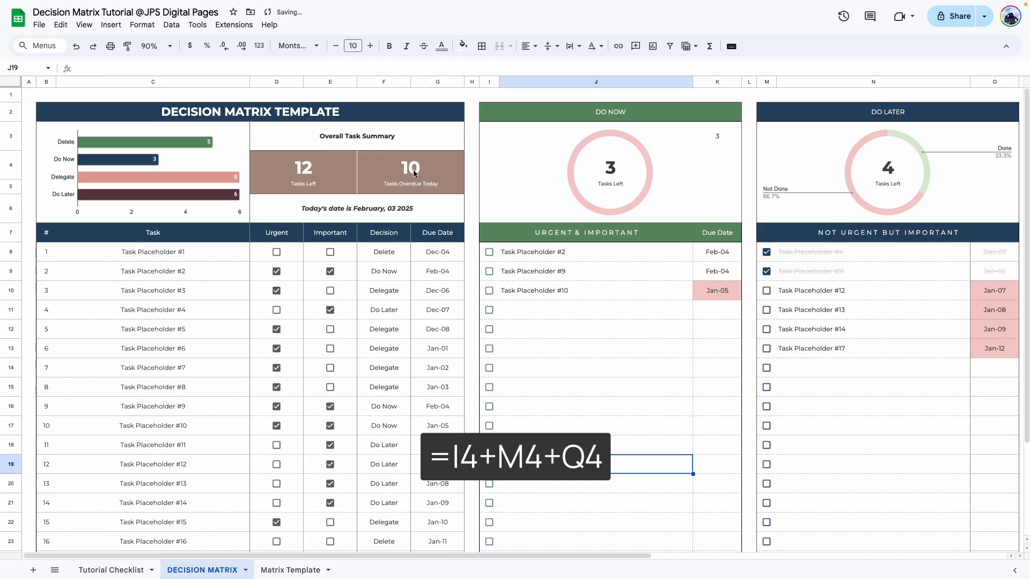
{"action": "left_click", "coordinate": [558, 349]}
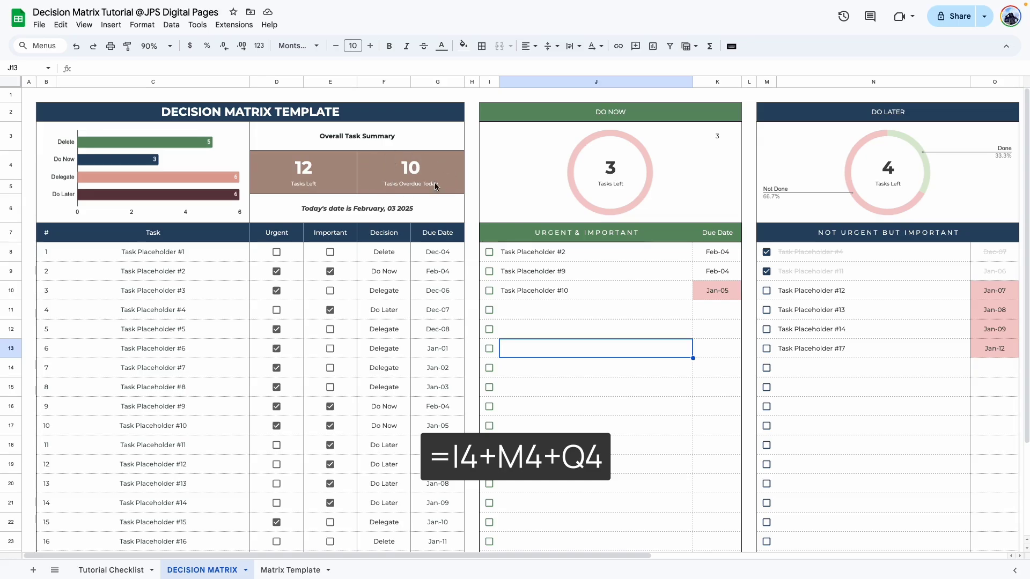
Copy the Tasks Left formula =I4+M4+Q4 from D4 into the same cell of the Matrix Template sheet and open it for checking
{"action": "double_click", "coordinate": [267, 172]}
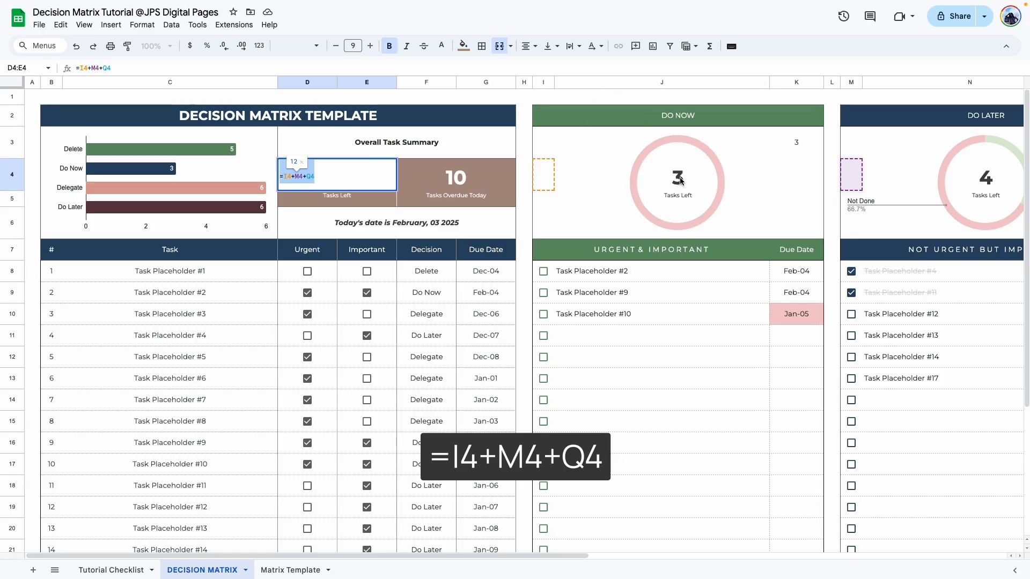
{"action": "left_click_drag", "start_coordinate": [510, 556], "coordinate": [799, 192]}
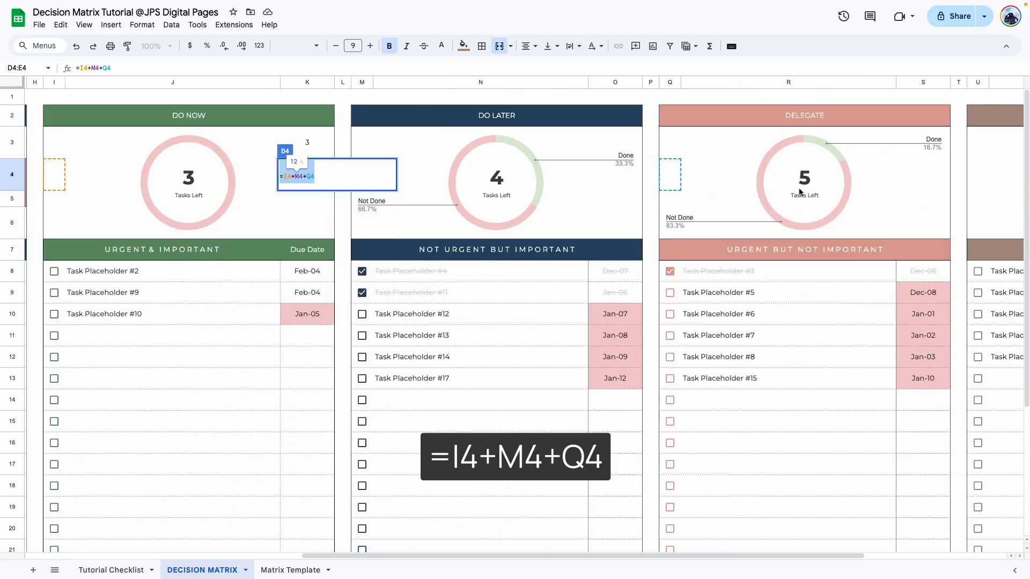
{"action": "key", "text": "Escape"}
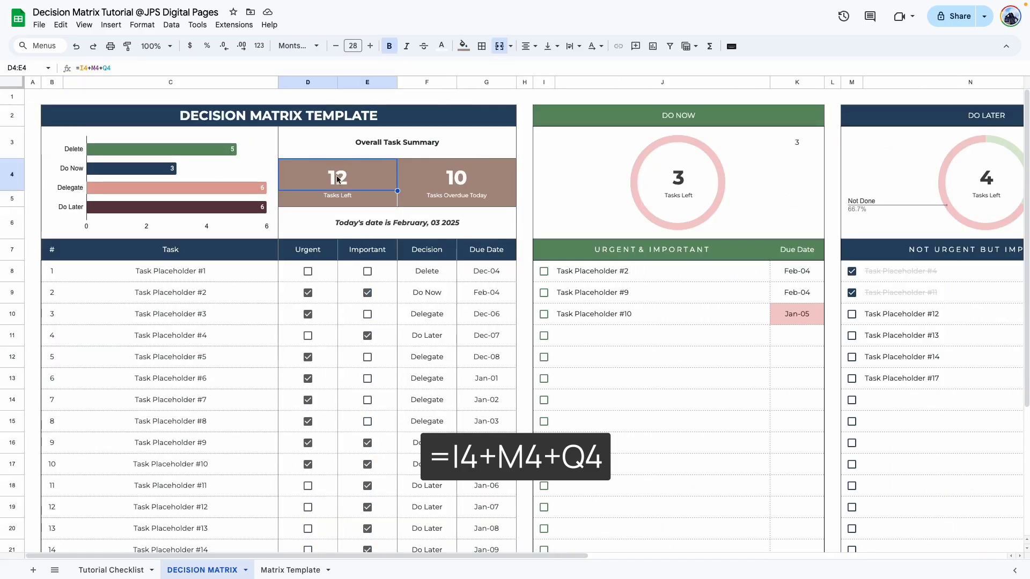
{"action": "right_click", "coordinate": [360, 159]}
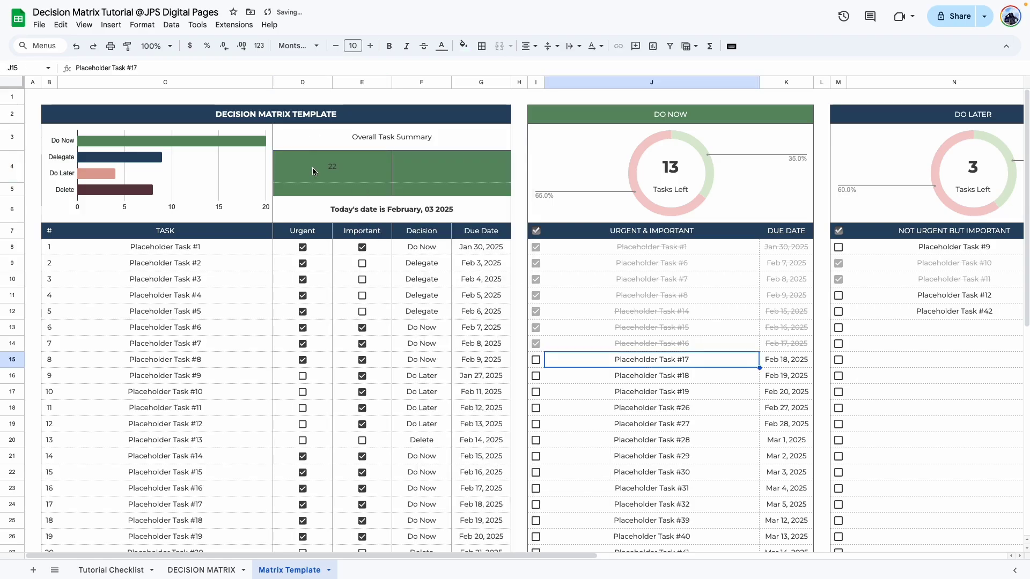
{"action": "double_click", "coordinate": [313, 170]}
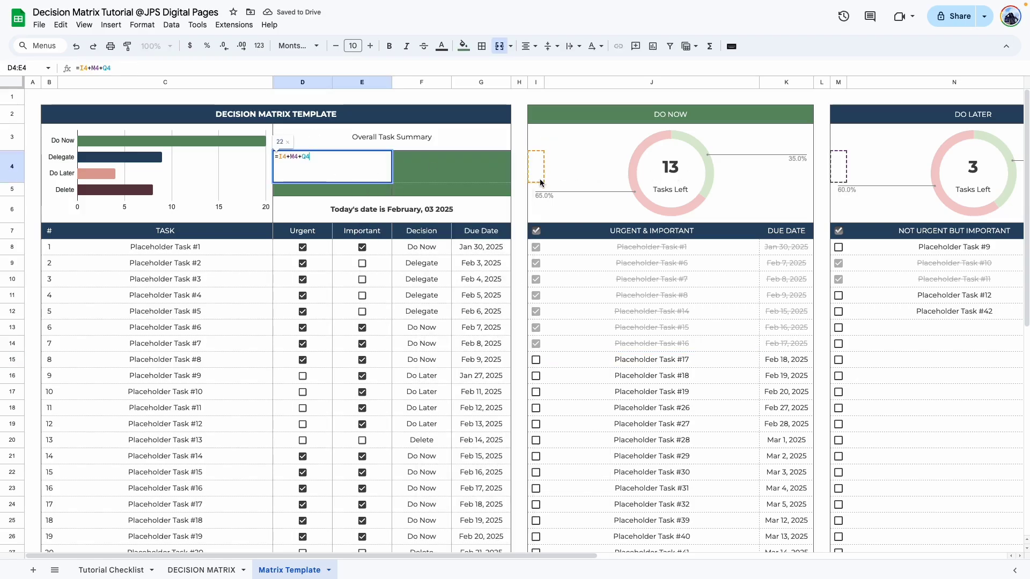
Accept the Tasks Left formula in D4 and set the text colour of the summary cells D4:G5 to white
{"action": "left_click_drag", "start_coordinate": [579, 560], "coordinate": [490, 550]}
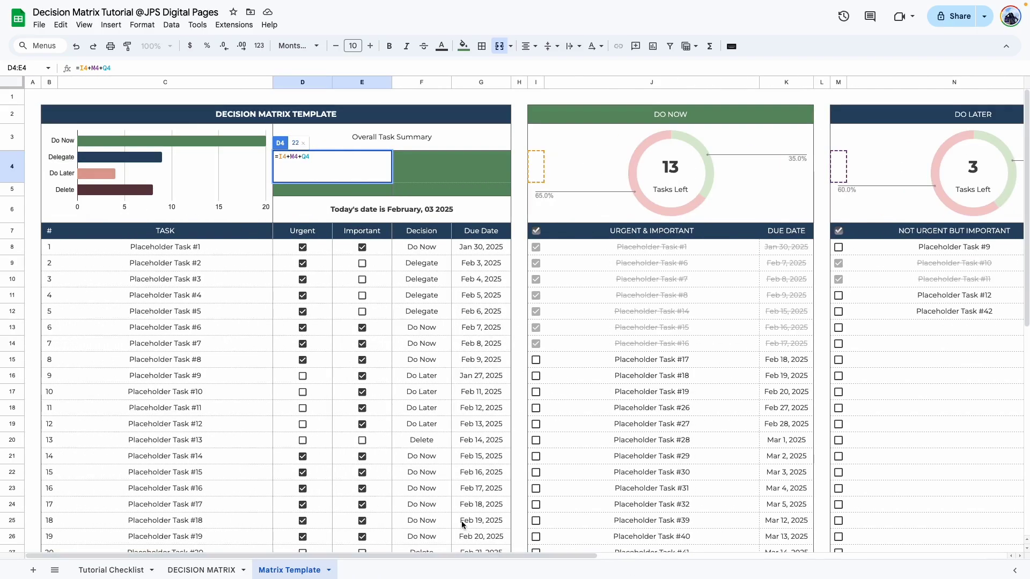
{"action": "key", "text": "Return"}
{"action": "left_click_drag", "start_coordinate": [370, 161], "coordinate": [483, 189]}
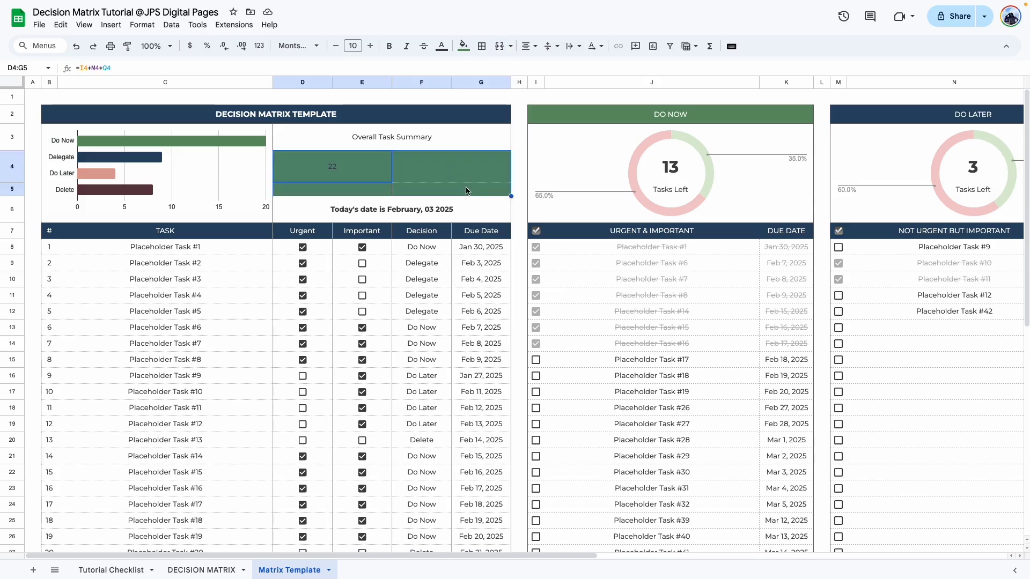
{"action": "left_click", "coordinate": [449, 48]}
{"action": "left_click", "coordinate": [550, 83]}
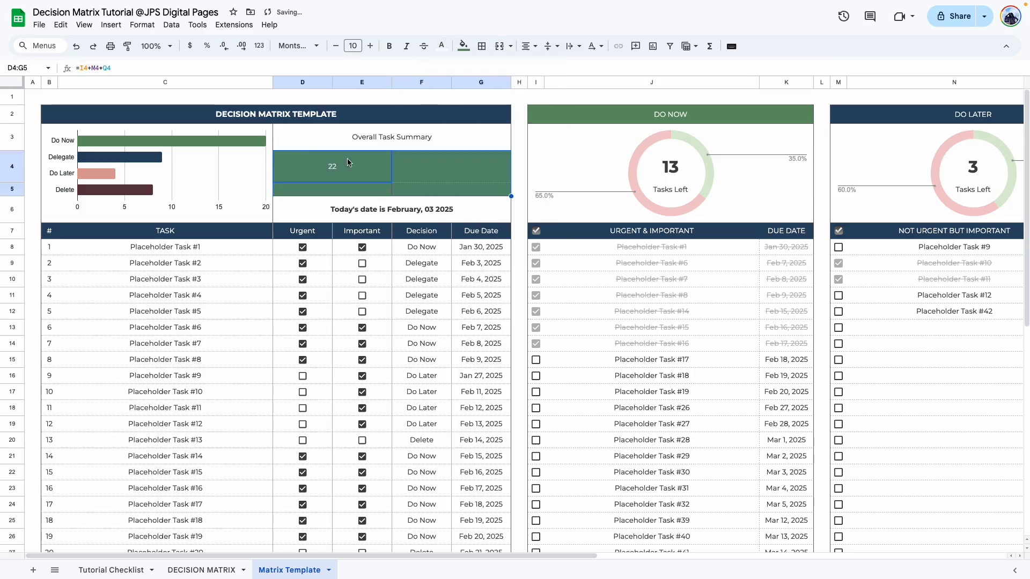
Format the counter cells D4:G4 as bold text at font size 24
{"action": "left_click", "coordinate": [445, 175]}
{"action": "left_click", "coordinate": [381, 170], "text": "shift"}
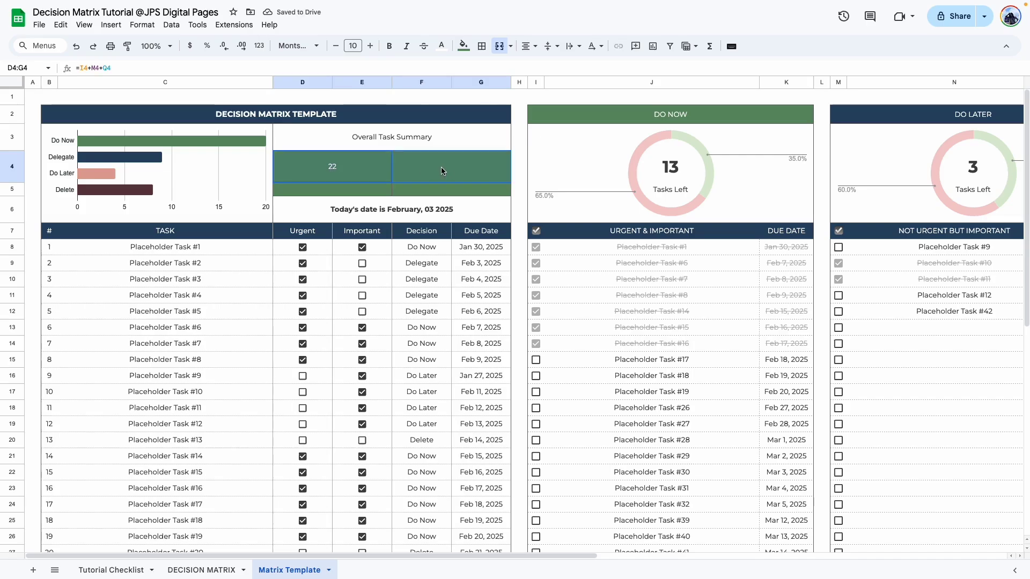
{"action": "left_click", "coordinate": [352, 45]}
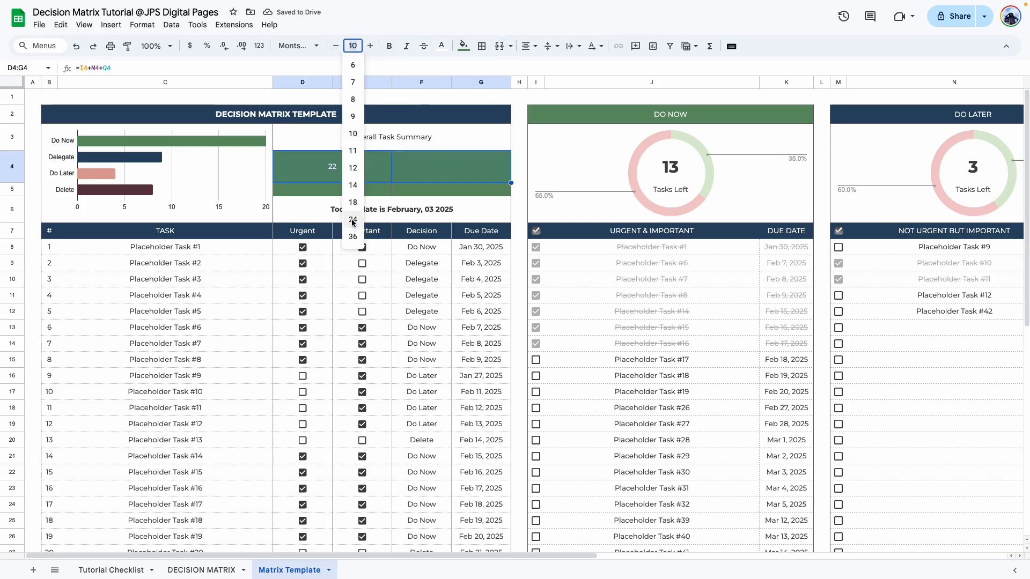
{"action": "left_click", "coordinate": [352, 219]}
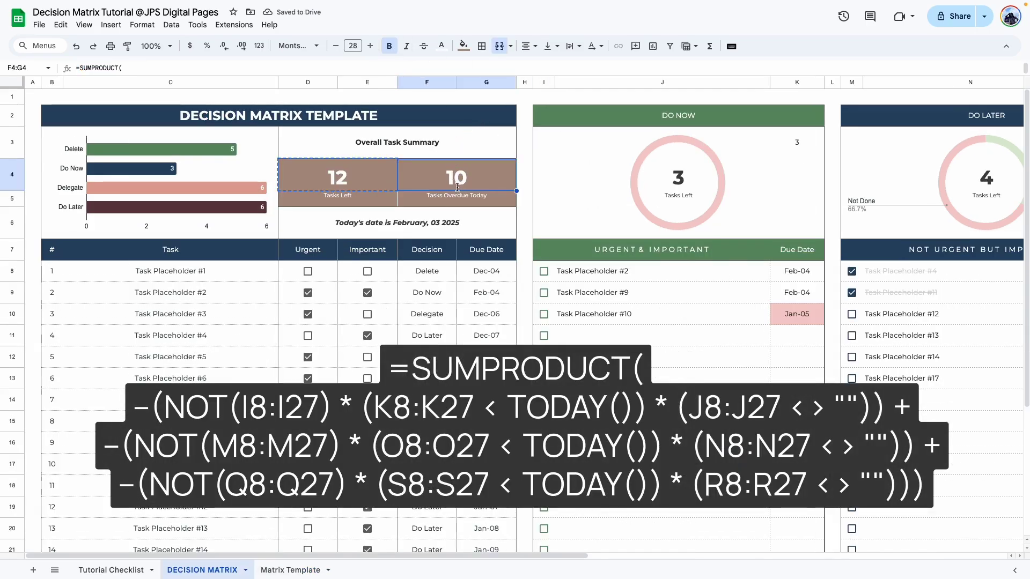
Copy the Tasks Overdue Today SUMPRODUCT formula from F4 of the DECISION MATRIX sheet into F4 of the Matrix Template sheet
{"action": "double_click", "coordinate": [457, 187]}
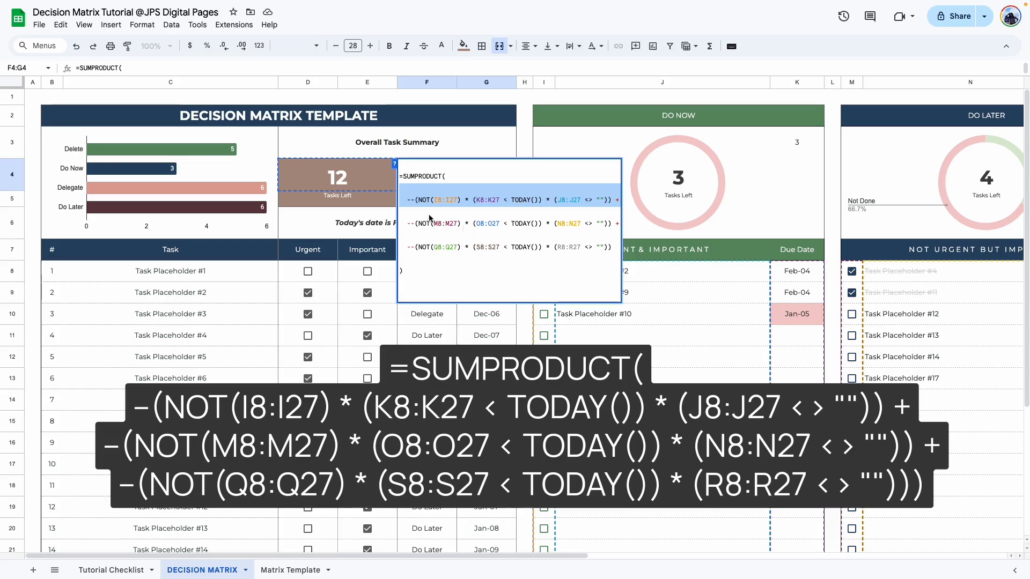
{"action": "key", "text": "ctrl+a"}
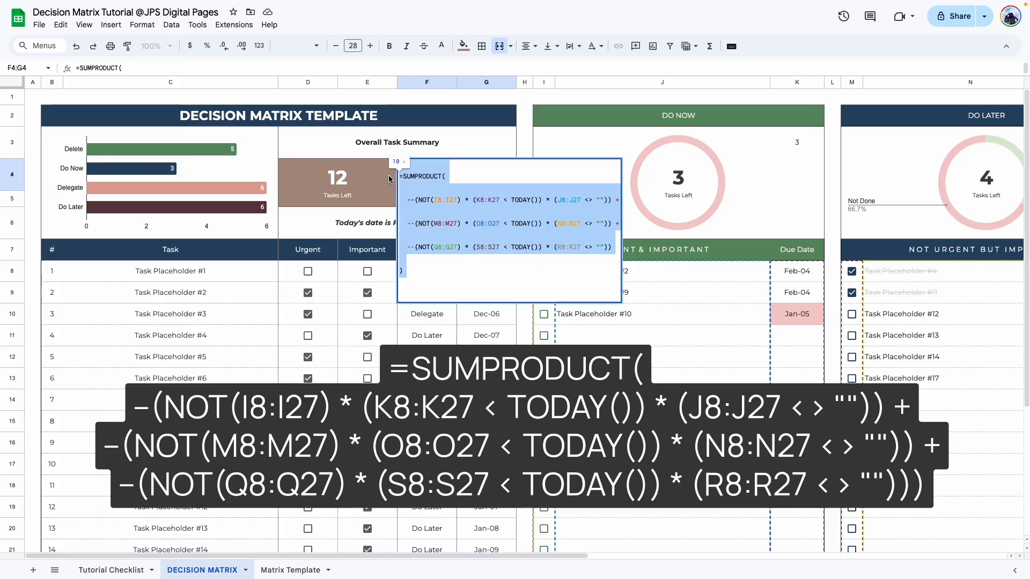
{"action": "key", "text": "Escape"}
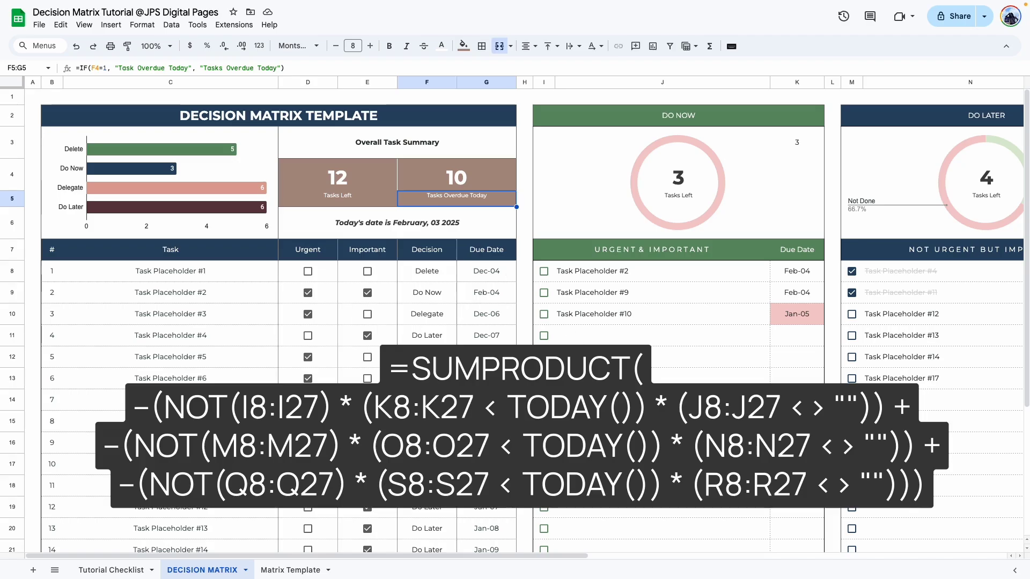
{"action": "left_click", "coordinate": [289, 570]}
{"action": "left_click", "coordinate": [419, 171]}
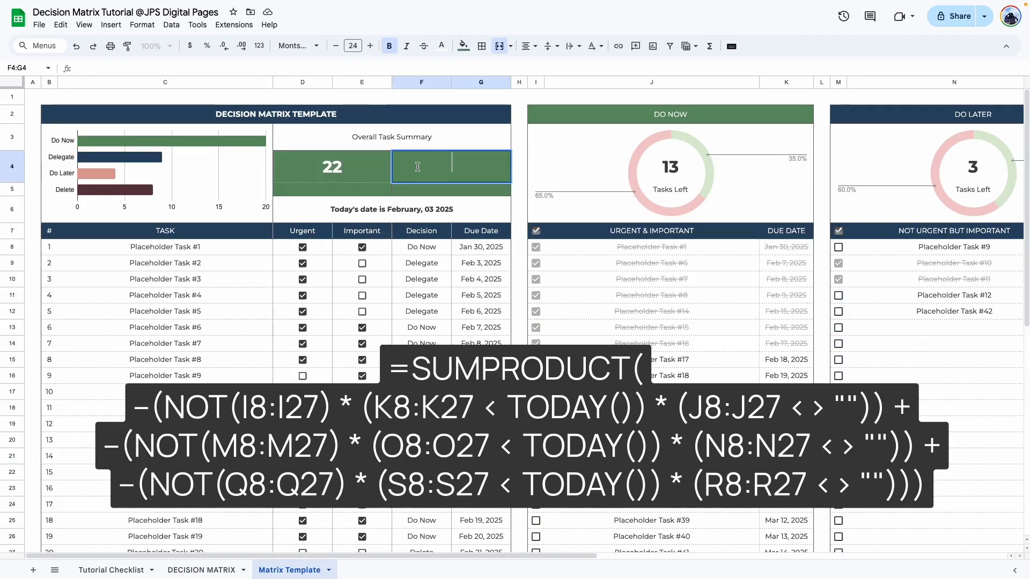
{"action": "double_click", "coordinate": [417, 167]}
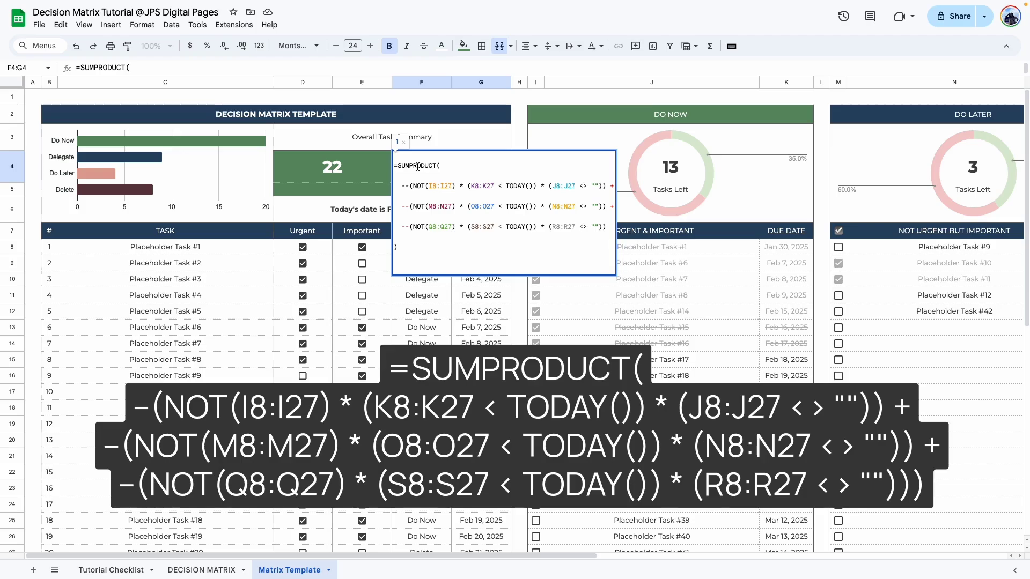
{"action": "key", "text": "Return"}
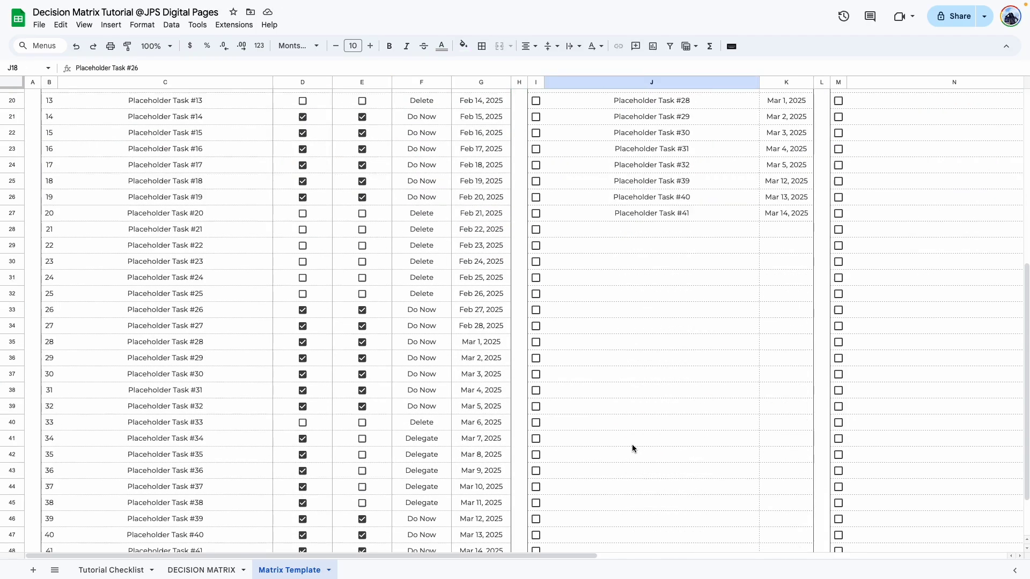
Examine the counter formulas in D4 and F4 and compare the F4 row ranges with the last task rows on both sheets
{"action": "scroll", "coordinate": [633, 449], "scroll_direction": "down", "scroll_amount": 1}
{"action": "scroll", "coordinate": [633, 448], "scroll_direction": "up", "scroll_amount": 7}
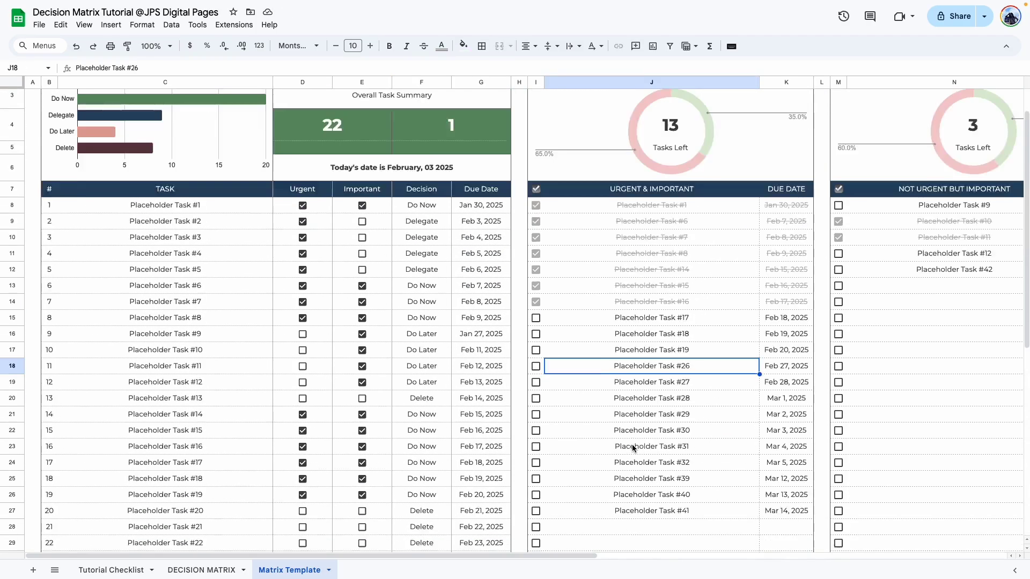
{"action": "scroll", "coordinate": [633, 448], "scroll_direction": "up", "scroll_amount": 1}
{"action": "left_click", "coordinate": [452, 173]}
{"action": "double_click", "coordinate": [452, 172]}
{"action": "left_click", "coordinate": [343, 171]}
{"action": "double_click", "coordinate": [344, 168]}
{"action": "double_click", "coordinate": [449, 170]}
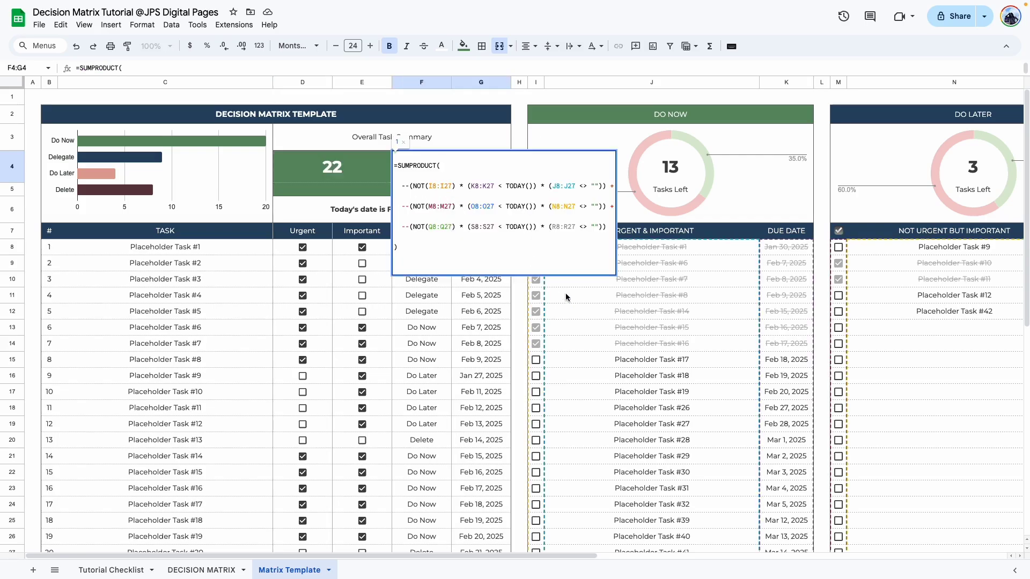
{"action": "scroll", "coordinate": [669, 359], "scroll_direction": "down", "scroll_amount": 5}
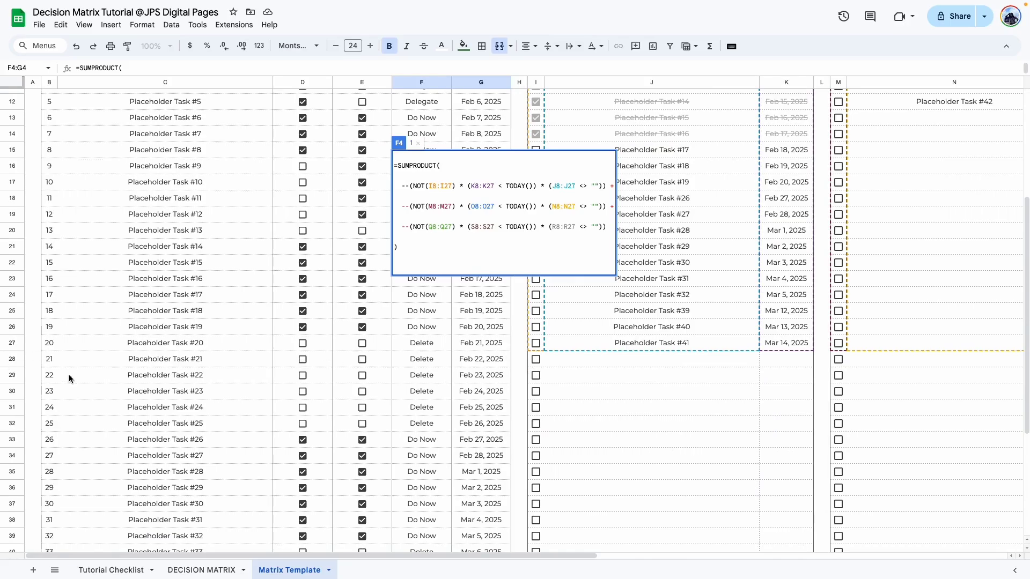
{"action": "left_click", "coordinate": [649, 410]}
{"action": "left_click", "coordinate": [207, 569]}
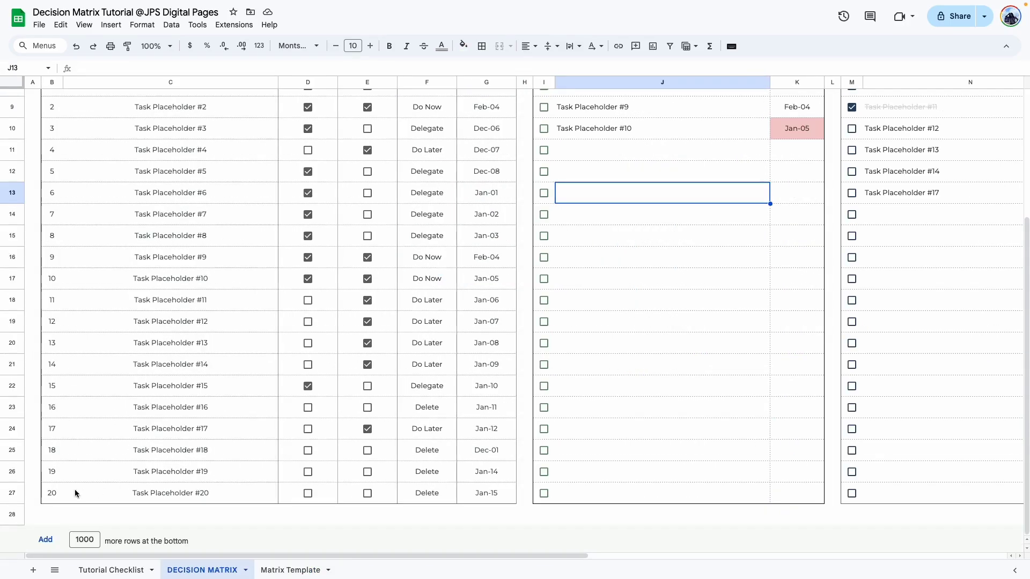
{"action": "left_click", "coordinate": [289, 569]}
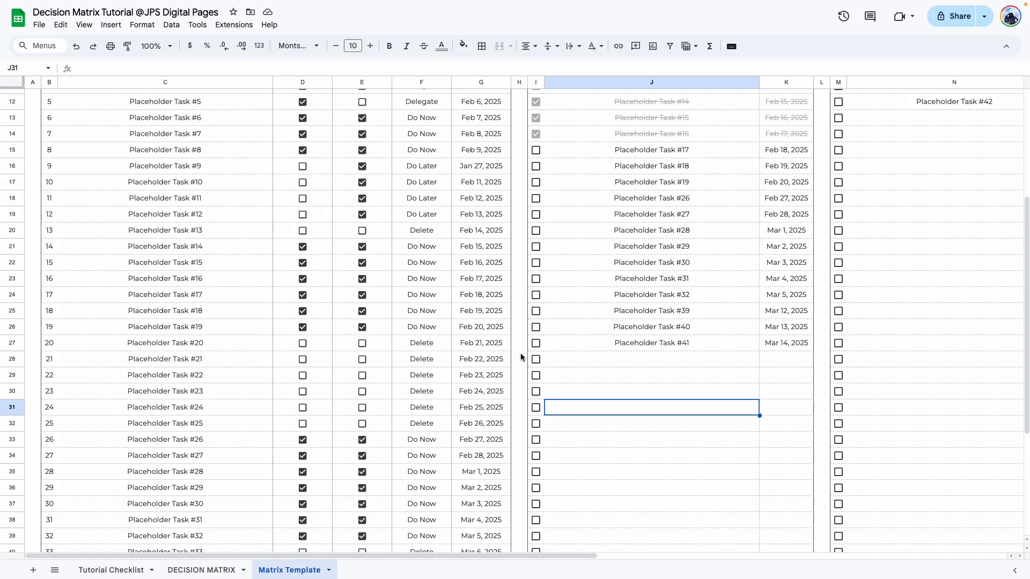
{"action": "scroll", "coordinate": [498, 263], "scroll_direction": "up", "scroll_amount": 5}
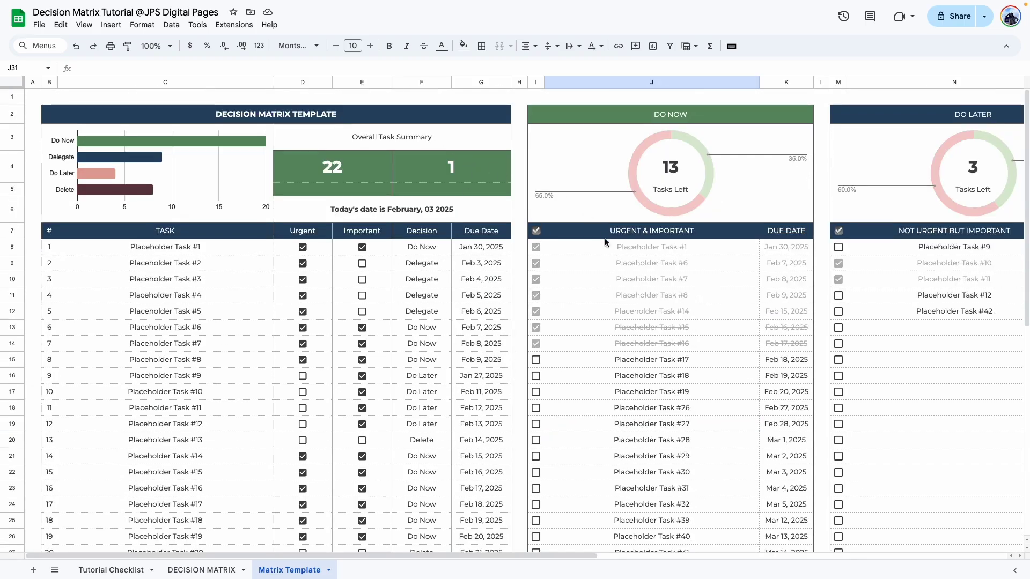
{"action": "scroll", "coordinate": [597, 276], "scroll_direction": "down", "scroll_amount": 8}
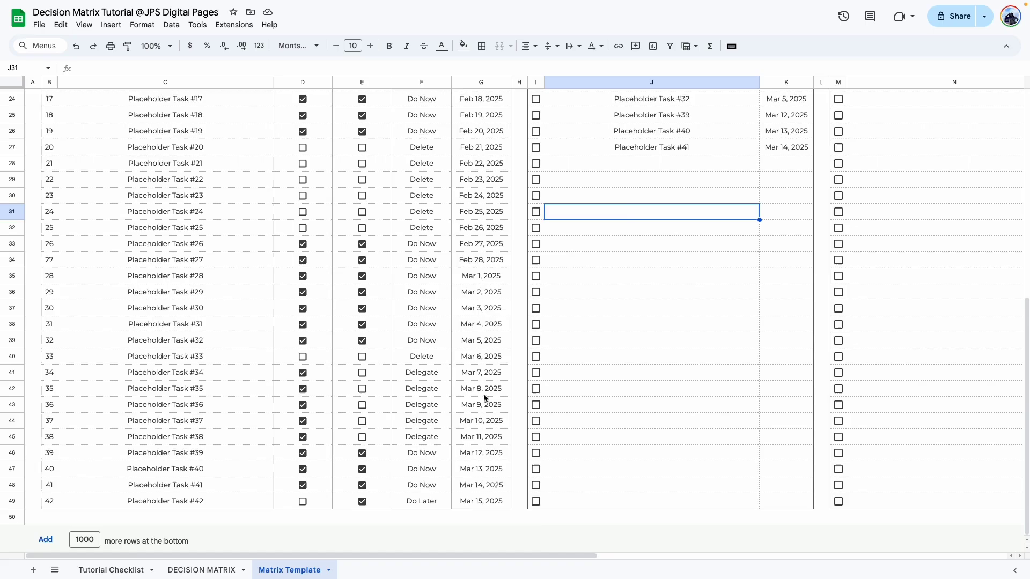
In the F4 overdue formula, make the Do Now ranges open-ended as I8:I, K8:K and J8:J
{"action": "scroll", "coordinate": [457, 270], "scroll_direction": "up", "scroll_amount": 7}
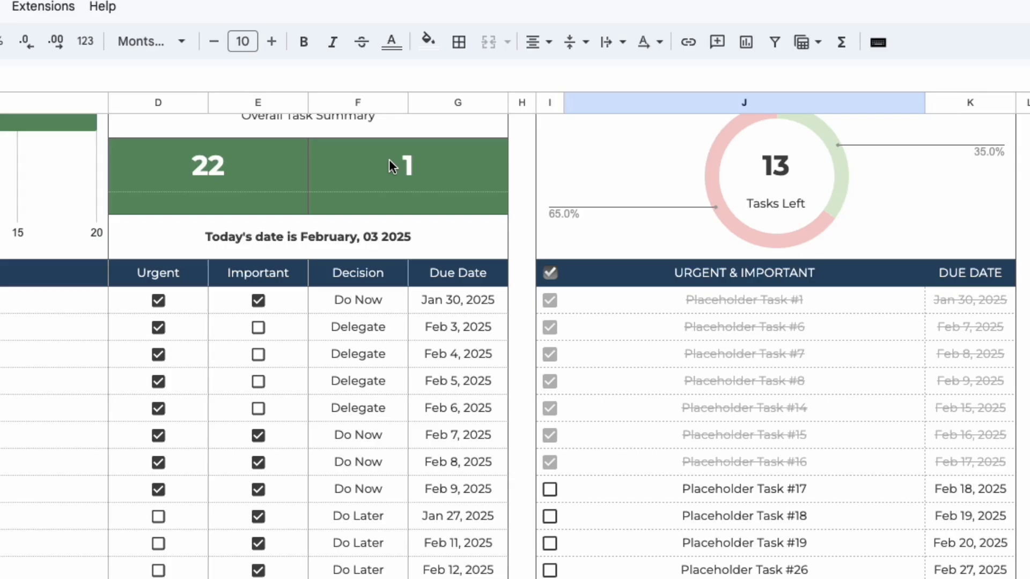
{"action": "double_click", "coordinate": [388, 159]}
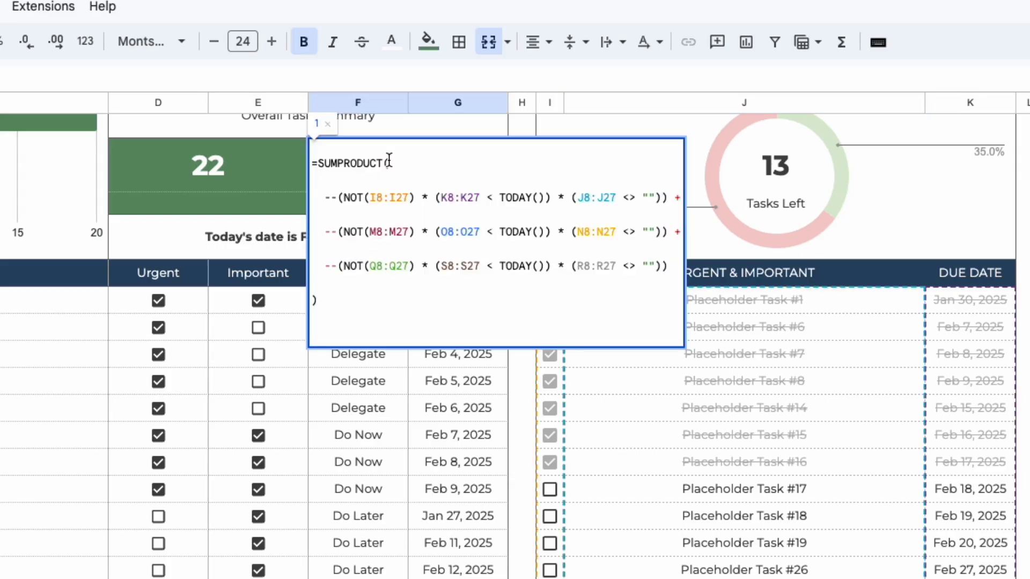
{"action": "double_click", "coordinate": [404, 197]}
{"action": "left_click", "coordinate": [407, 199]}
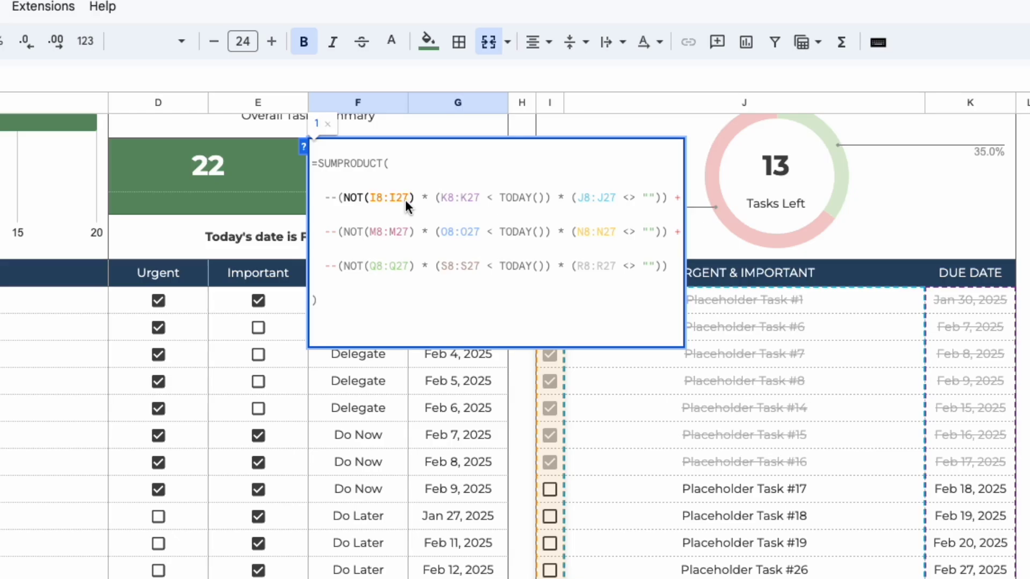
{"action": "key", "text": "BackSpace"}
{"action": "key", "text": "BackSpace"}
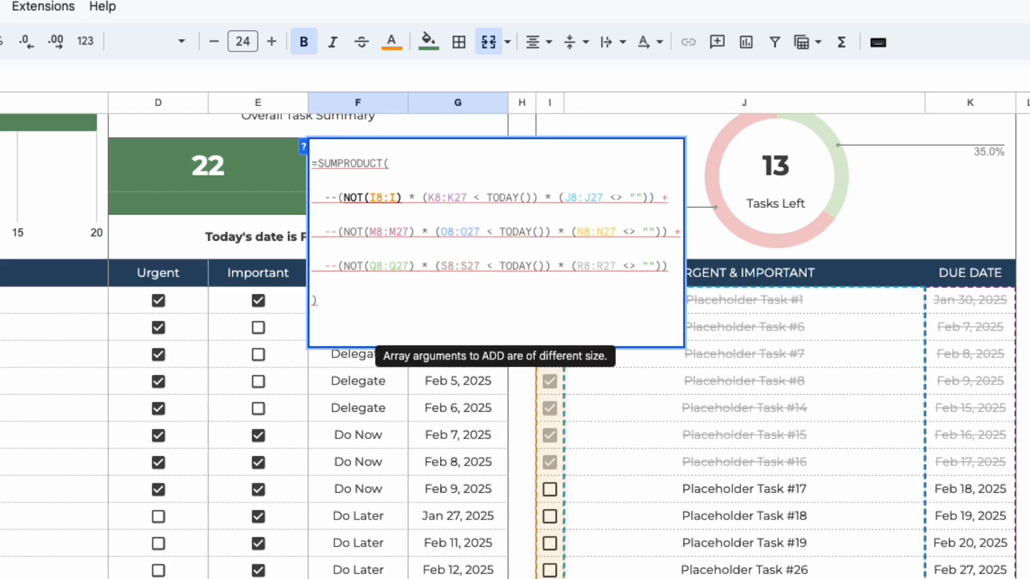
{"action": "left_click", "coordinate": [465, 196]}
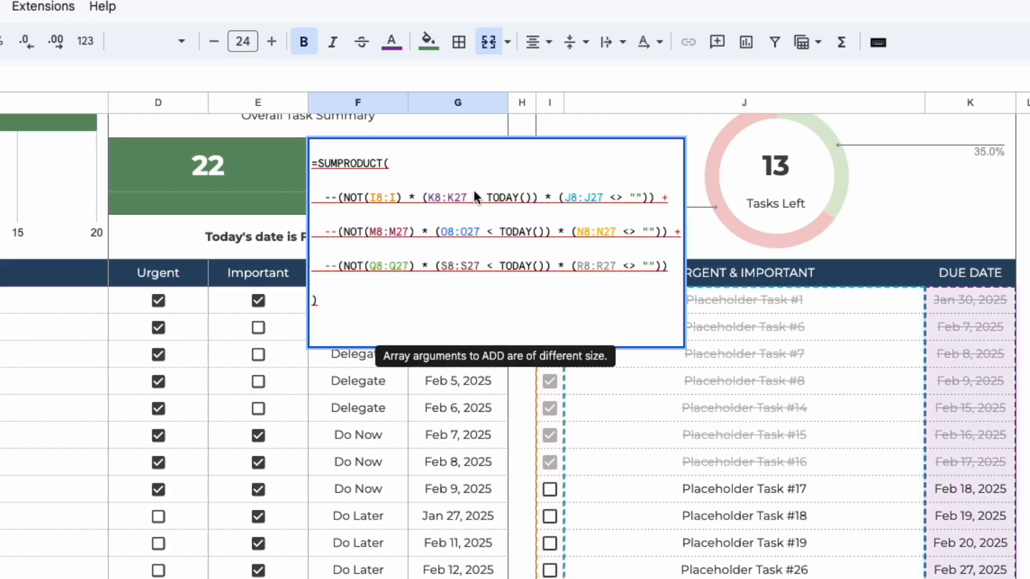
{"action": "key", "text": "BackSpace"}
{"action": "key", "text": "BackSpace"}
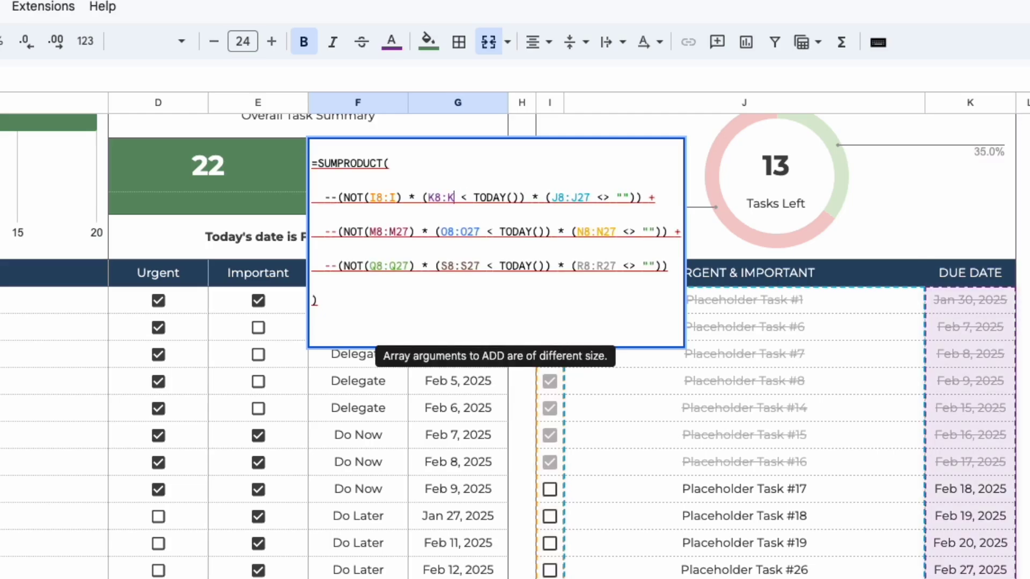
{"action": "left_click", "coordinate": [591, 195]}
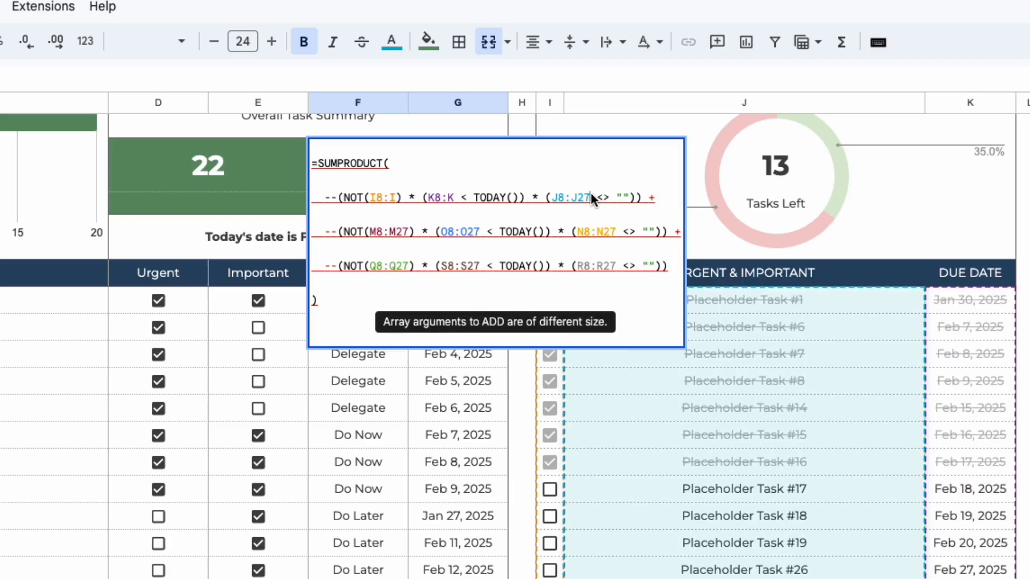
{"action": "key", "text": "BackSpace"}
{"action": "key", "text": "BackSpace"}
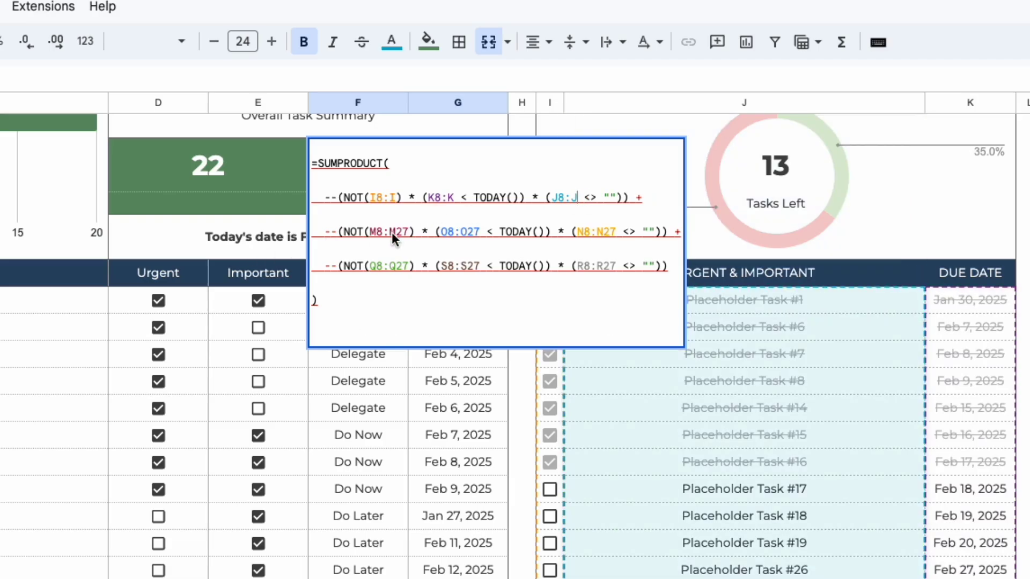
Make the Do Later ranges in the F4 formula open-ended as M8:M, O8:O and N8:N
{"action": "left_click", "coordinate": [409, 232]}
{"action": "key", "text": "BackSpace"}
{"action": "key", "text": "BackSpace"}
{"action": "left_click", "coordinate": [479, 231]}
{"action": "key", "text": "BackSpace"}
{"action": "key", "text": "BackSpace"}
{"action": "left_click", "coordinate": [616, 232]}
{"action": "key", "text": "BackSpace"}
{"action": "key", "text": "BackSpace"}
Make the Delegate ranges in the F4 formula open-ended as Q8:Q, S8:S and R8:R, and accept the formula
{"action": "scroll", "coordinate": [400, 245], "scroll_direction": "up", "scroll_amount": 1}
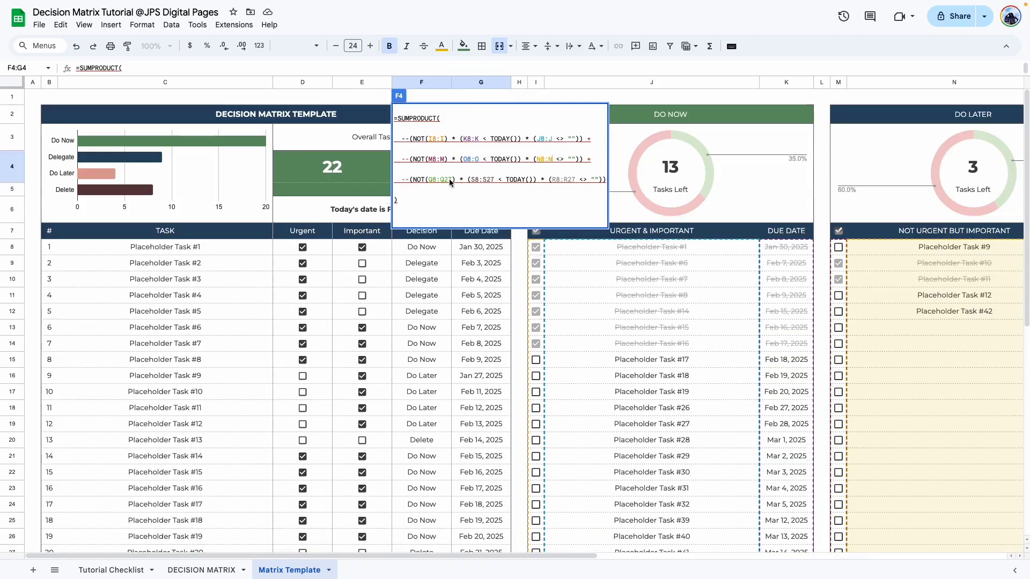
{"action": "left_click", "coordinate": [451, 180]}
{"action": "key", "text": "BackSpace"}
{"action": "key", "text": "BackSpace"}
{"action": "left_click", "coordinate": [486, 180]}
{"action": "key", "text": "BackSpace"}
{"action": "key", "text": "BackSpace"}
{"action": "left_click", "coordinate": [560, 179]}
{"action": "key", "text": "BackSpace"}
{"action": "key", "text": "BackSpace"}
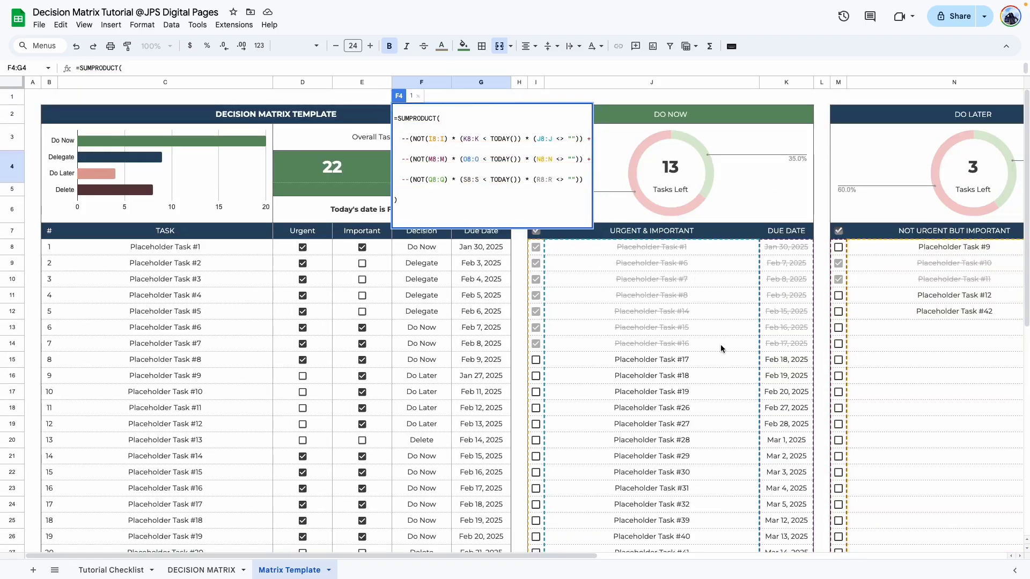
{"action": "scroll", "coordinate": [715, 324], "scroll_direction": "down", "scroll_amount": 7}
{"action": "left_click_drag", "start_coordinate": [573, 554], "coordinate": [864, 563]}
{"action": "key", "text": "Return"}
Mark Placeholder Task #9 in the Do Later section as done and check the summary counters
{"action": "left_click", "coordinate": [479, 173]}
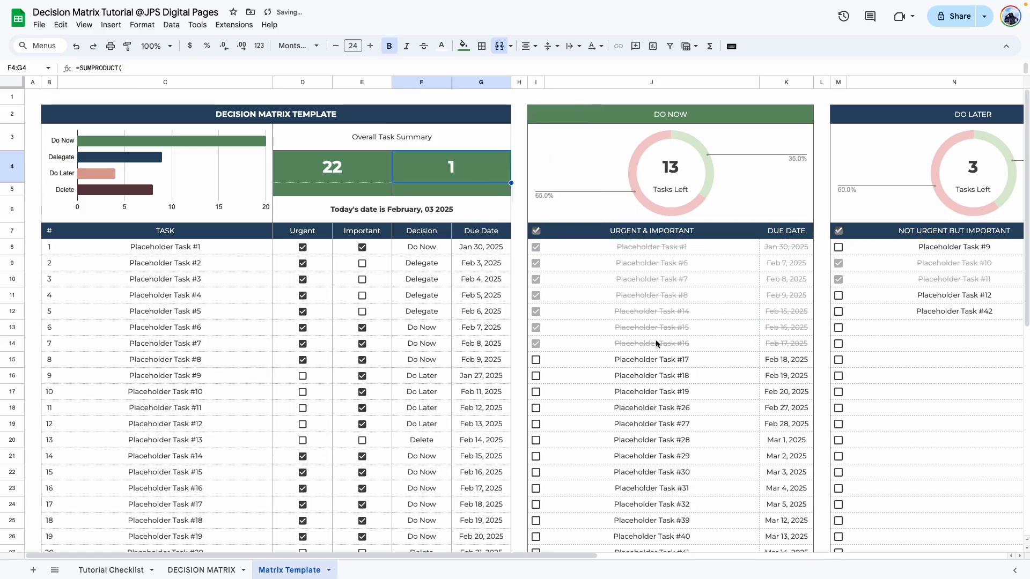
{"action": "left_click_drag", "start_coordinate": [591, 556], "coordinate": [837, 558]}
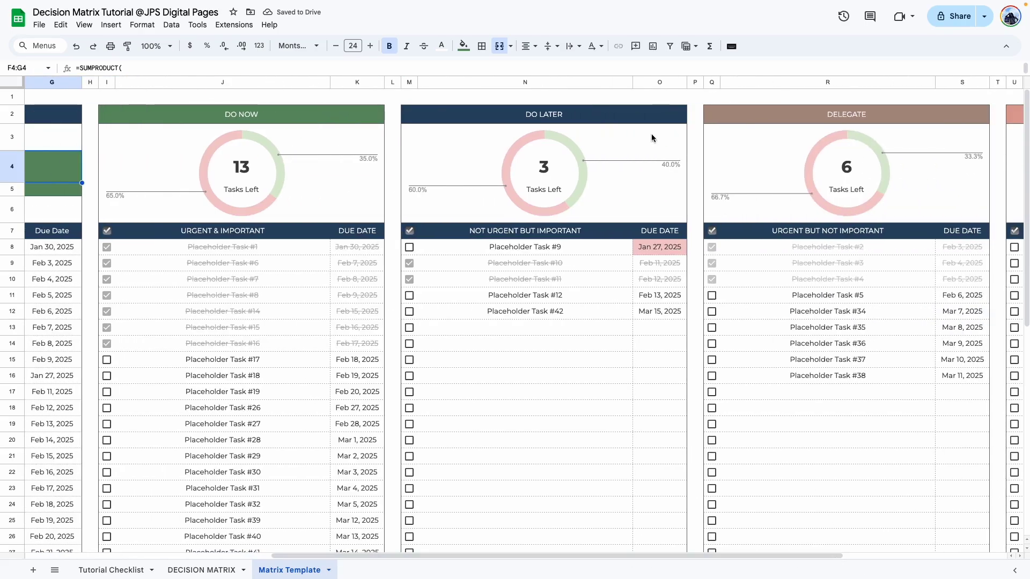
{"action": "left_click", "coordinate": [410, 247]}
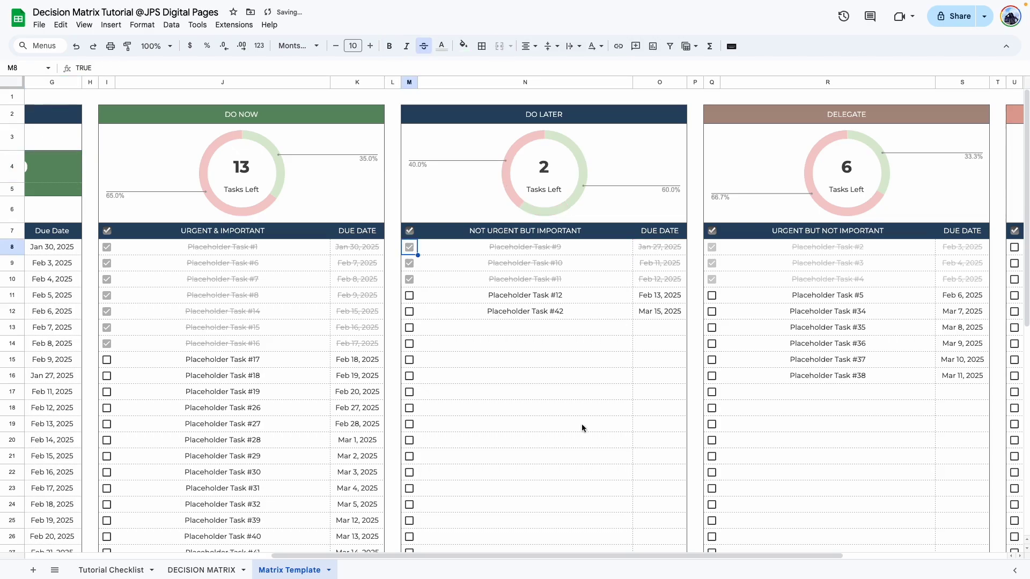
{"action": "left_click_drag", "start_coordinate": [616, 561], "coordinate": [431, 184]}
{"action": "left_click", "coordinate": [322, 344]}
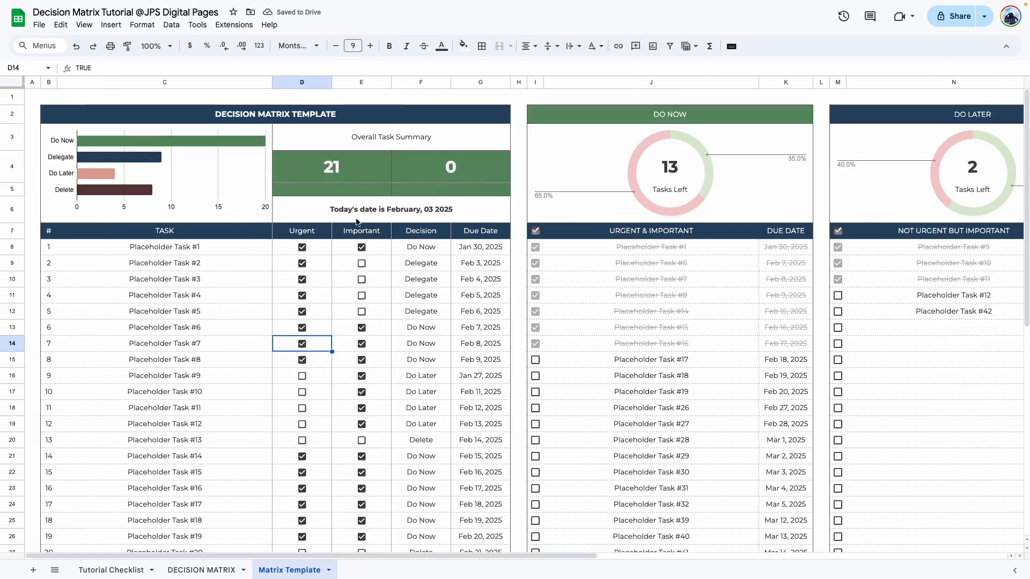
On the DECISION MATRIX sheet, examine the summary caption formulas in D5 and F5 beneath the task counters
{"action": "left_click", "coordinate": [202, 569]}
{"action": "scroll", "coordinate": [593, 172], "scroll_direction": "up", "scroll_amount": 5}
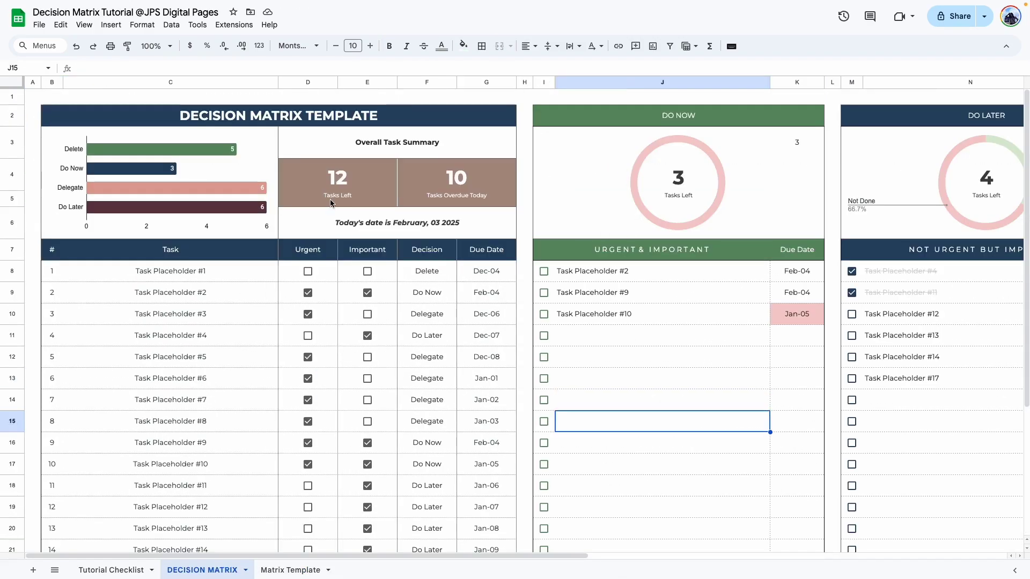
{"action": "left_click_drag", "start_coordinate": [339, 201], "coordinate": [440, 204]}
{"action": "key", "text": "super+c"}
{"action": "left_click", "coordinate": [354, 203]}
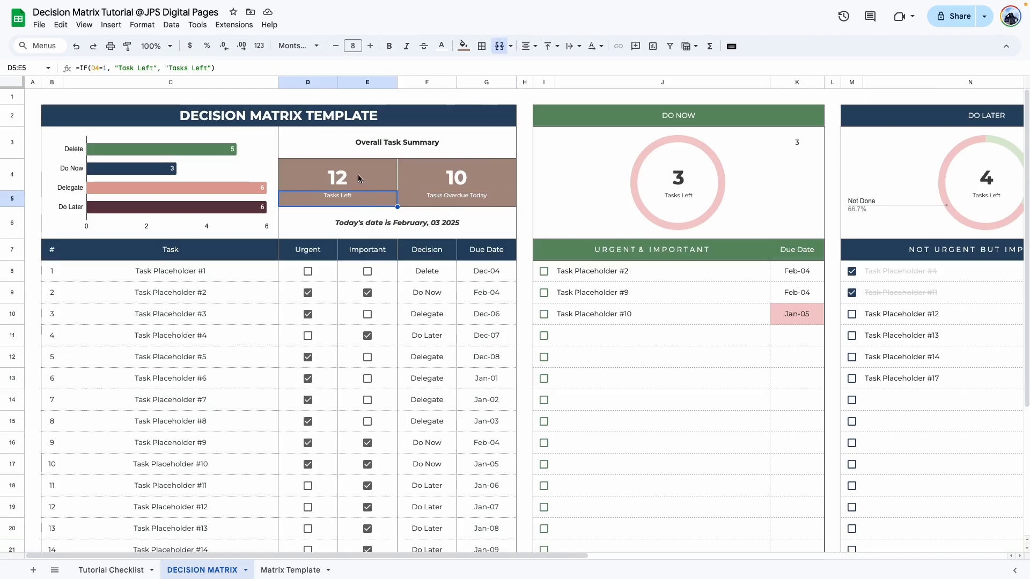
{"action": "left_click", "coordinate": [358, 175]}
{"action": "left_click", "coordinate": [472, 185]}
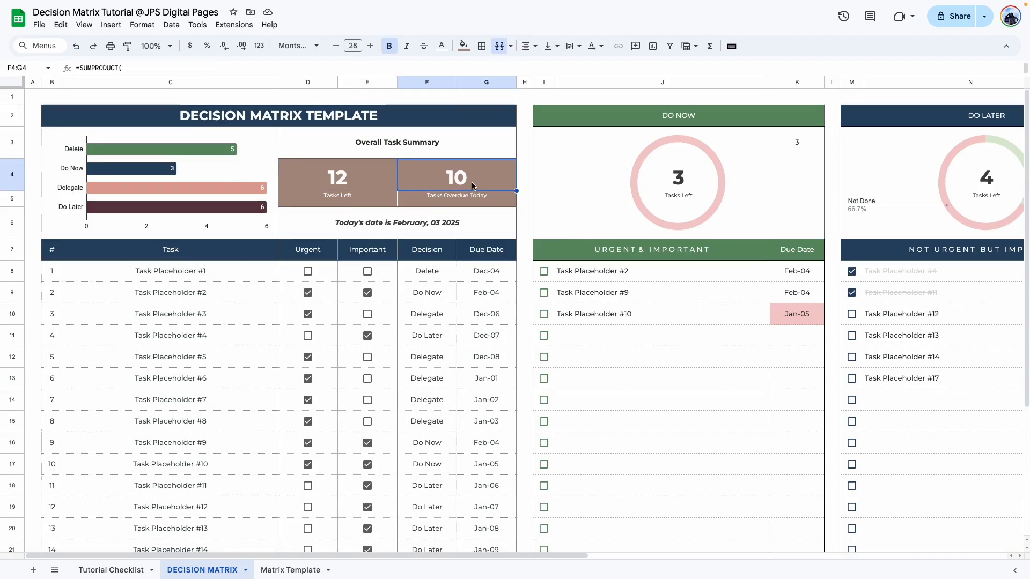
{"action": "left_click", "coordinate": [470, 198]}
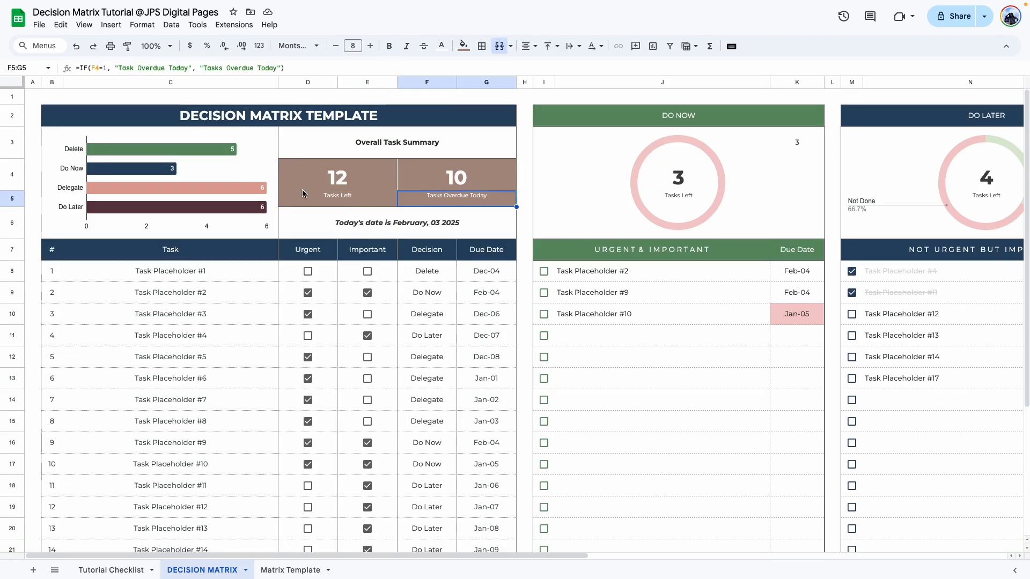
{"action": "double_click", "coordinate": [360, 203]}
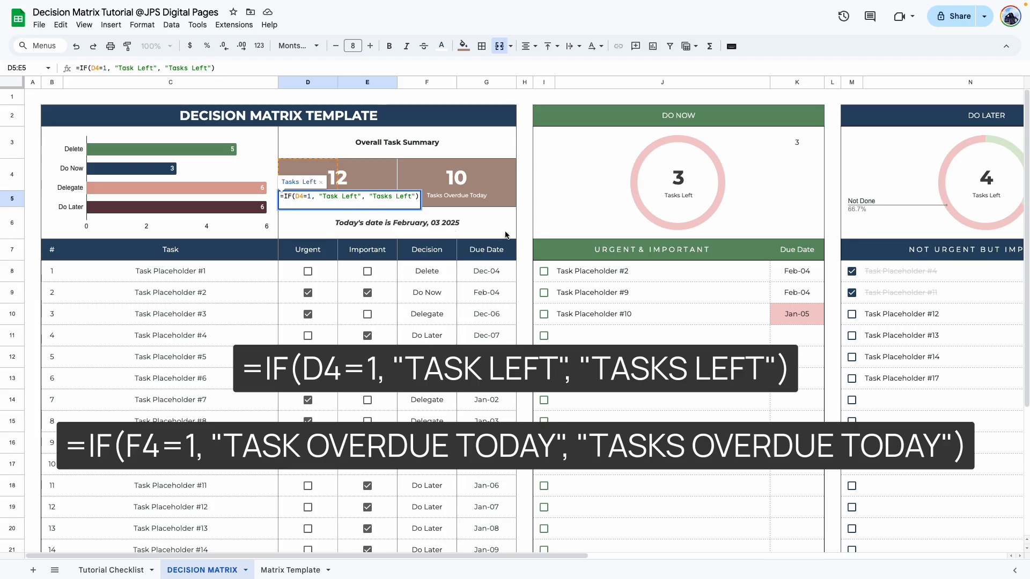
{"action": "double_click", "coordinate": [467, 202]}
{"action": "key", "text": "Escape"}
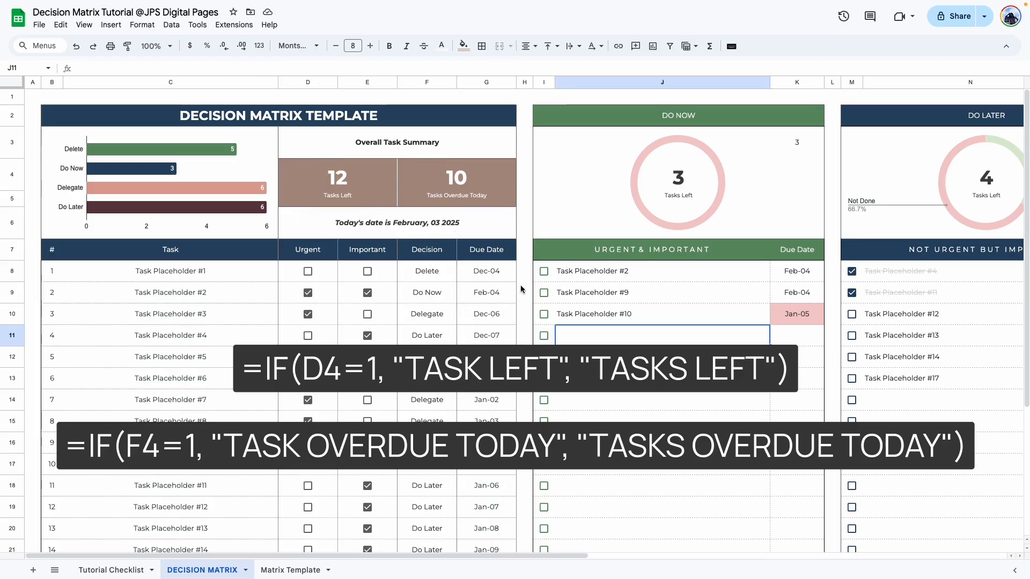
{"action": "double_click", "coordinate": [352, 199]}
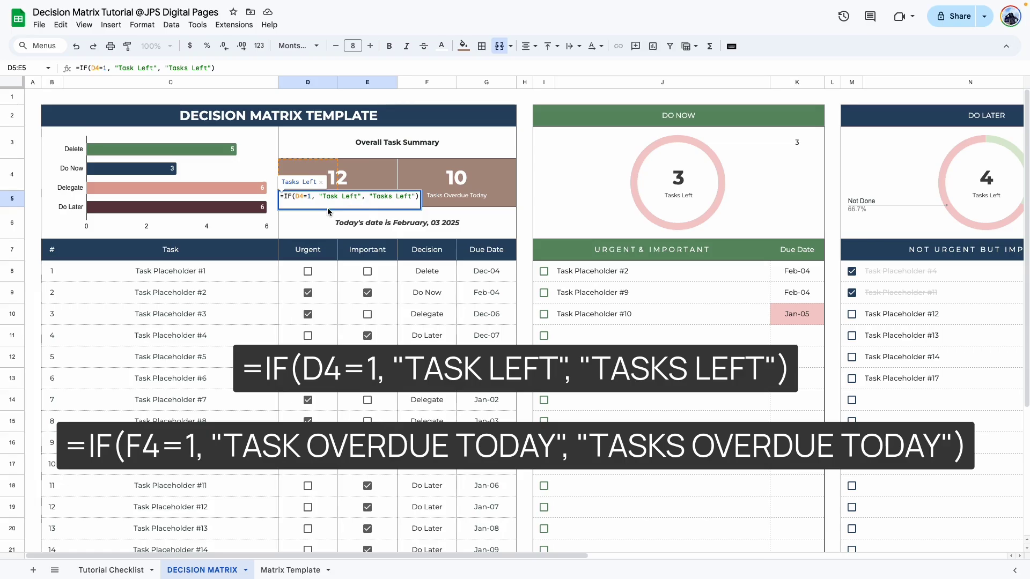
{"action": "double_click", "coordinate": [486, 199]}
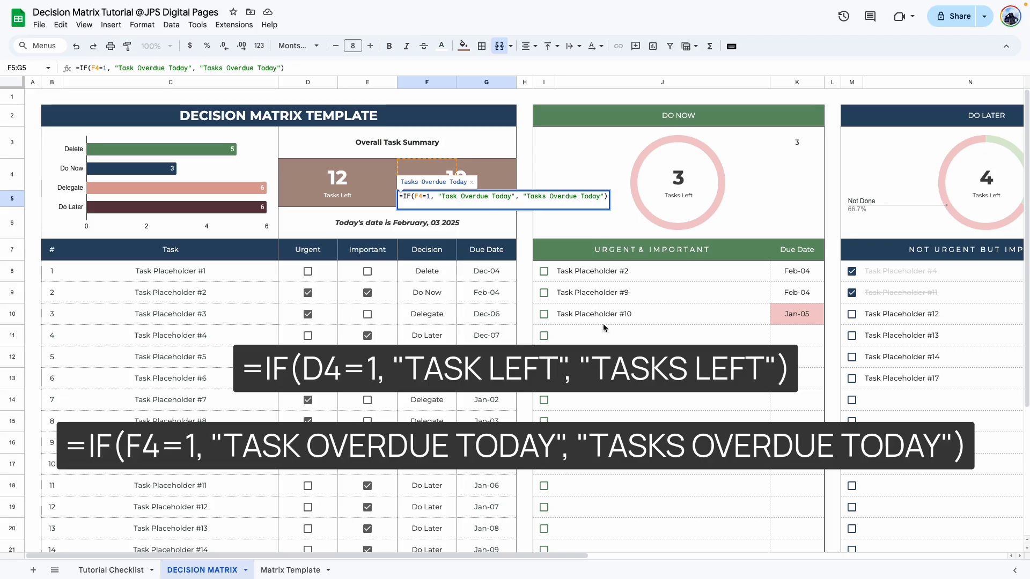
Copy the caption formulas in D5:G5 of the DECISION MATRIX sheet into D5:G5 of Matrix Template and reduce their font size
{"action": "left_click", "coordinate": [337, 199]}
{"action": "left_click", "coordinate": [438, 193], "text": "shift"}
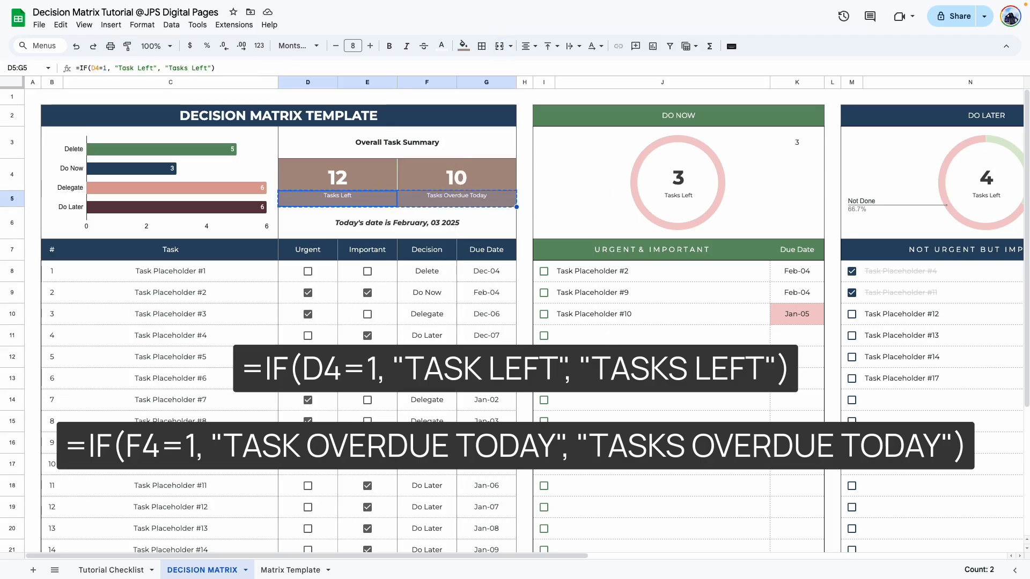
{"action": "left_click", "coordinate": [290, 570]}
{"action": "right_click", "coordinate": [314, 190]}
{"action": "left_click", "coordinate": [348, 202]}
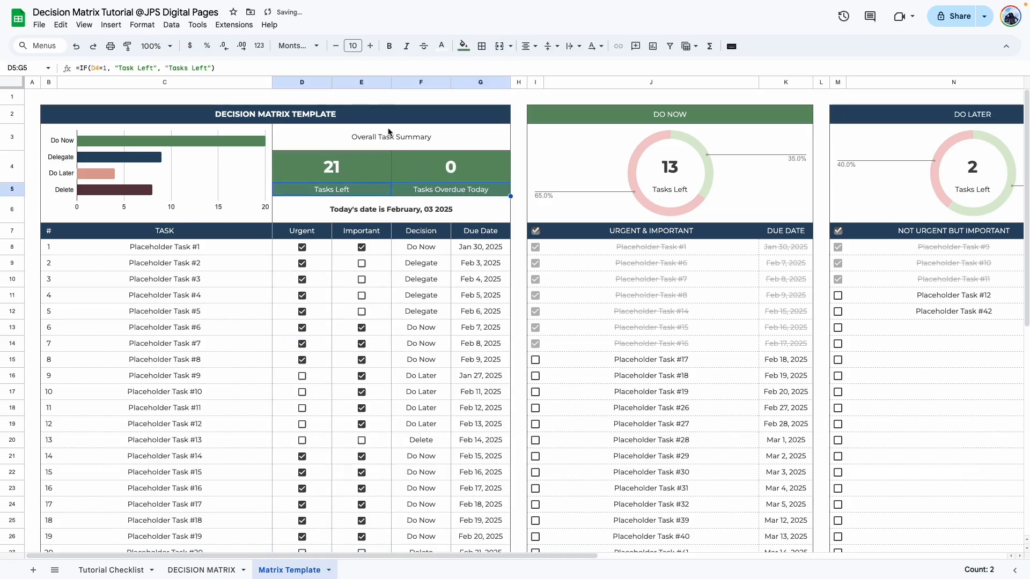
{"action": "key", "text": "ctrl+z"}
{"action": "key", "text": "ctrl+z"}
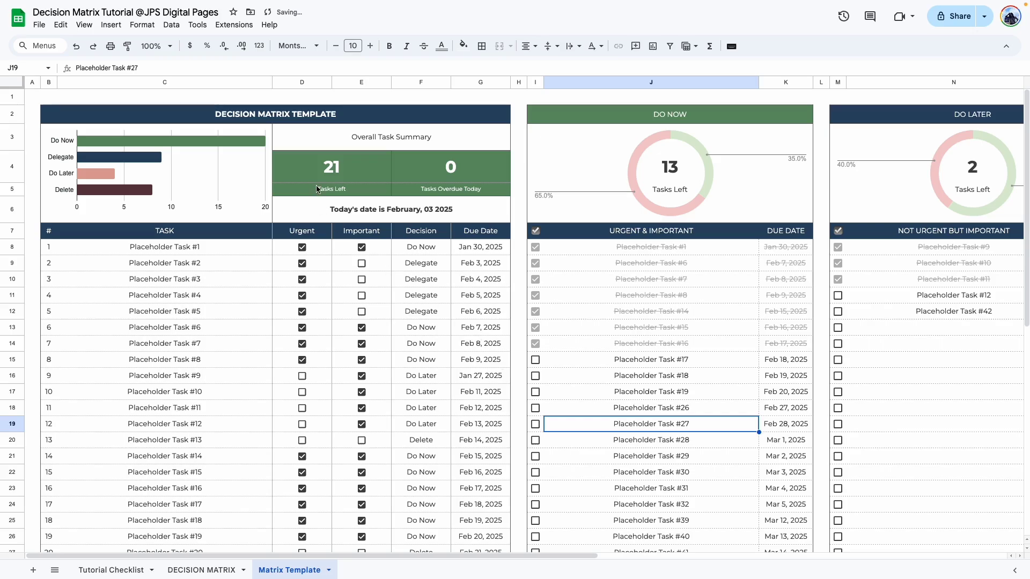
{"action": "left_click_drag", "start_coordinate": [317, 188], "coordinate": [453, 200]}
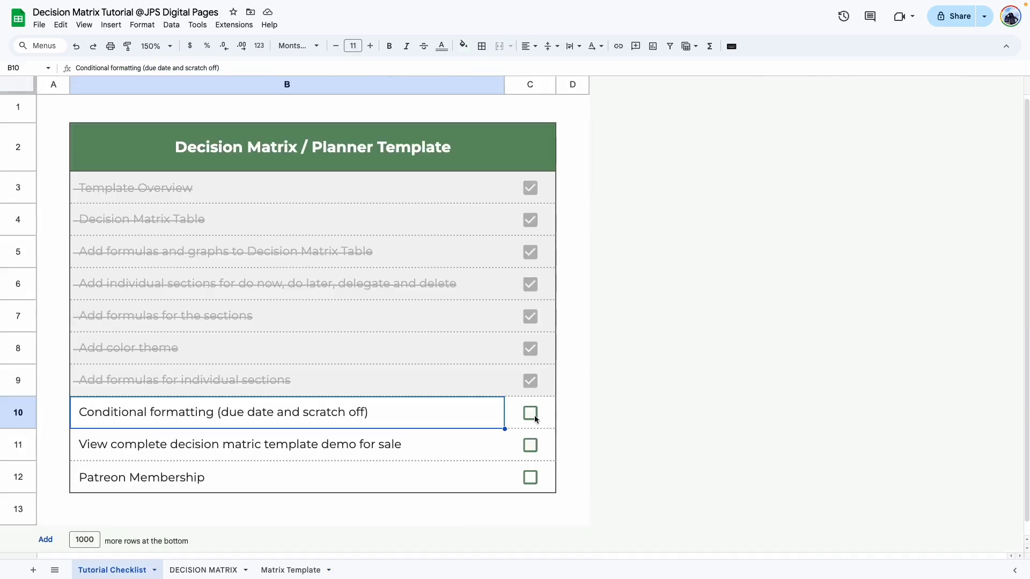
In the Tutorial Checklist sheet, mark "Conditional formatting (due date and scratch off)" and "Patreon Membership" as done
{"action": "left_click", "coordinate": [529, 414]}
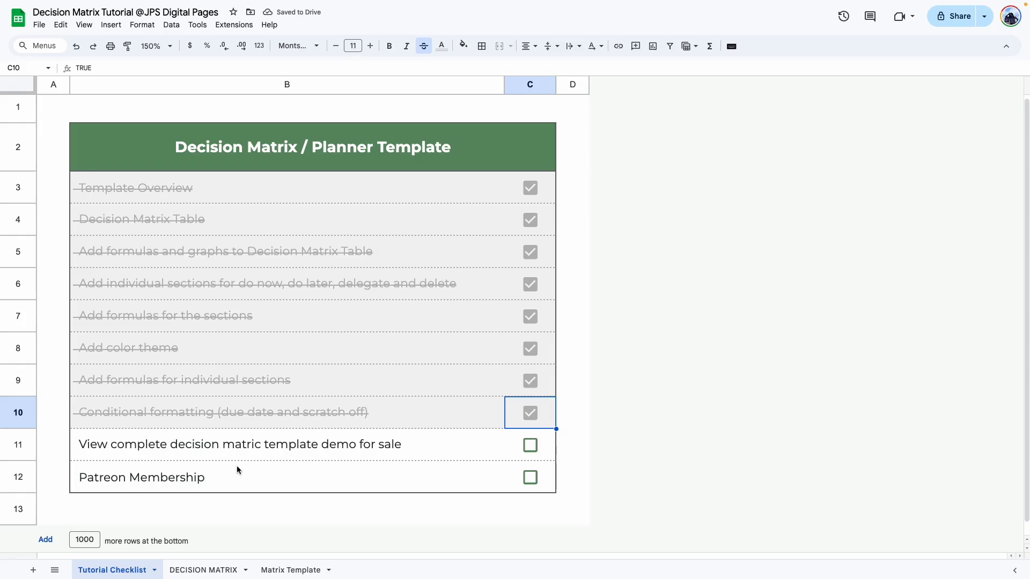
{"action": "left_click", "coordinate": [530, 478]}
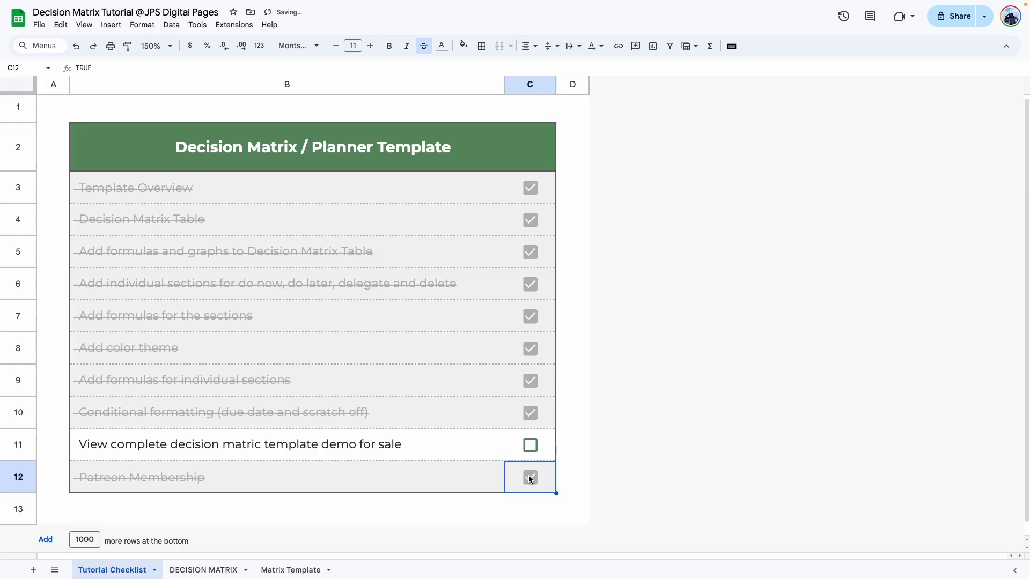
{"action": "left_click", "coordinate": [462, 519]}
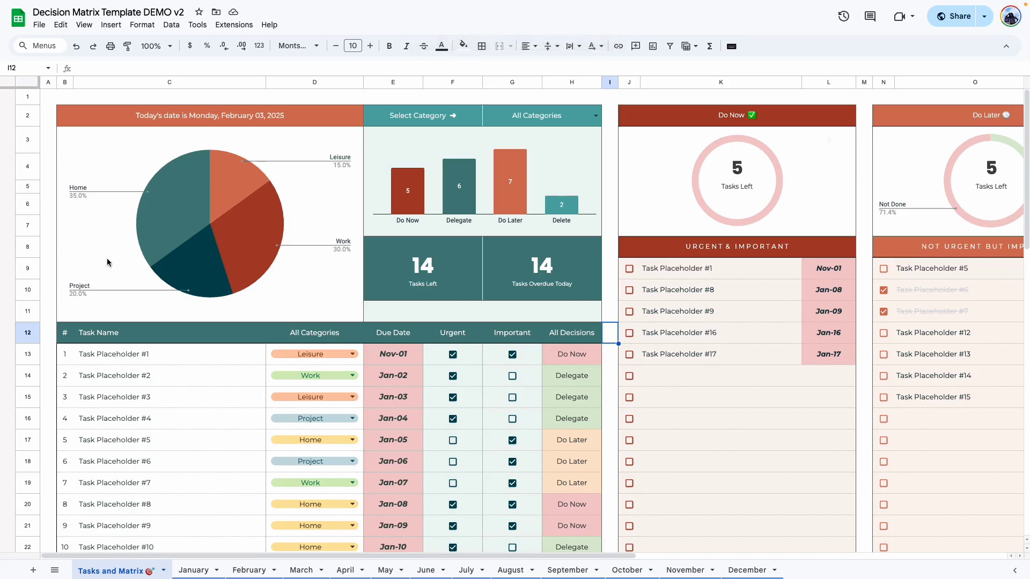
In the Decision Matrix Template DEMO v2 spreadsheet, look over the Tasks and Matrix sheet and the January to April calendar sheets
{"action": "left_click", "coordinate": [188, 483]}
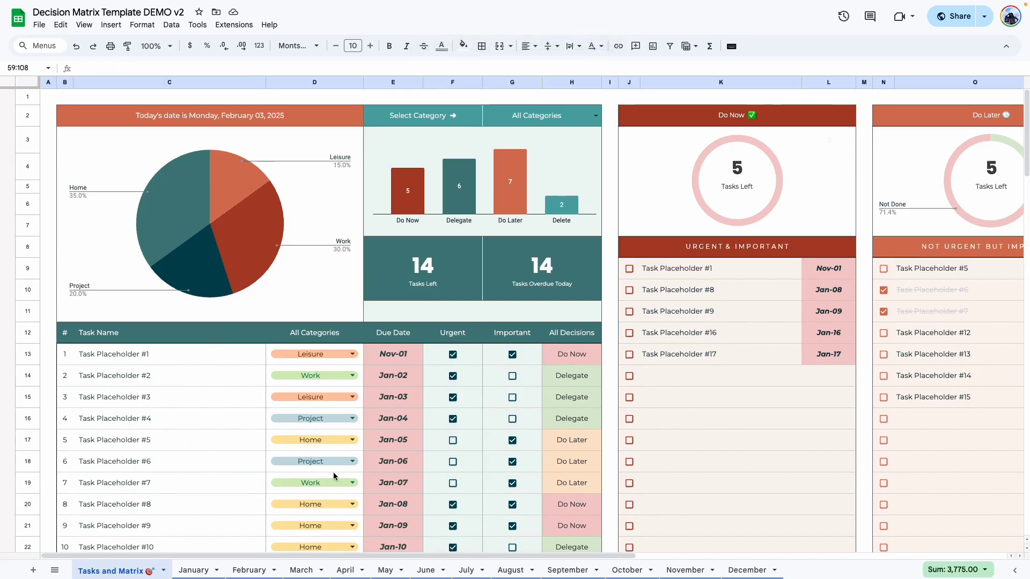
{"action": "left_click", "coordinate": [196, 570]}
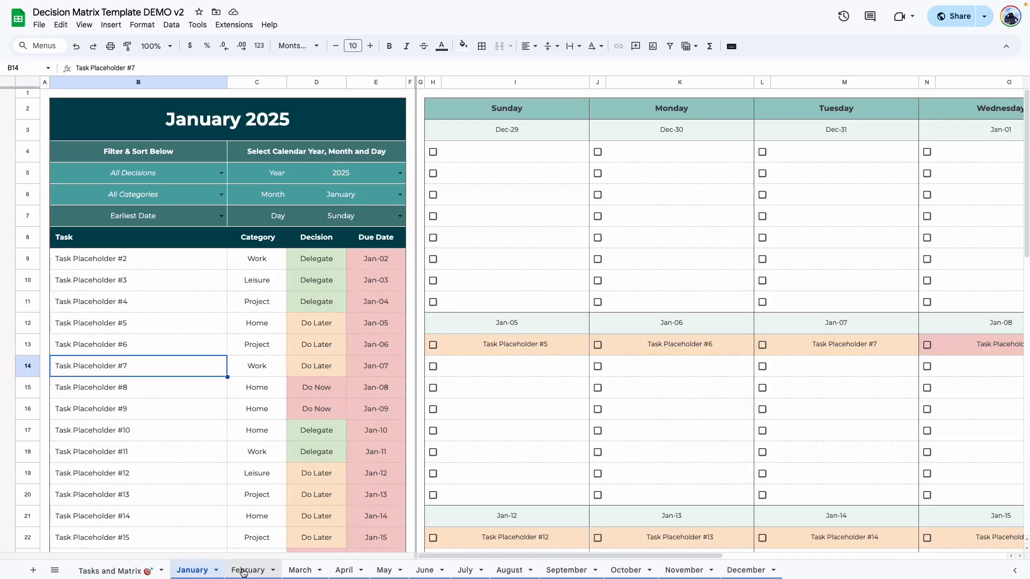
{"action": "left_click", "coordinate": [244, 572]}
{"action": "left_click", "coordinate": [299, 570]}
{"action": "left_click", "coordinate": [344, 570]}
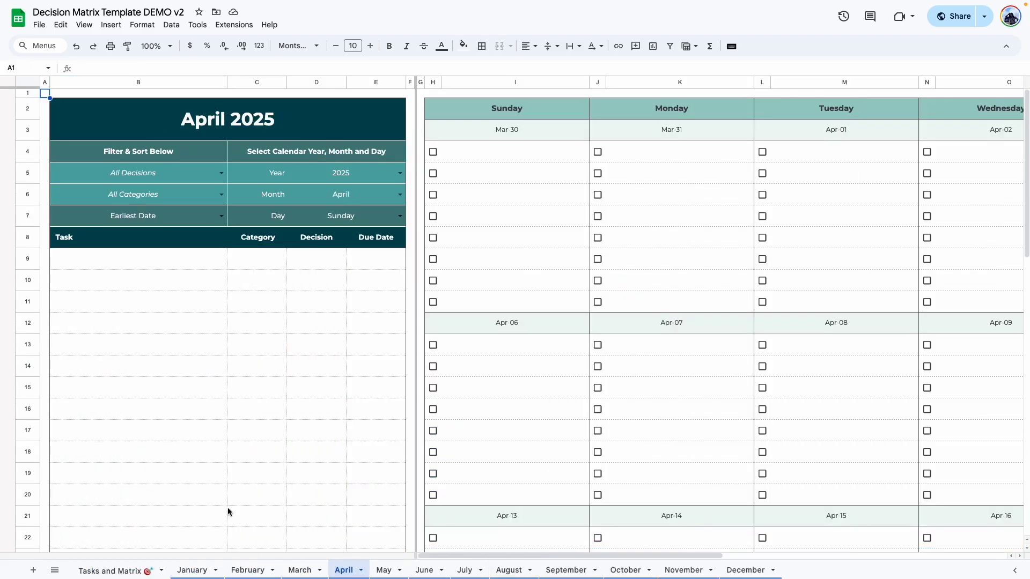
{"action": "left_click", "coordinate": [193, 570]}
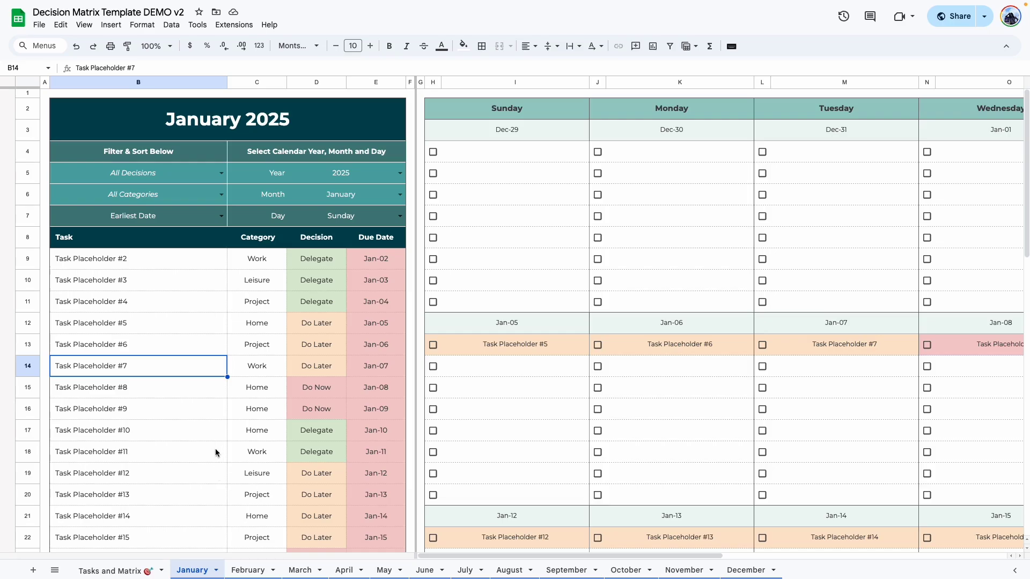
{"action": "left_click", "coordinate": [177, 495]}
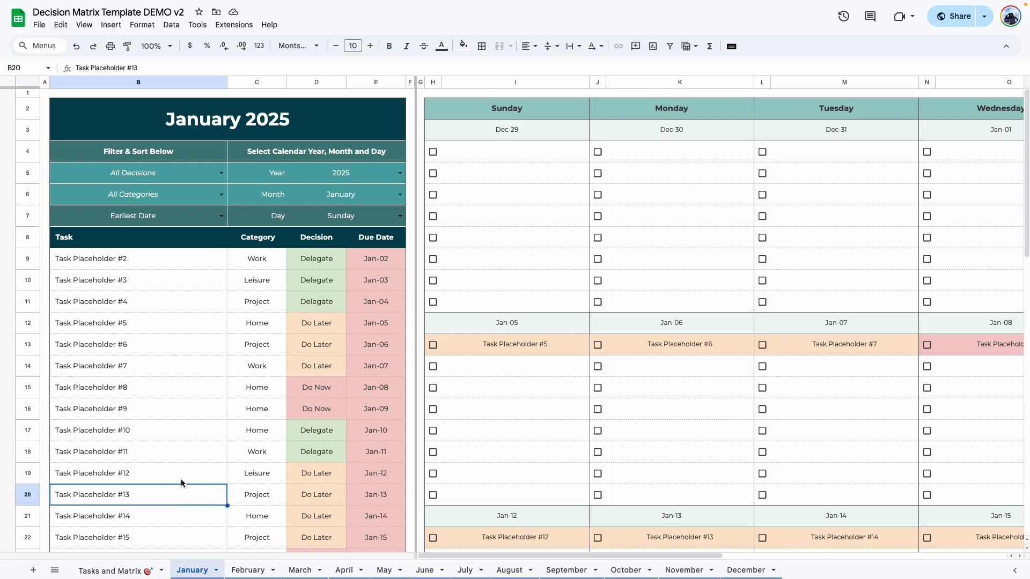
Compare the Tasks and Matrix sheet with the January calendar, viewing its days through Saturday
{"action": "left_click", "coordinate": [105, 571]}
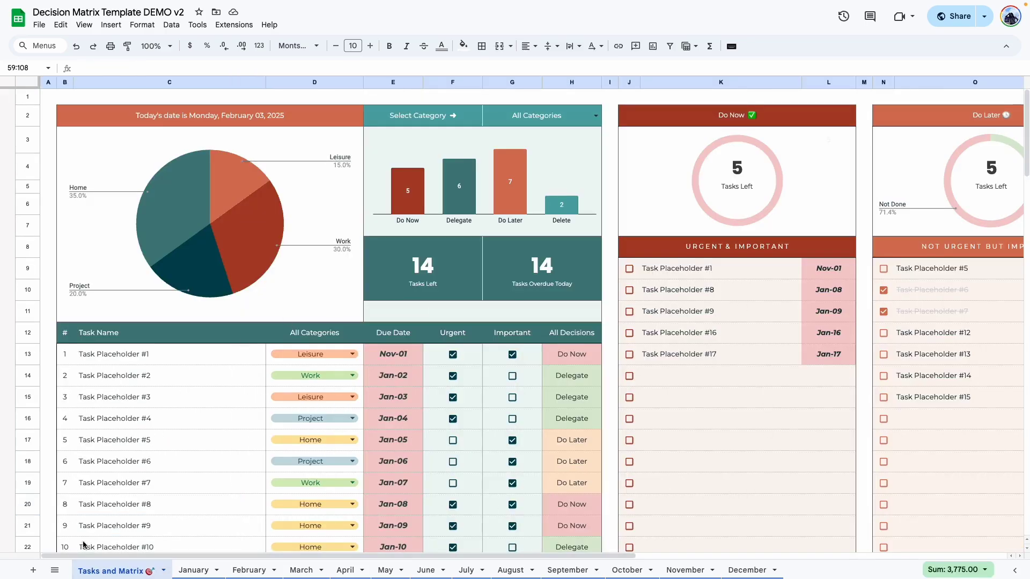
{"action": "left_click", "coordinate": [188, 572]}
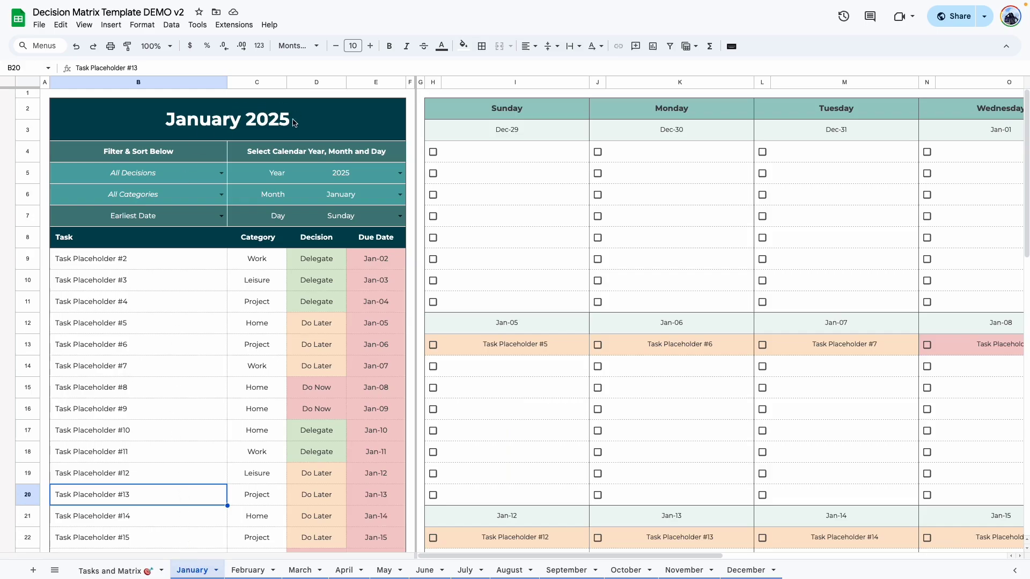
{"action": "scroll", "coordinate": [429, 225], "scroll_direction": "right", "scroll_amount": 10}
{"action": "left_click", "coordinate": [429, 221]}
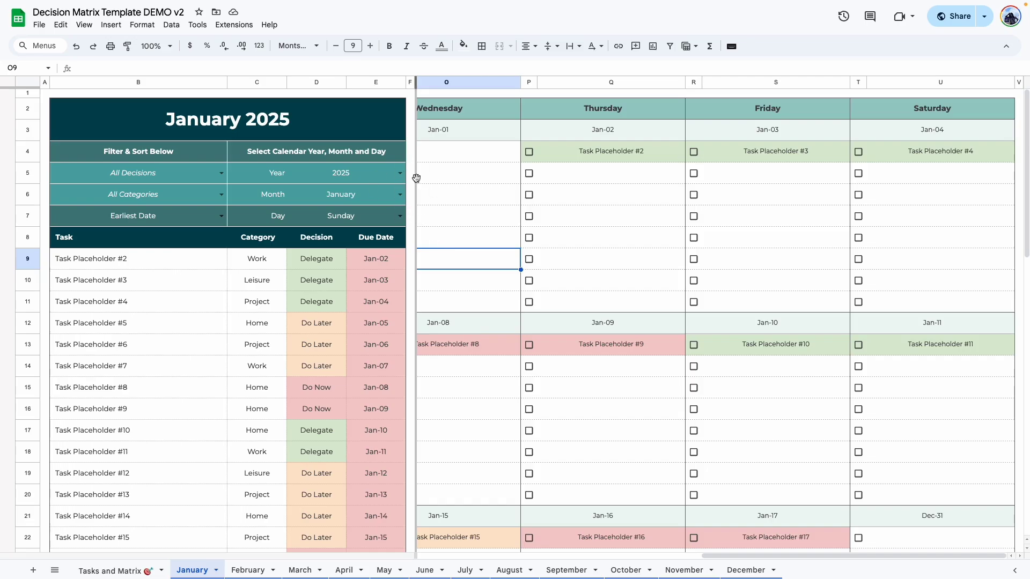